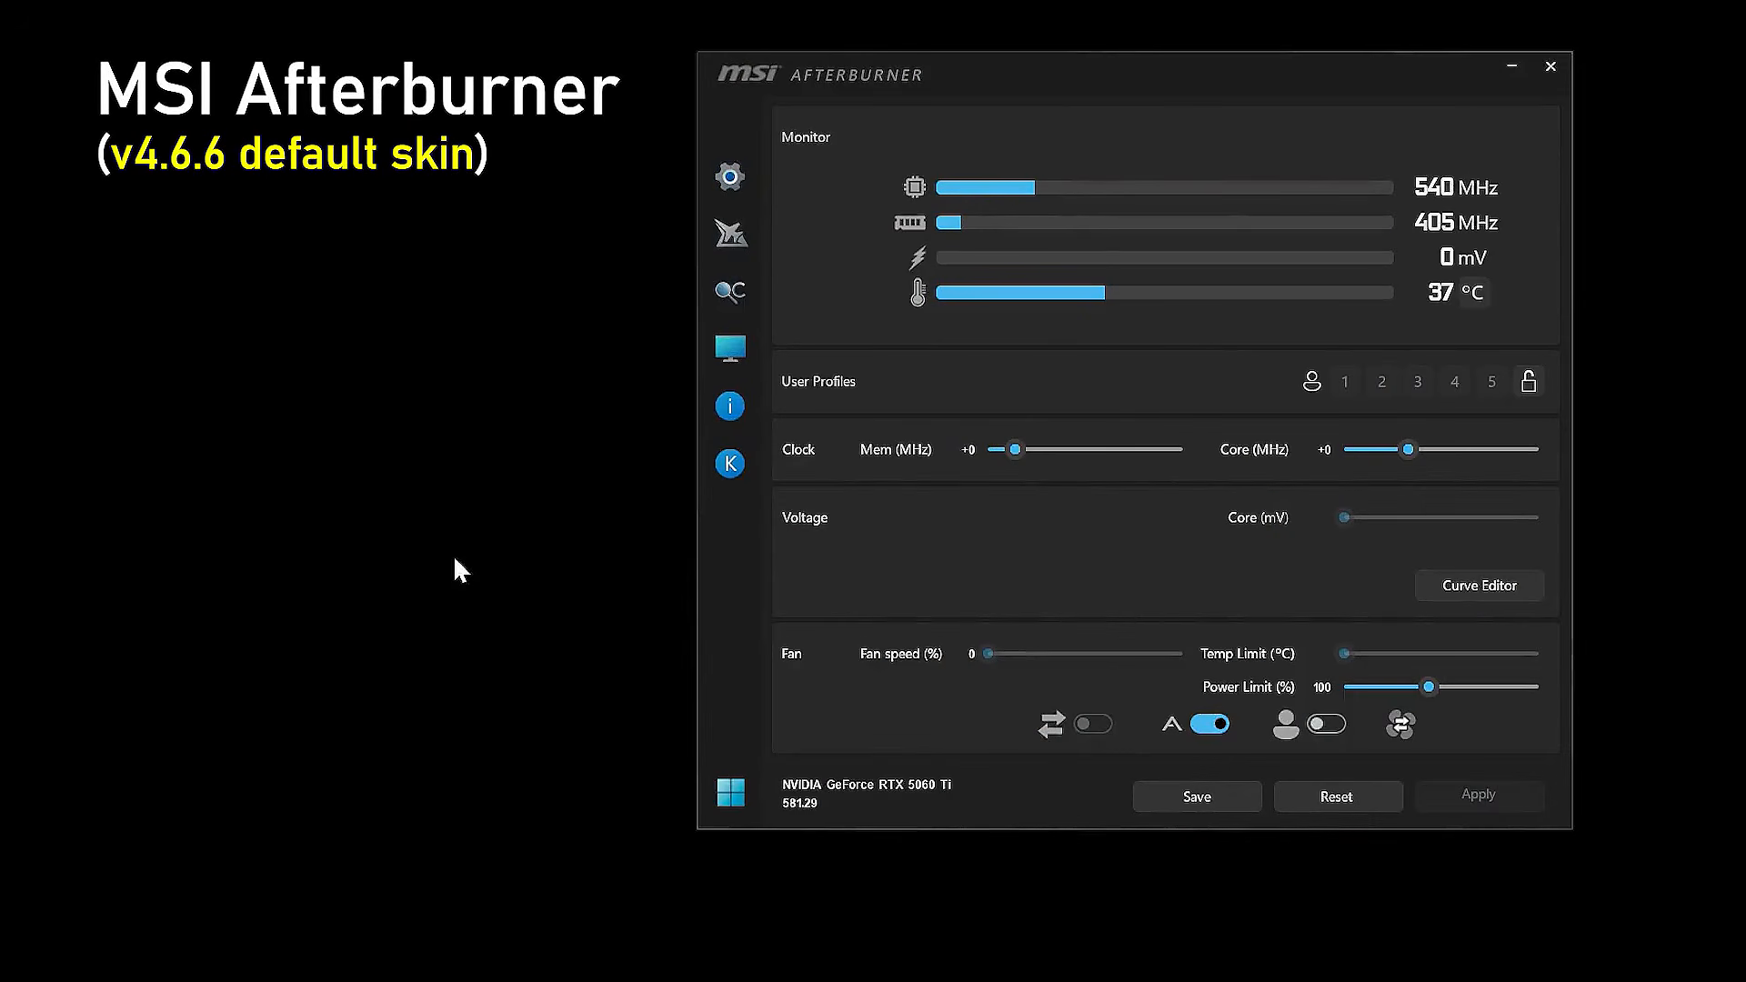
# Step: Open the Afterburner properties, place the window beside the main window, and show the user interface settings
pyautogui.click(746, 178)
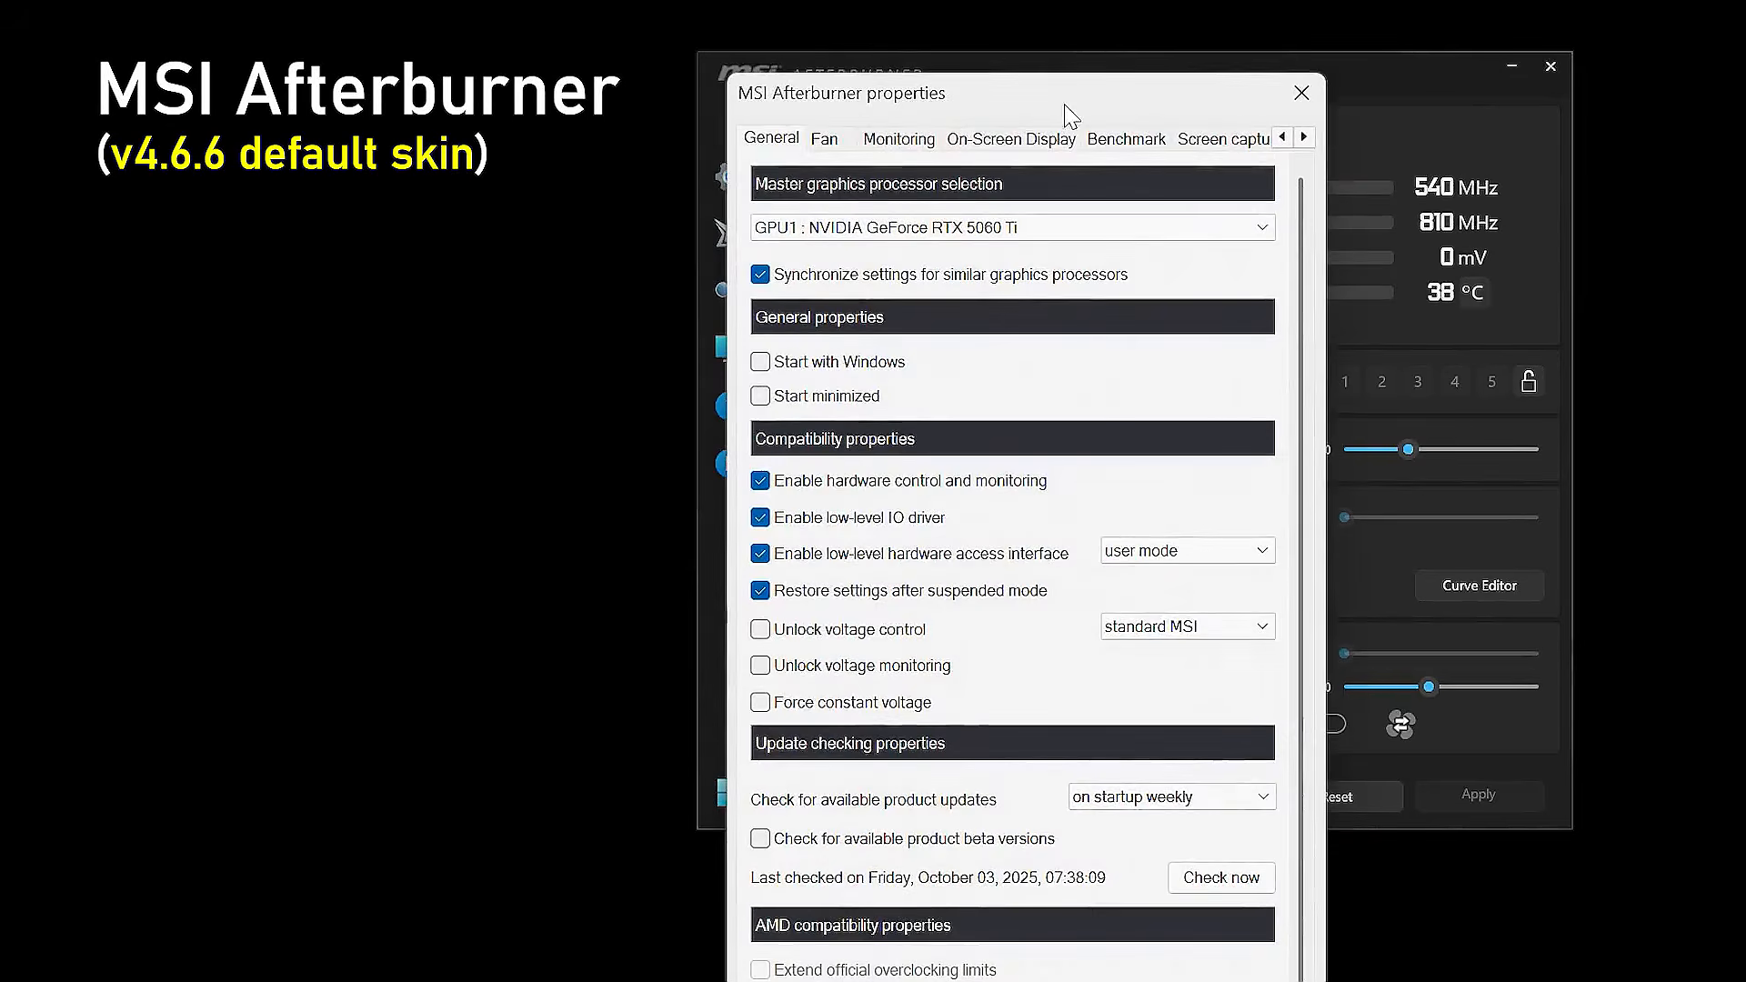
pyautogui.moveTo(1101, 77); pyautogui.dragTo(456, 78)
pyautogui.click(665, 111)
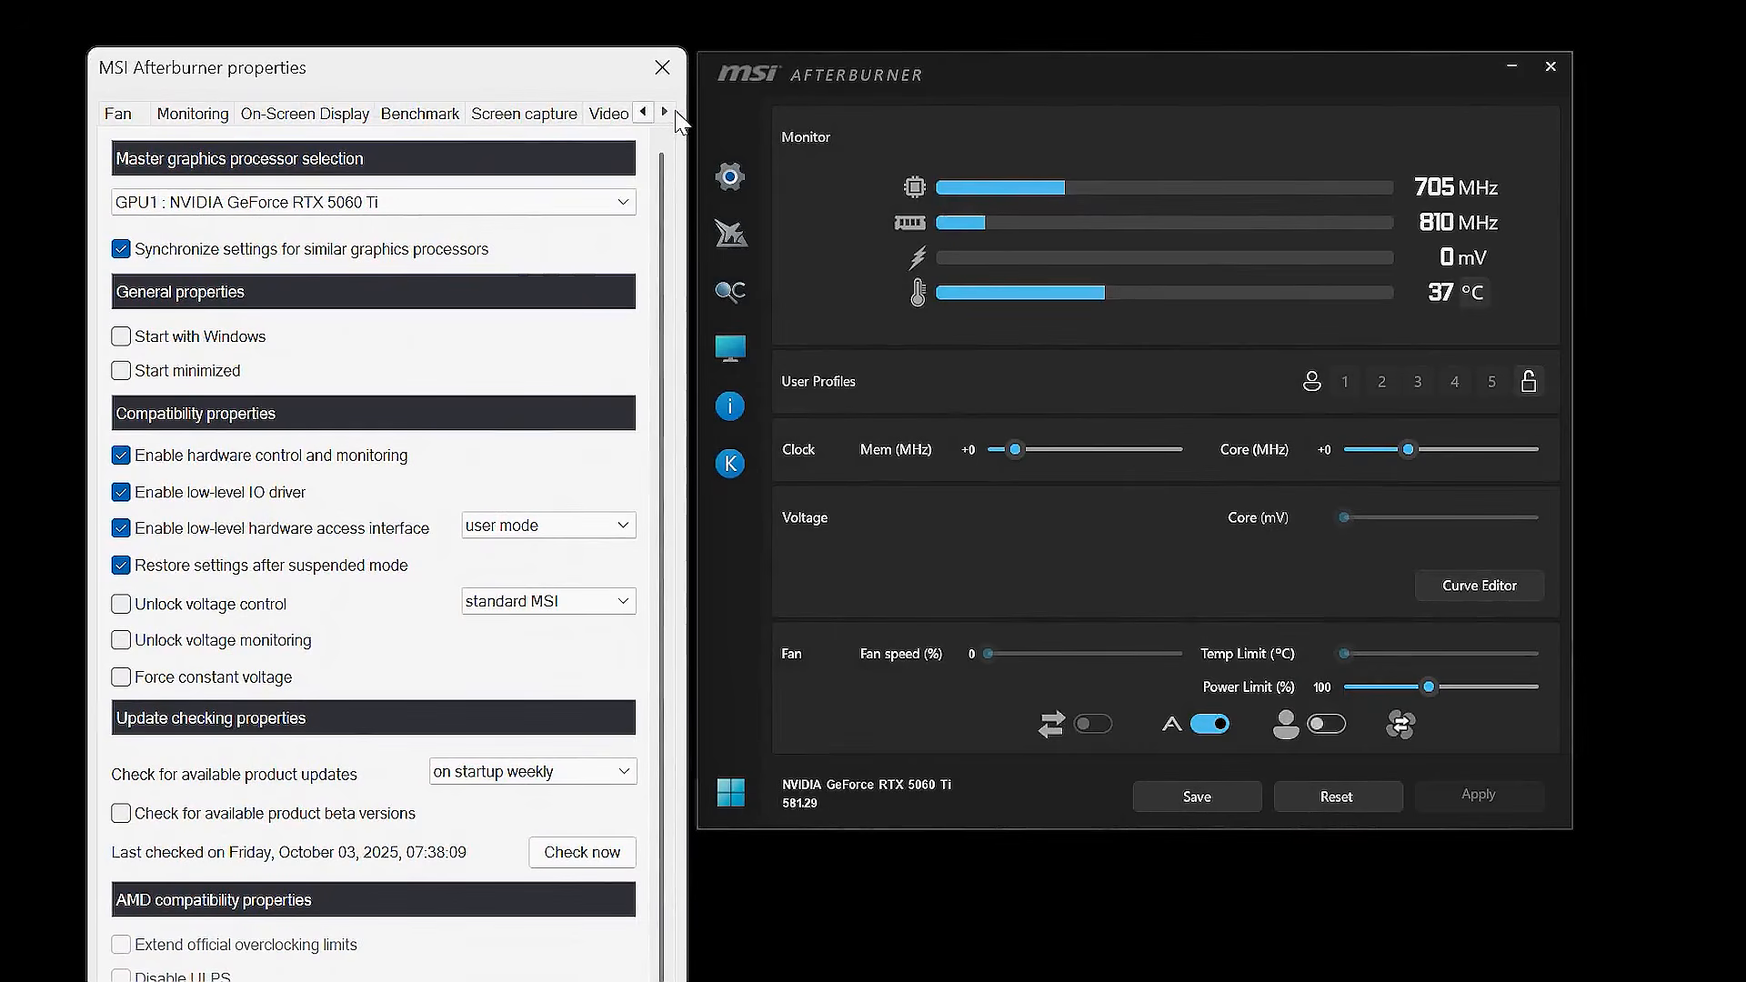
pyautogui.click(665, 111)
pyautogui.click(665, 111)
pyautogui.click(665, 111)
pyautogui.click(583, 116)
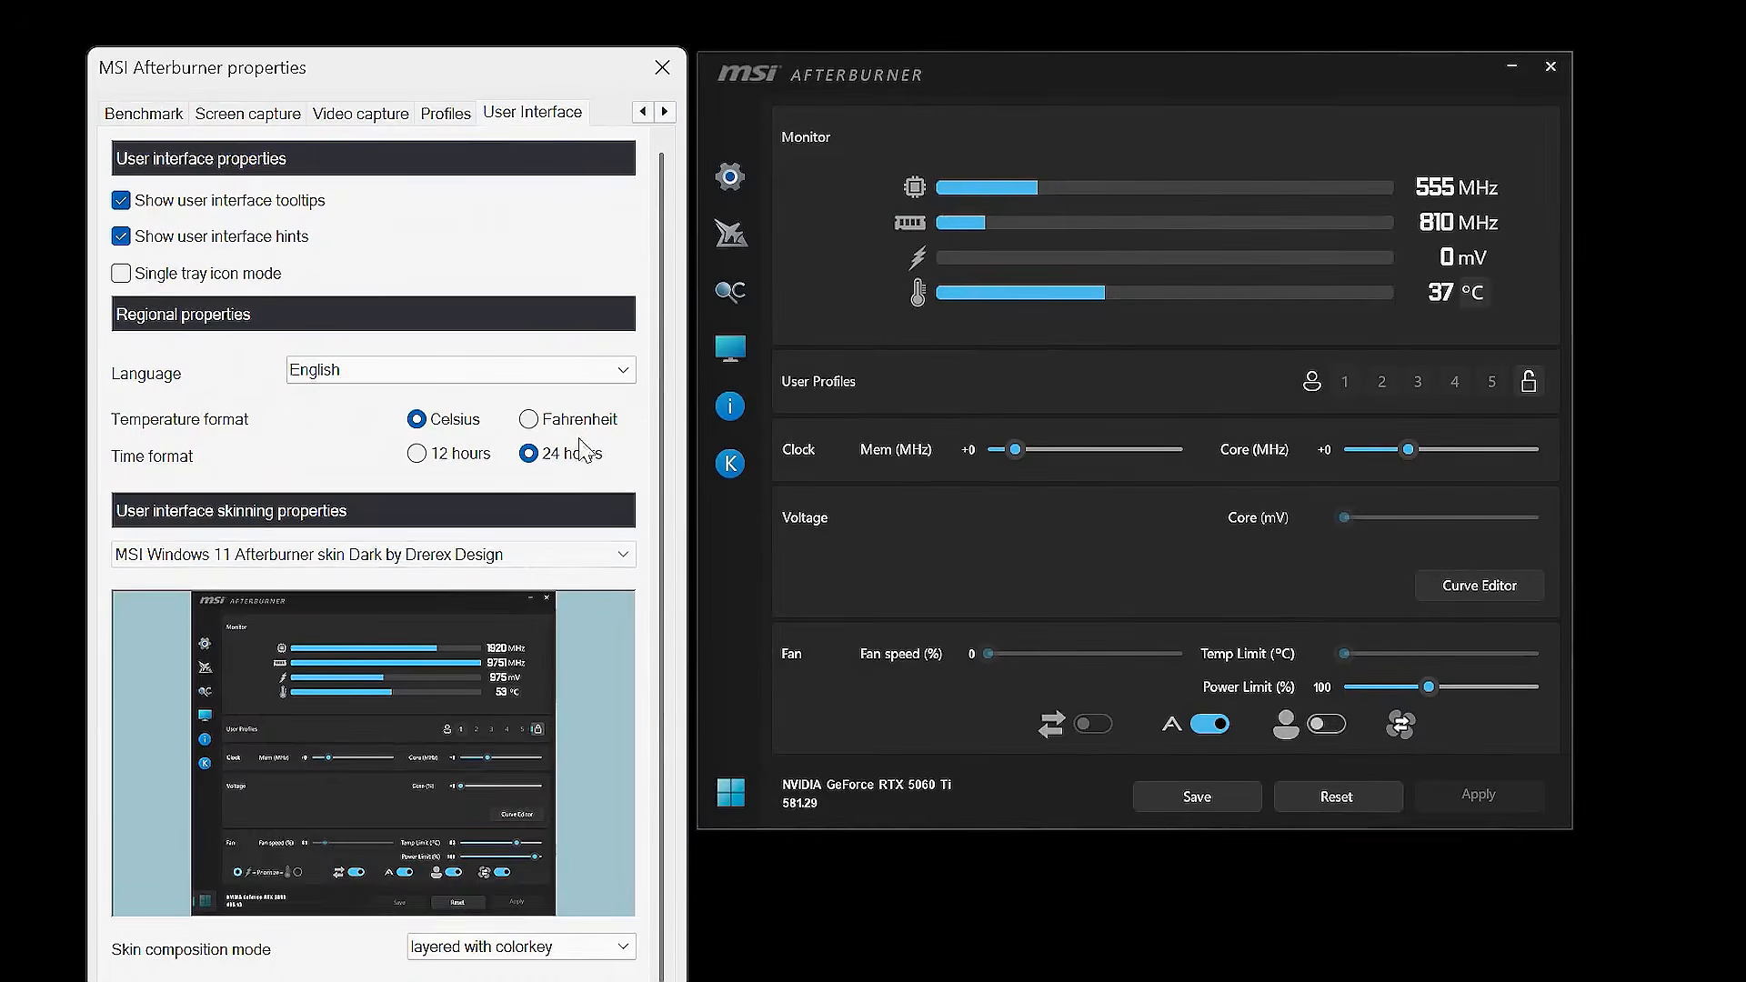
# Step: Apply the MSI Special Afterburner skin by Drerex Design
pyautogui.click(571, 557)
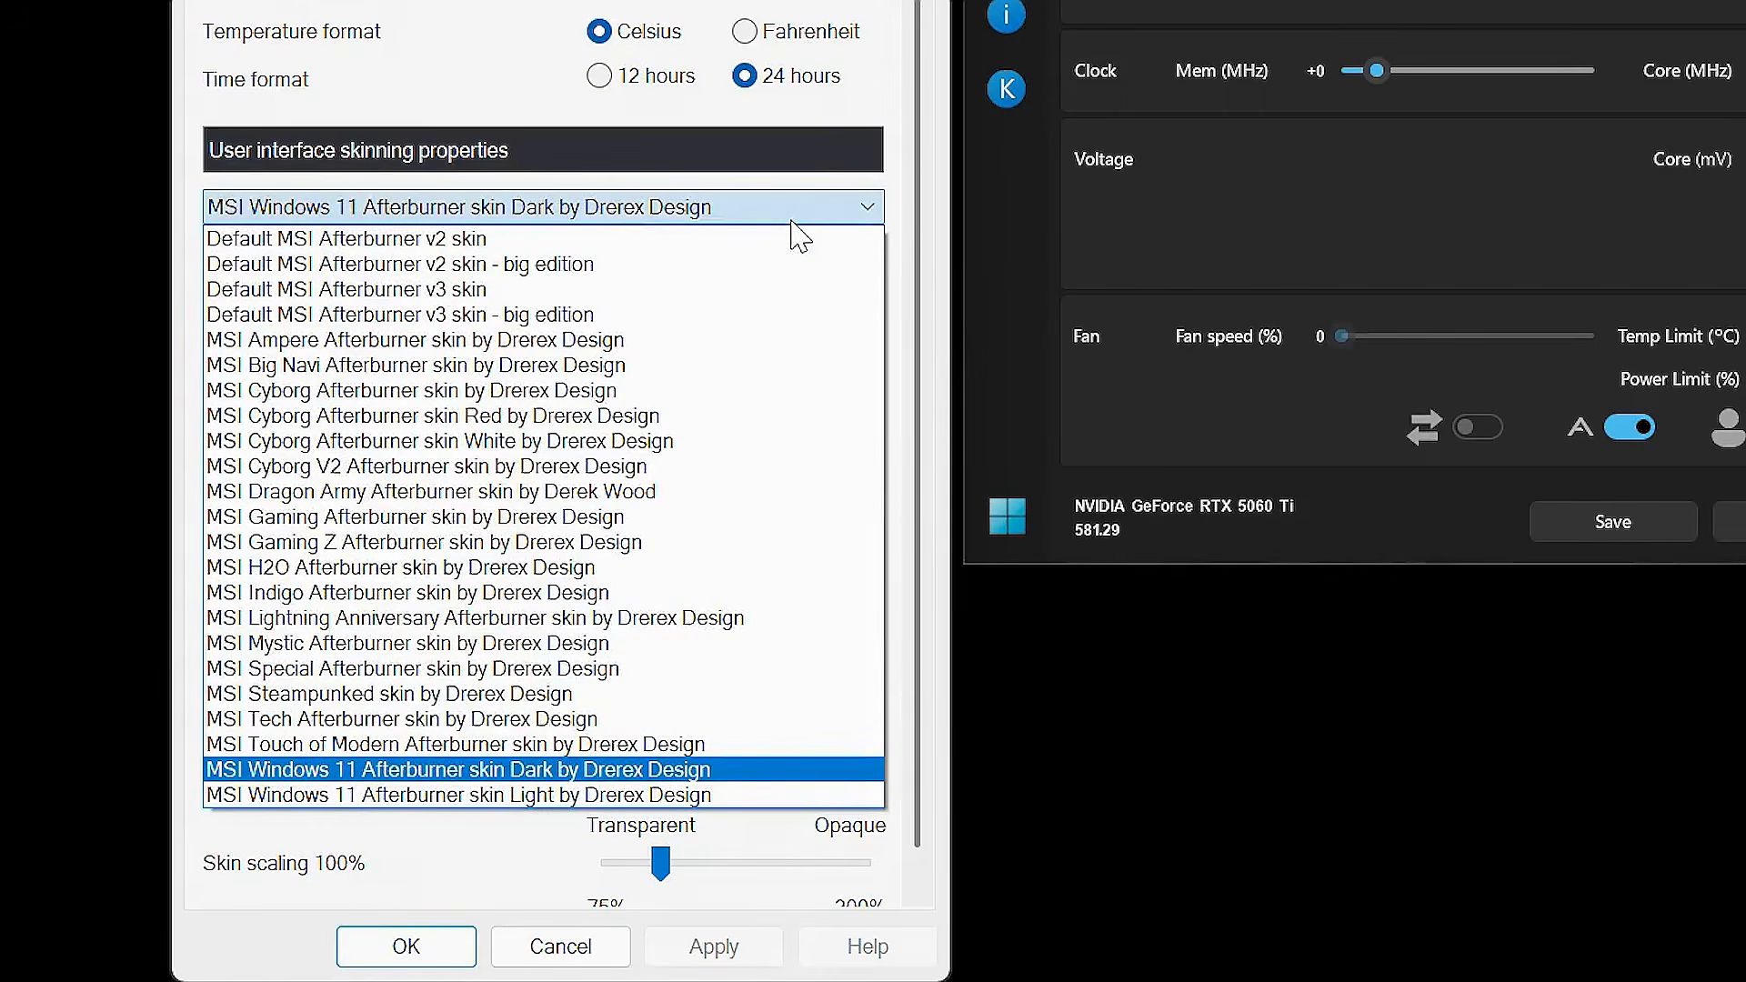
pyautogui.click(779, 669)
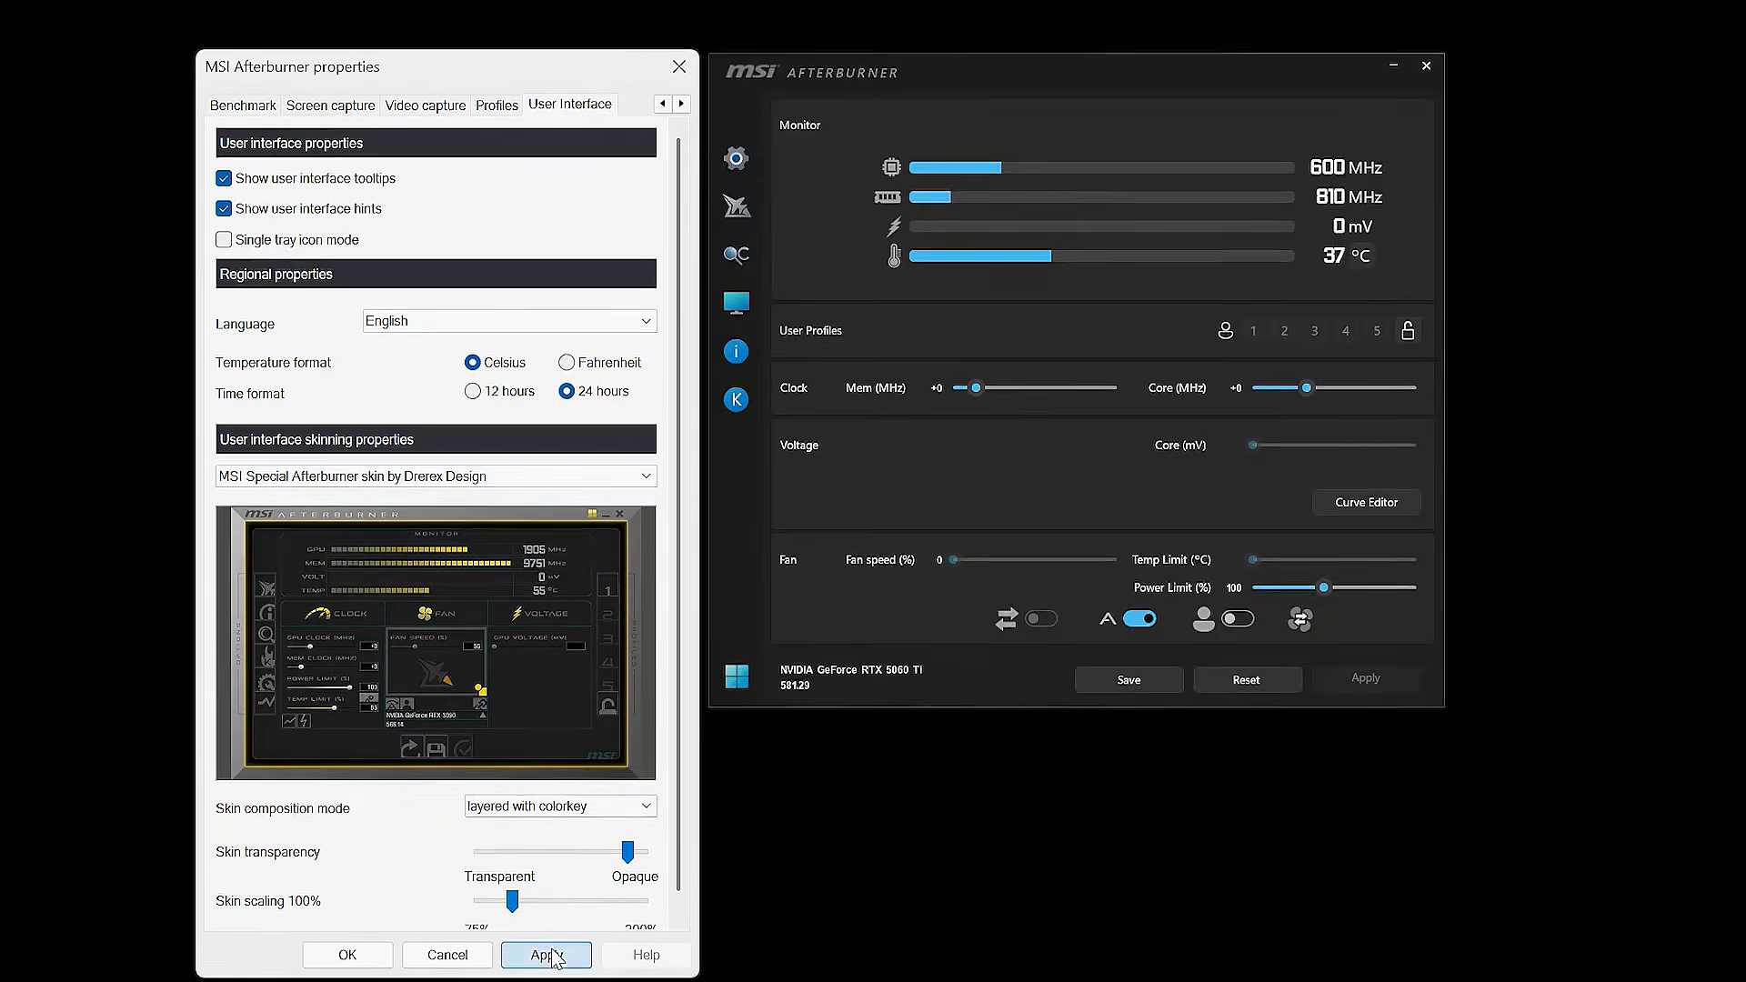
pyautogui.click(549, 955)
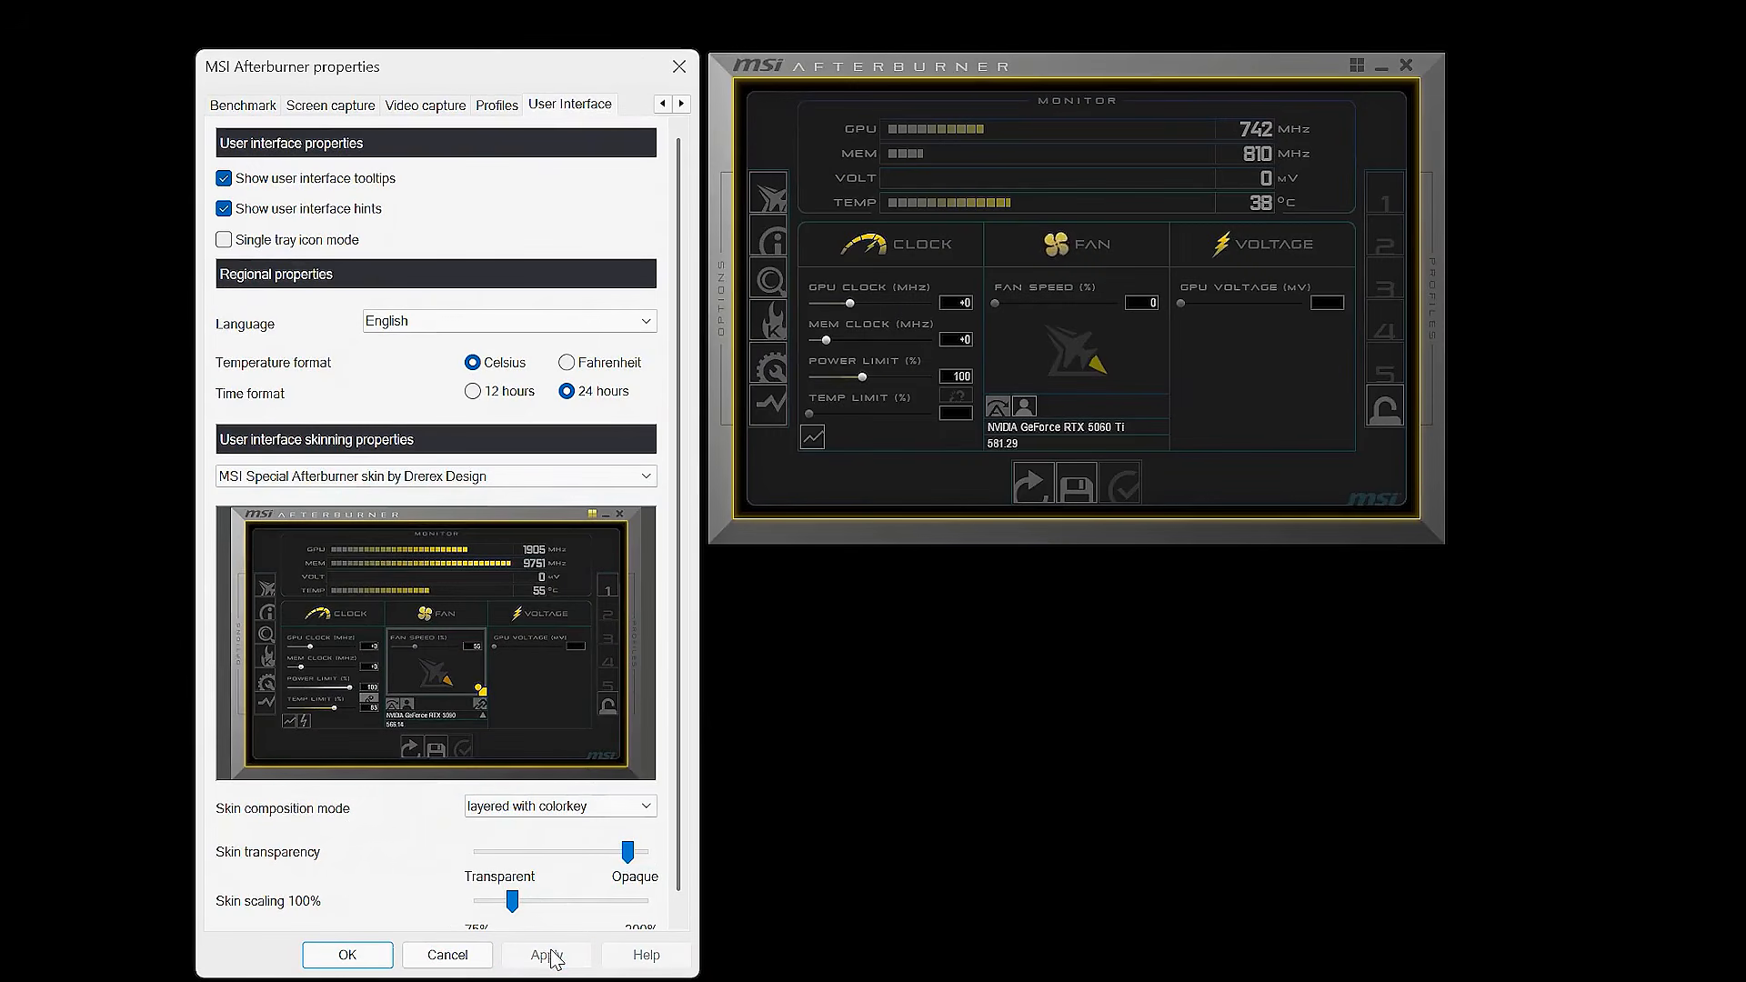
# Step: Switch the skin back to MSI Windows 11 Afterburner skin Dark by Drerex Design and apply it
pyautogui.click(582, 476)
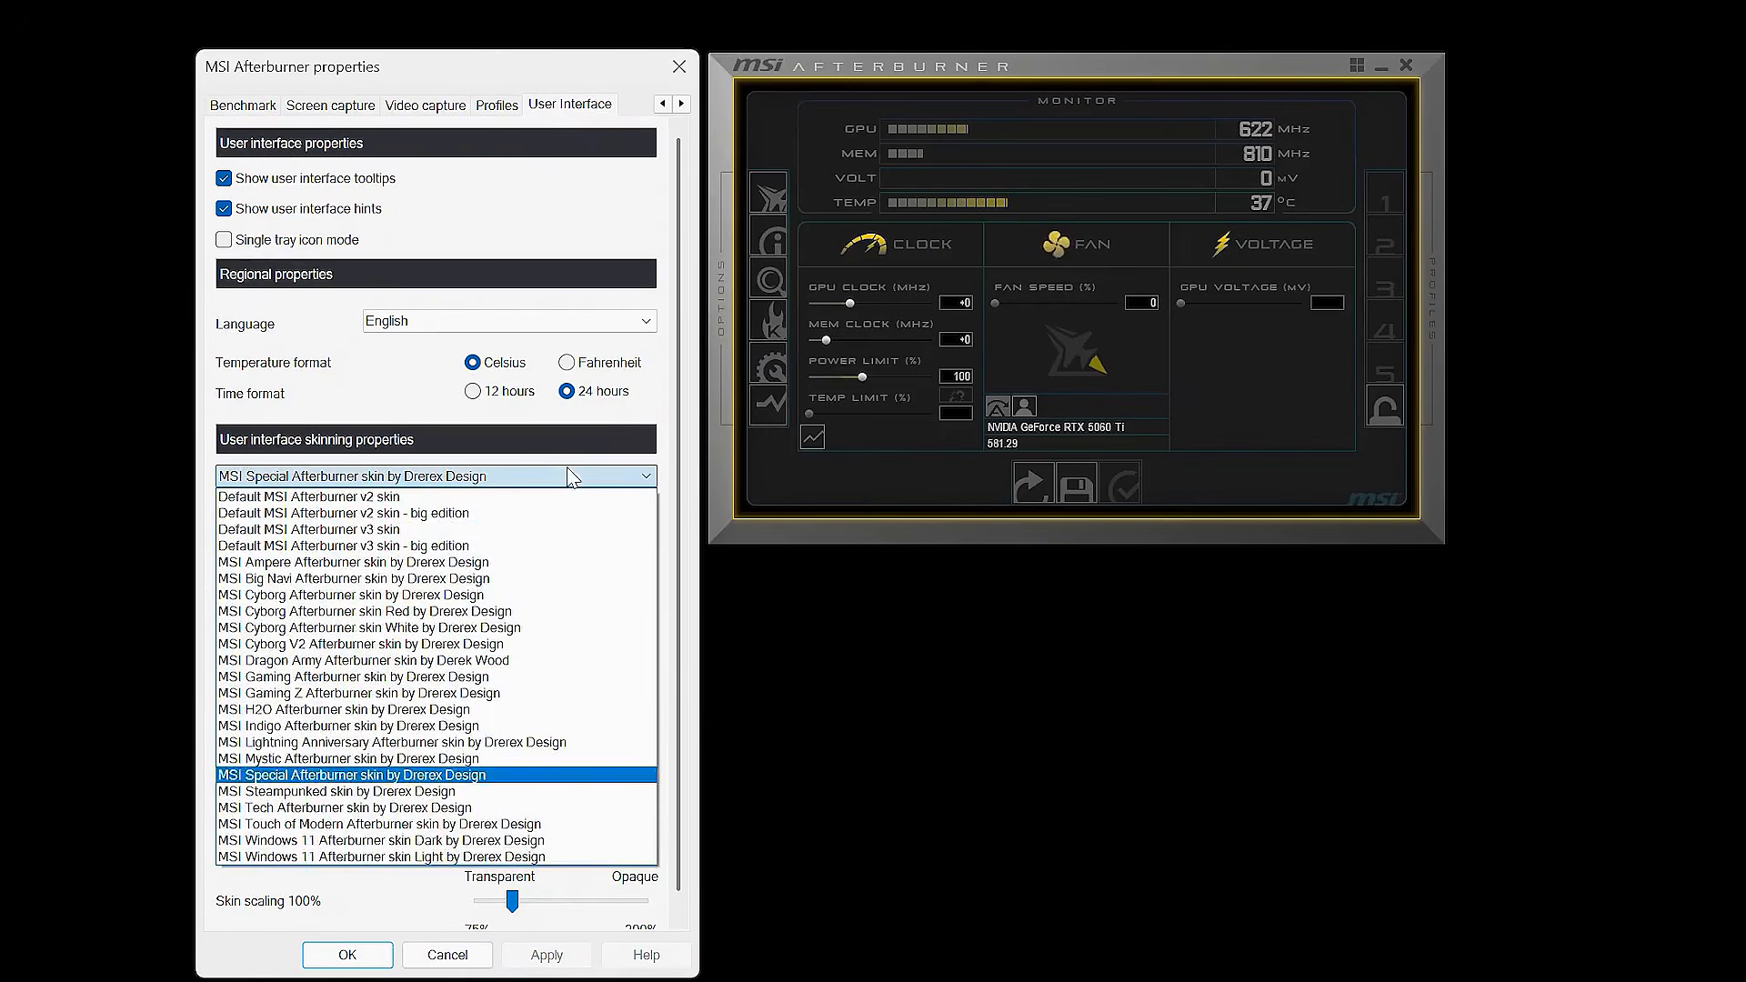
pyautogui.click(573, 843)
pyautogui.click(542, 957)
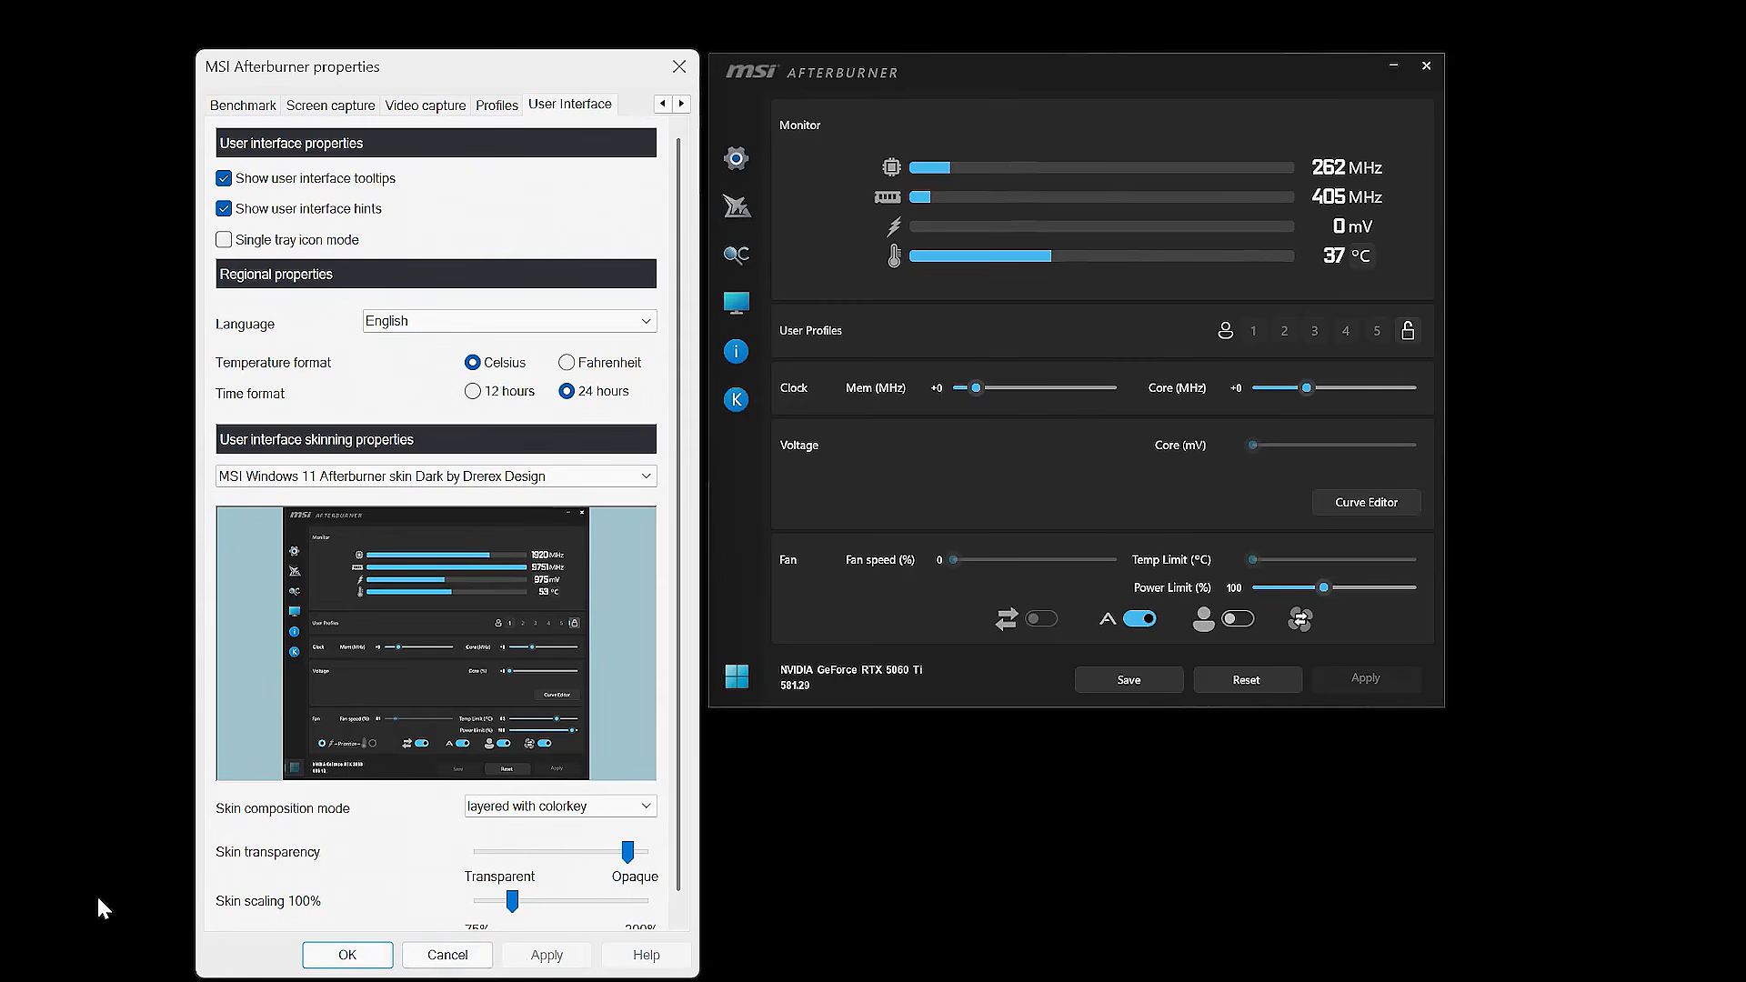
# Step: Enable Unlock voltage control and Unlock voltage monitoring in the general properties, and apply the changes
pyautogui.click(663, 104)
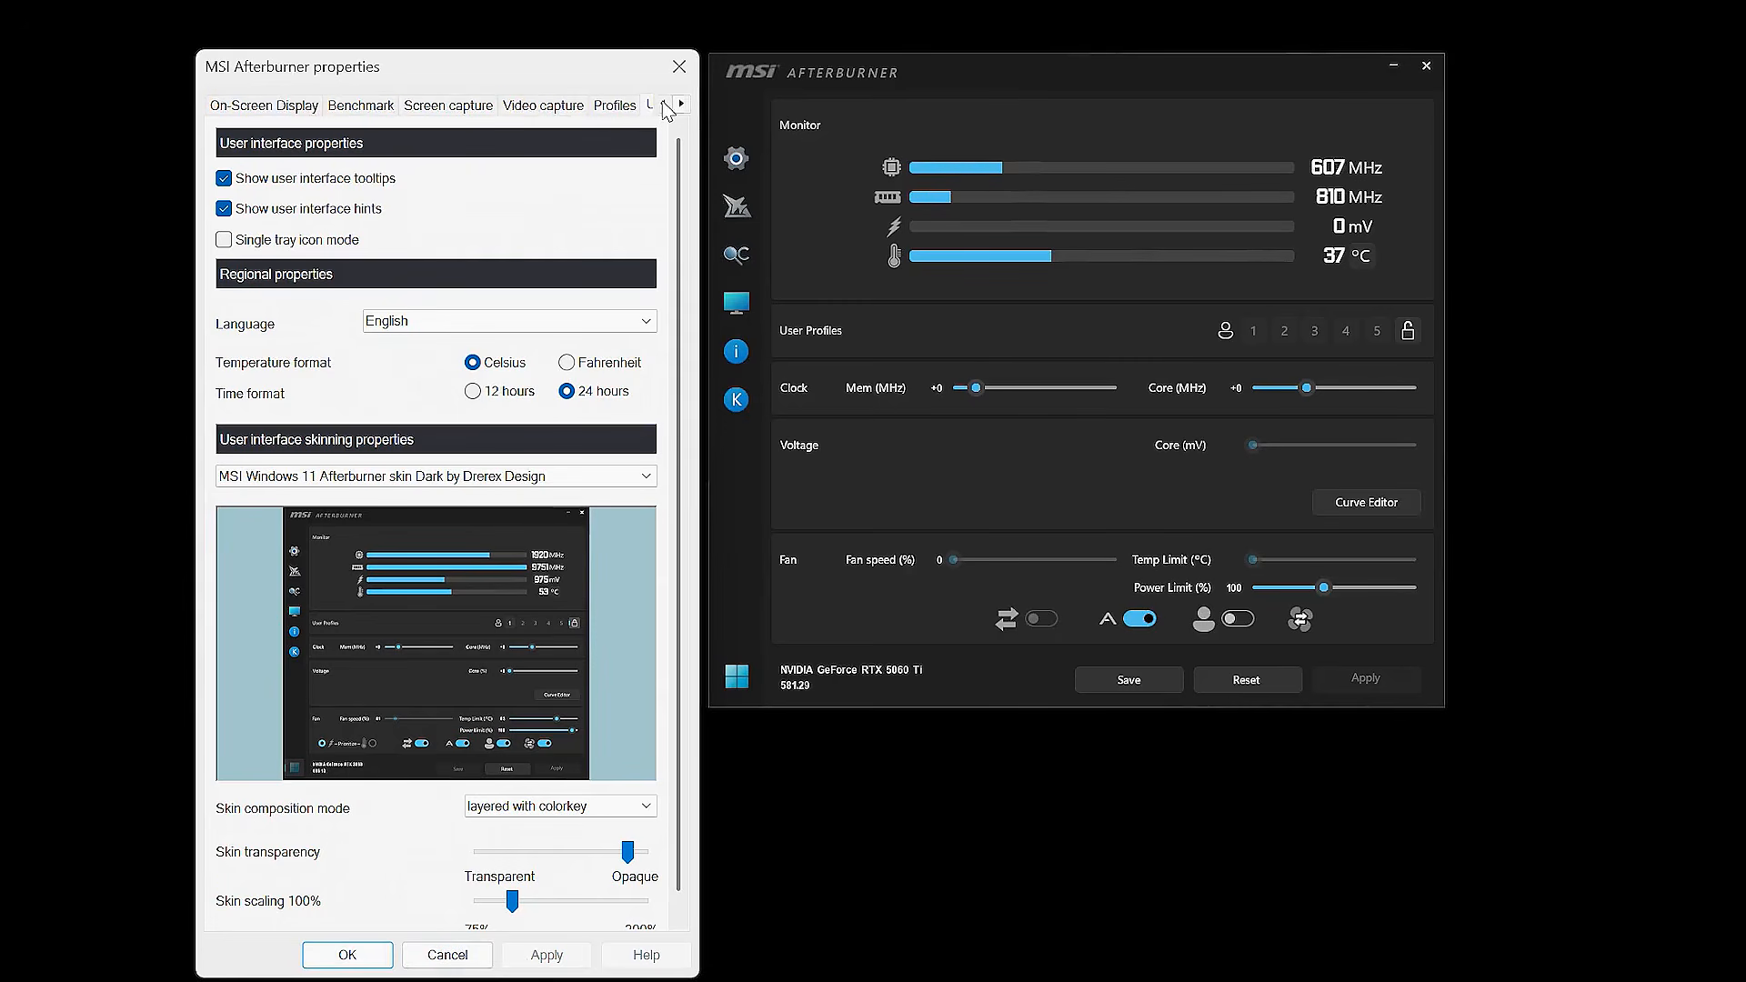
pyautogui.click(663, 104)
pyautogui.click(663, 105)
pyautogui.click(663, 105)
pyautogui.click(208, 106)
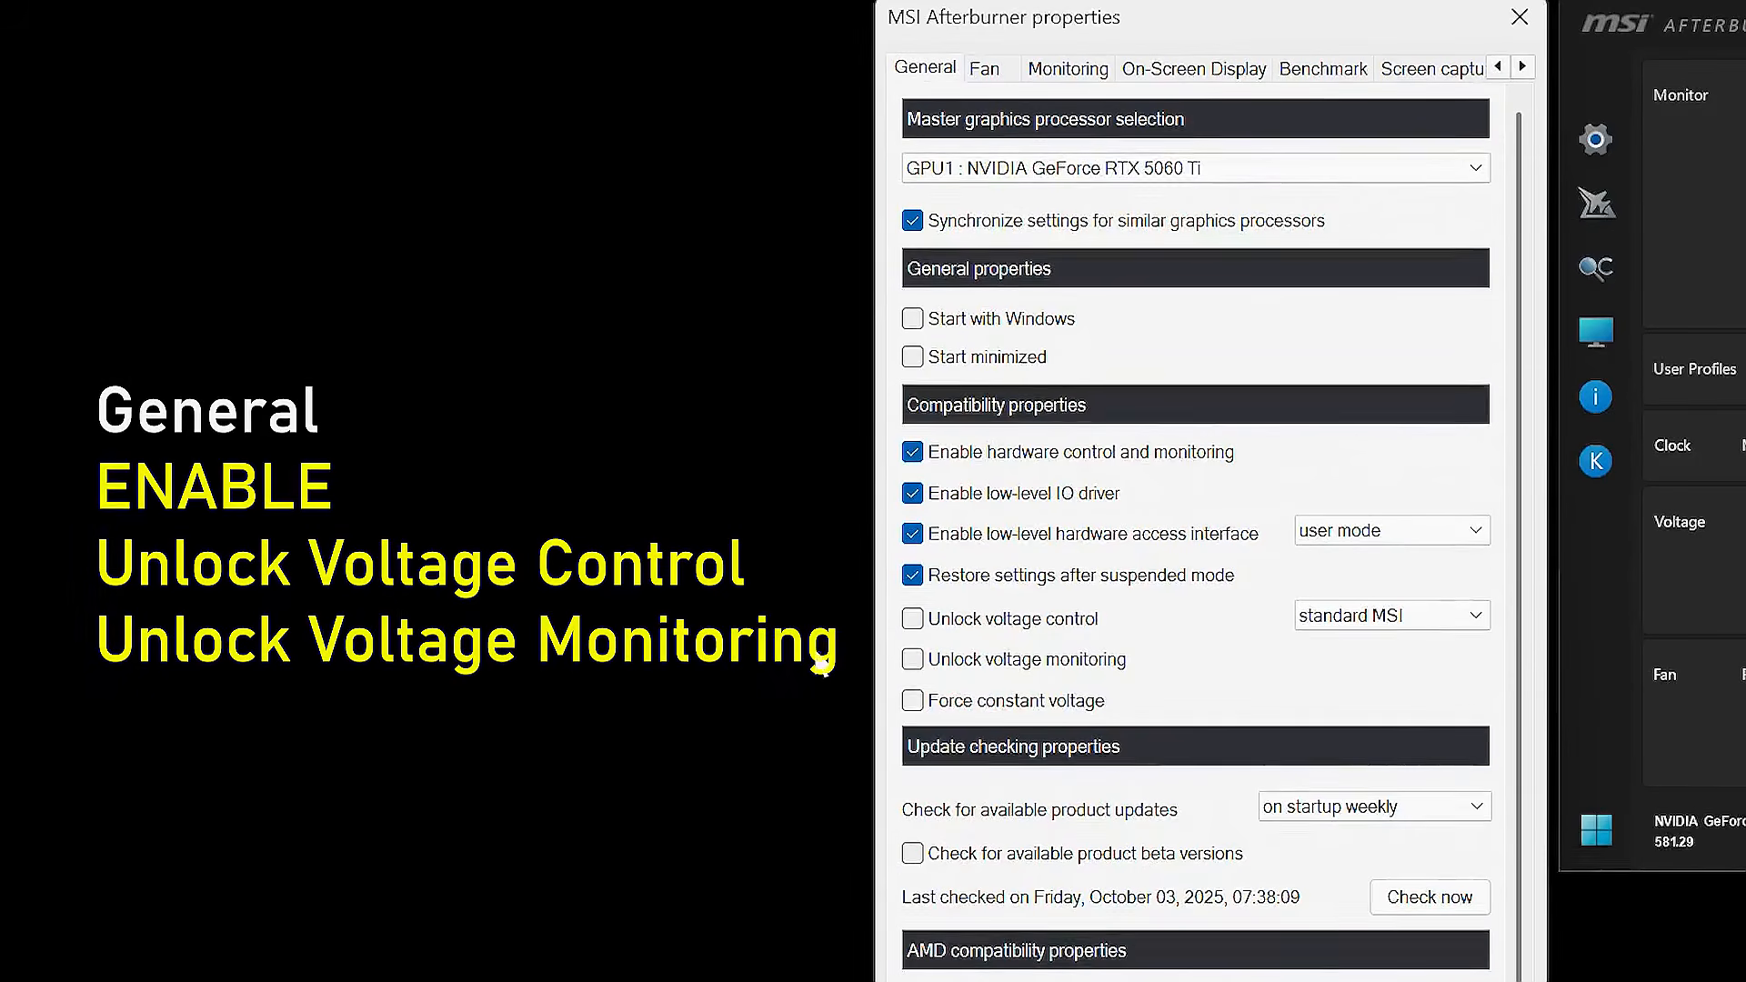
pyautogui.click(912, 618)
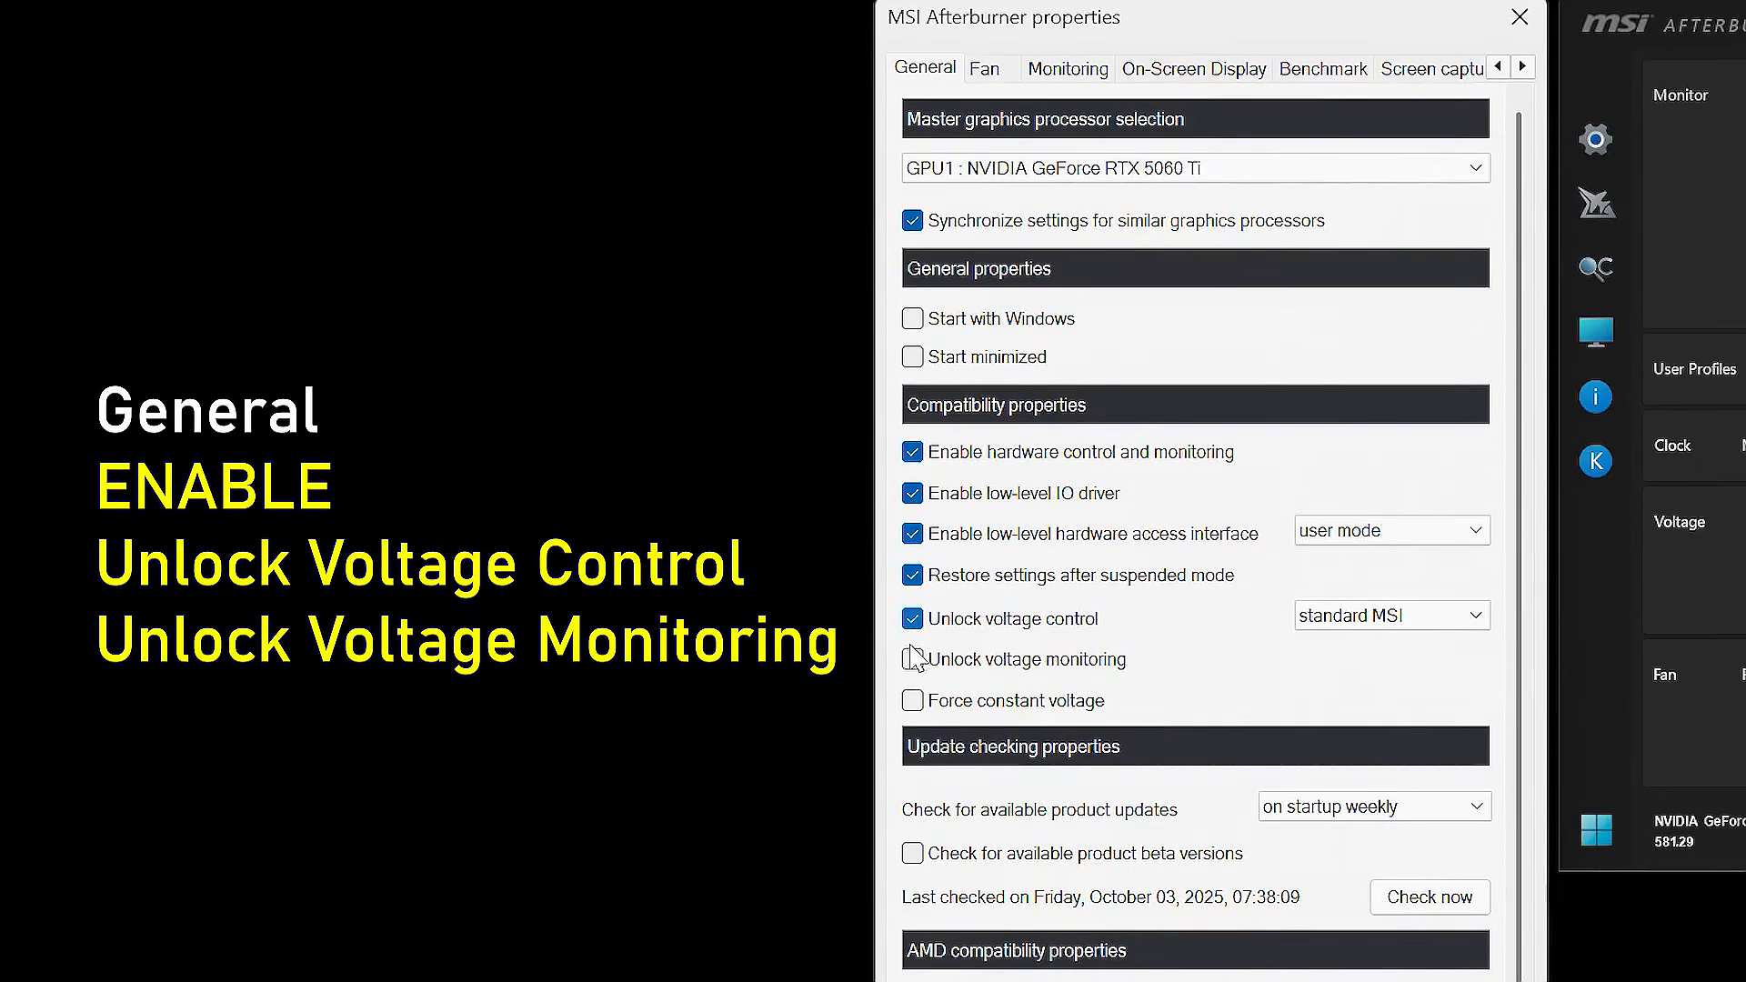
pyautogui.click(912, 659)
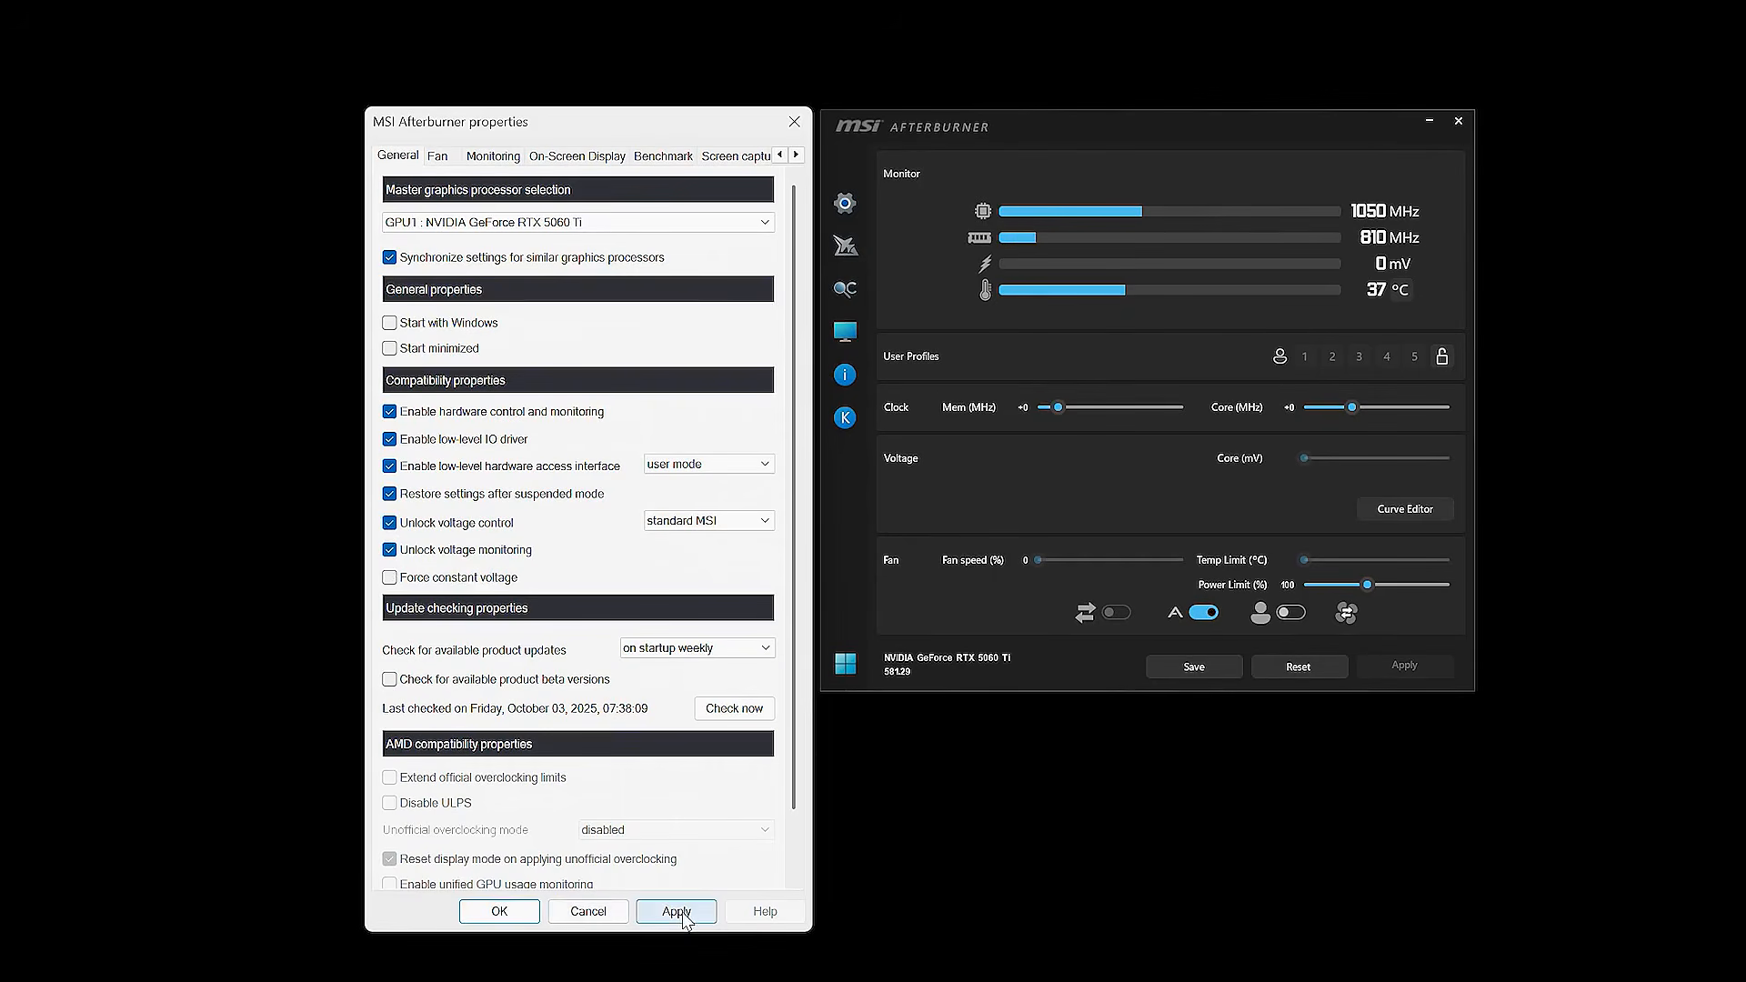
pyautogui.click(677, 912)
pyautogui.click(1209, 462)
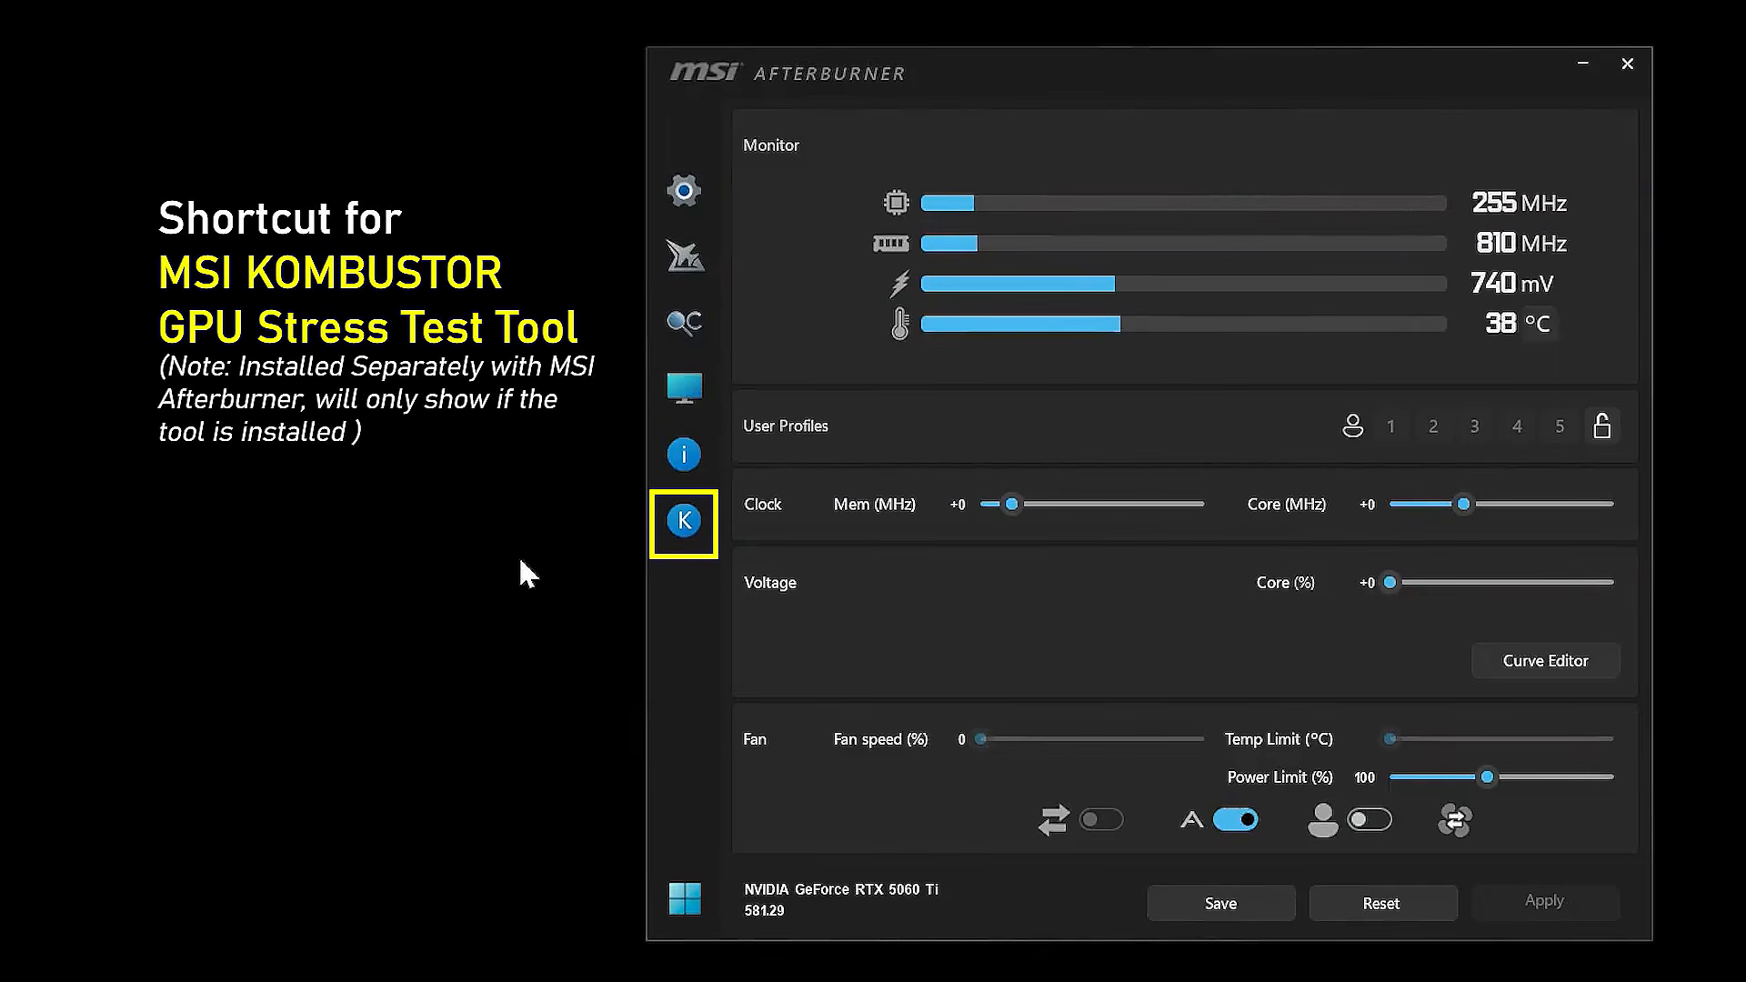
# Step: Launch MSI Kombustor from Afterburner and move its window beside the Afterburner window
pyautogui.click(682, 537)
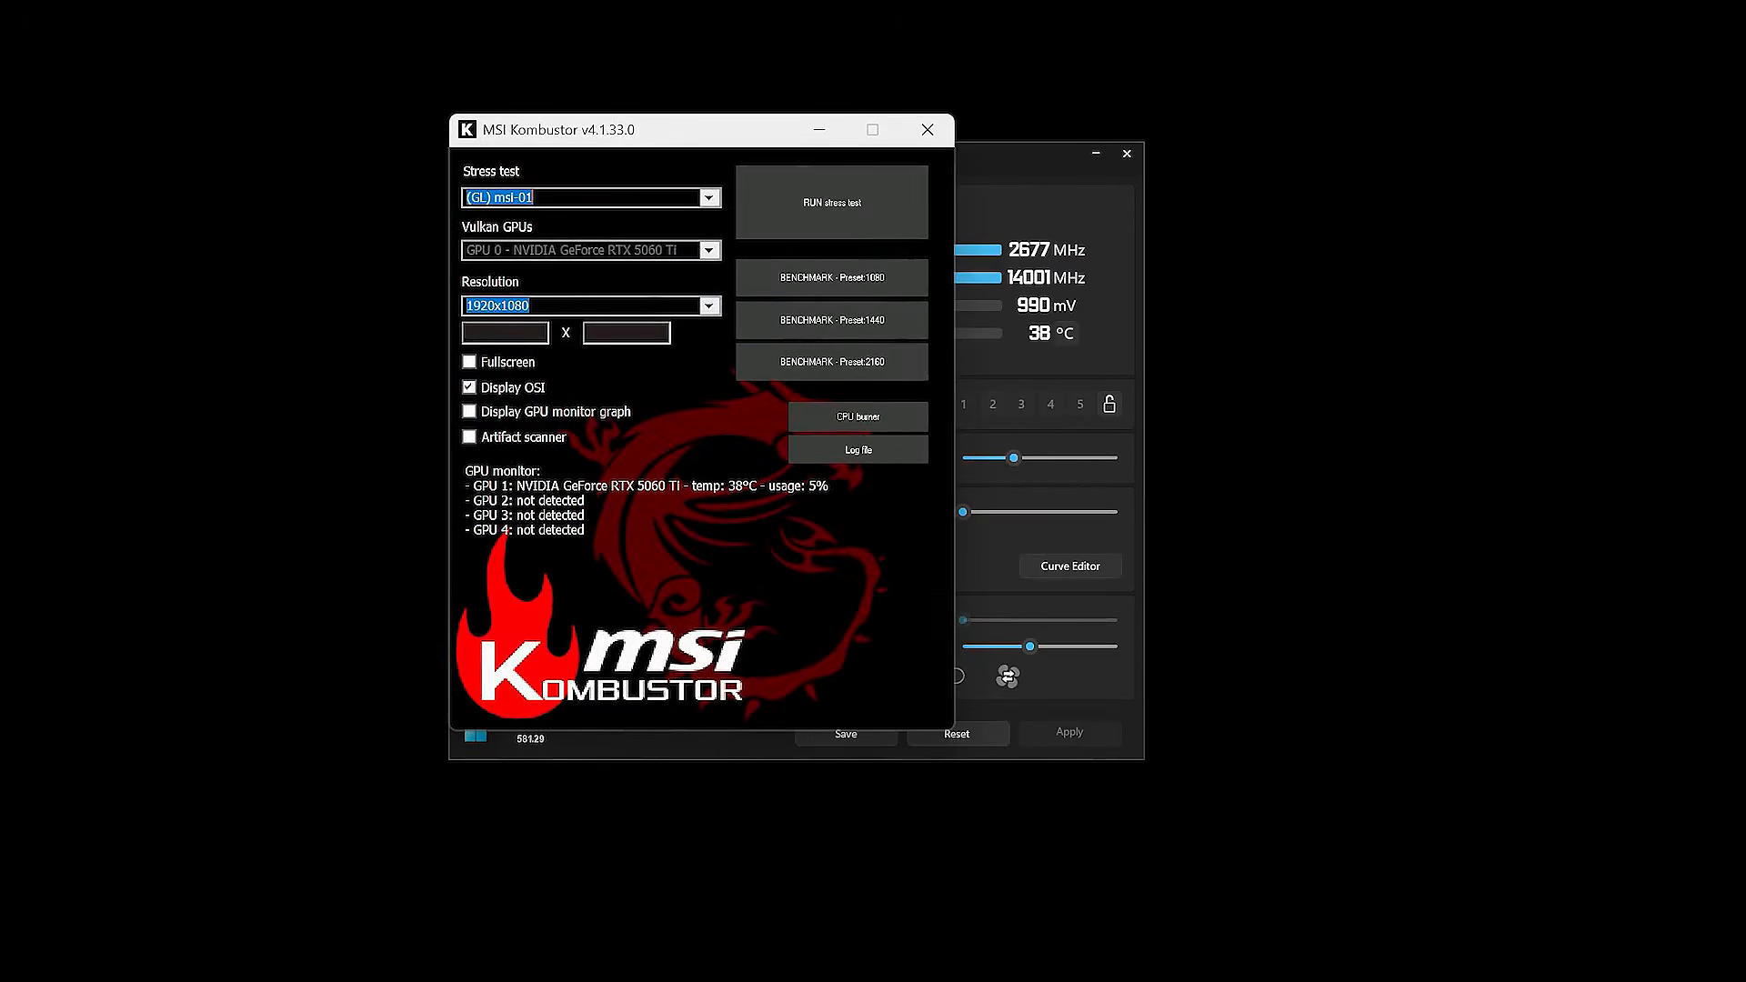
pyautogui.moveTo(606, 133); pyautogui.dragTo(1367, 161)
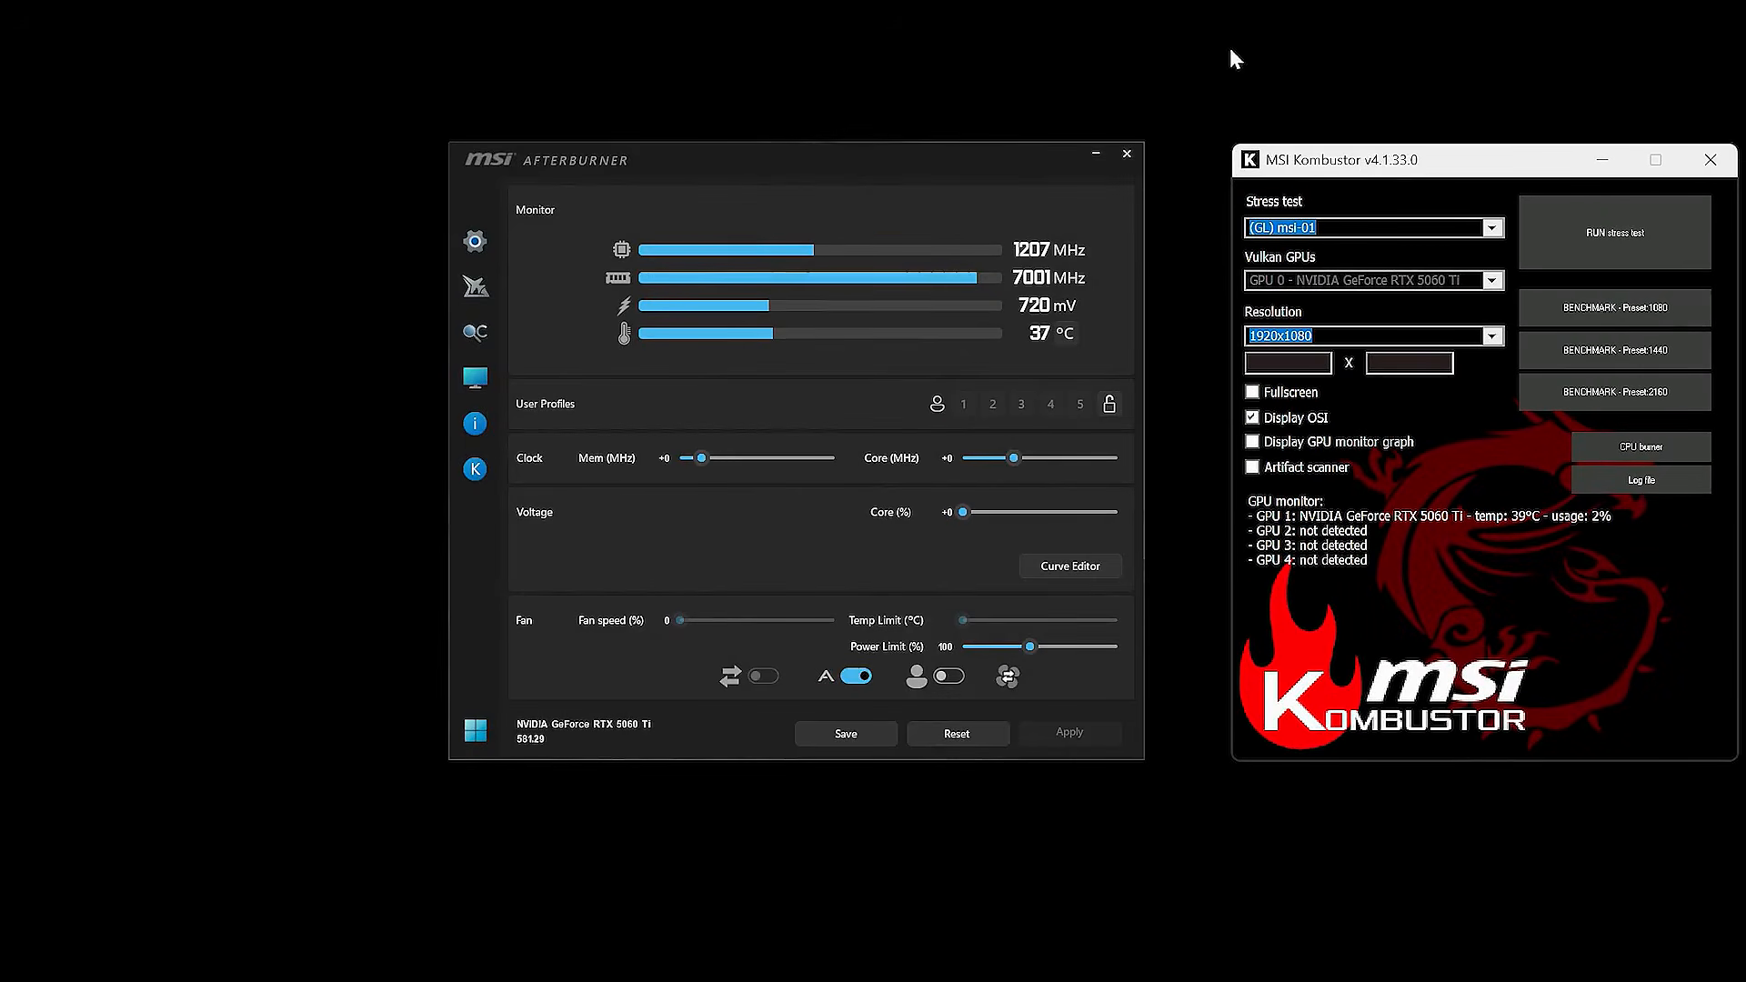
# Step: Set GPU temperature, GPU usage and memory usage to show in the On-Screen Display through the monitoring properties
pyautogui.click(475, 241)
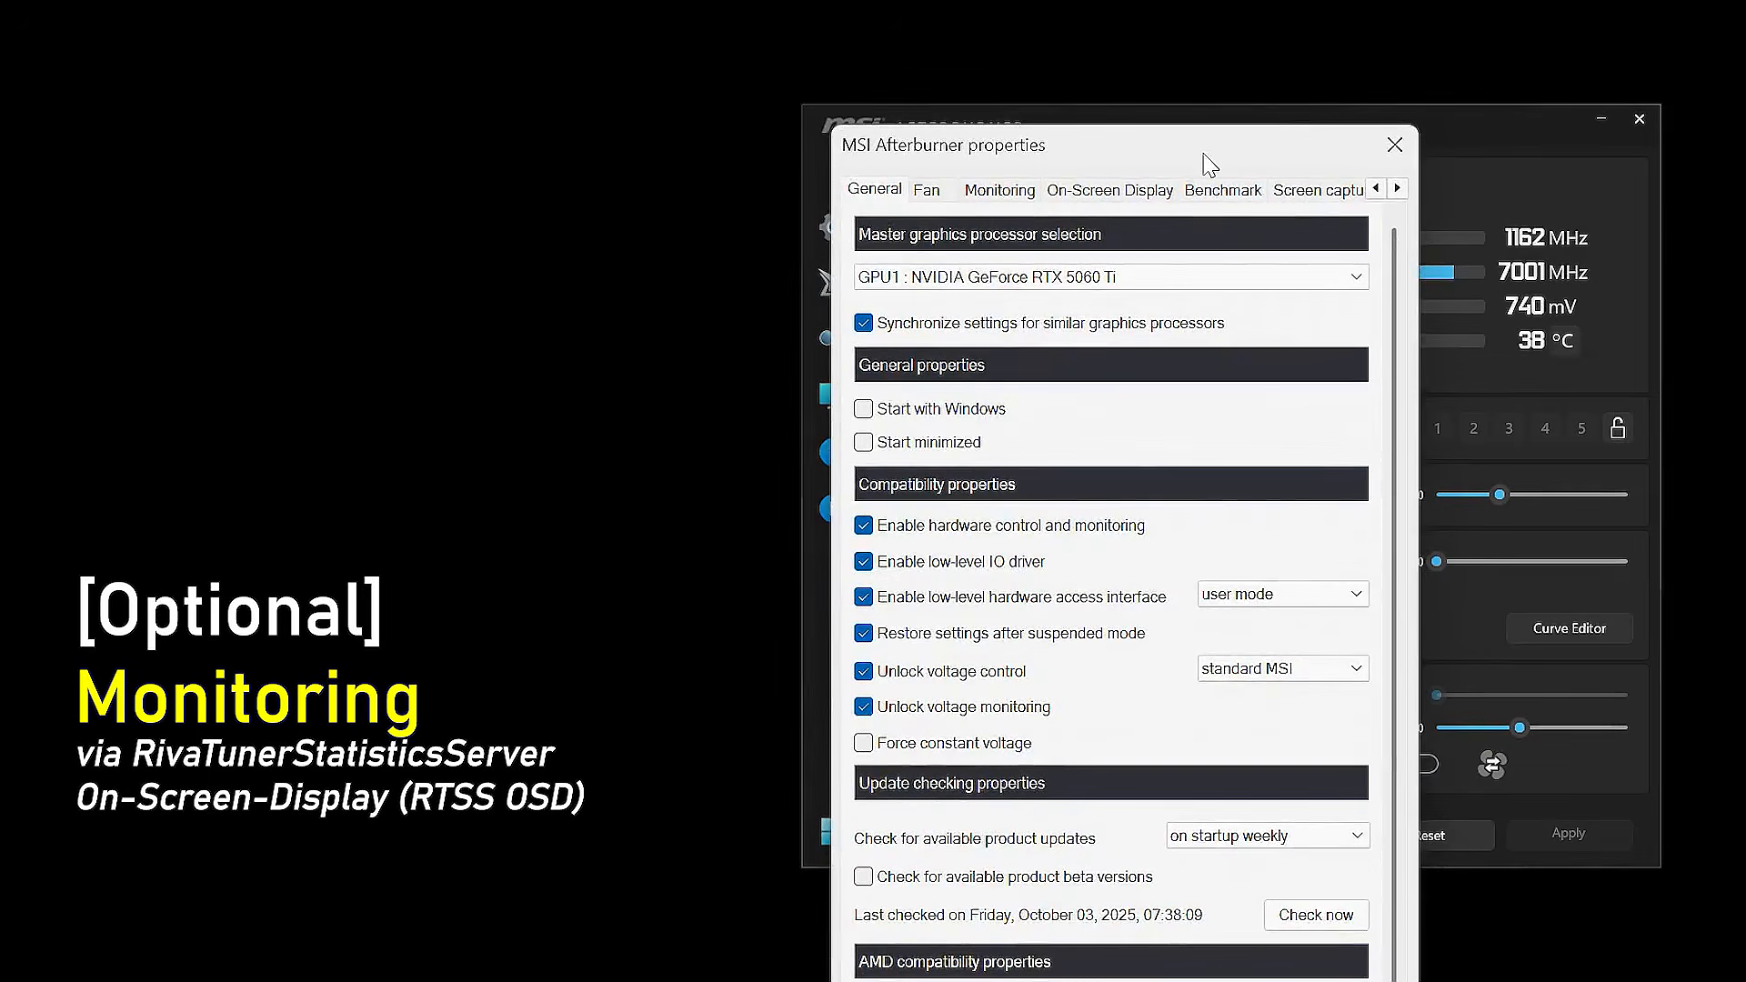
pyautogui.moveTo(1210, 164); pyautogui.dragTo(542, 133)
pyautogui.click(356, 165)
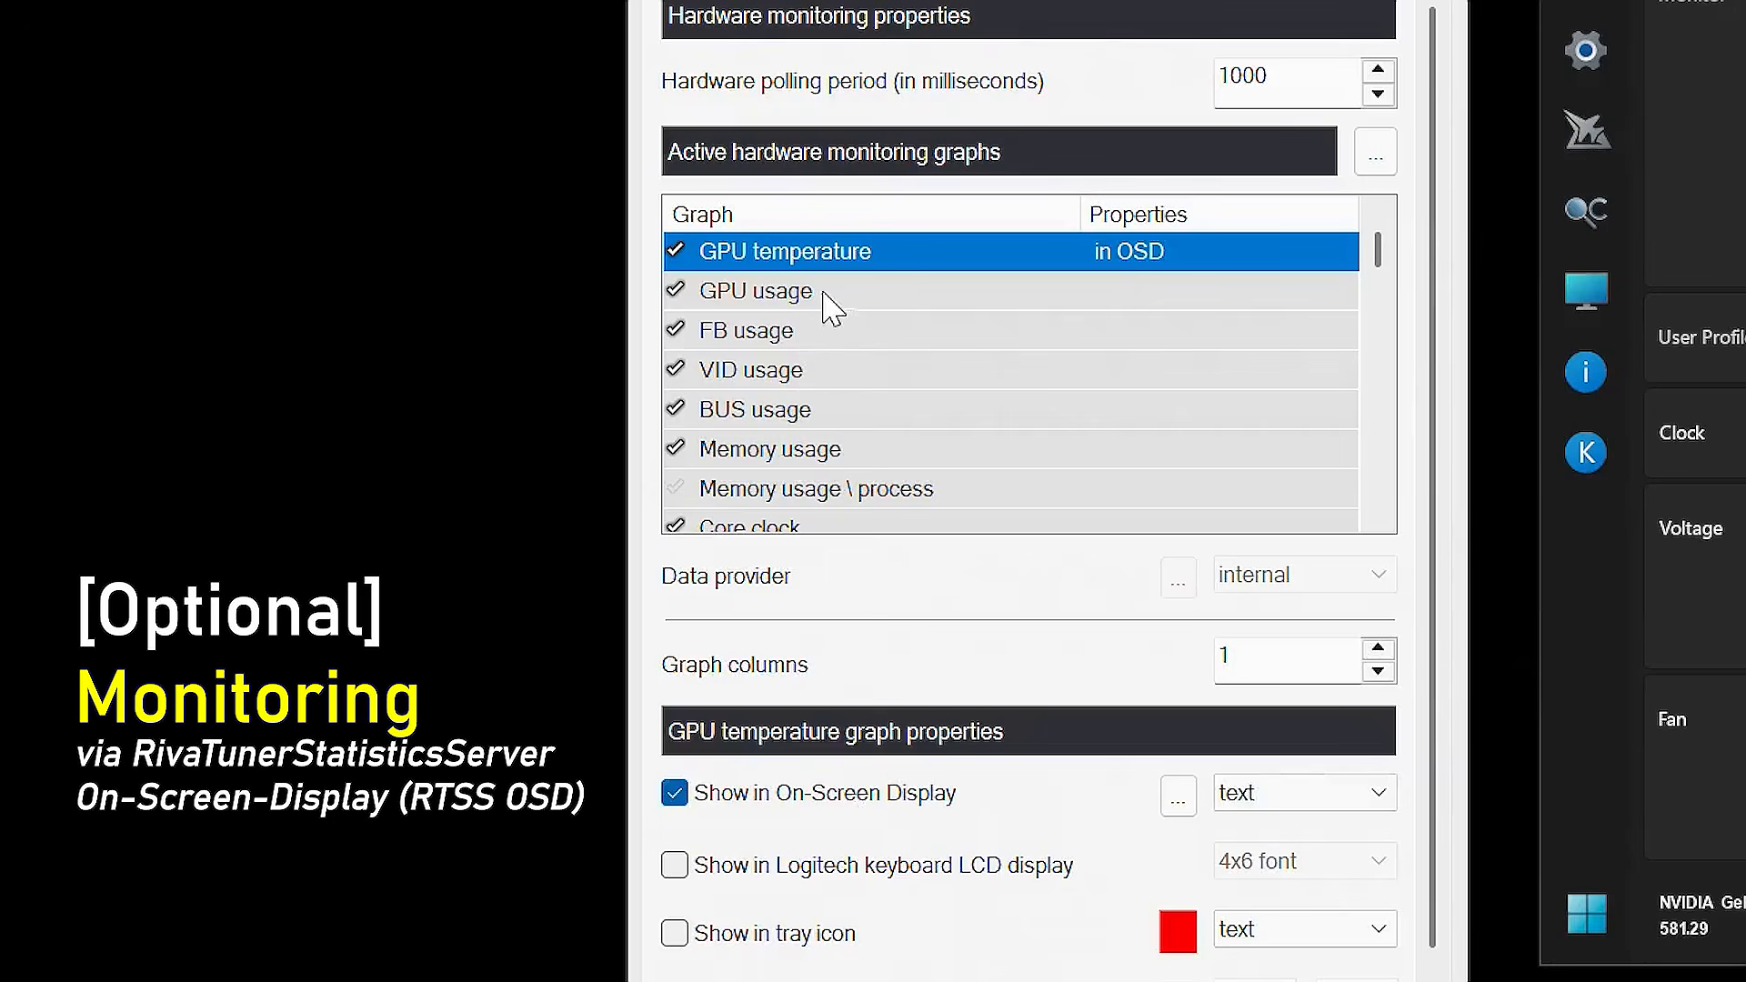
pyautogui.click(305, 402)
pyautogui.click(869, 805)
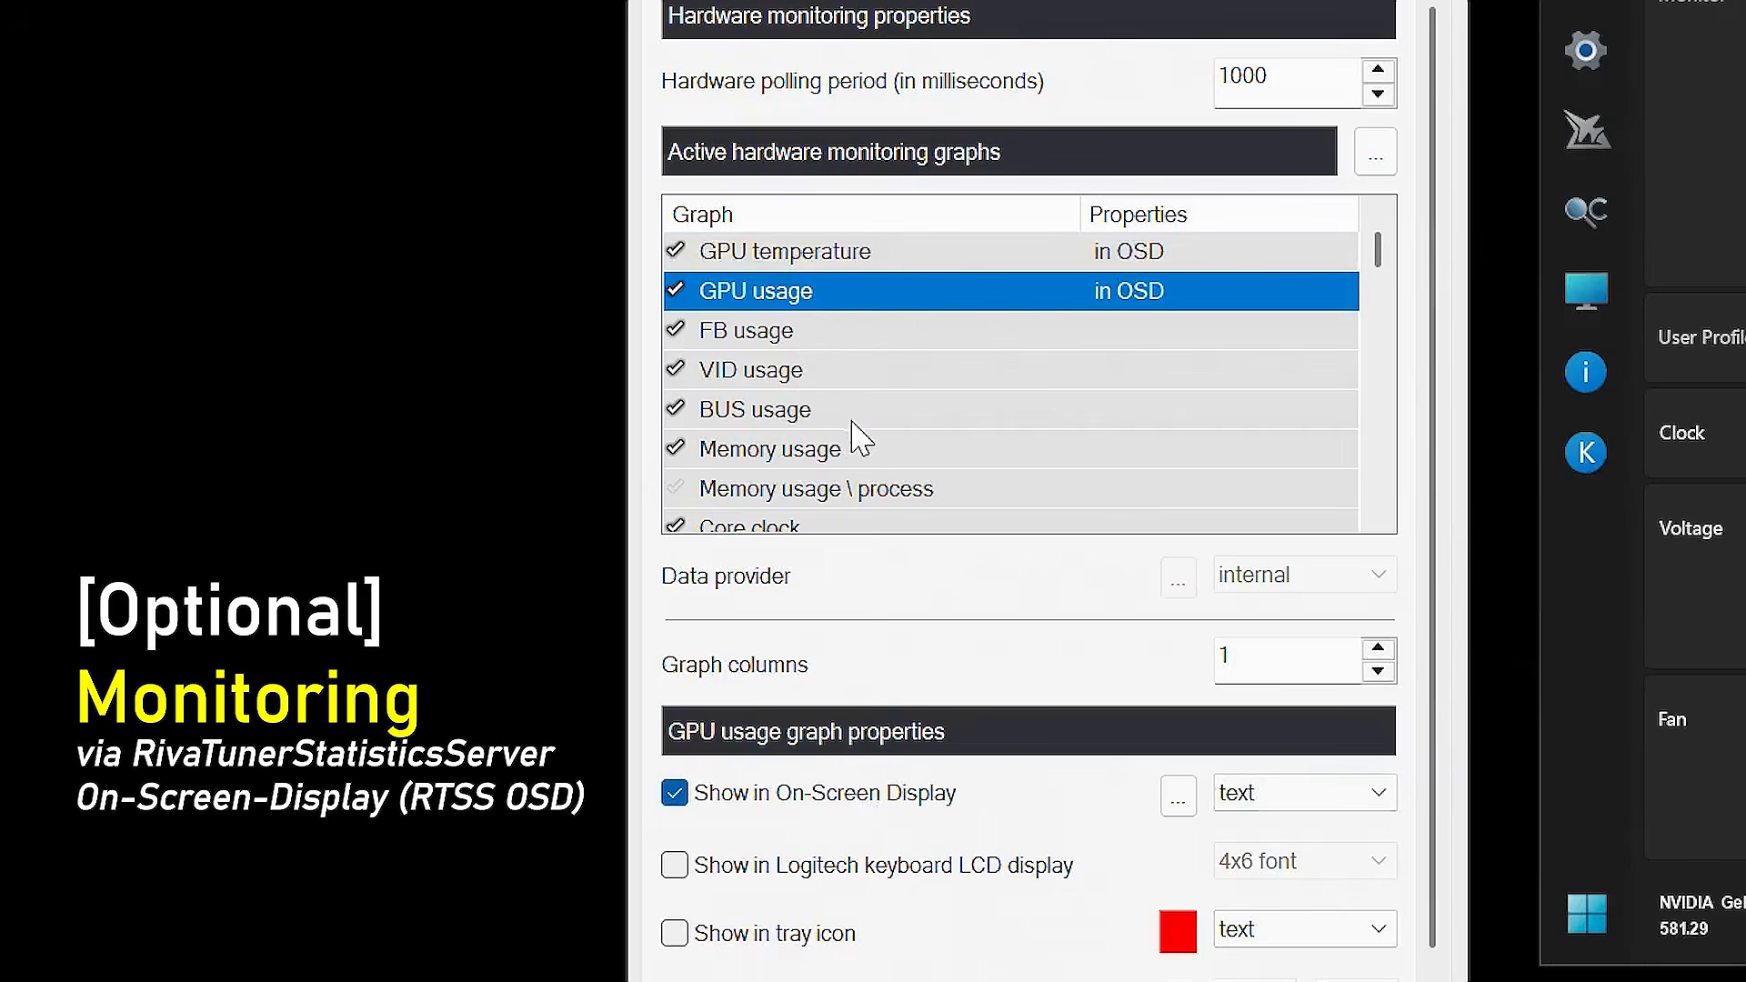
pyautogui.click(855, 450)
pyautogui.click(865, 793)
# Step: Set the core clock and memory clock graphs to show in the On-Screen Display
pyautogui.scroll(-1, 886, 464)
pyautogui.click(846, 411)
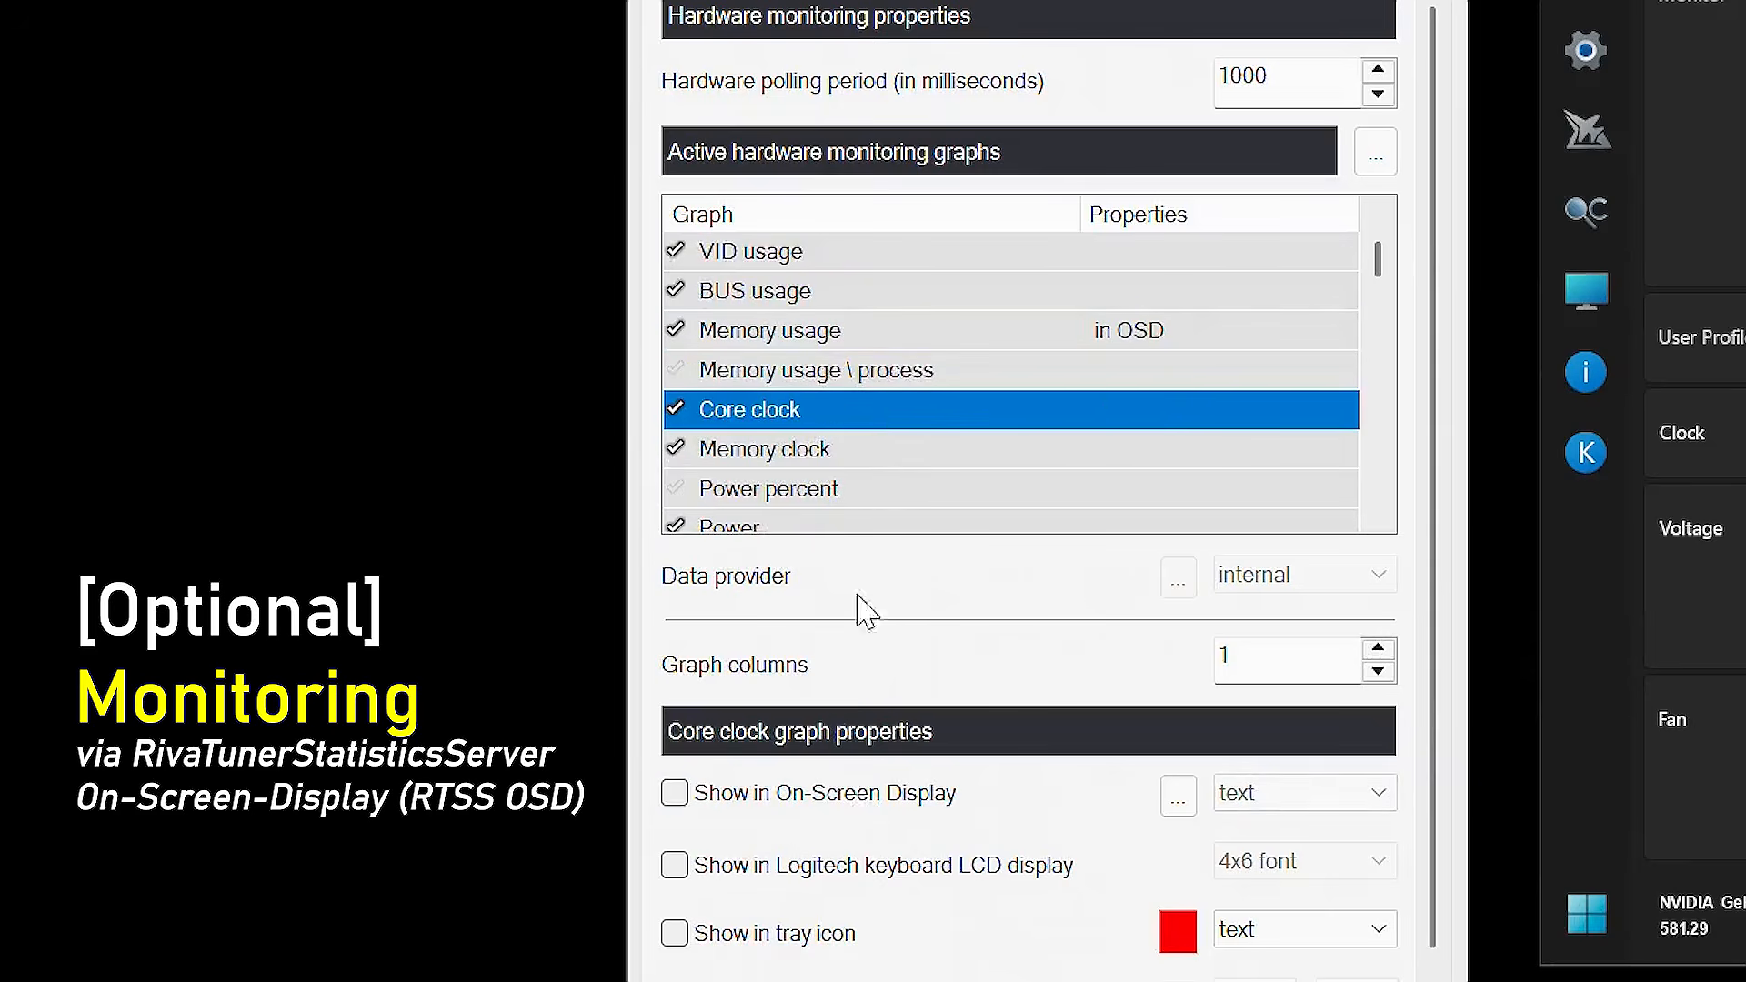
pyautogui.click(865, 793)
pyautogui.click(887, 449)
pyautogui.click(896, 793)
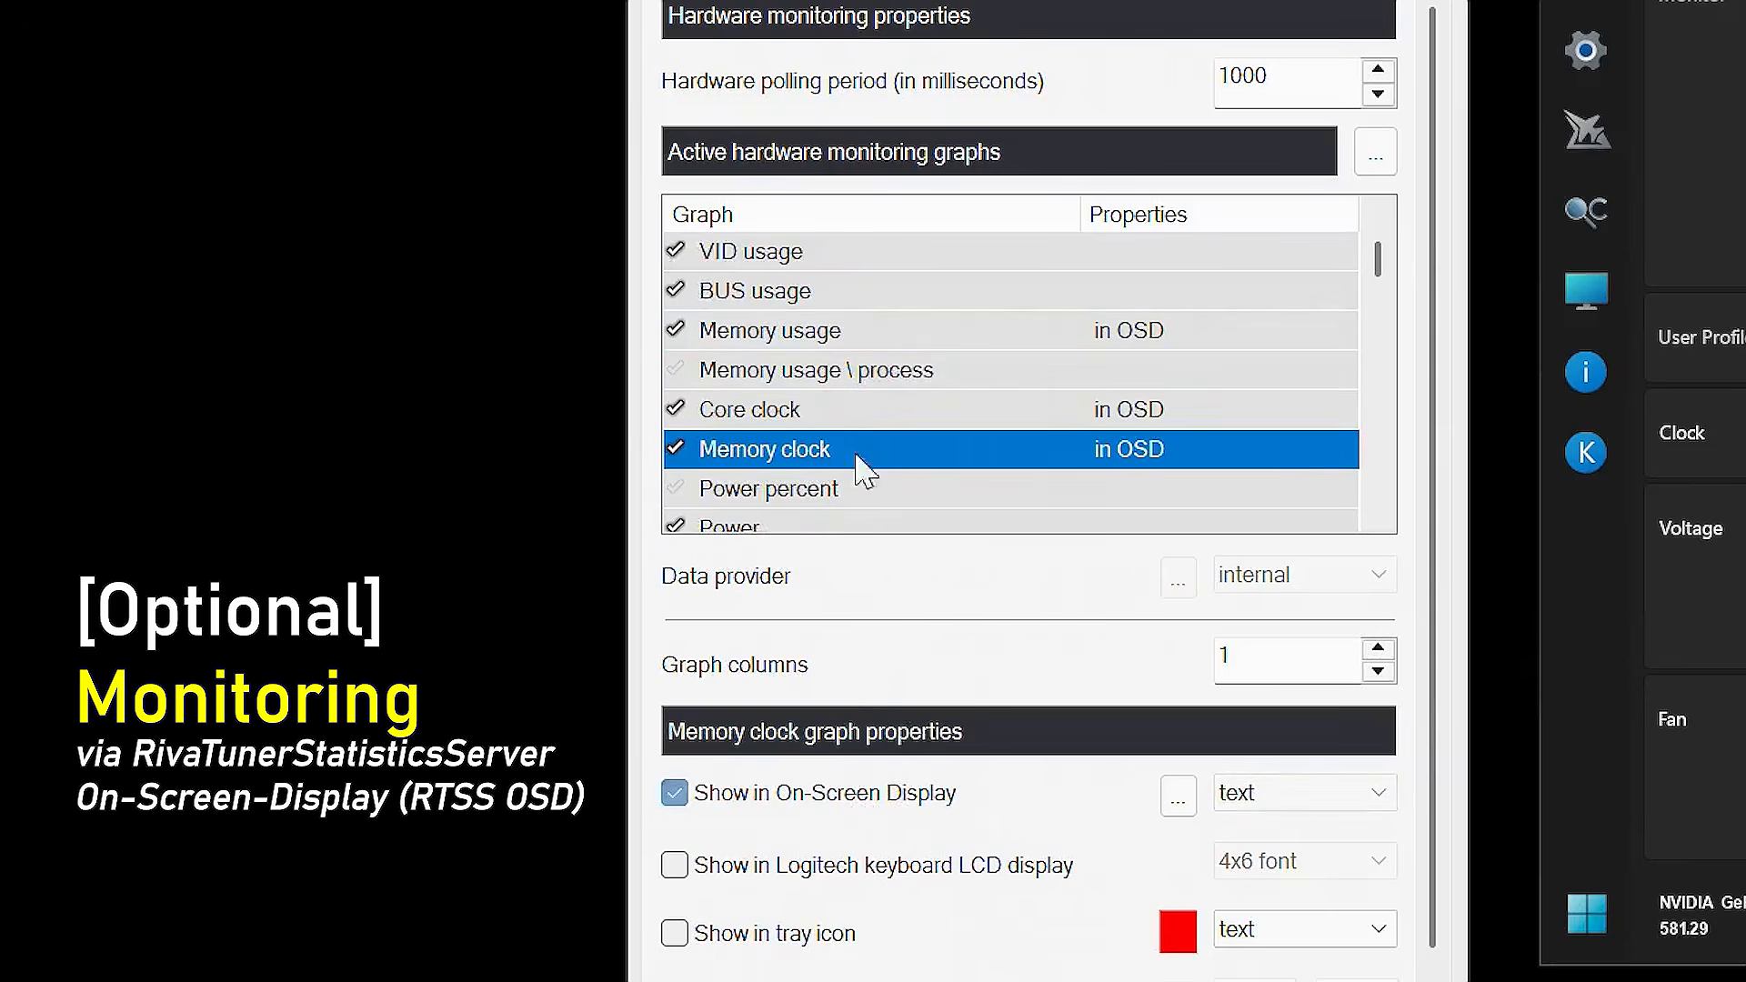
# Step: Set the Power and GPU voltage graphs to show in the On-Screen Display
pyautogui.scroll(-1, 868, 451)
pyautogui.click(869, 411)
pyautogui.click(879, 793)
pyautogui.click(891, 449)
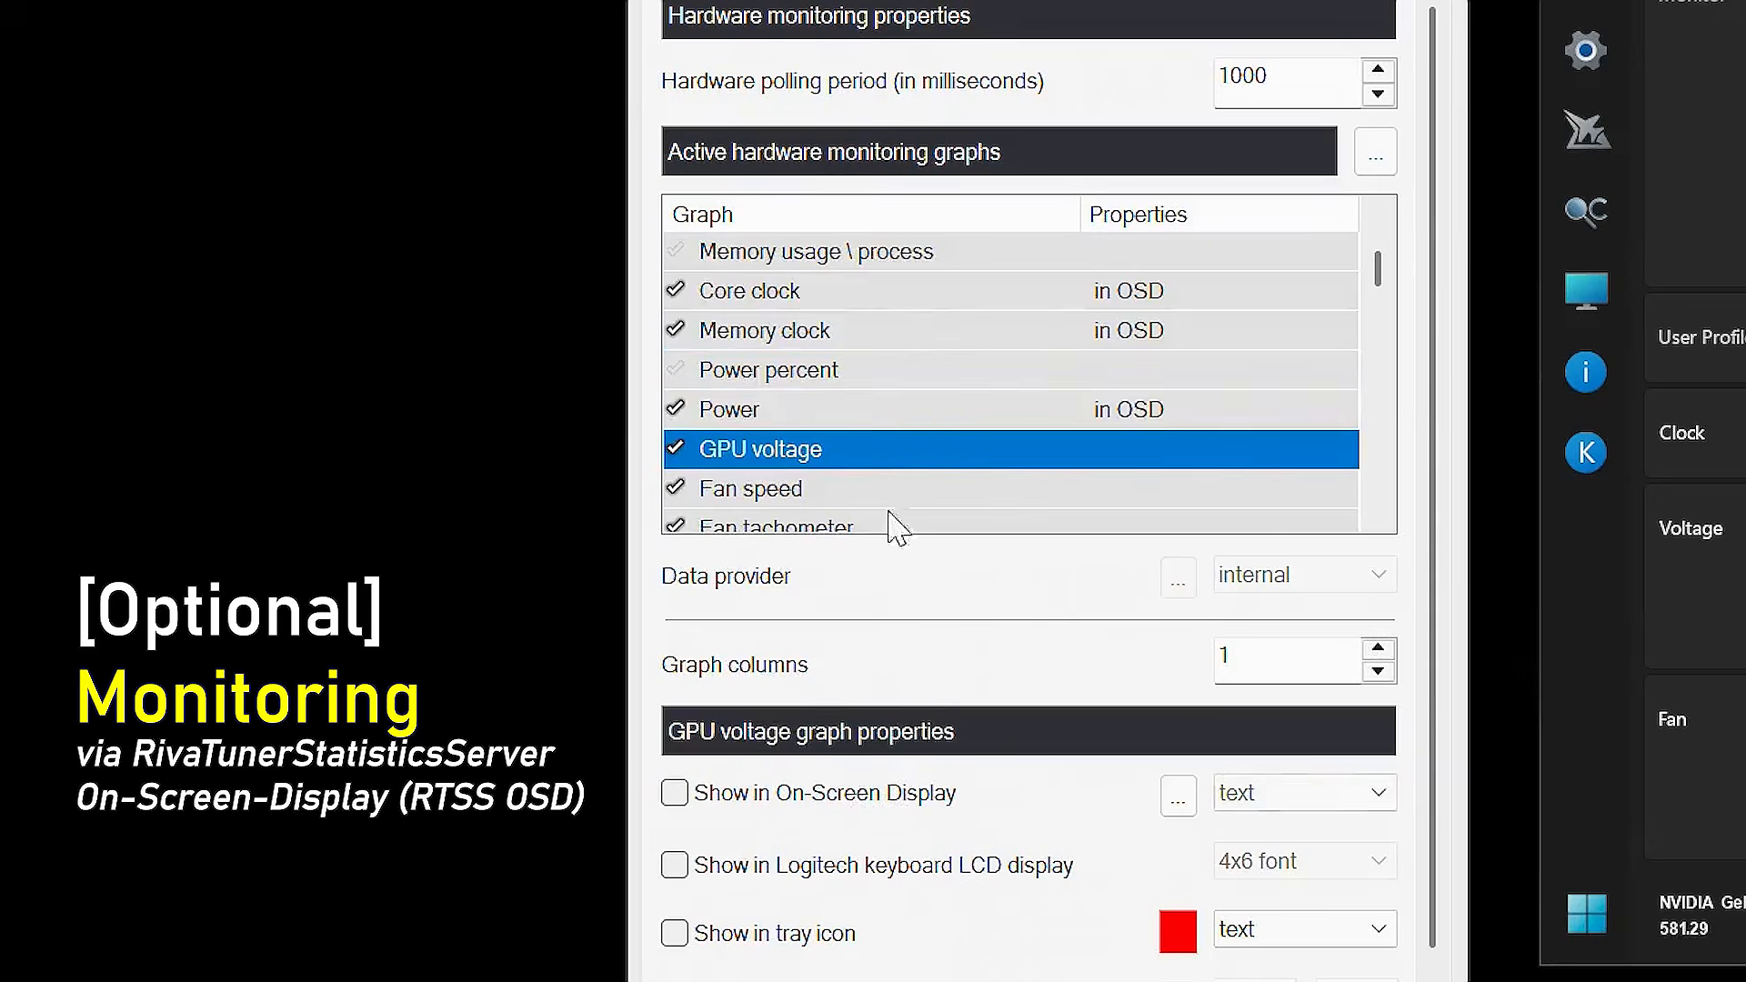
pyautogui.click(873, 793)
# Step: Set the overall CPU usage and RAM usage graphs to show in the On-Screen Display
pyautogui.scroll(-2, 823, 387)
pyautogui.scroll(-10, 823, 387)
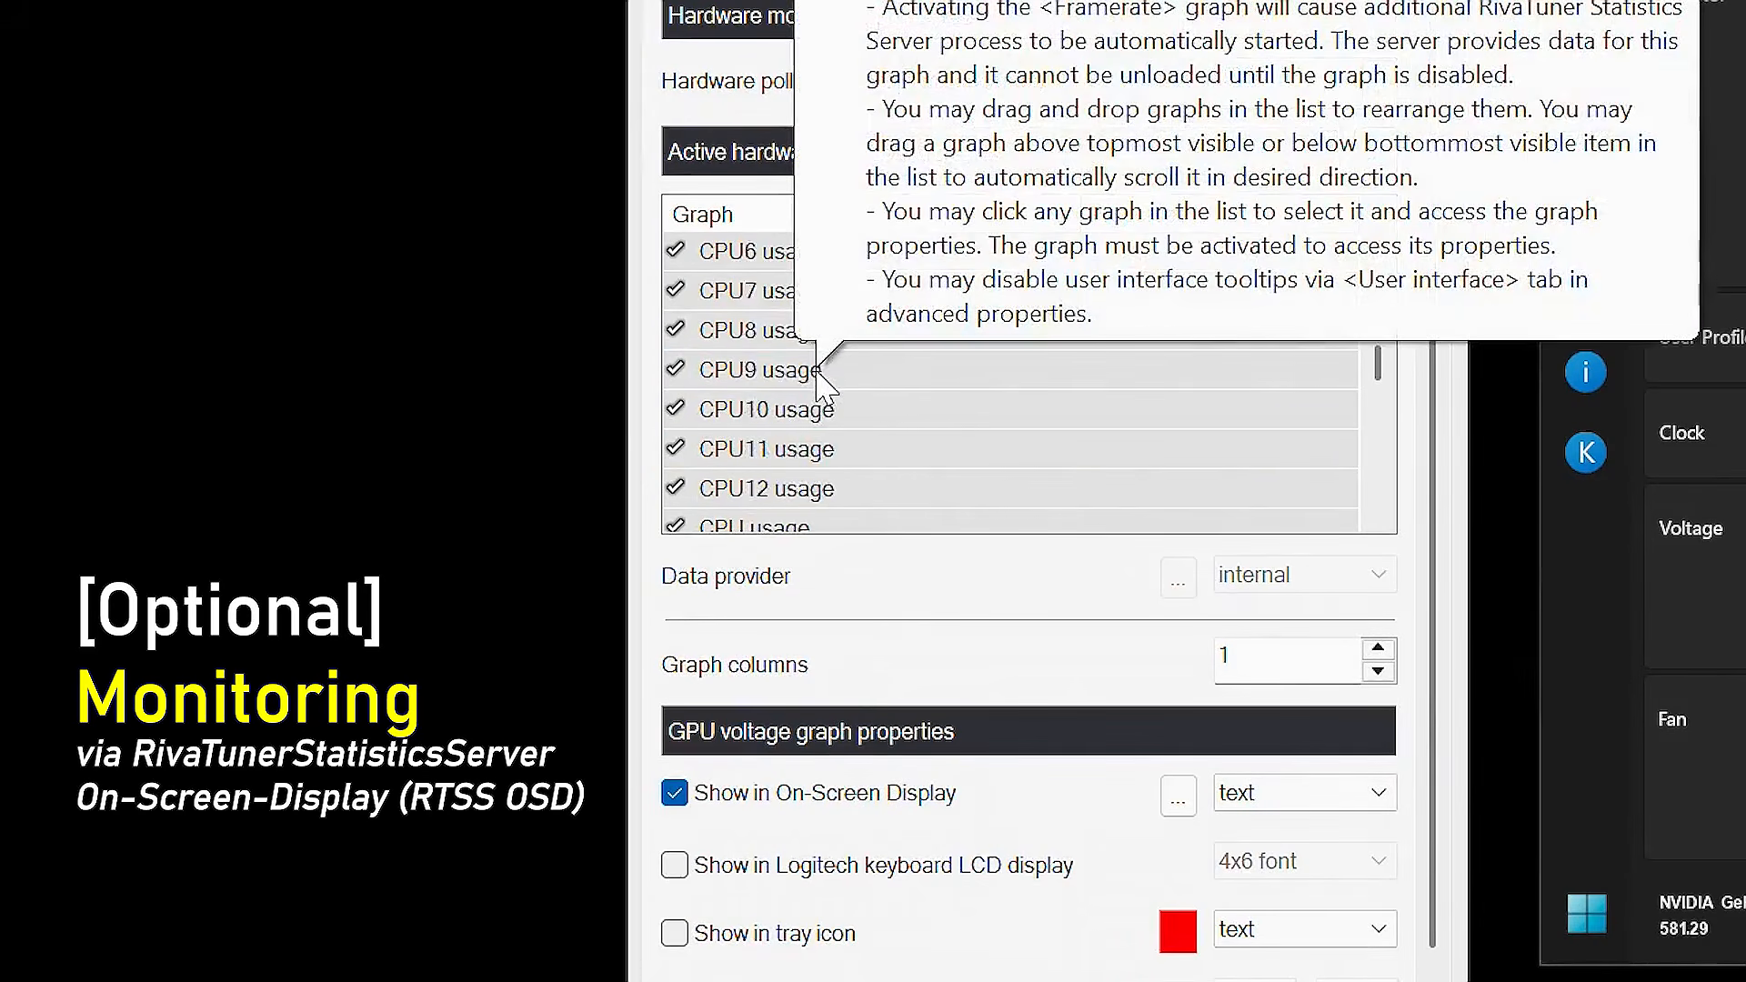
pyautogui.click(755, 291)
pyautogui.click(845, 793)
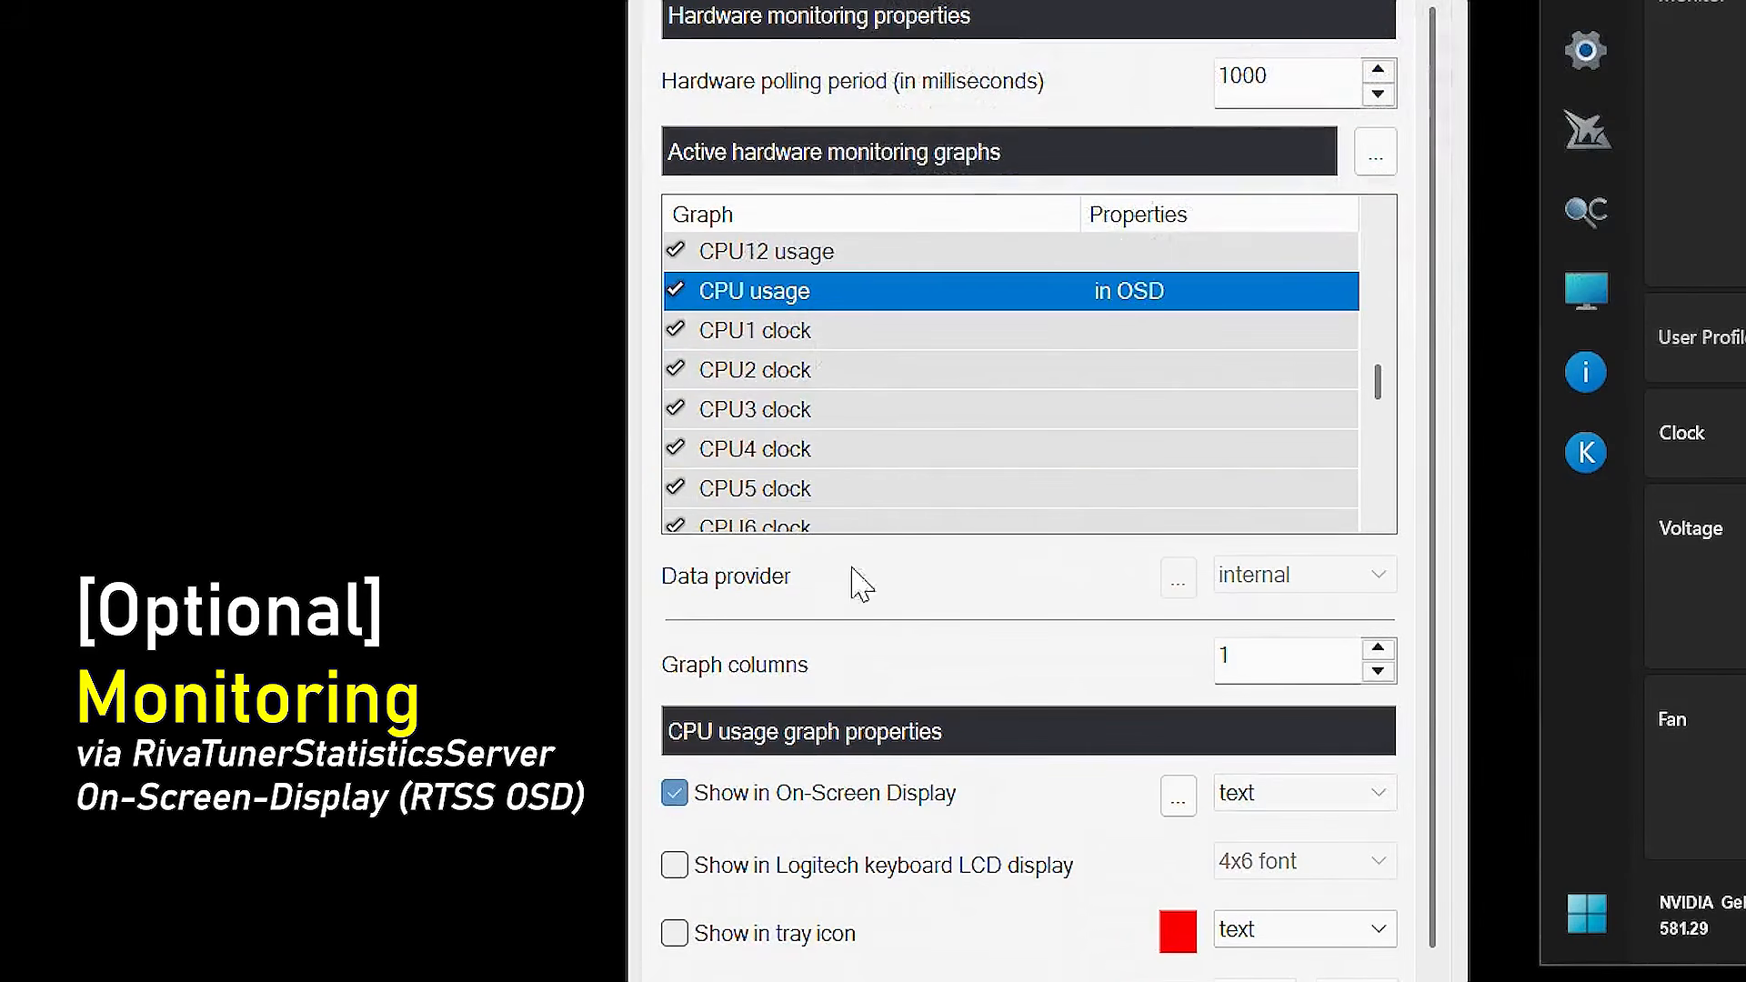
pyautogui.scroll(-7, 838, 429)
pyautogui.click(845, 528)
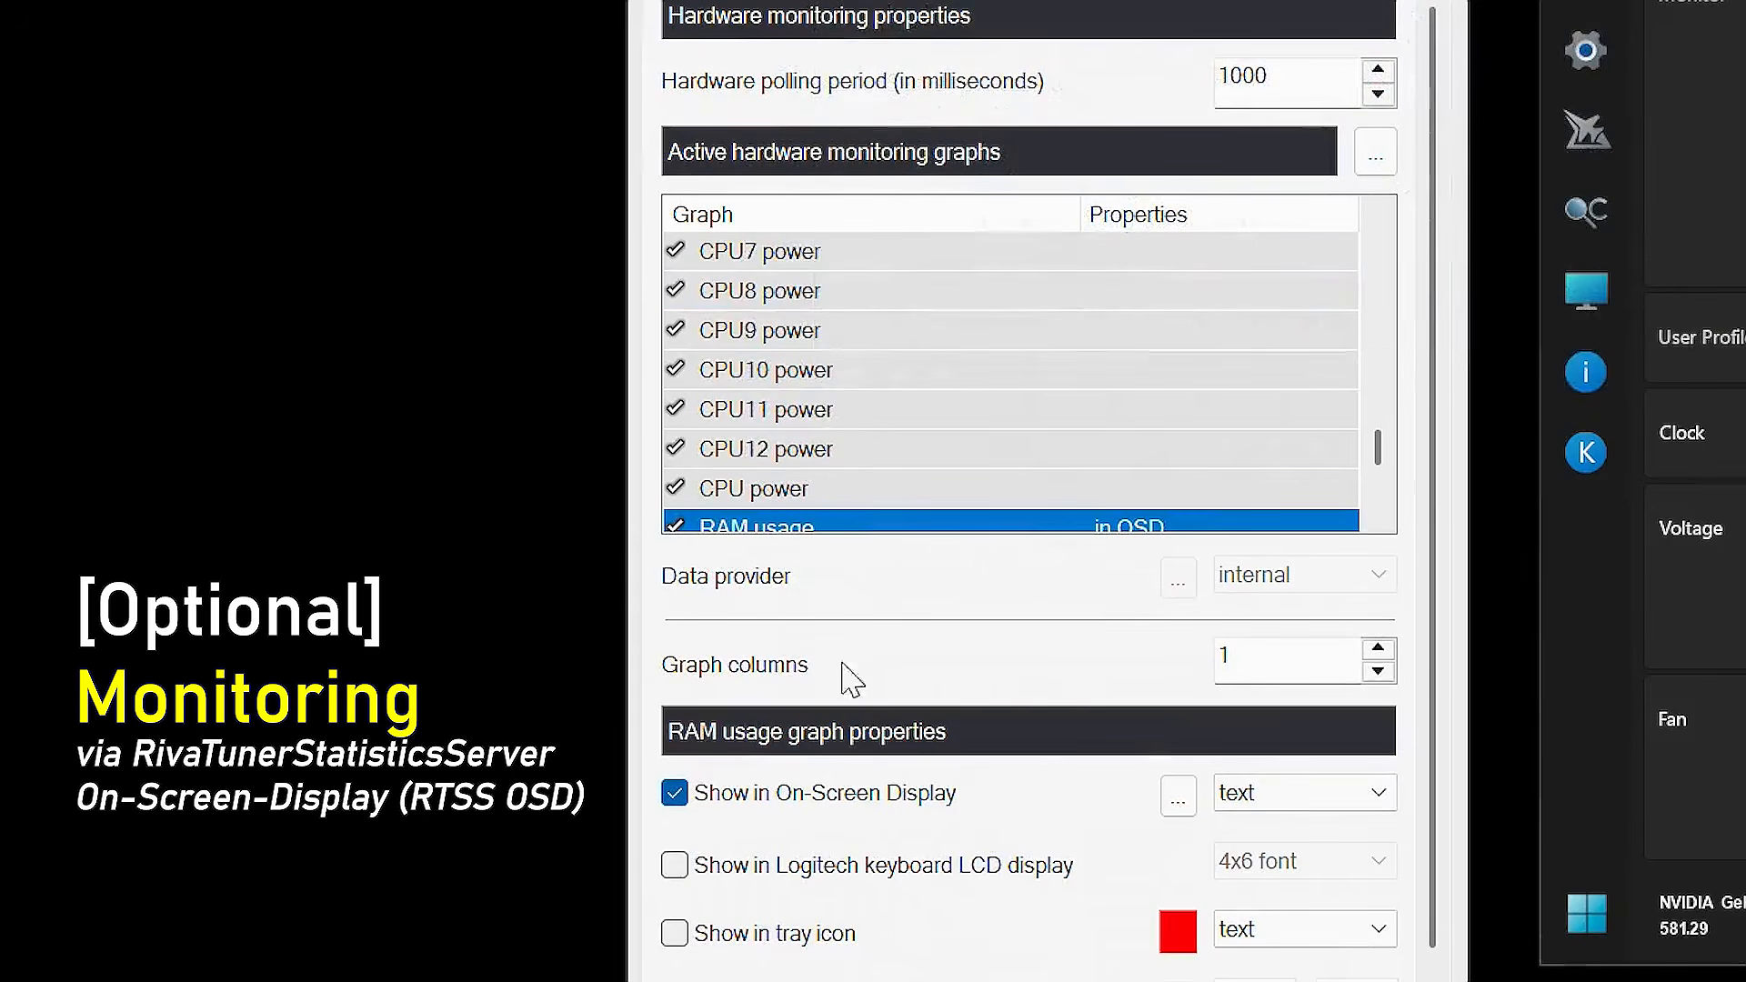
# Step: Set the Framerate graph to show in the On-Screen Display and apply the monitoring changes
pyautogui.scroll(-2, 864, 496)
pyautogui.click(839, 410)
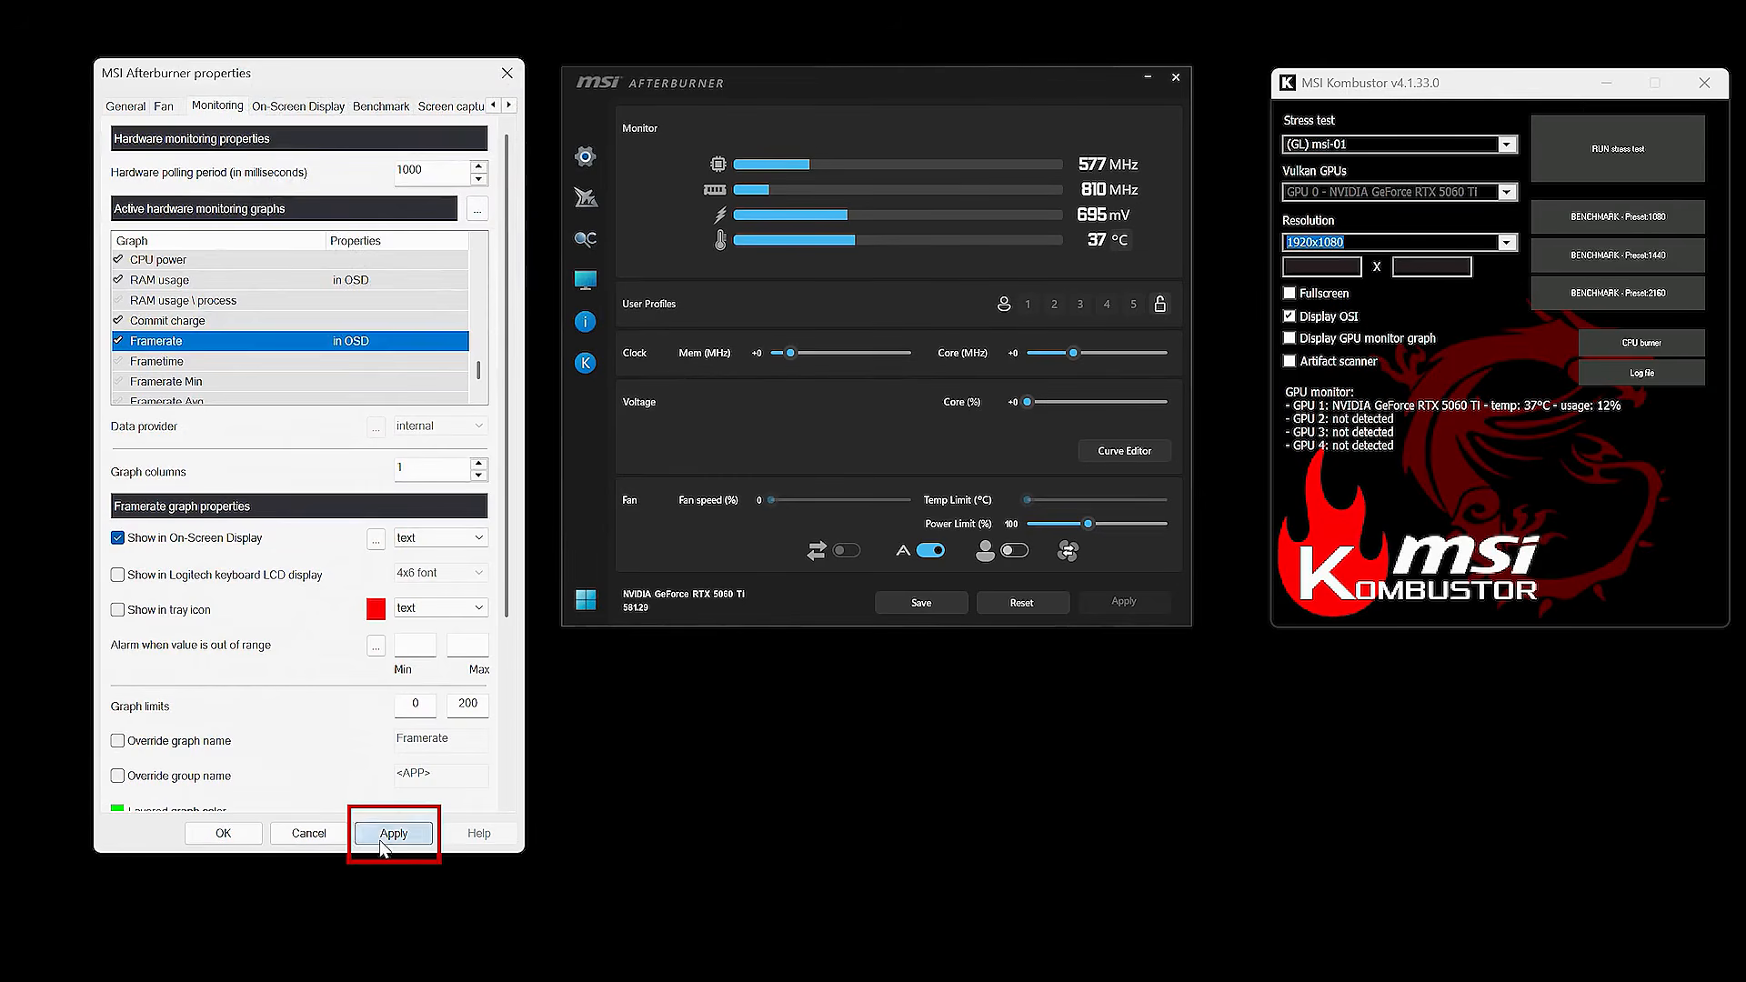
pyautogui.click(393, 833)
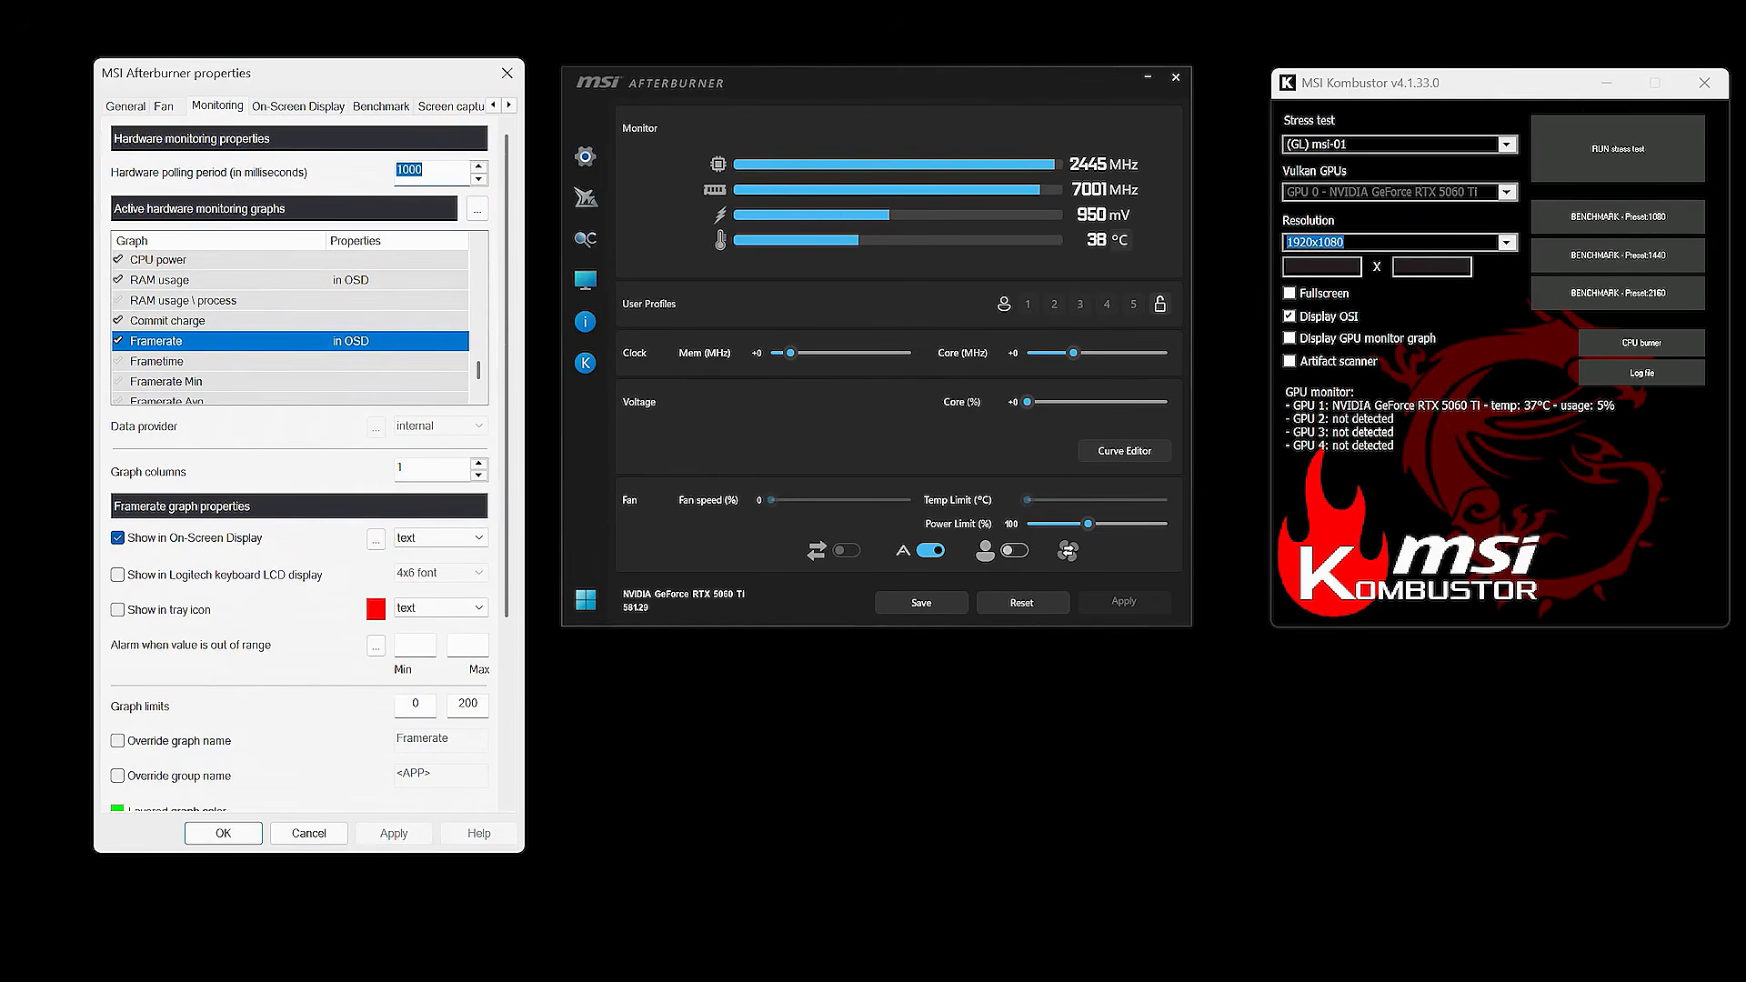
# Step: Switch to RivaTuner Statistics Server and turn on Show On-Screen Display
pyautogui.hotkey('alt', 'Tab')
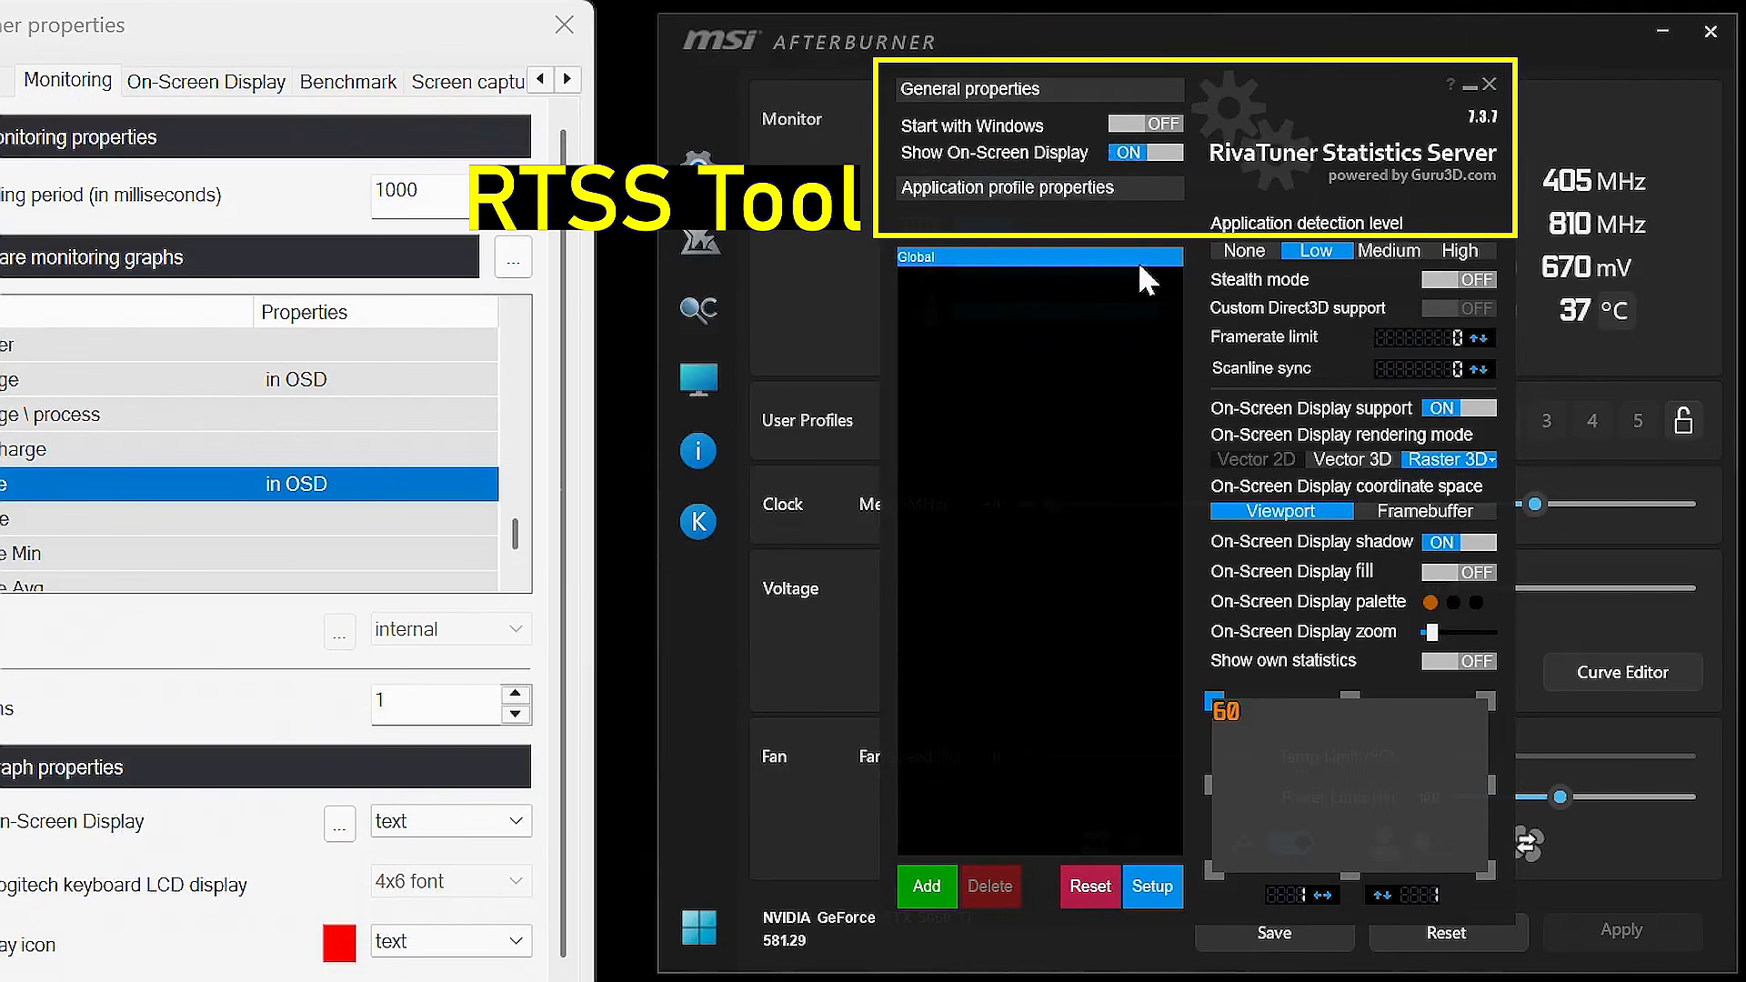
pyautogui.click(1173, 152)
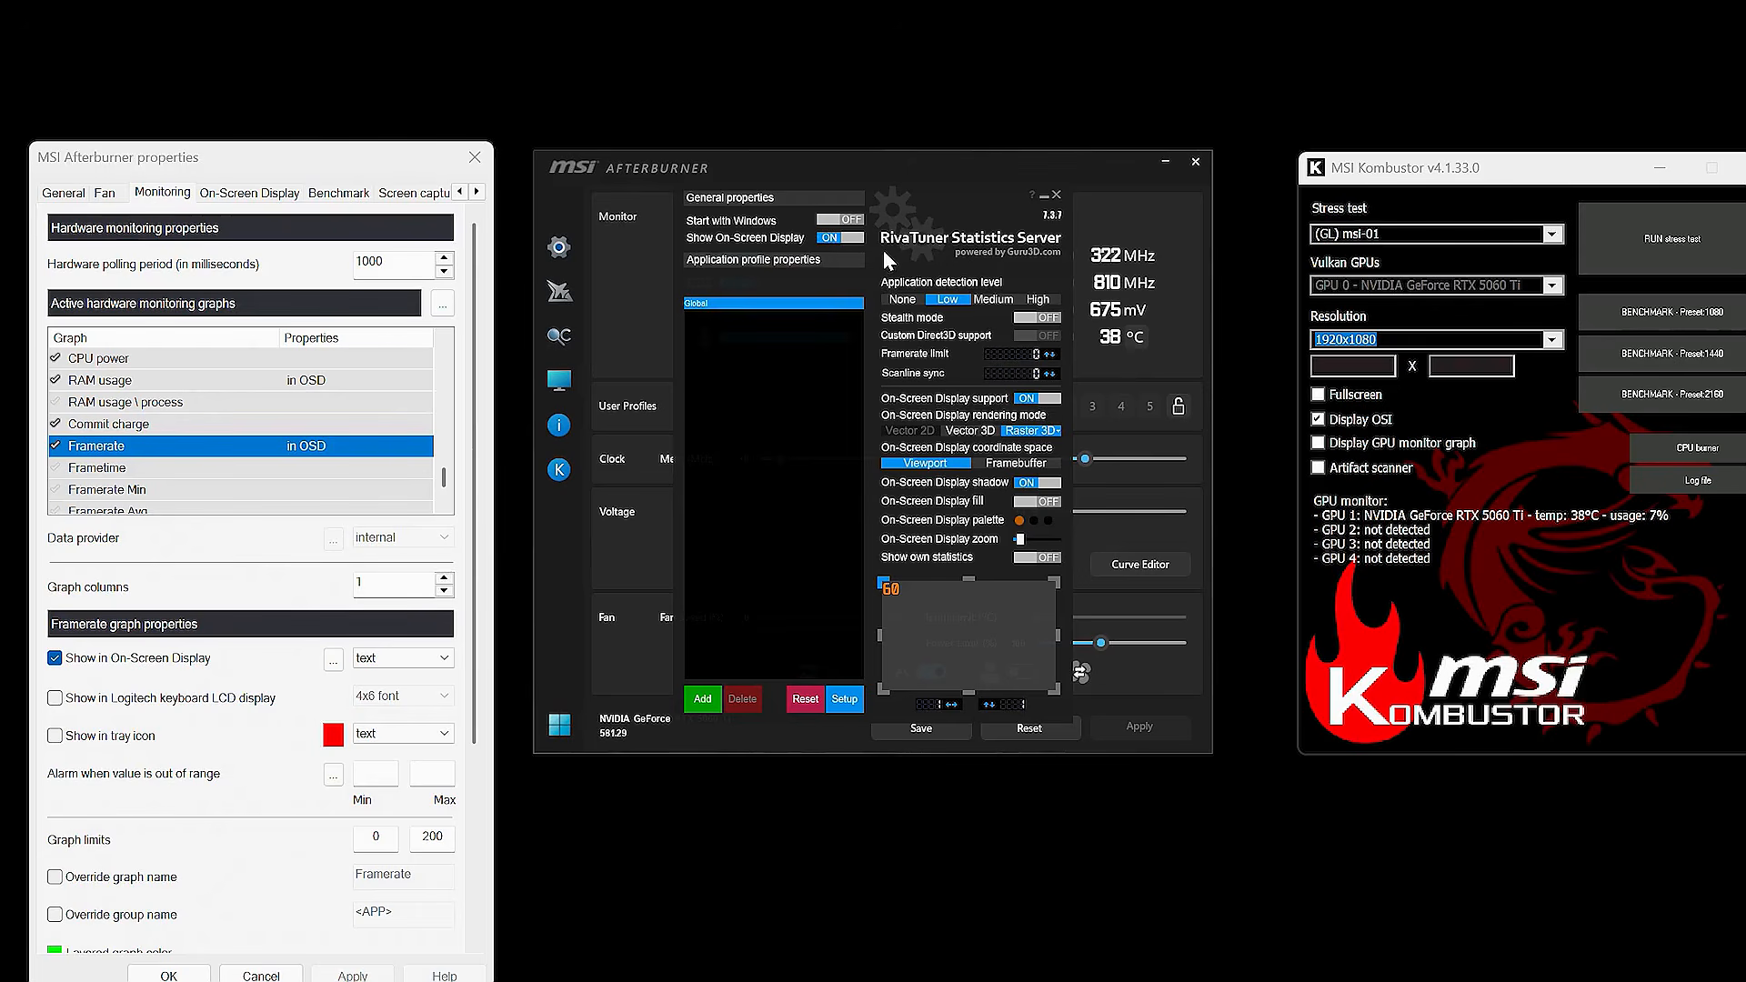
# Step: Run the (GL) msi-01 stress test at 1920x1080 in MSI Kombustor
pyautogui.click(1657, 248)
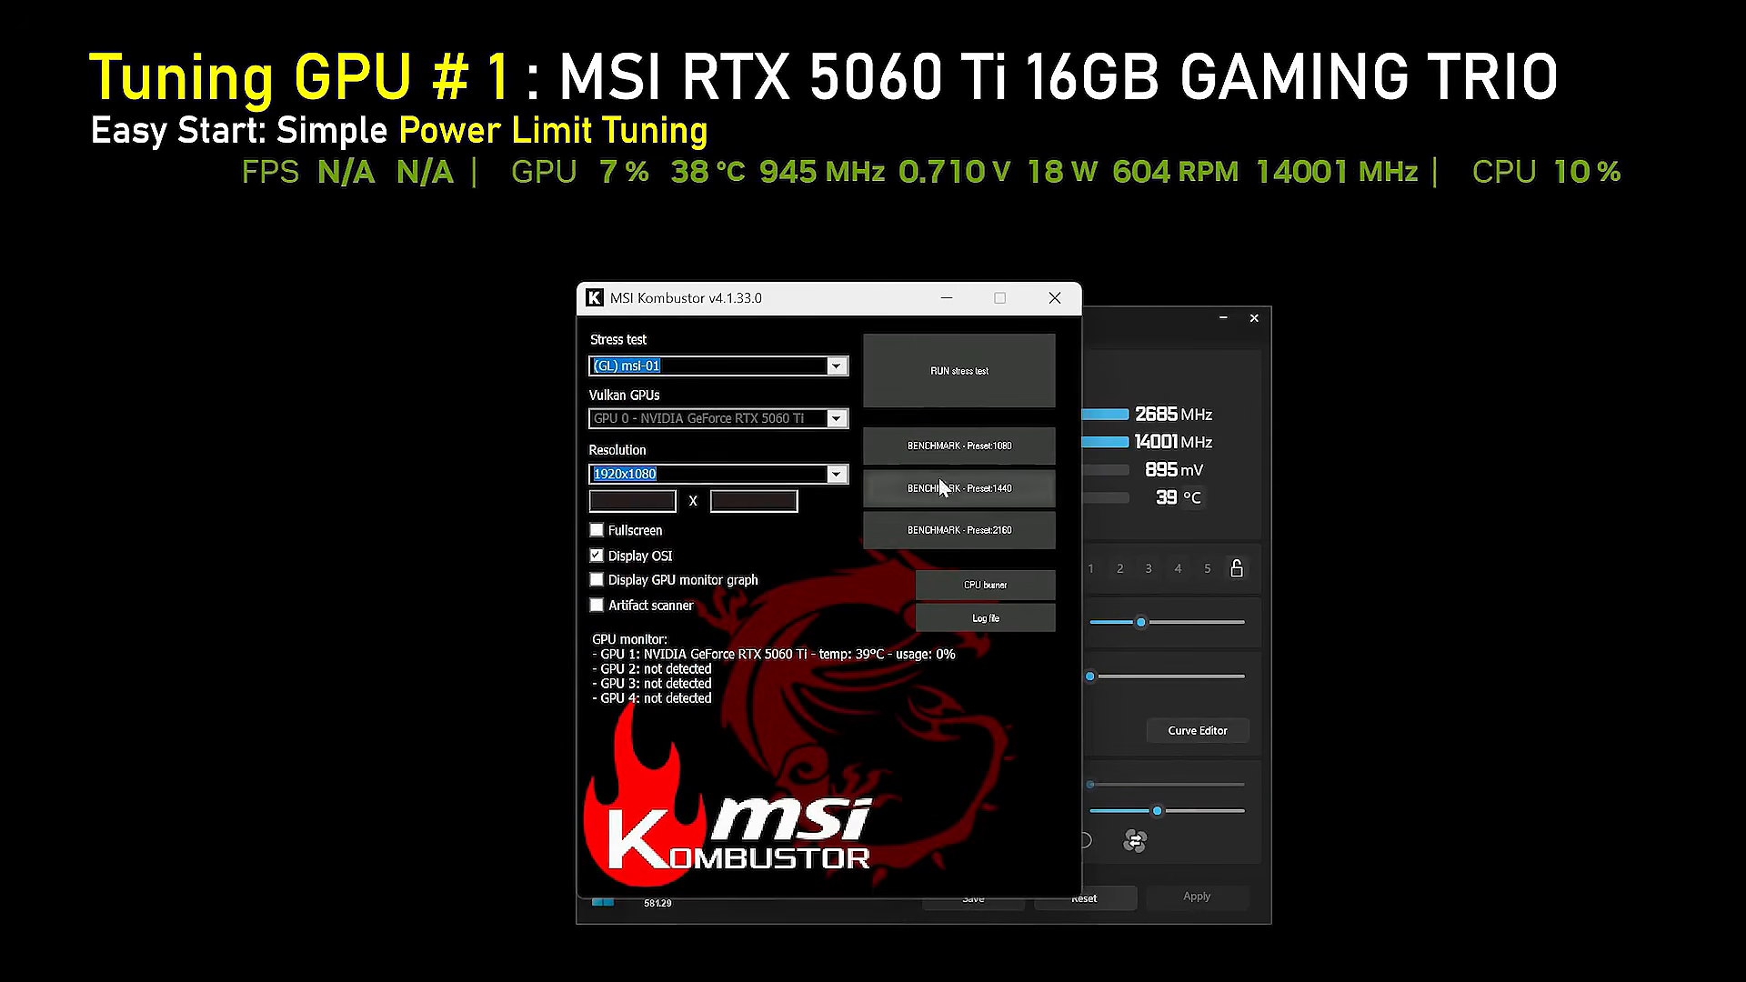
pyautogui.click(939, 396)
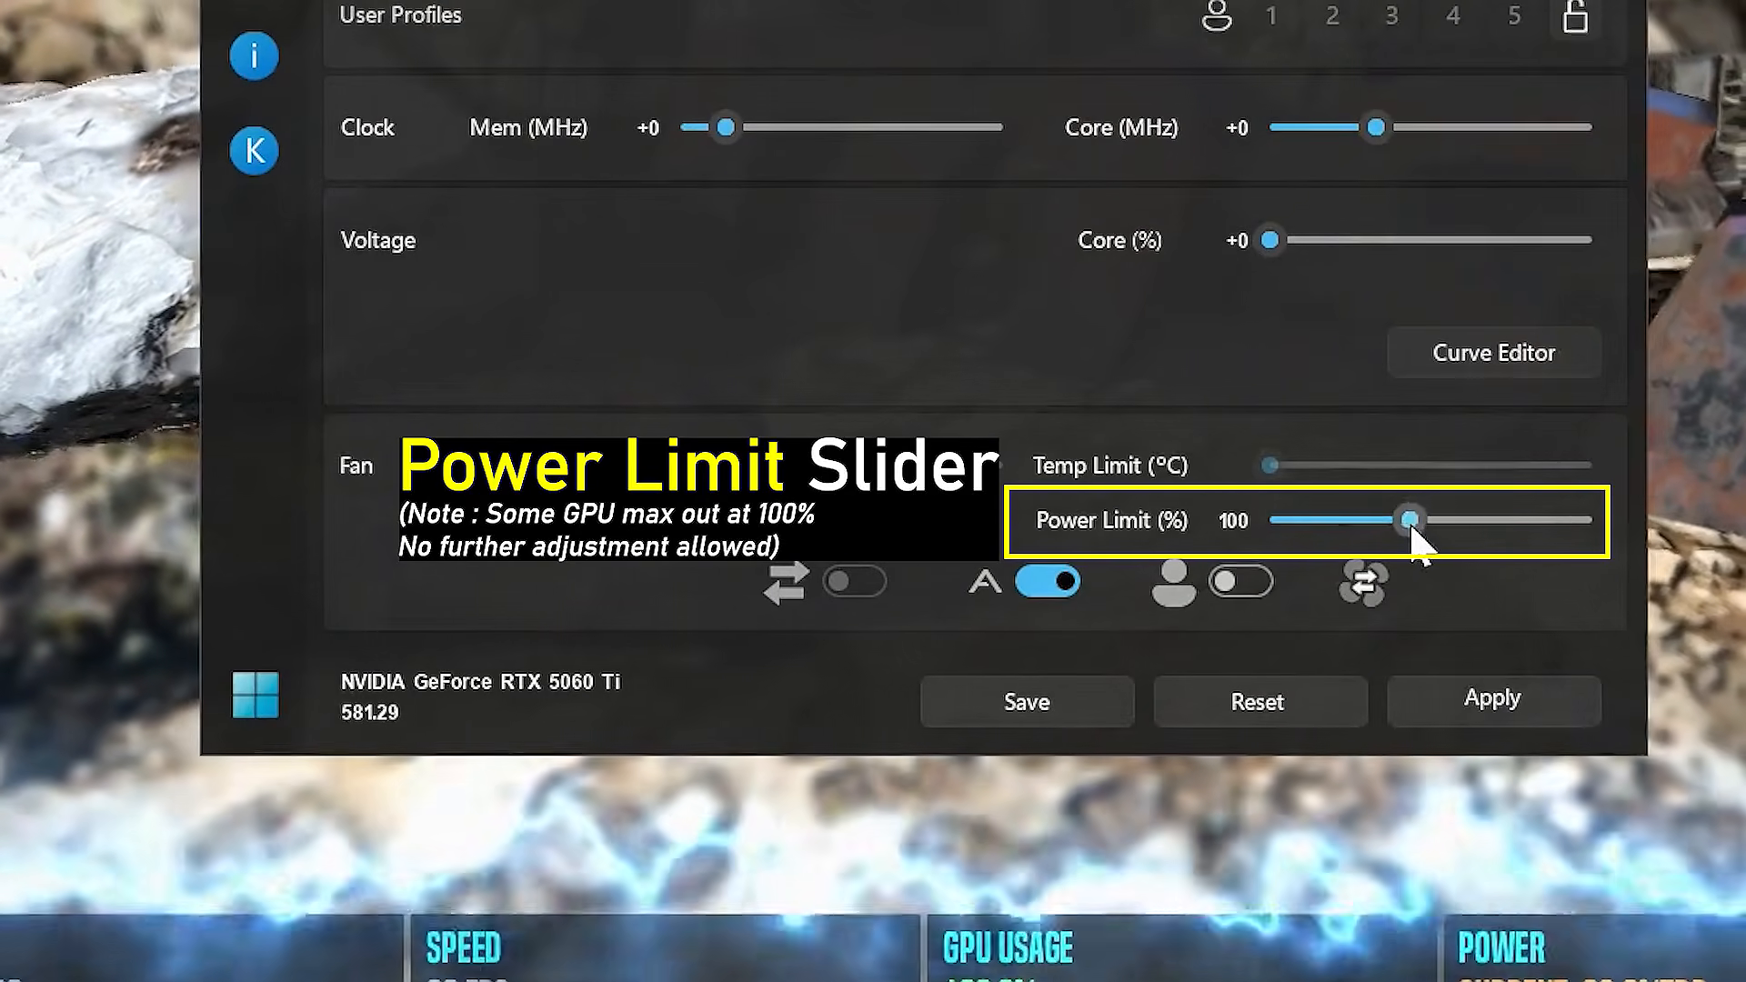
# Step: Raise the power limit to 122% and the core voltage to +100%, applying each change
pyautogui.moveTo(1424, 545); pyautogui.dragTo(1591, 557)
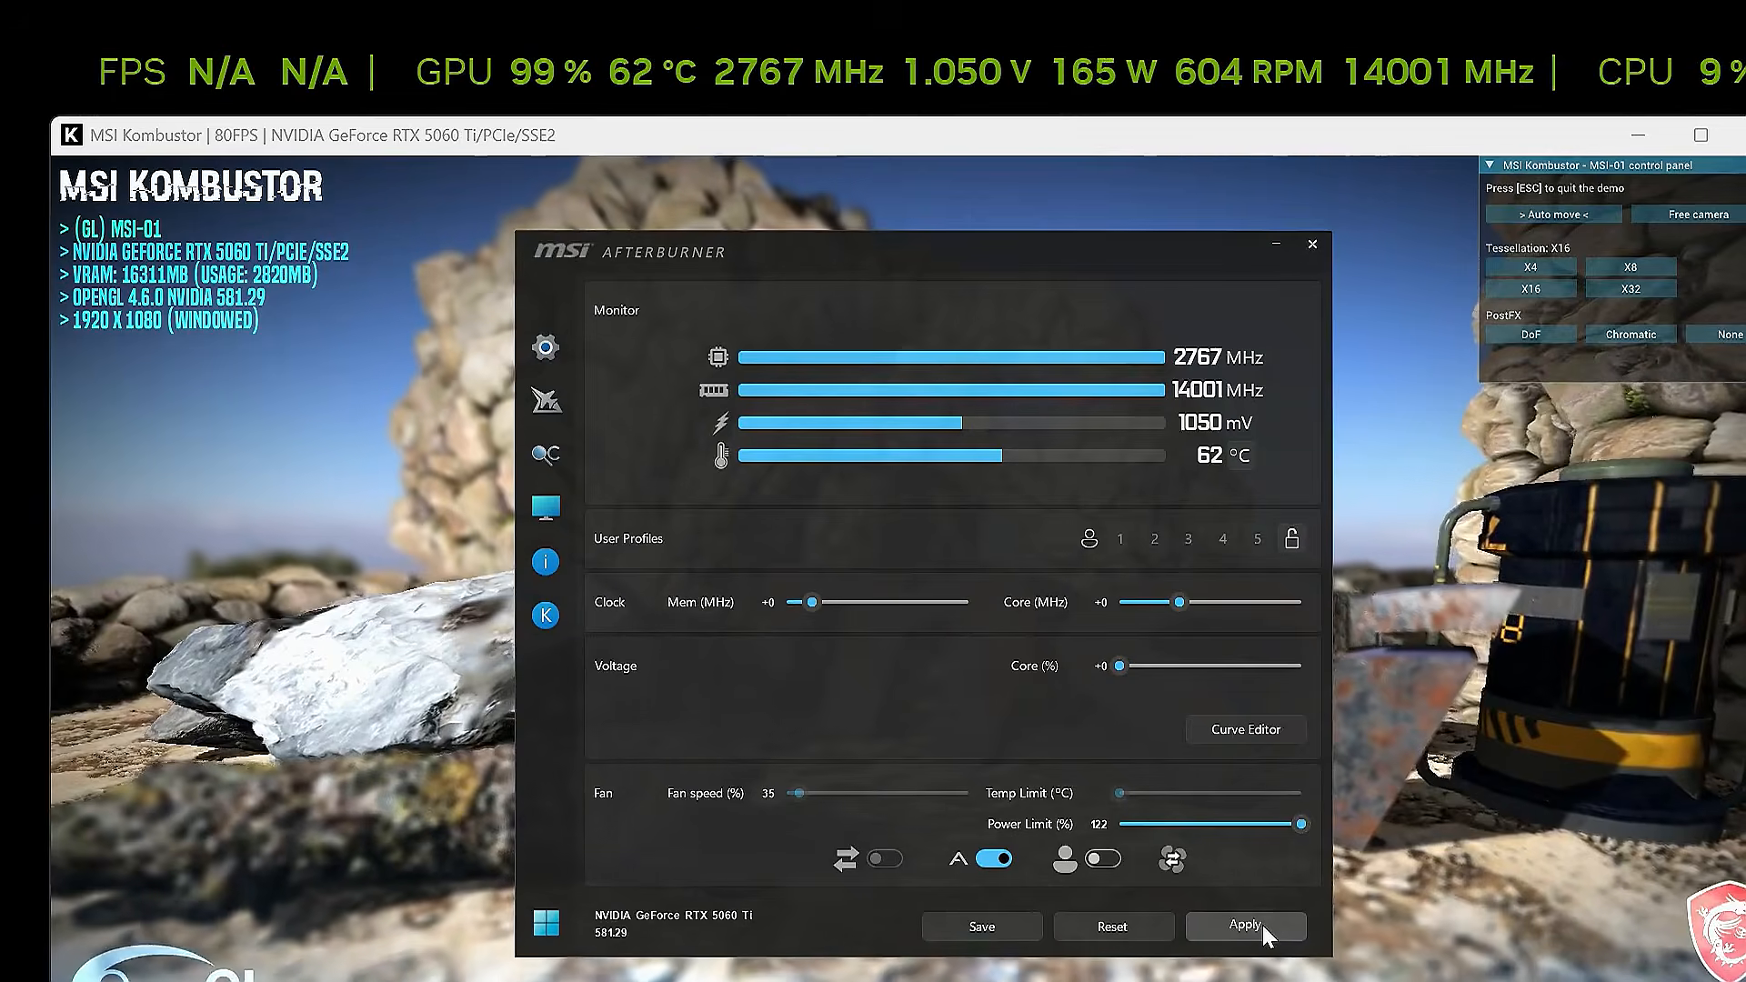
pyautogui.click(1260, 923)
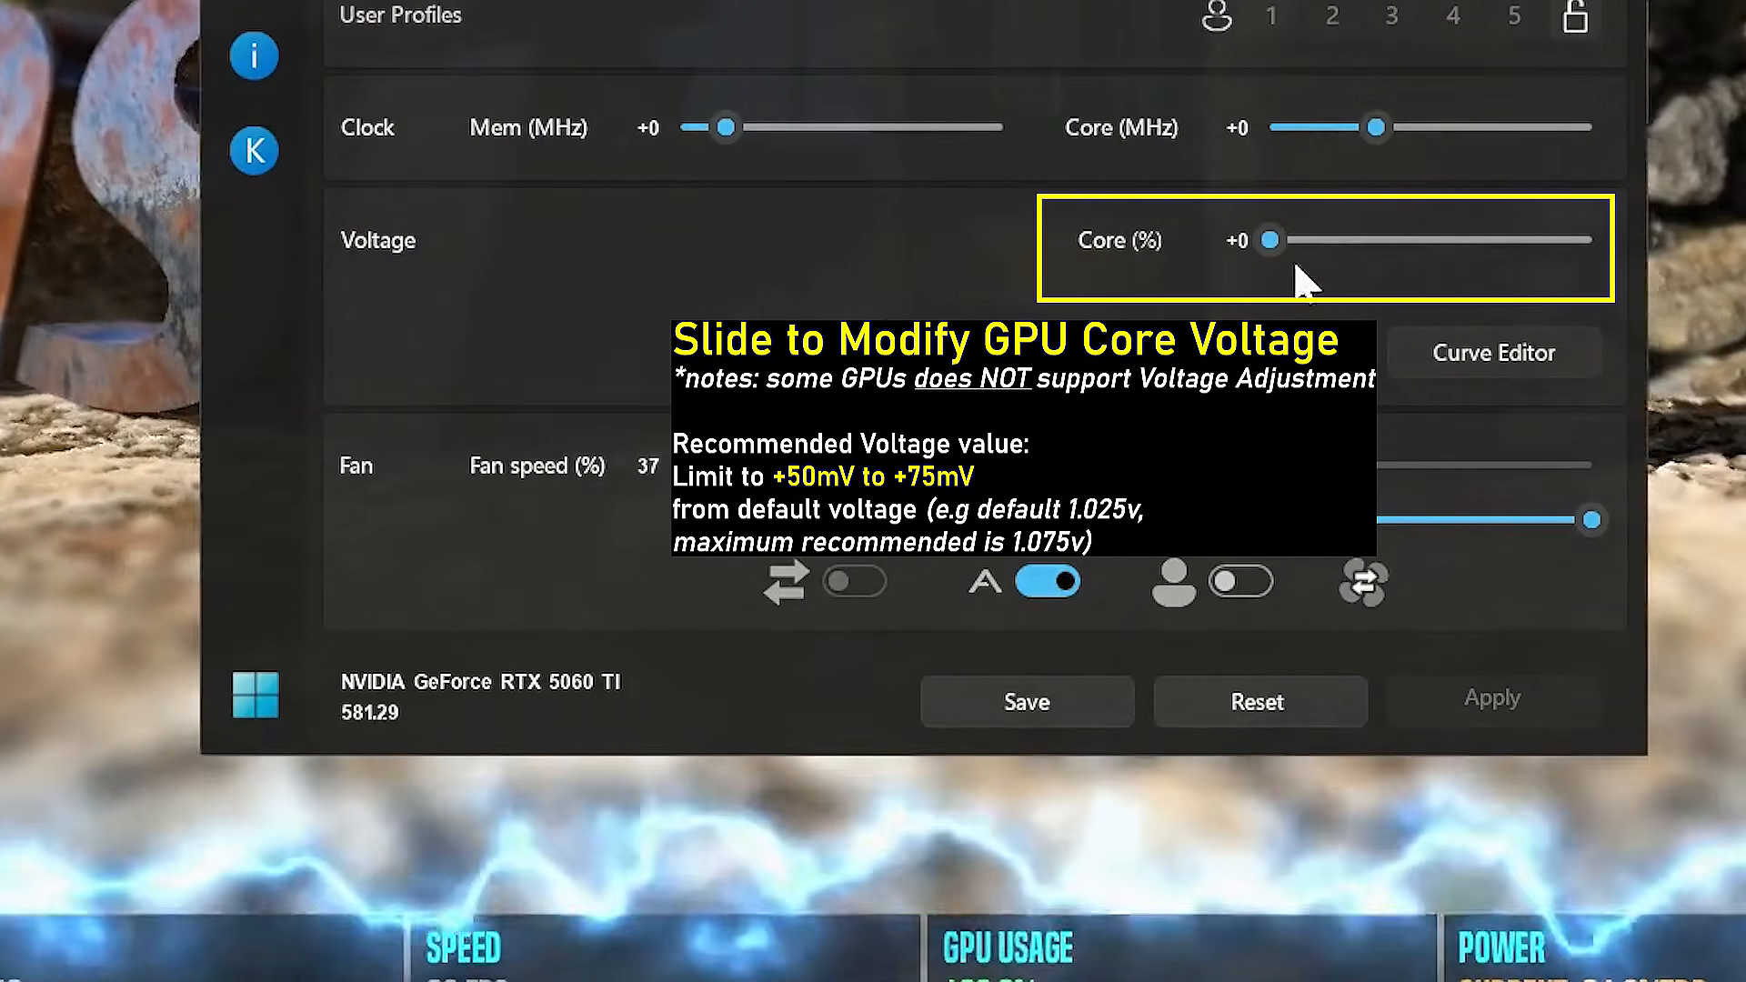
pyautogui.moveTo(1268, 245); pyautogui.dragTo(1595, 273)
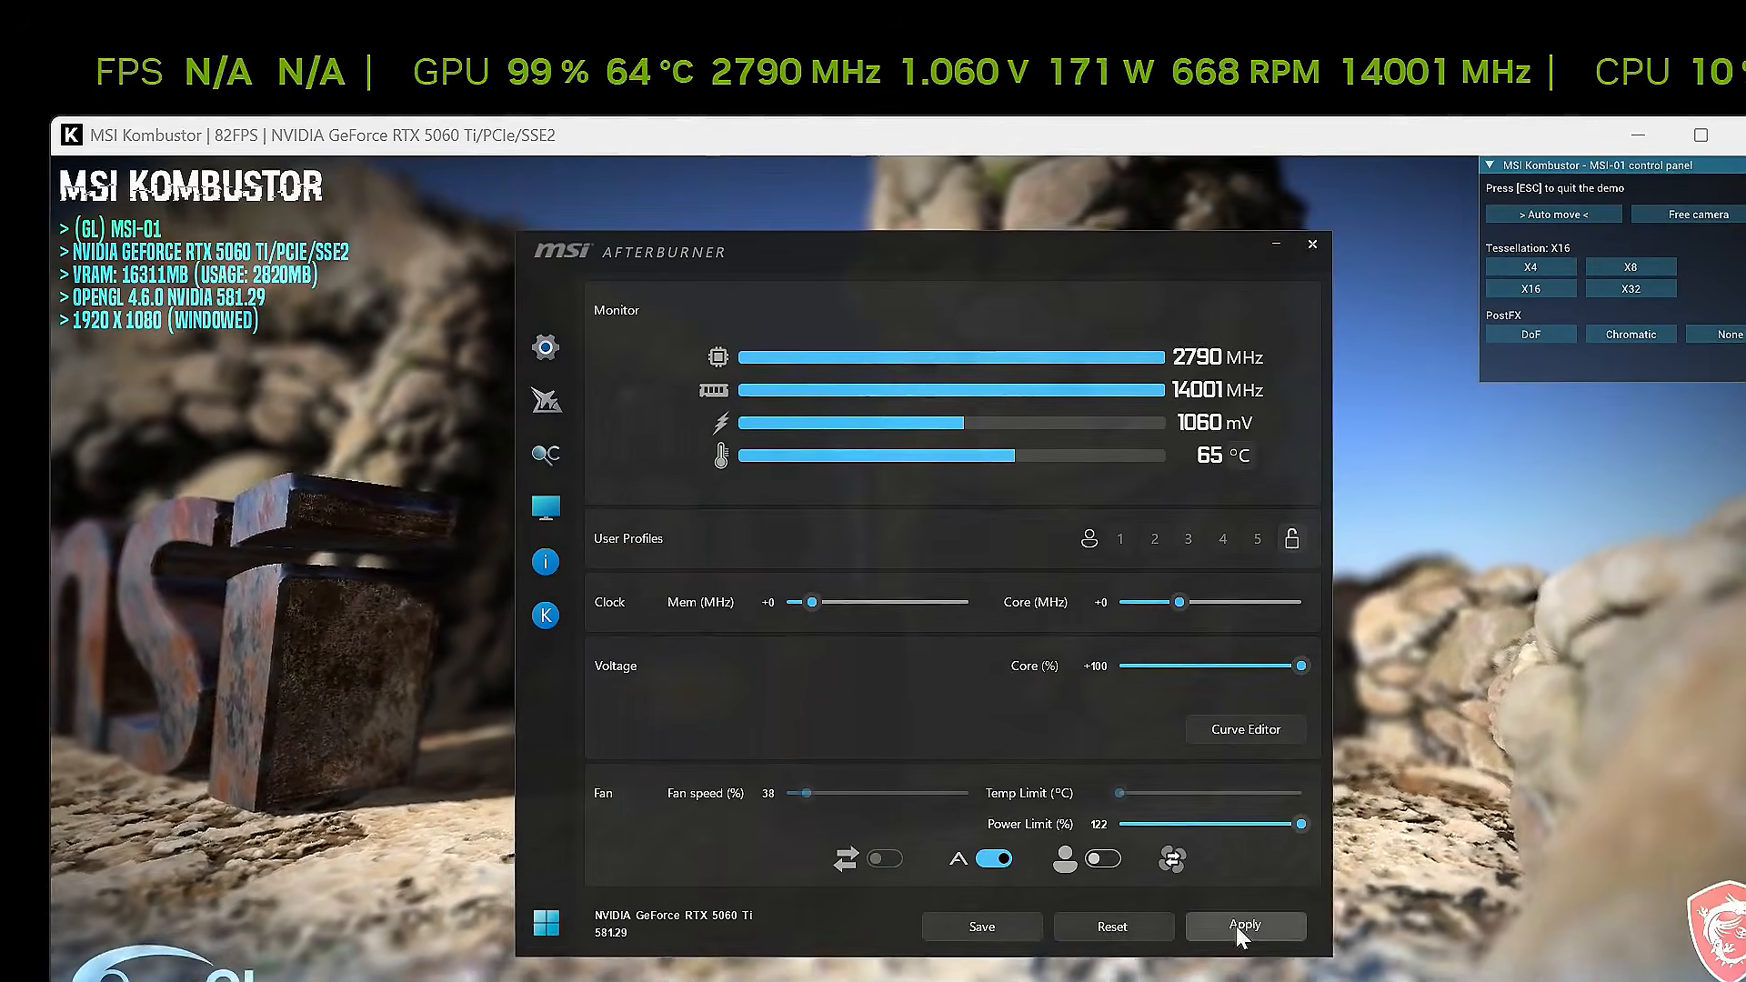
pyautogui.click(1244, 924)
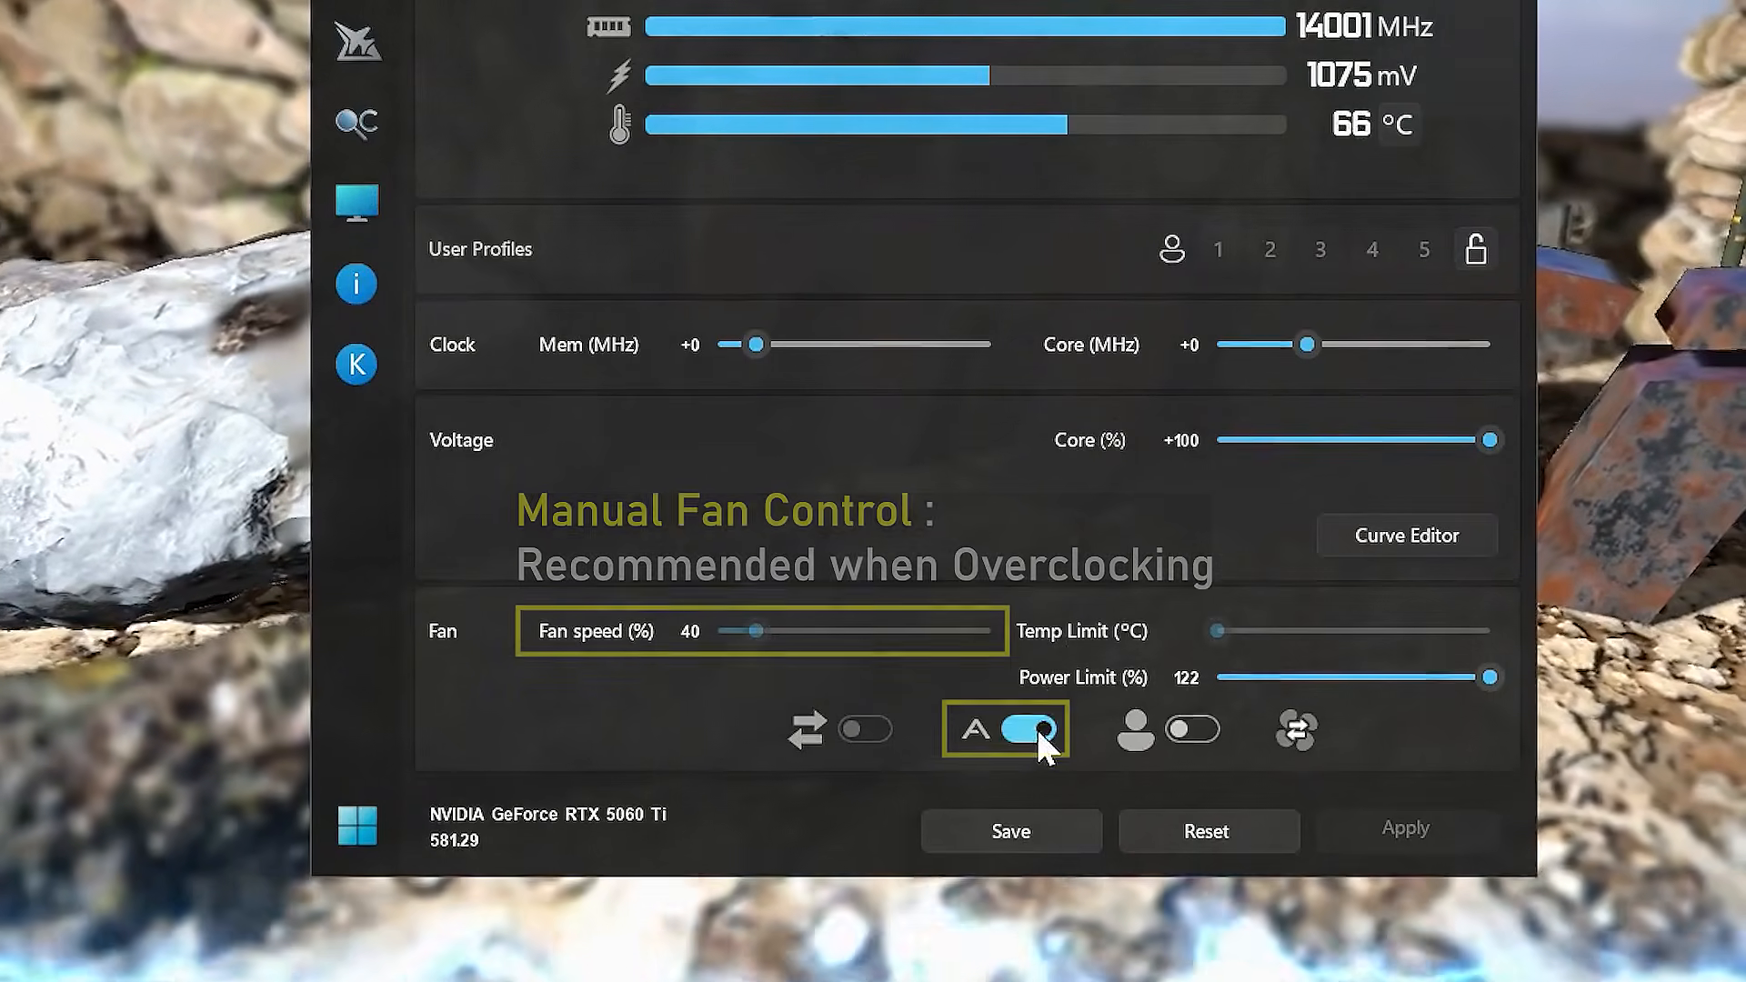
# Step: Turn off automatic fan control, set the fan speed to 50%, and apply the change
pyautogui.click(988, 812)
pyautogui.moveTo(753, 643); pyautogui.dragTo(795, 647)
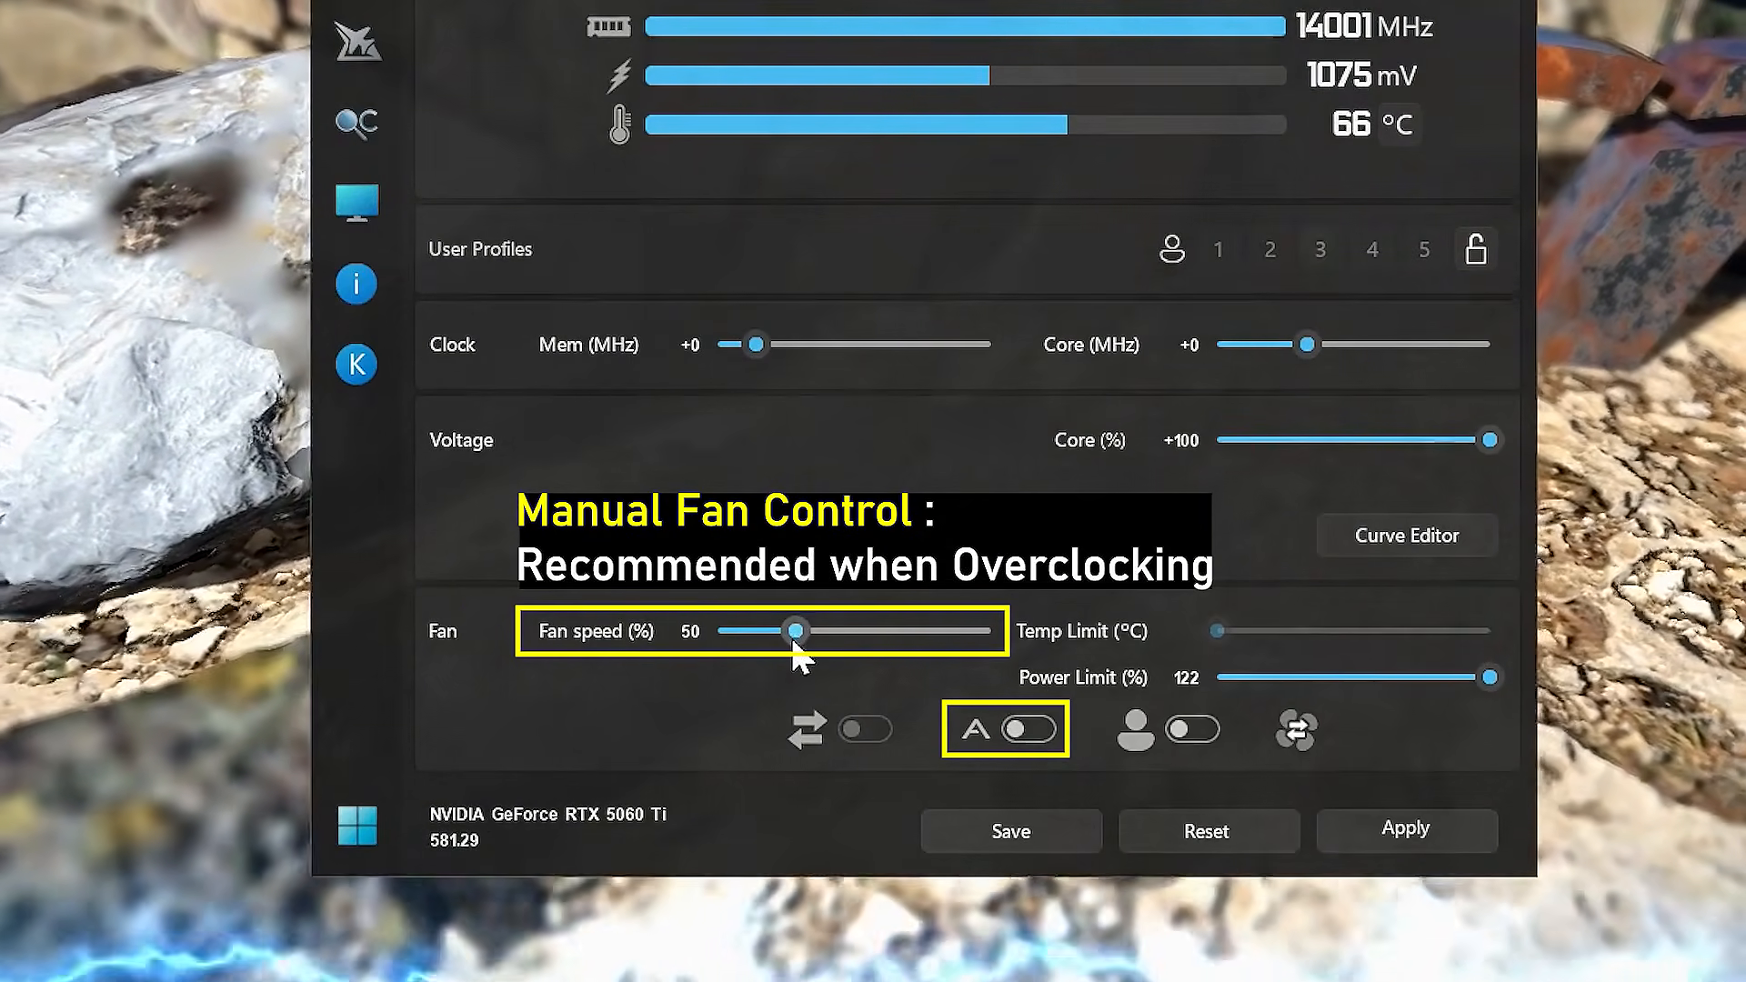
pyautogui.click(1363, 847)
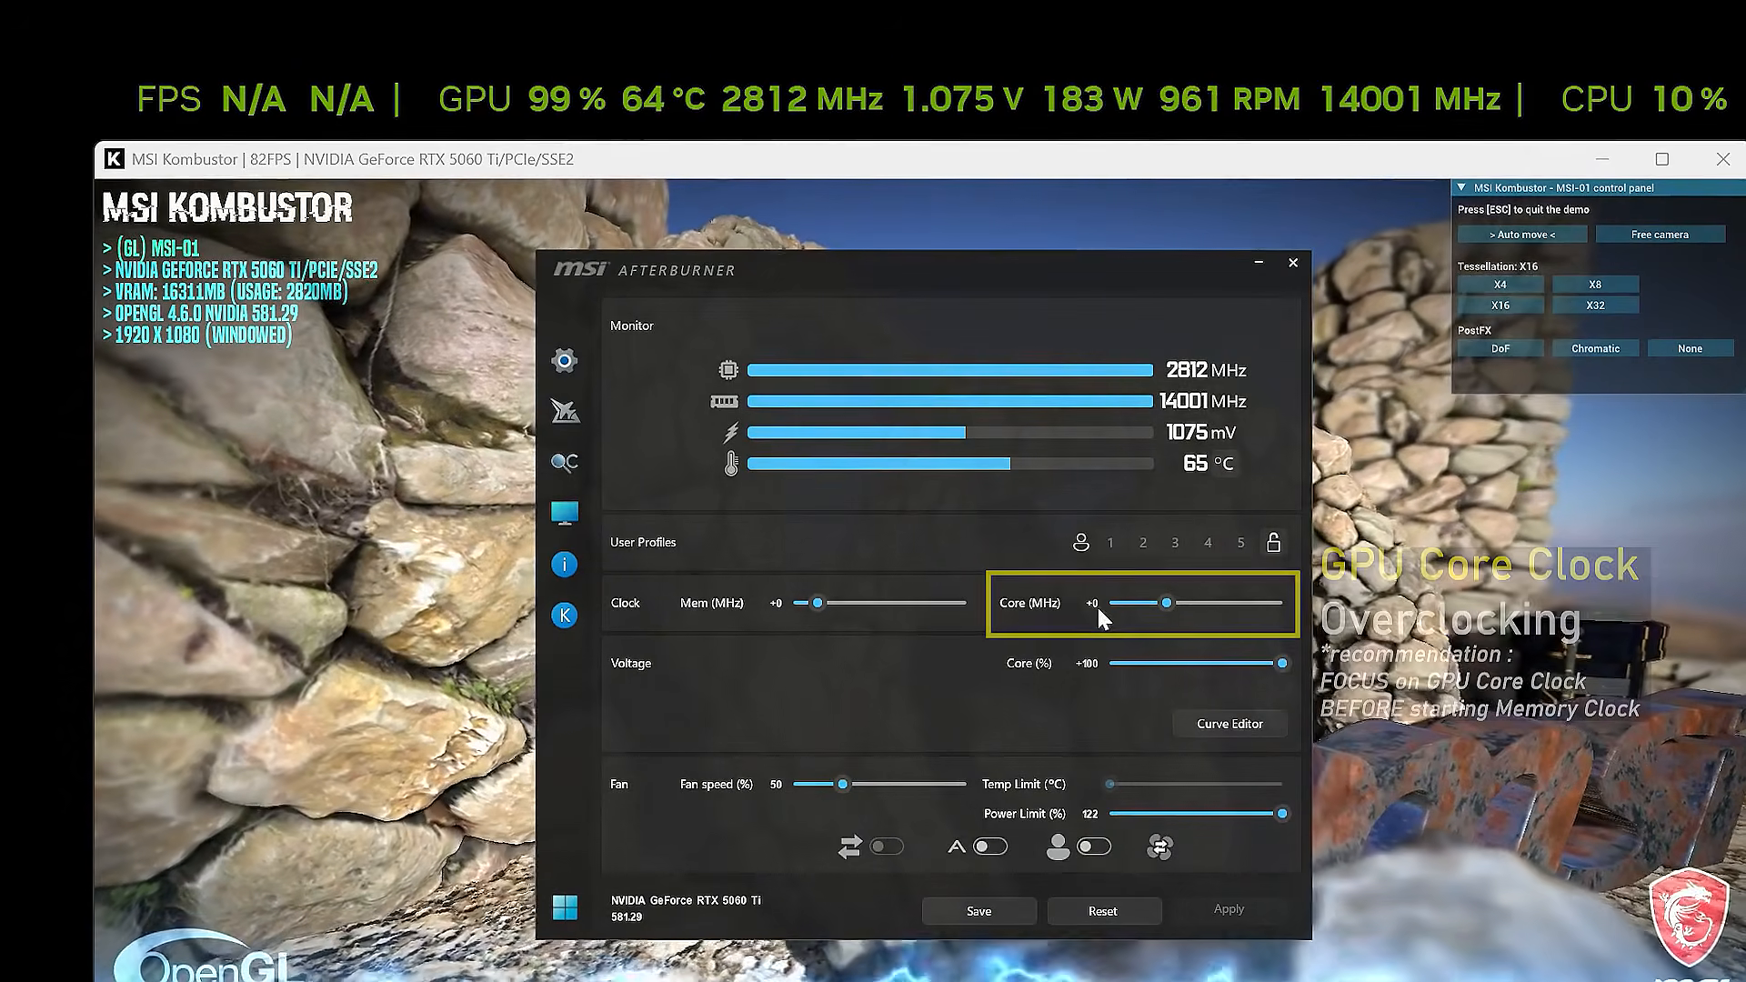
# Step: Raise the core clock offset to +50 MHz and on to +100 MHz, applying each value under load
pyautogui.write('50')
pyautogui.press('Return')
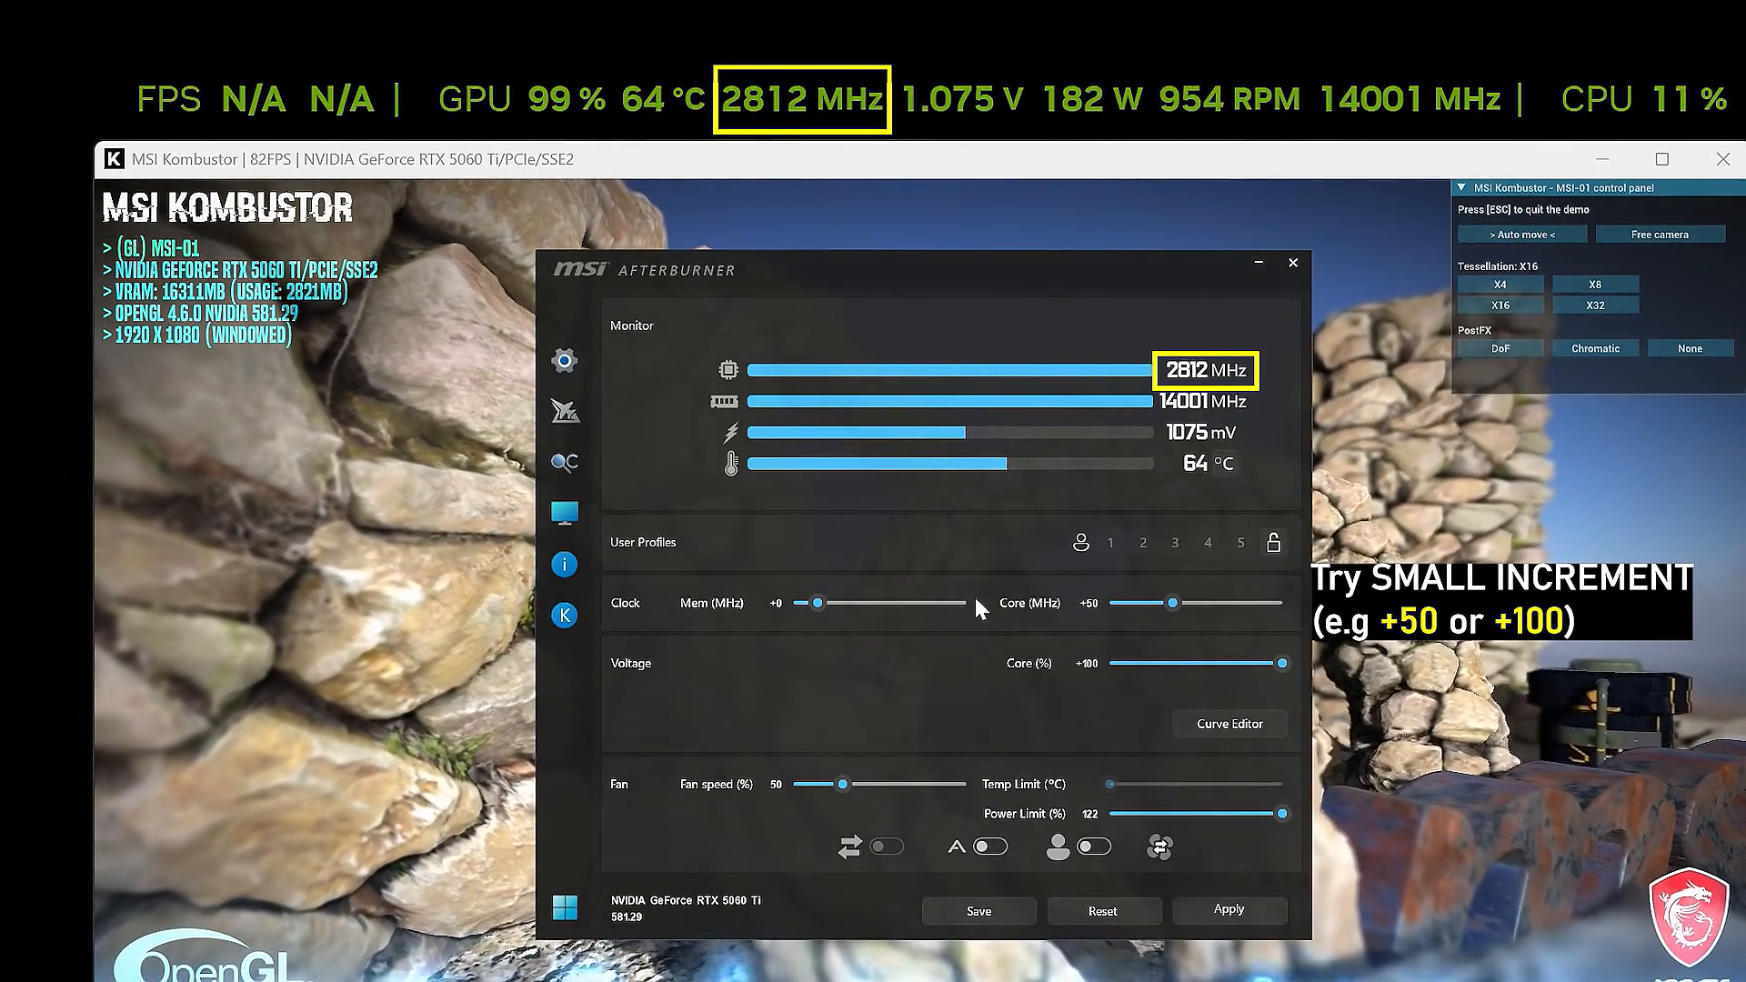
pyautogui.click(1229, 910)
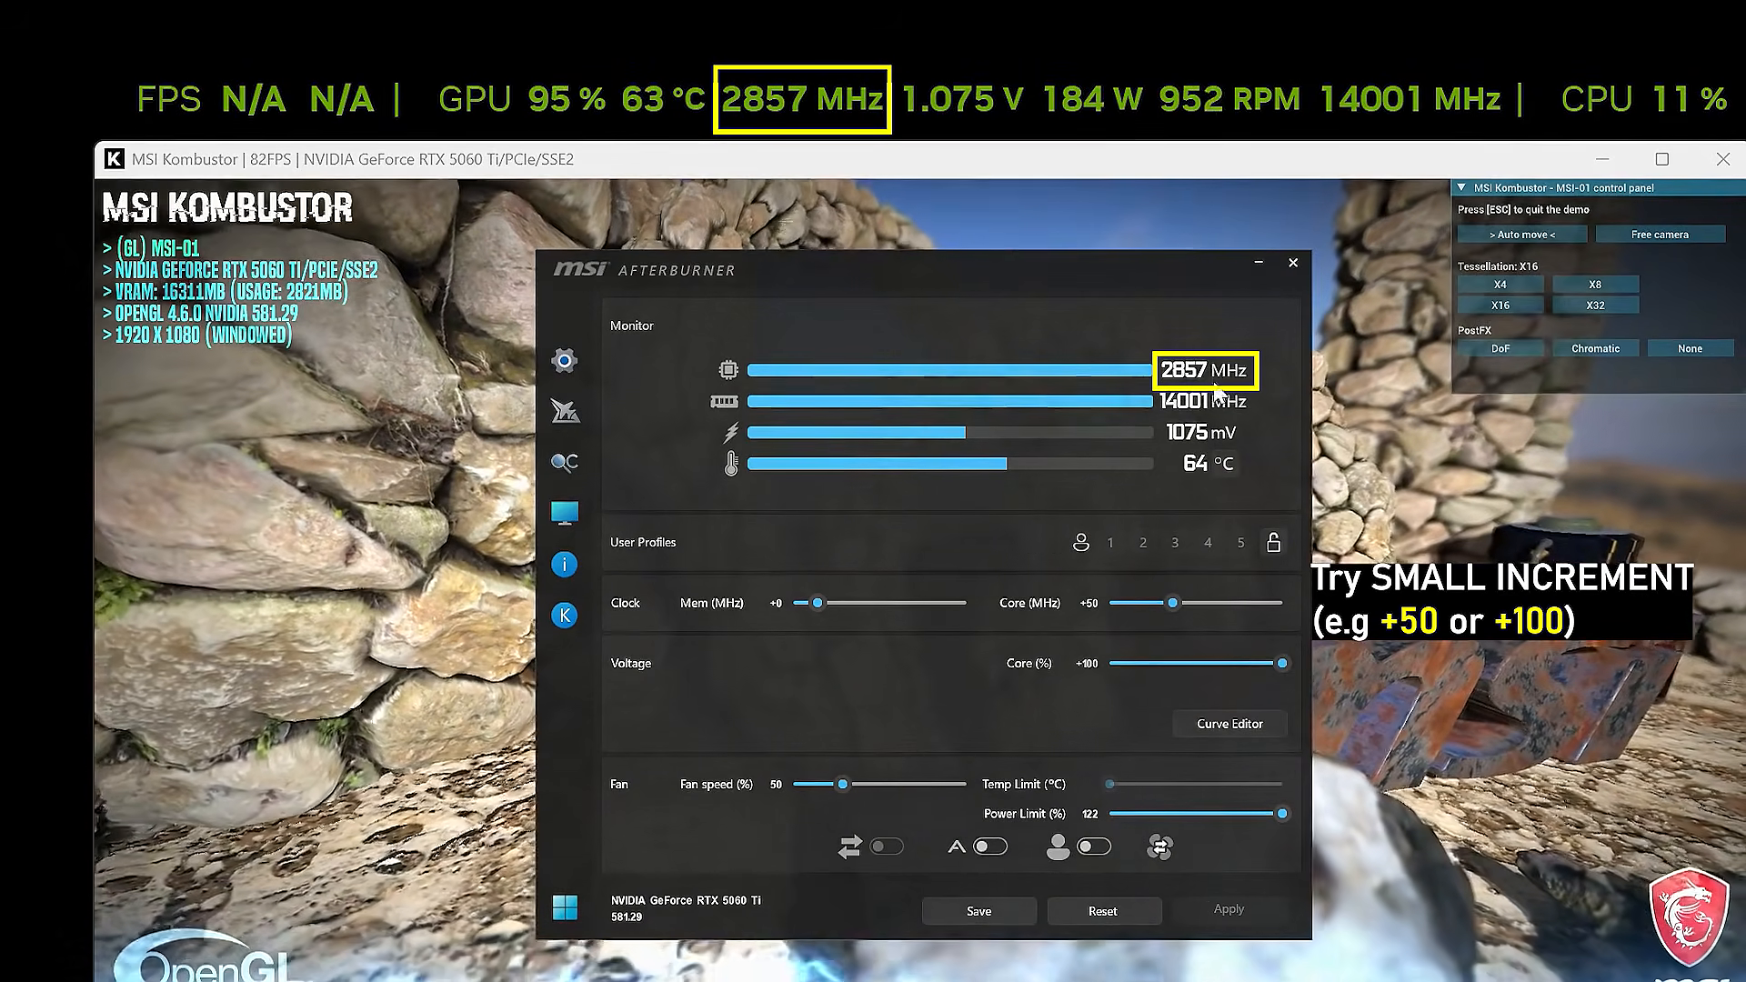
pyautogui.click(1095, 605)
pyautogui.write('100')
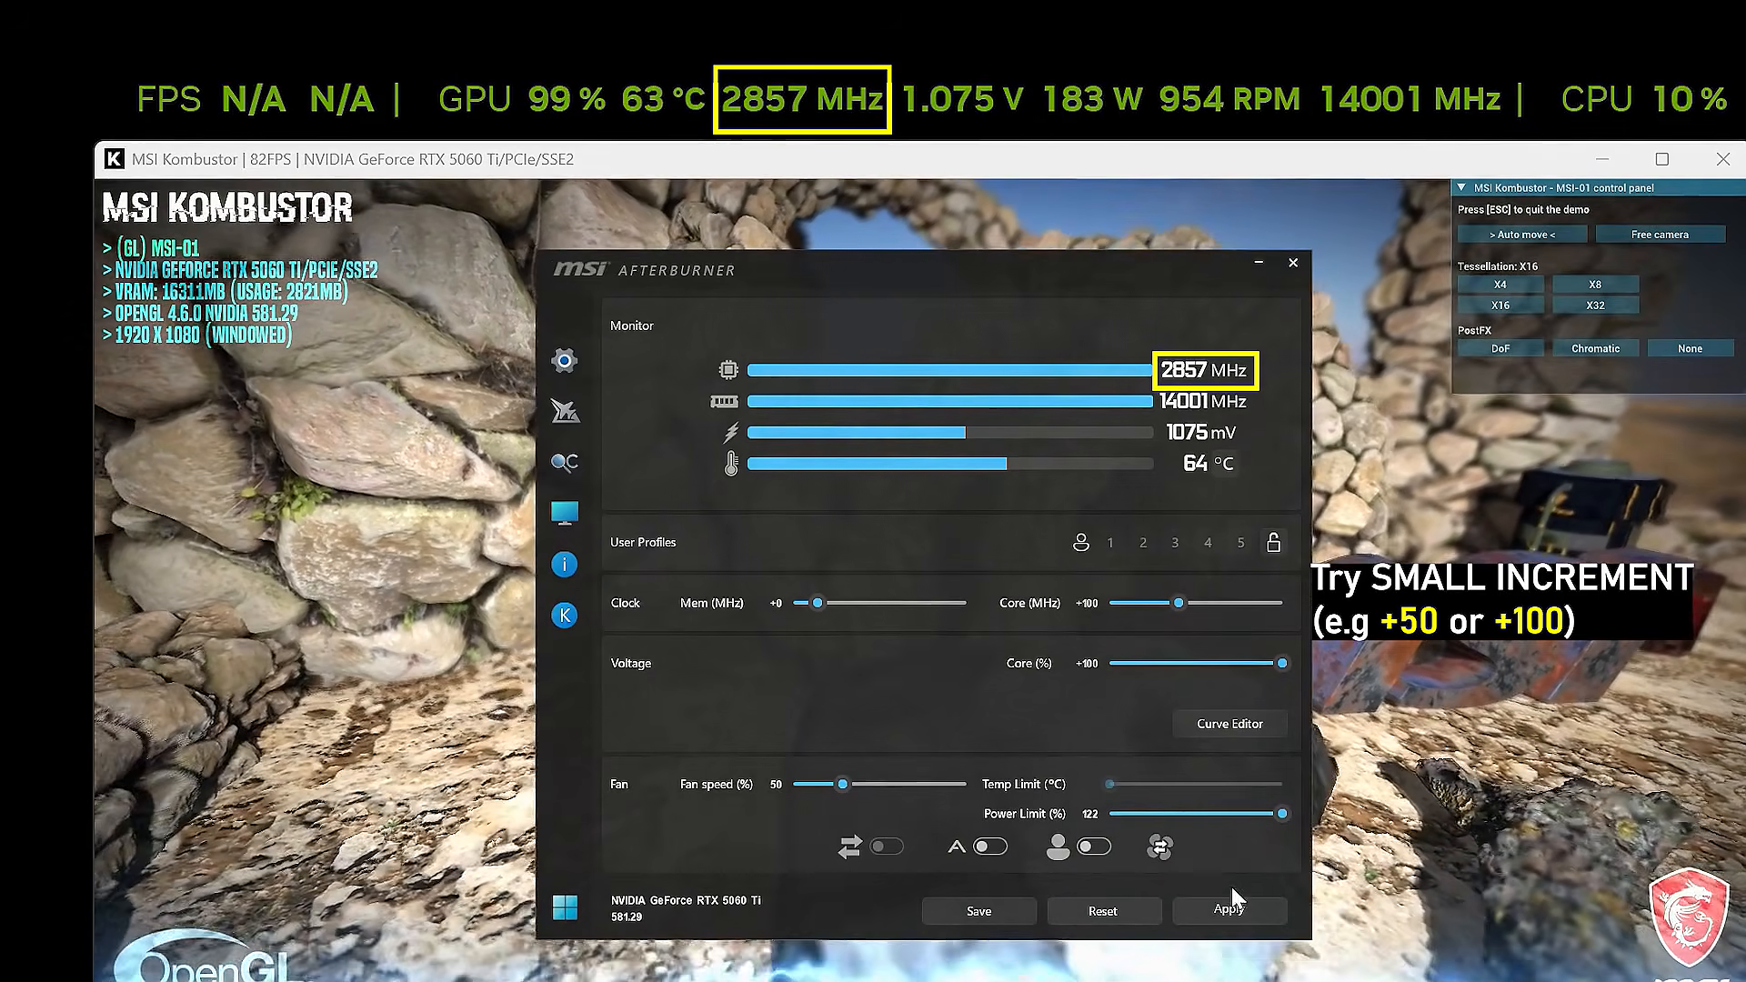
pyautogui.click(1232, 899)
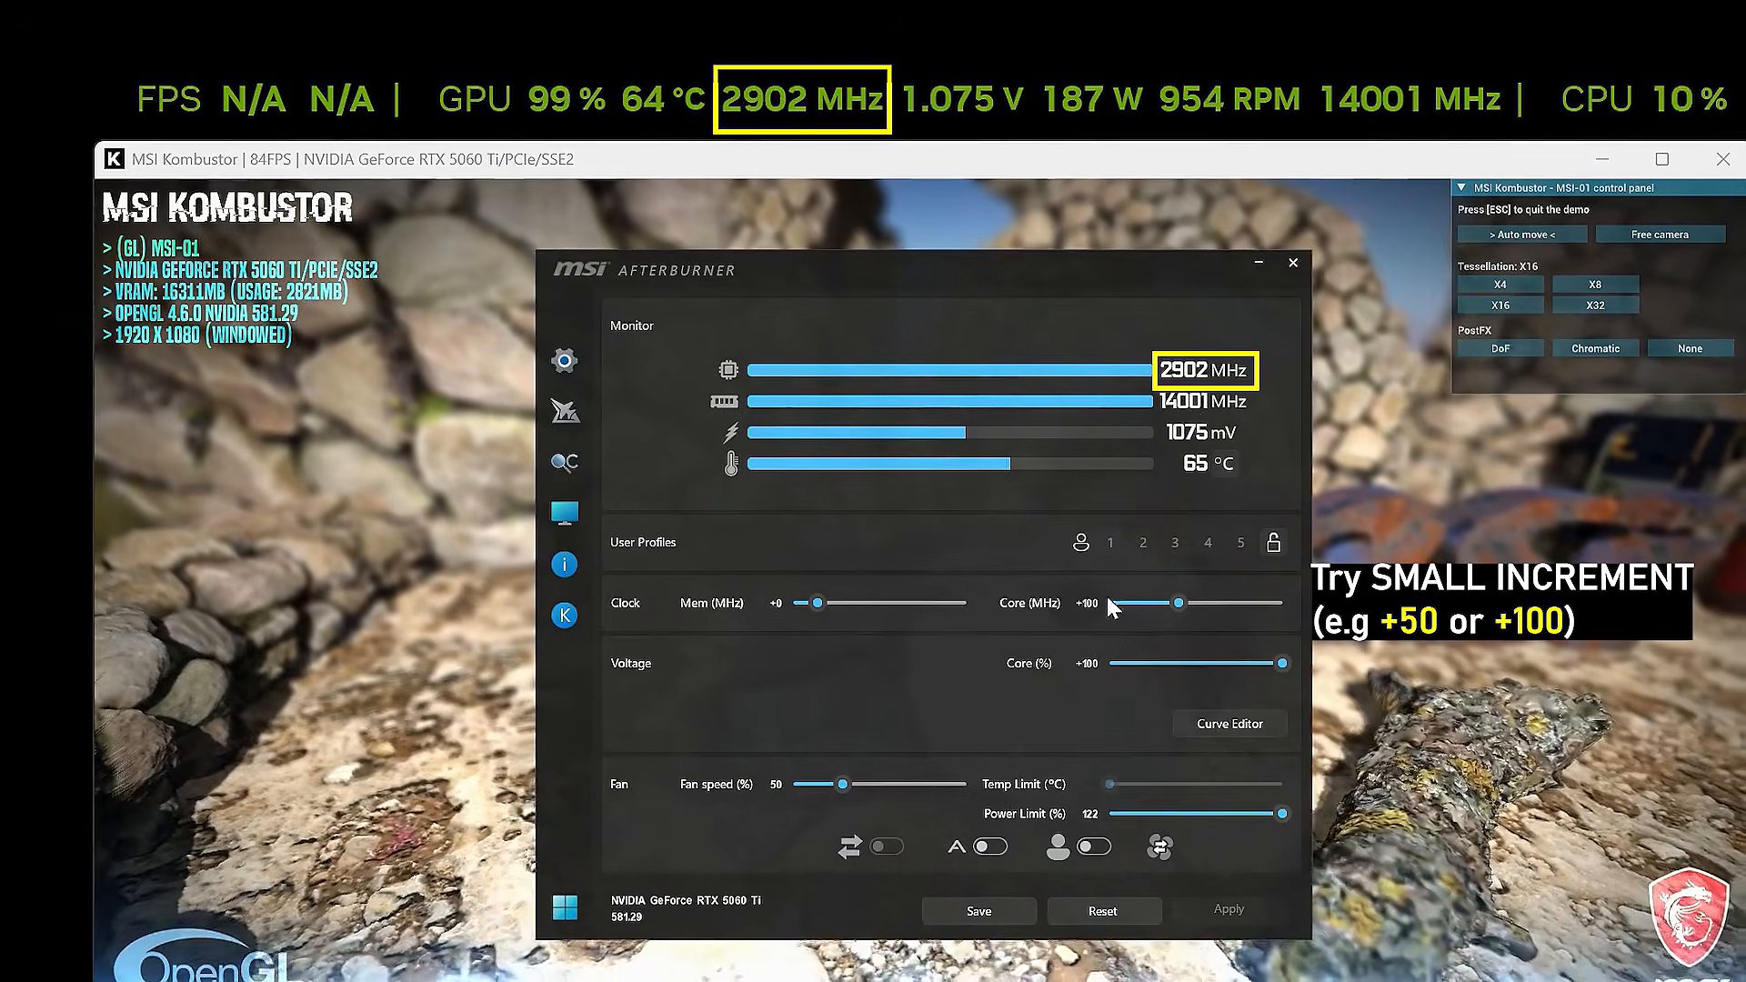
# Step: Raise the core clock offset to +200 MHz and on to +250 MHz, applying each value
pyautogui.write('200')
pyautogui.press('Return')
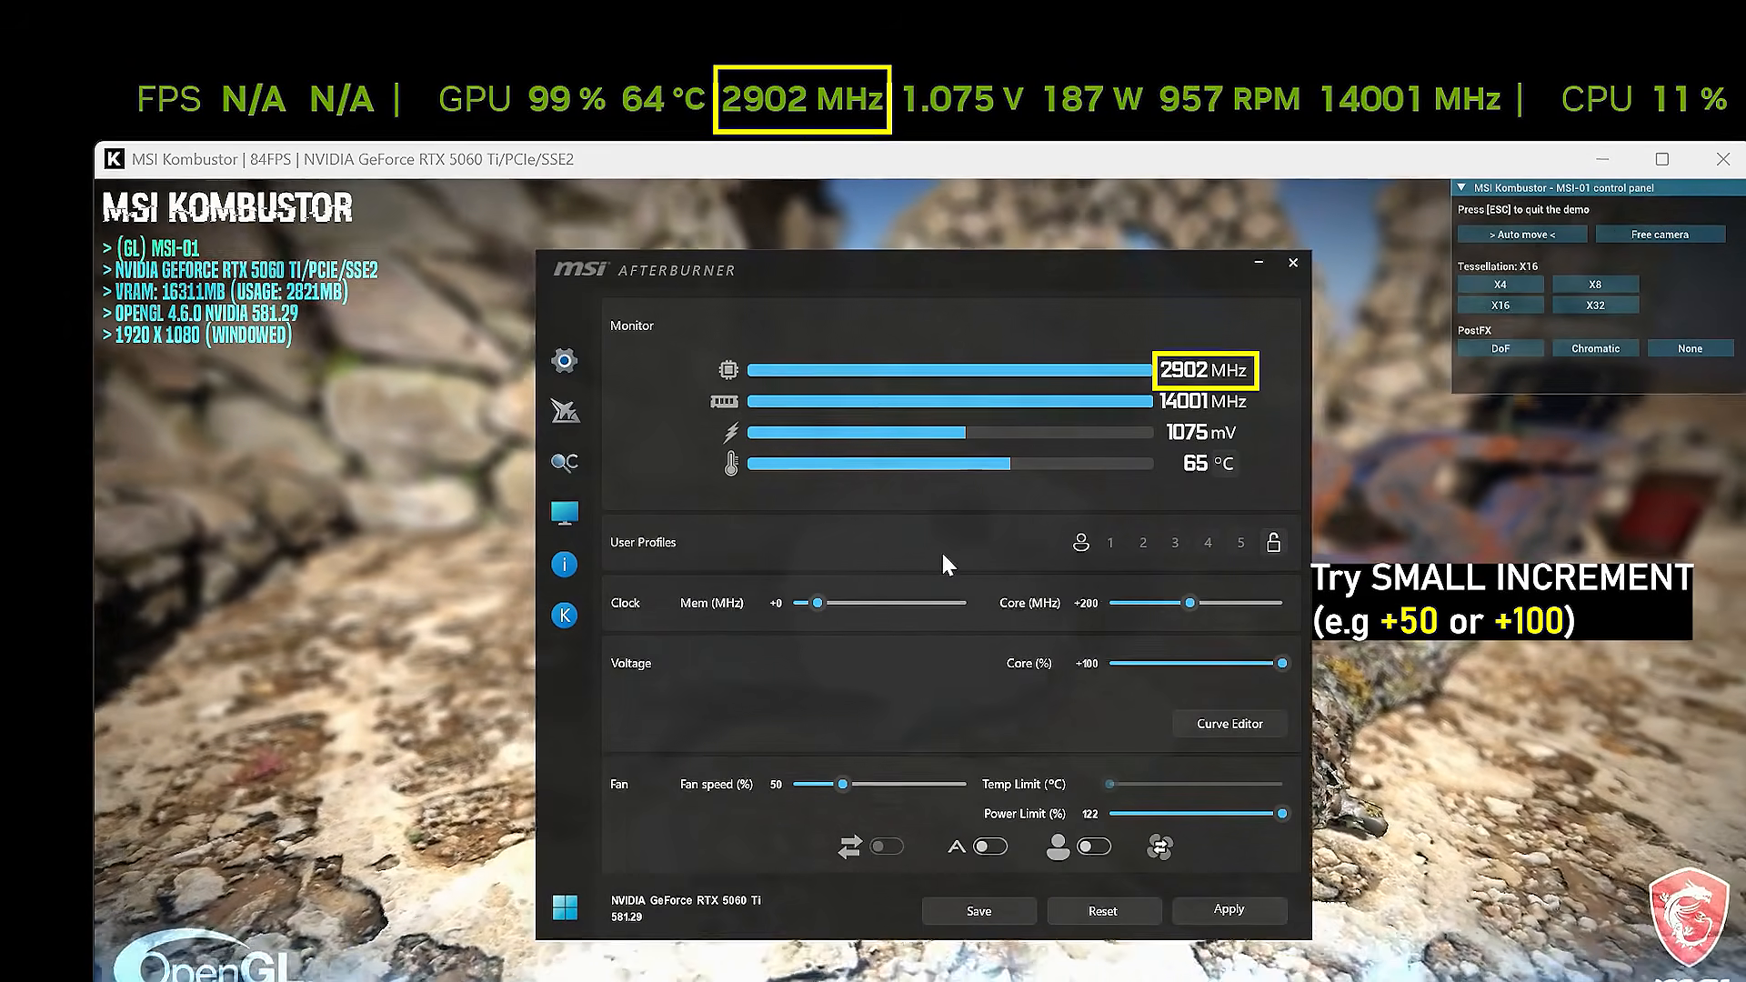
pyautogui.click(1248, 913)
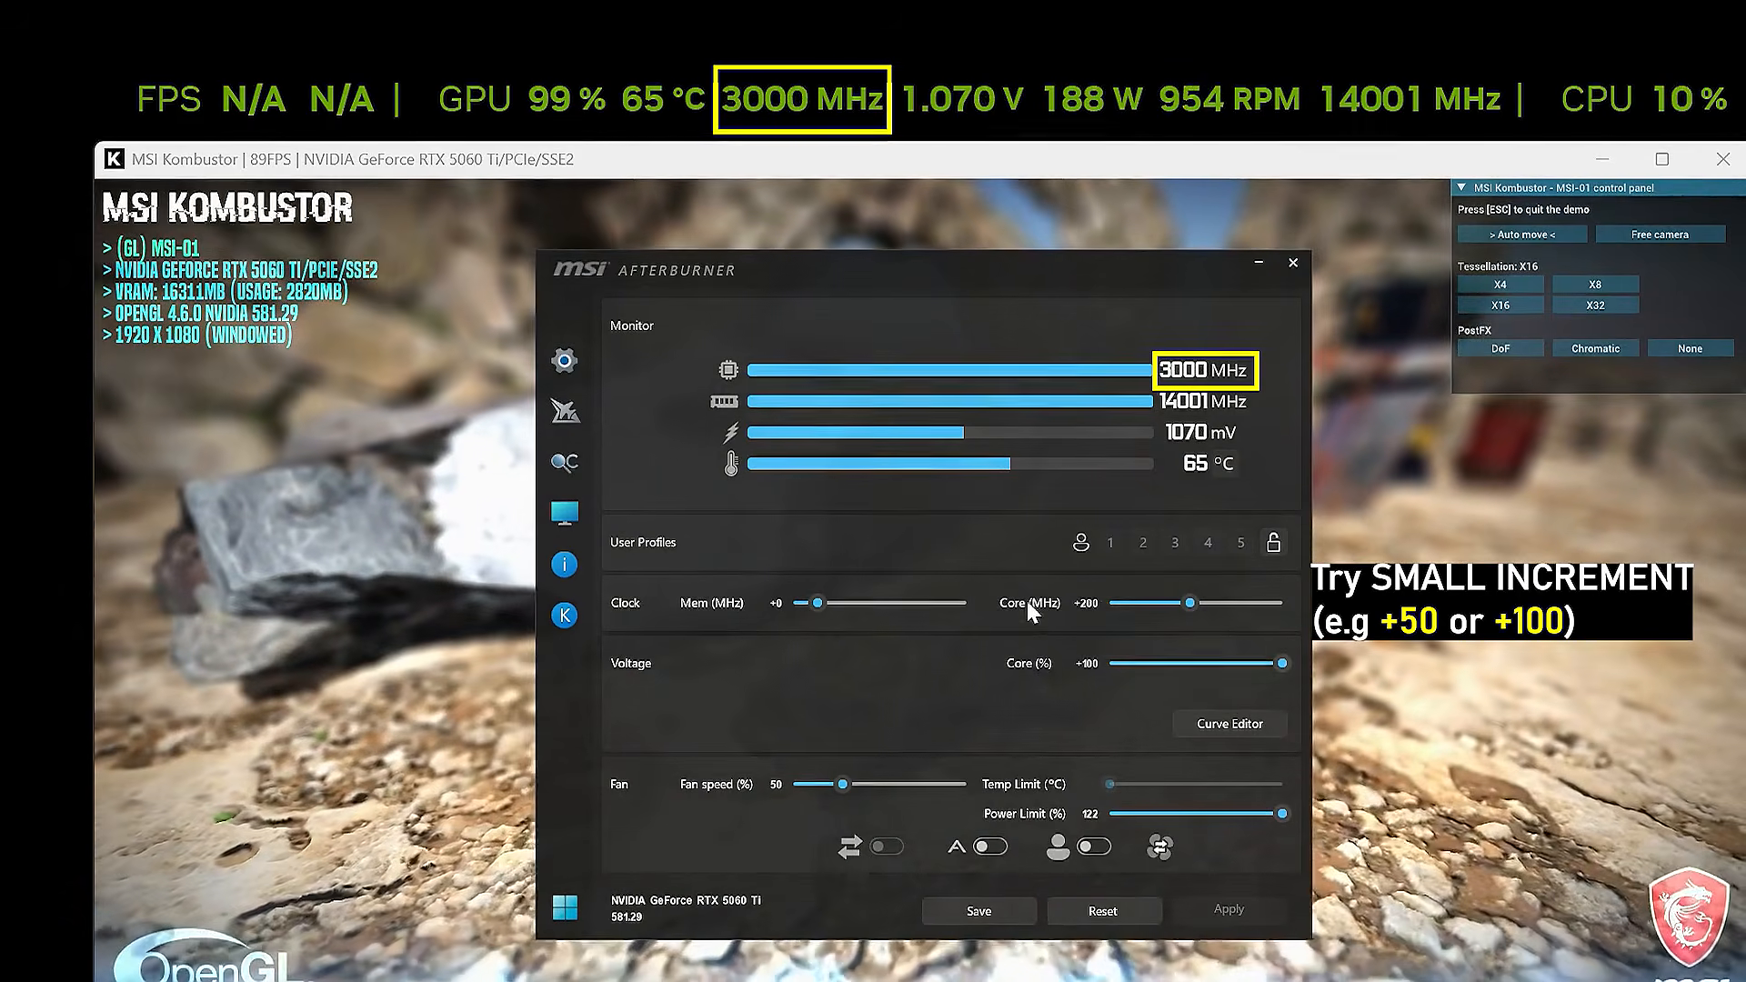
pyautogui.click(1089, 607)
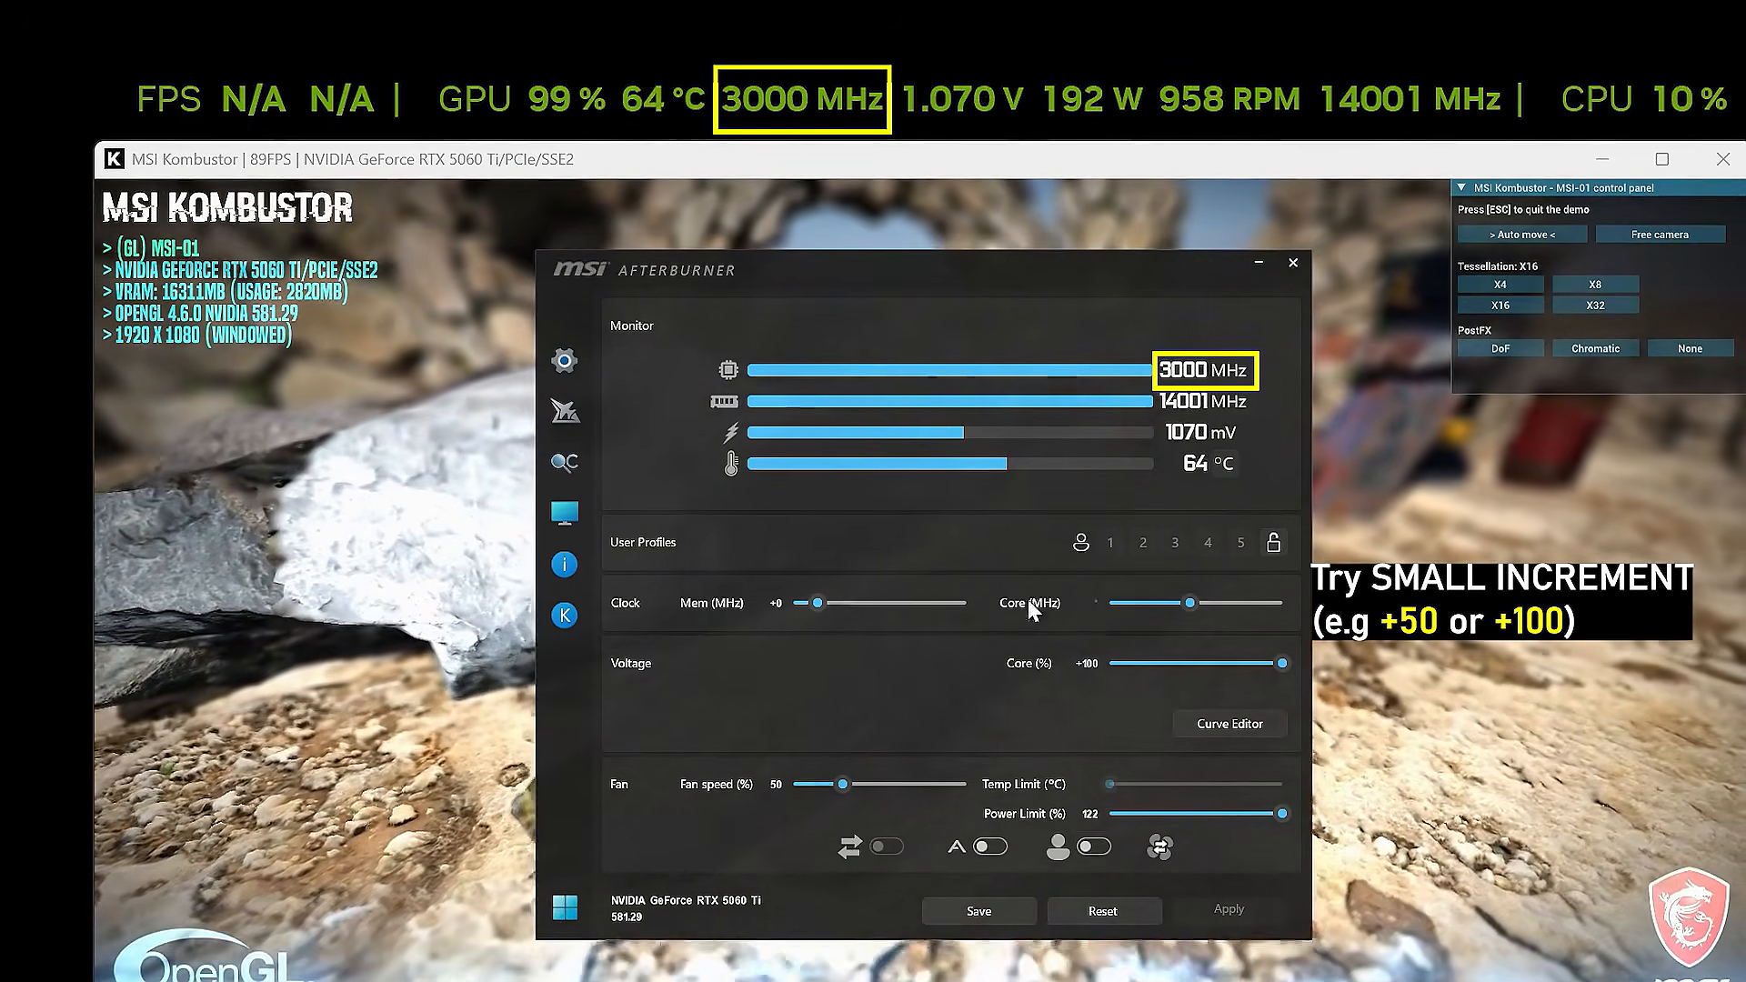
pyautogui.write('250')
pyautogui.press('Return')
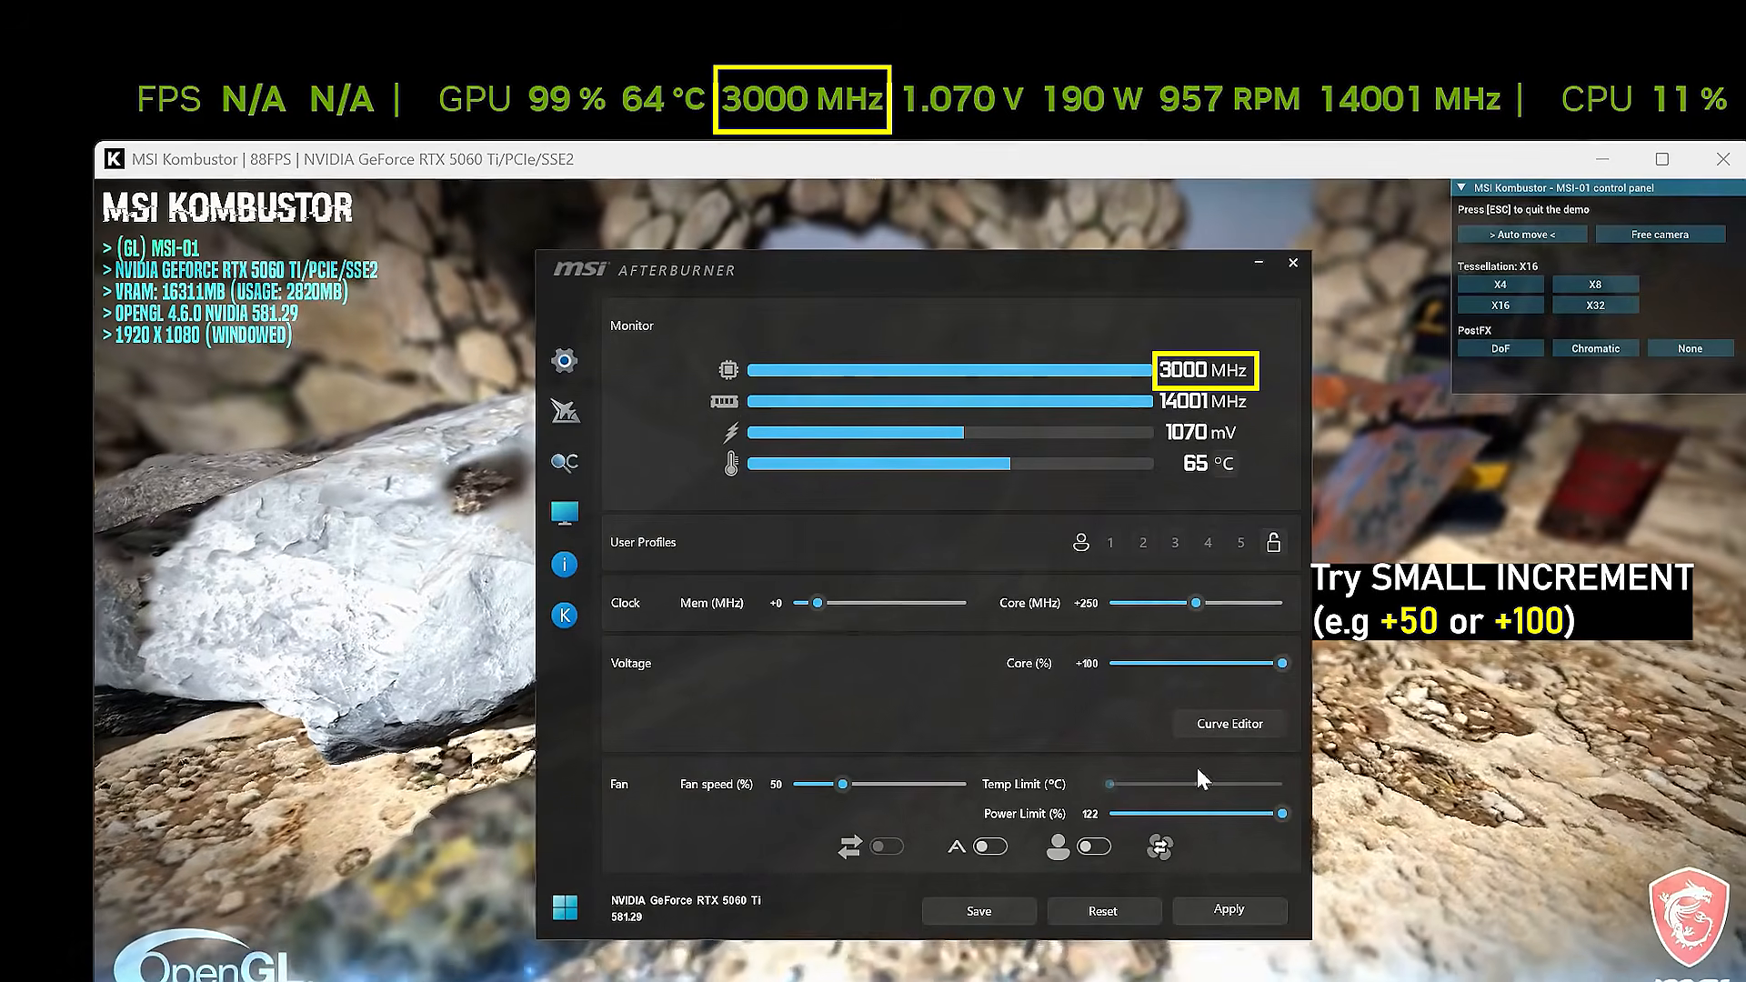
pyautogui.click(1228, 909)
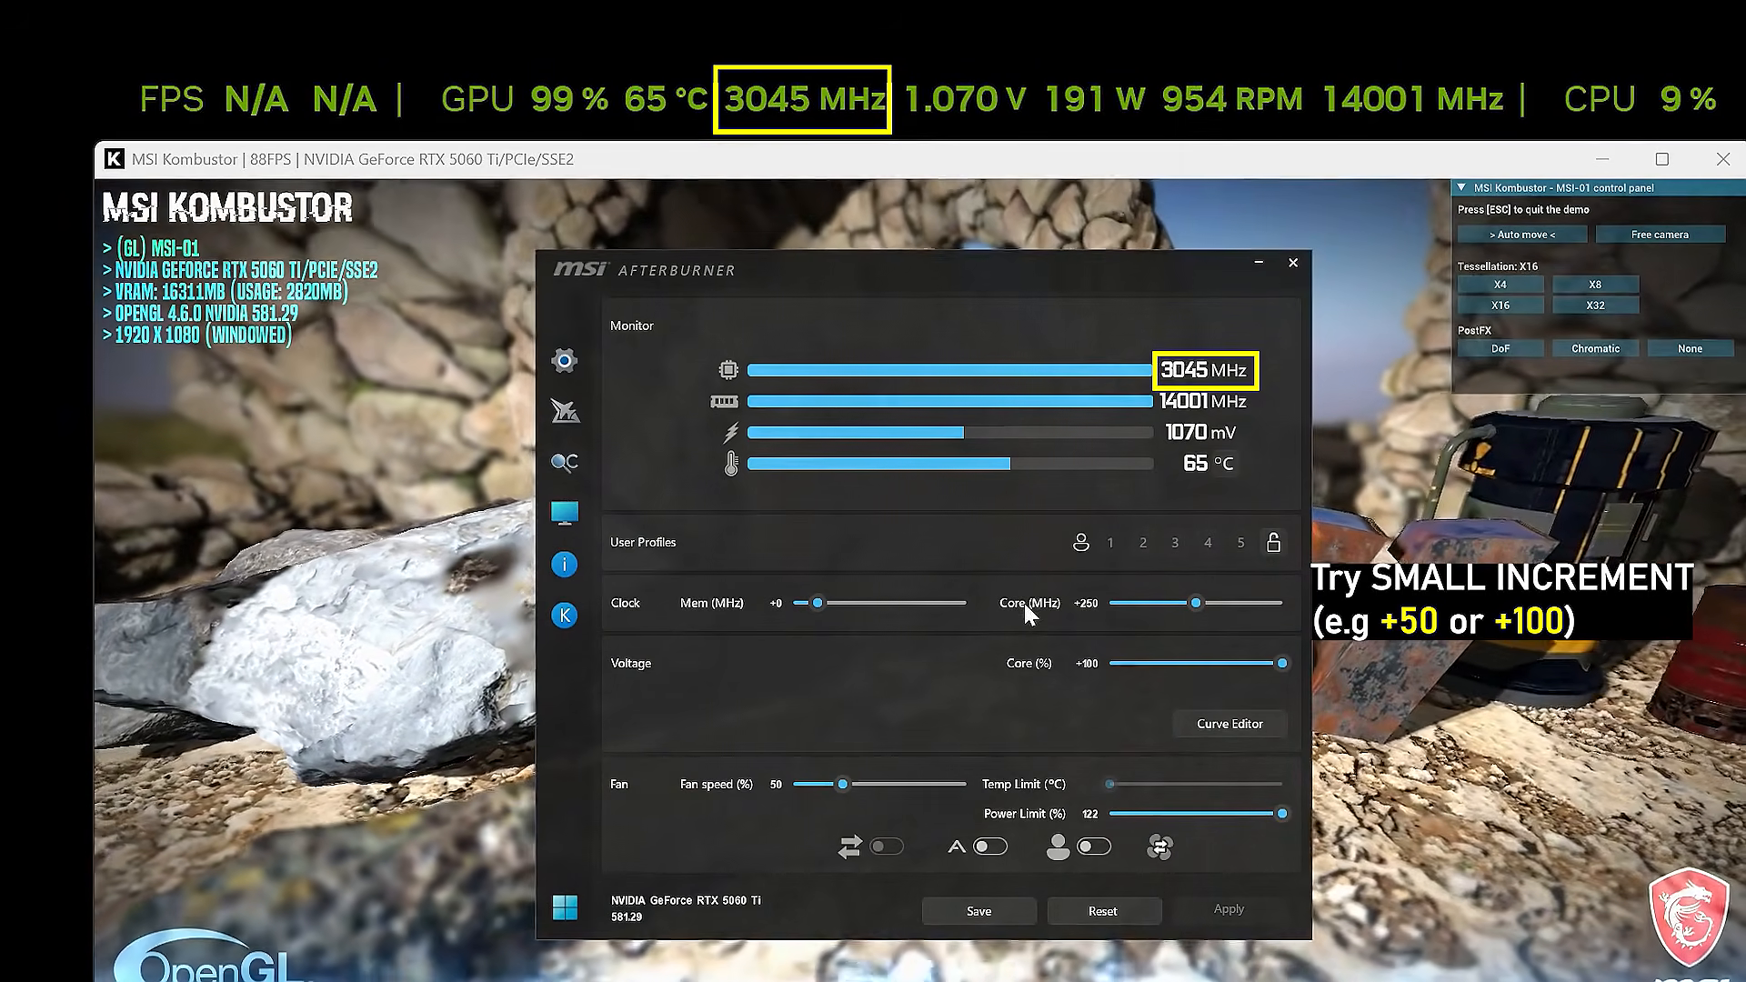
# Step: Set the core clock offset to +300 MHz and apply it
pyautogui.click(1077, 601)
pyautogui.write('300')
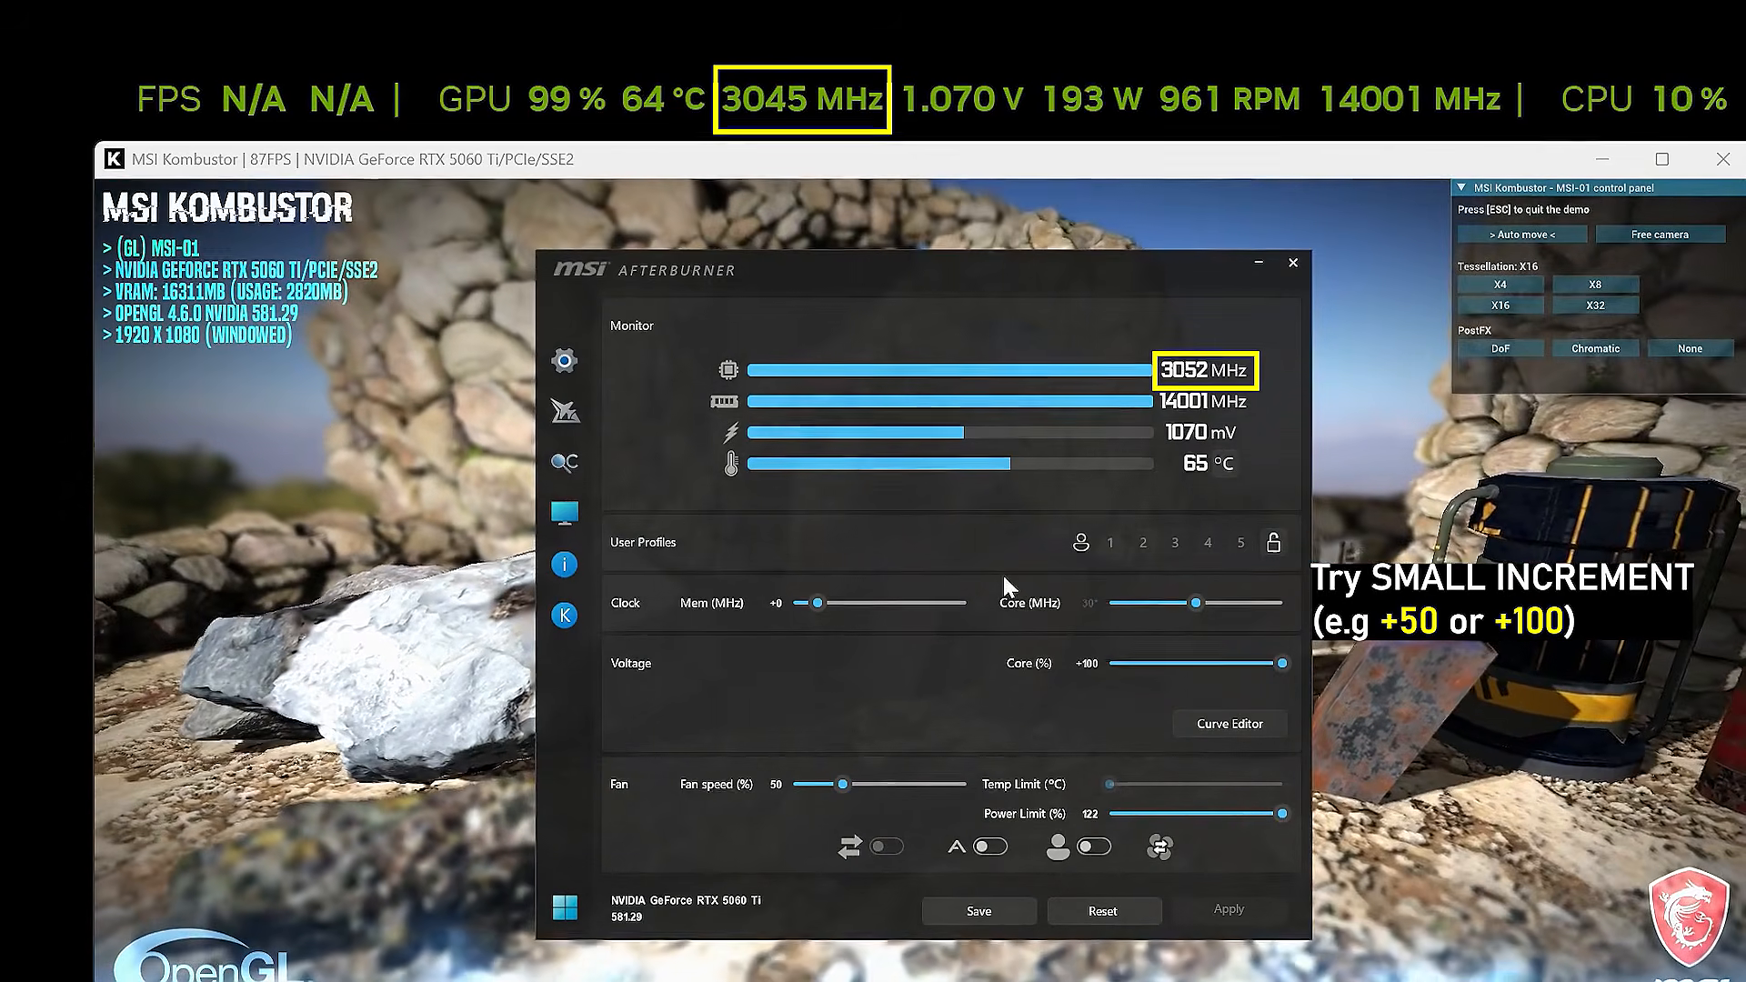
pyautogui.press('Return')
pyautogui.click(1228, 909)
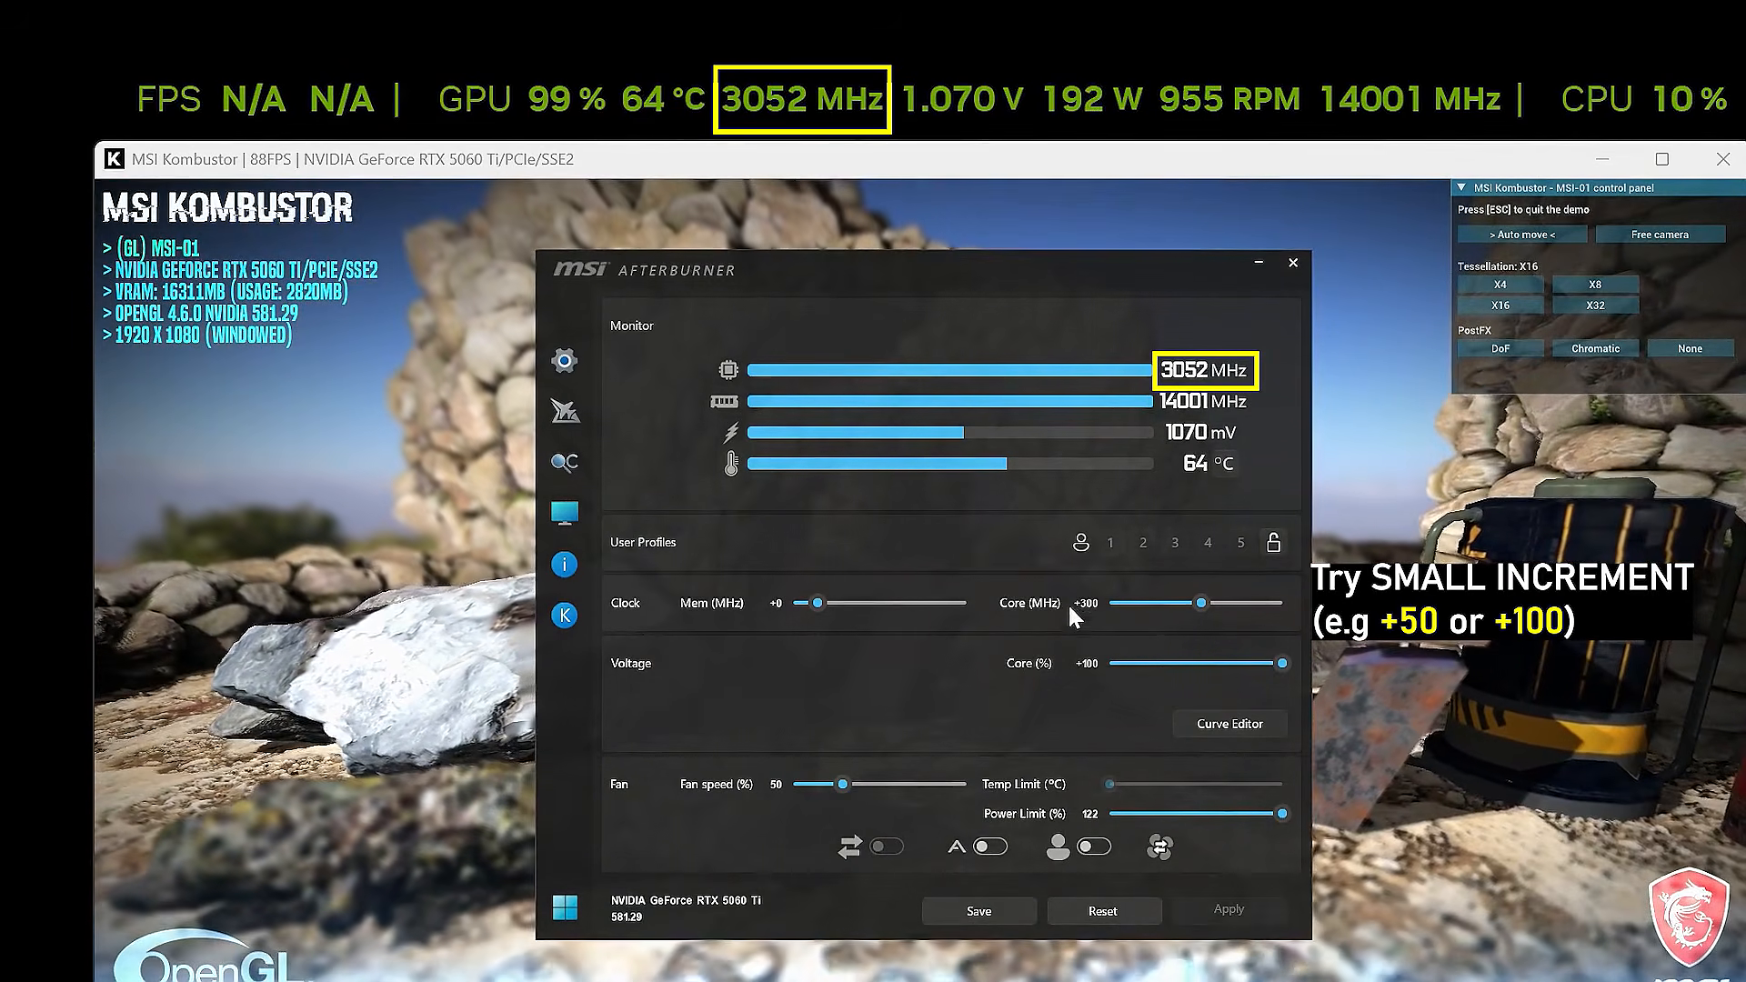
# Step: Try core clock offsets of +350 and +400 MHz, and reset the graphics card settings to default
pyautogui.click(1088, 605)
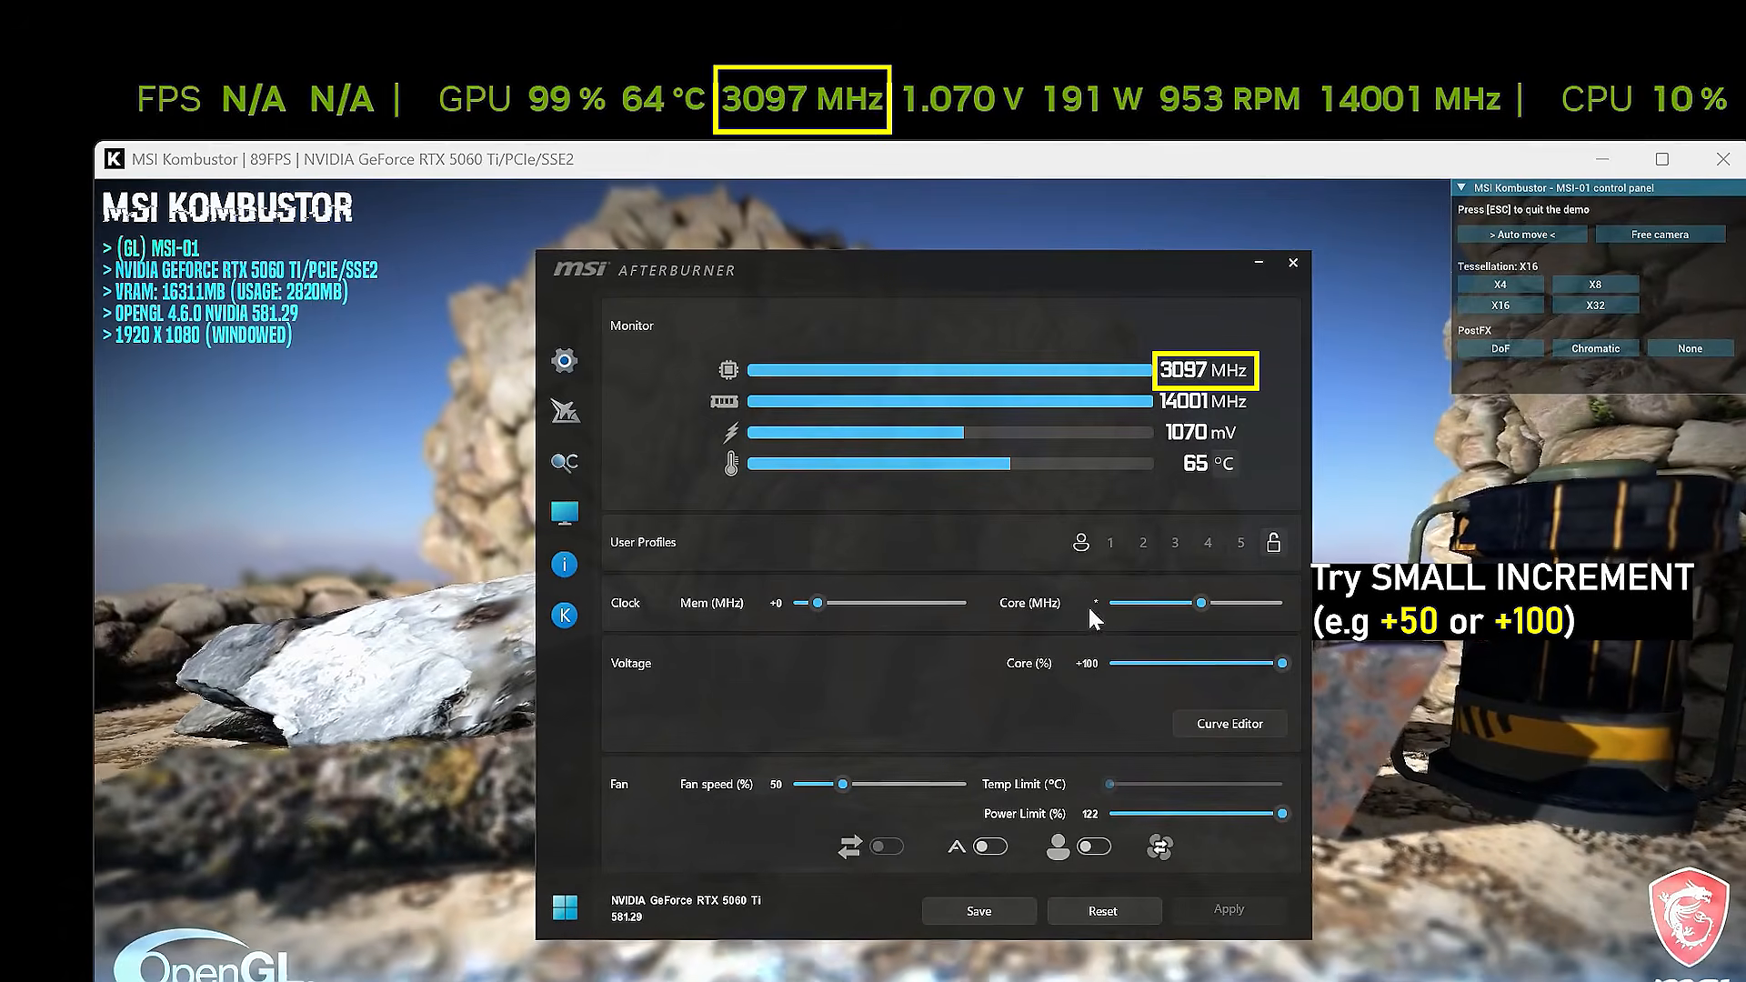
pyautogui.write('350')
pyautogui.press('Return')
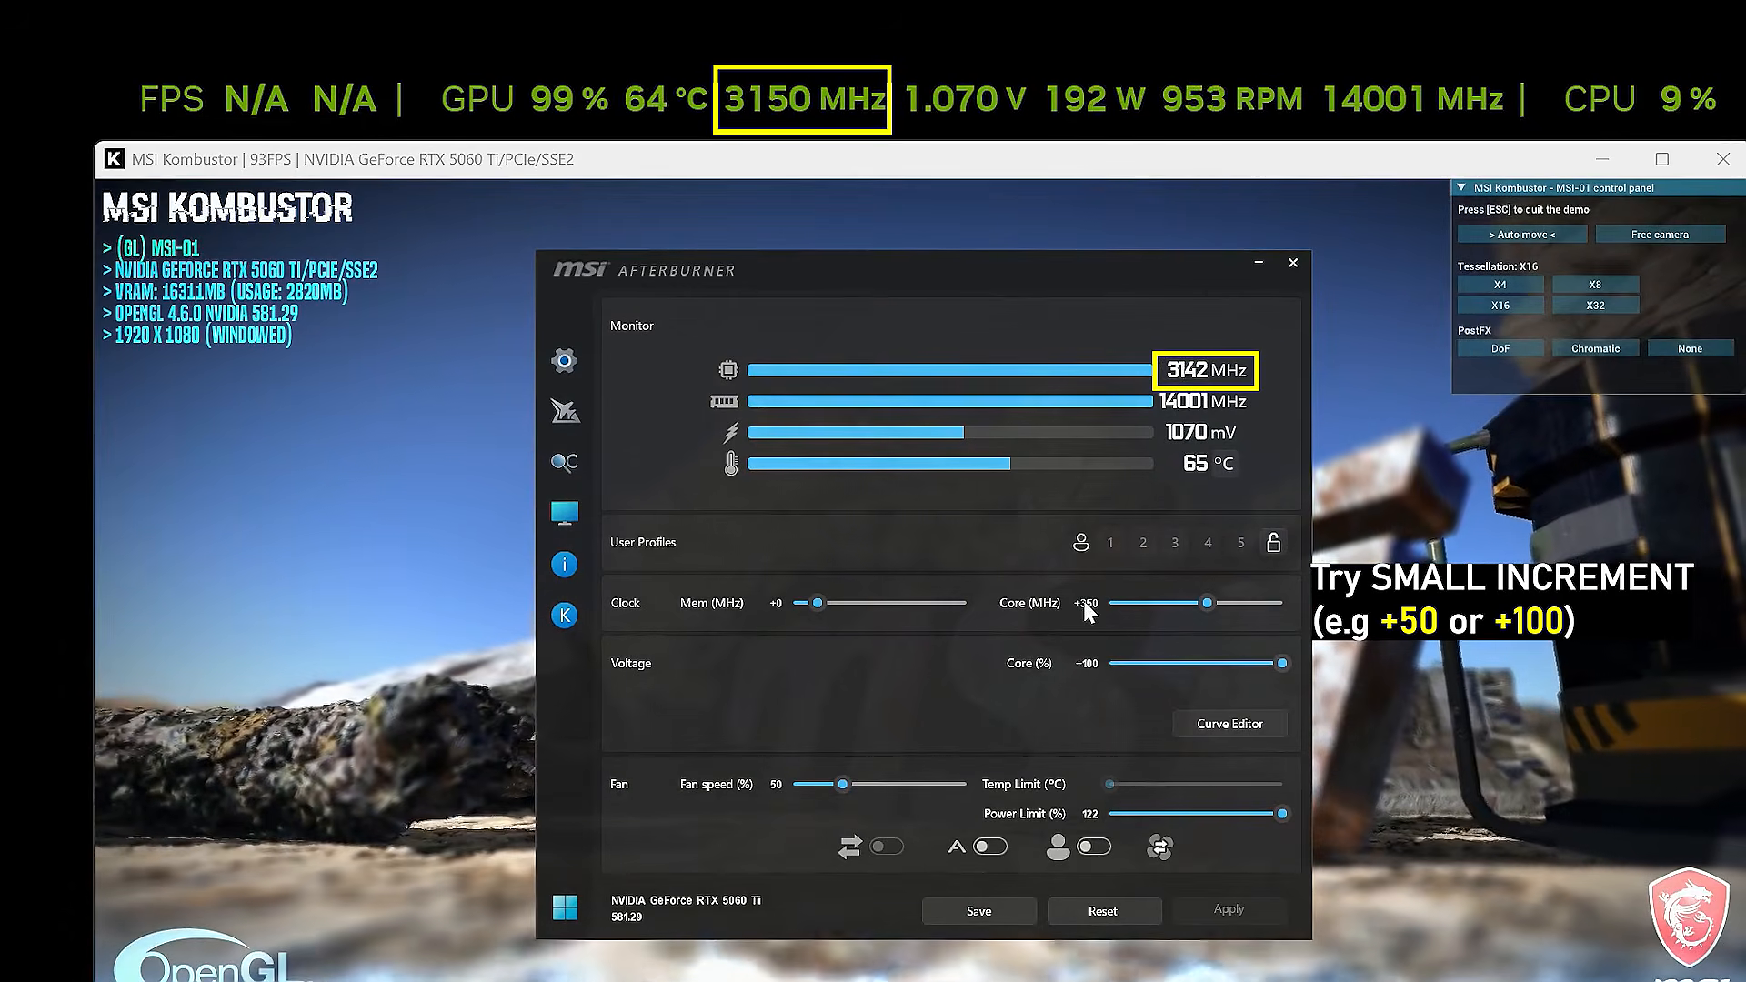
pyautogui.write('400')
pyautogui.press('Return')
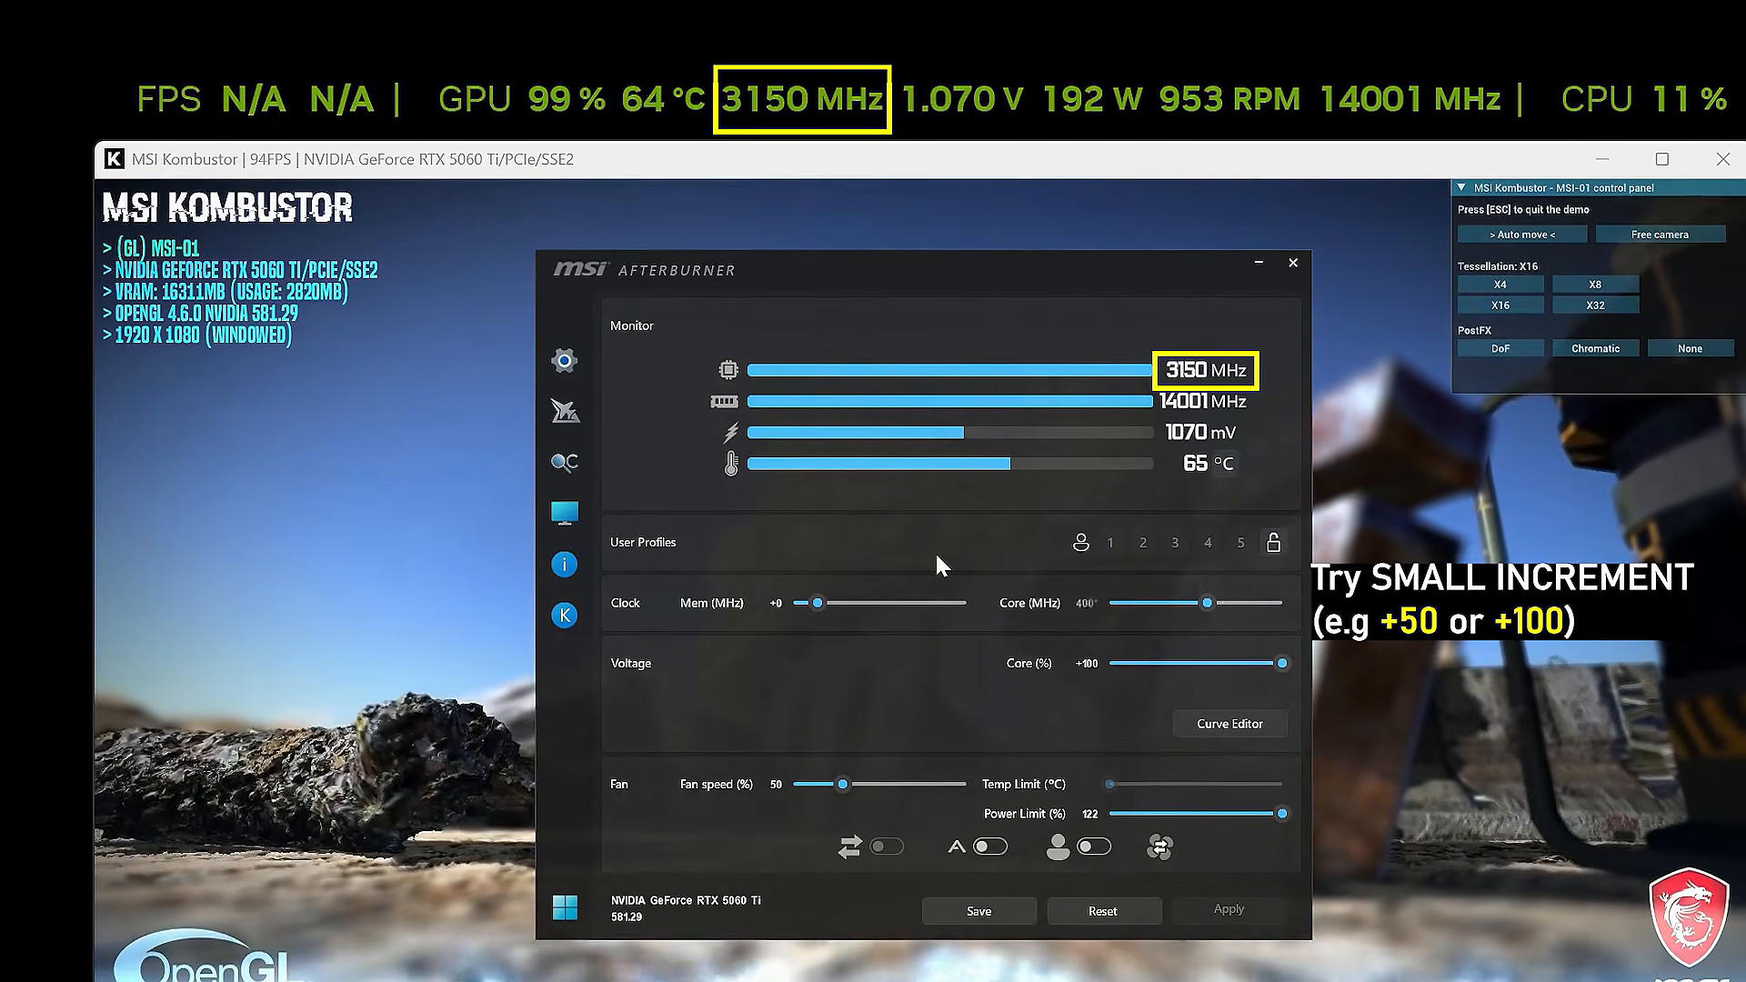
pyautogui.click(1210, 897)
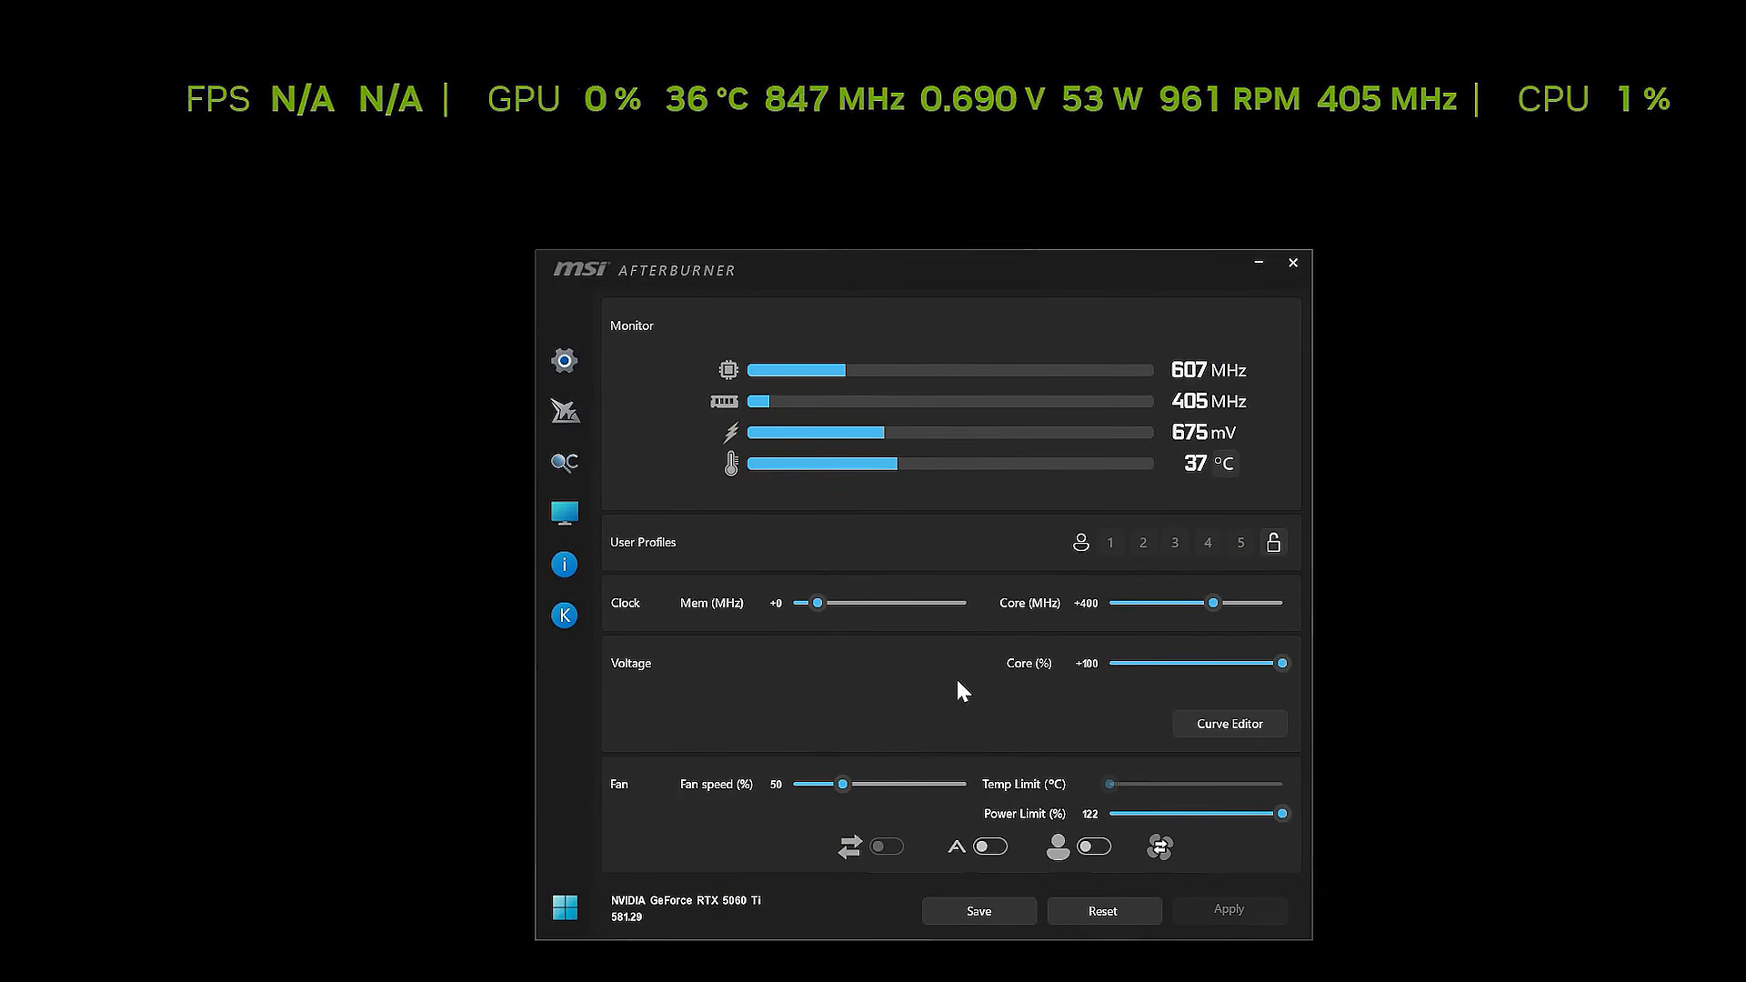
pyautogui.click(1119, 912)
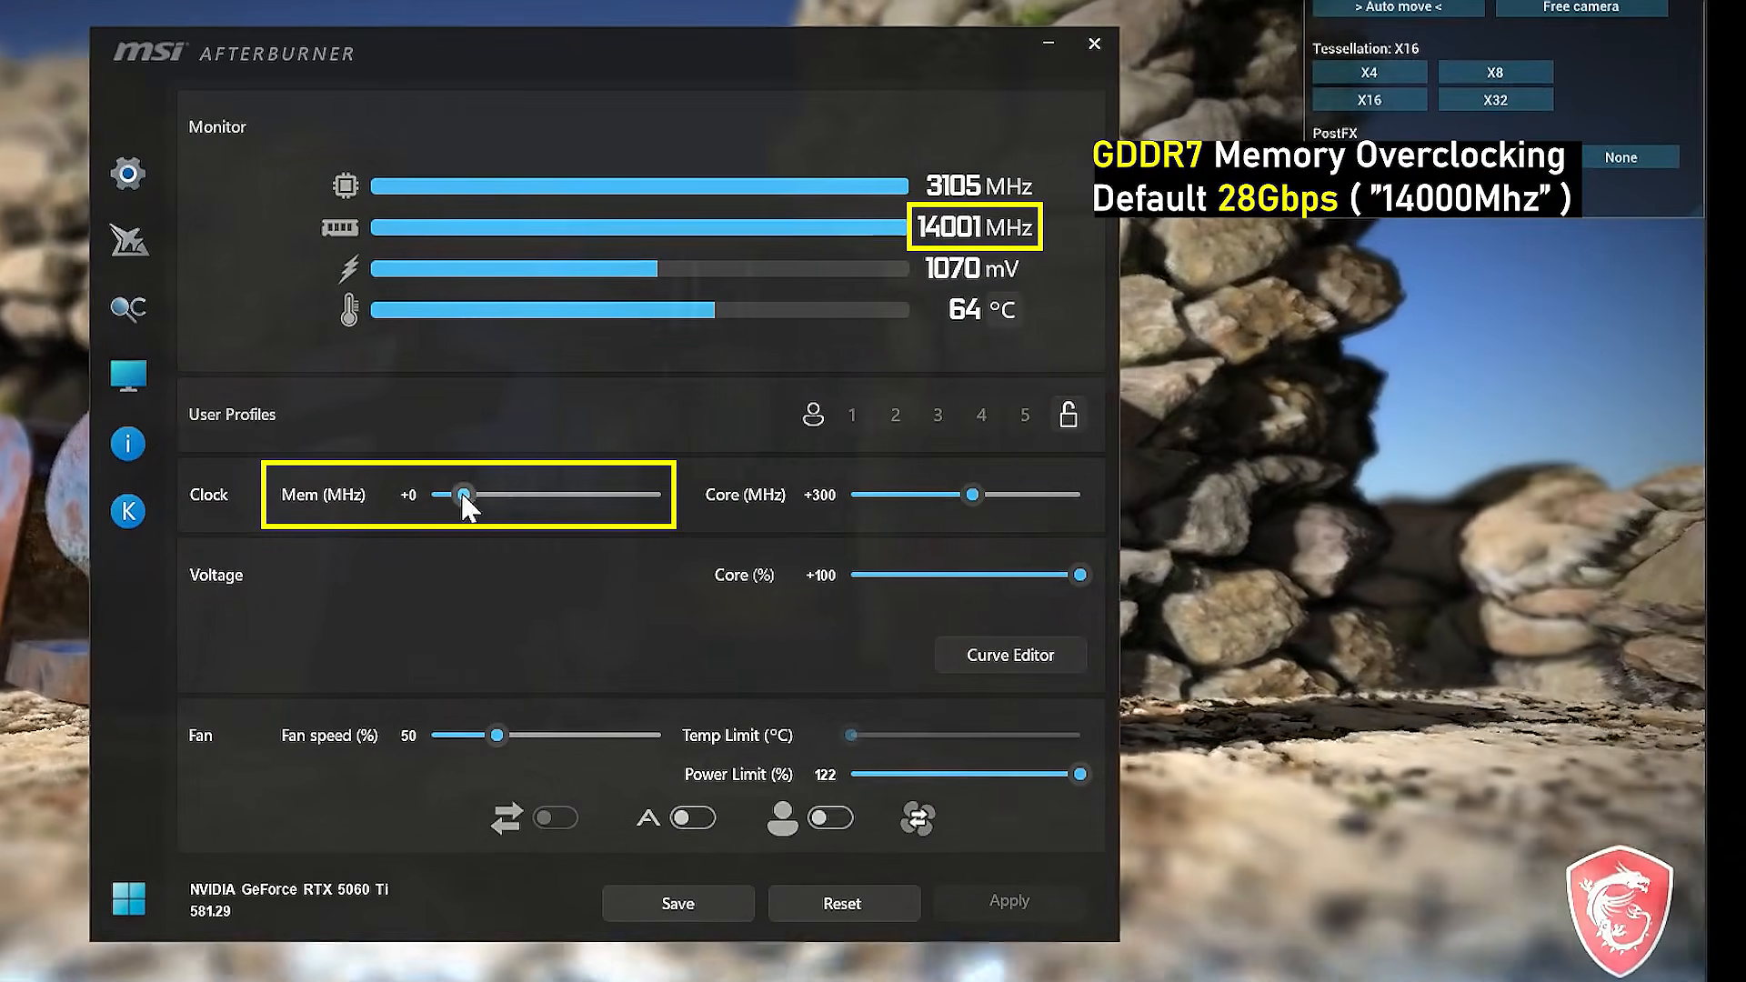
# Step: Raise the memory clock offset to +1000 MHz and on to +2000 MHz, applying each value
pyautogui.moveTo(464, 496); pyautogui.dragTo(513, 496)
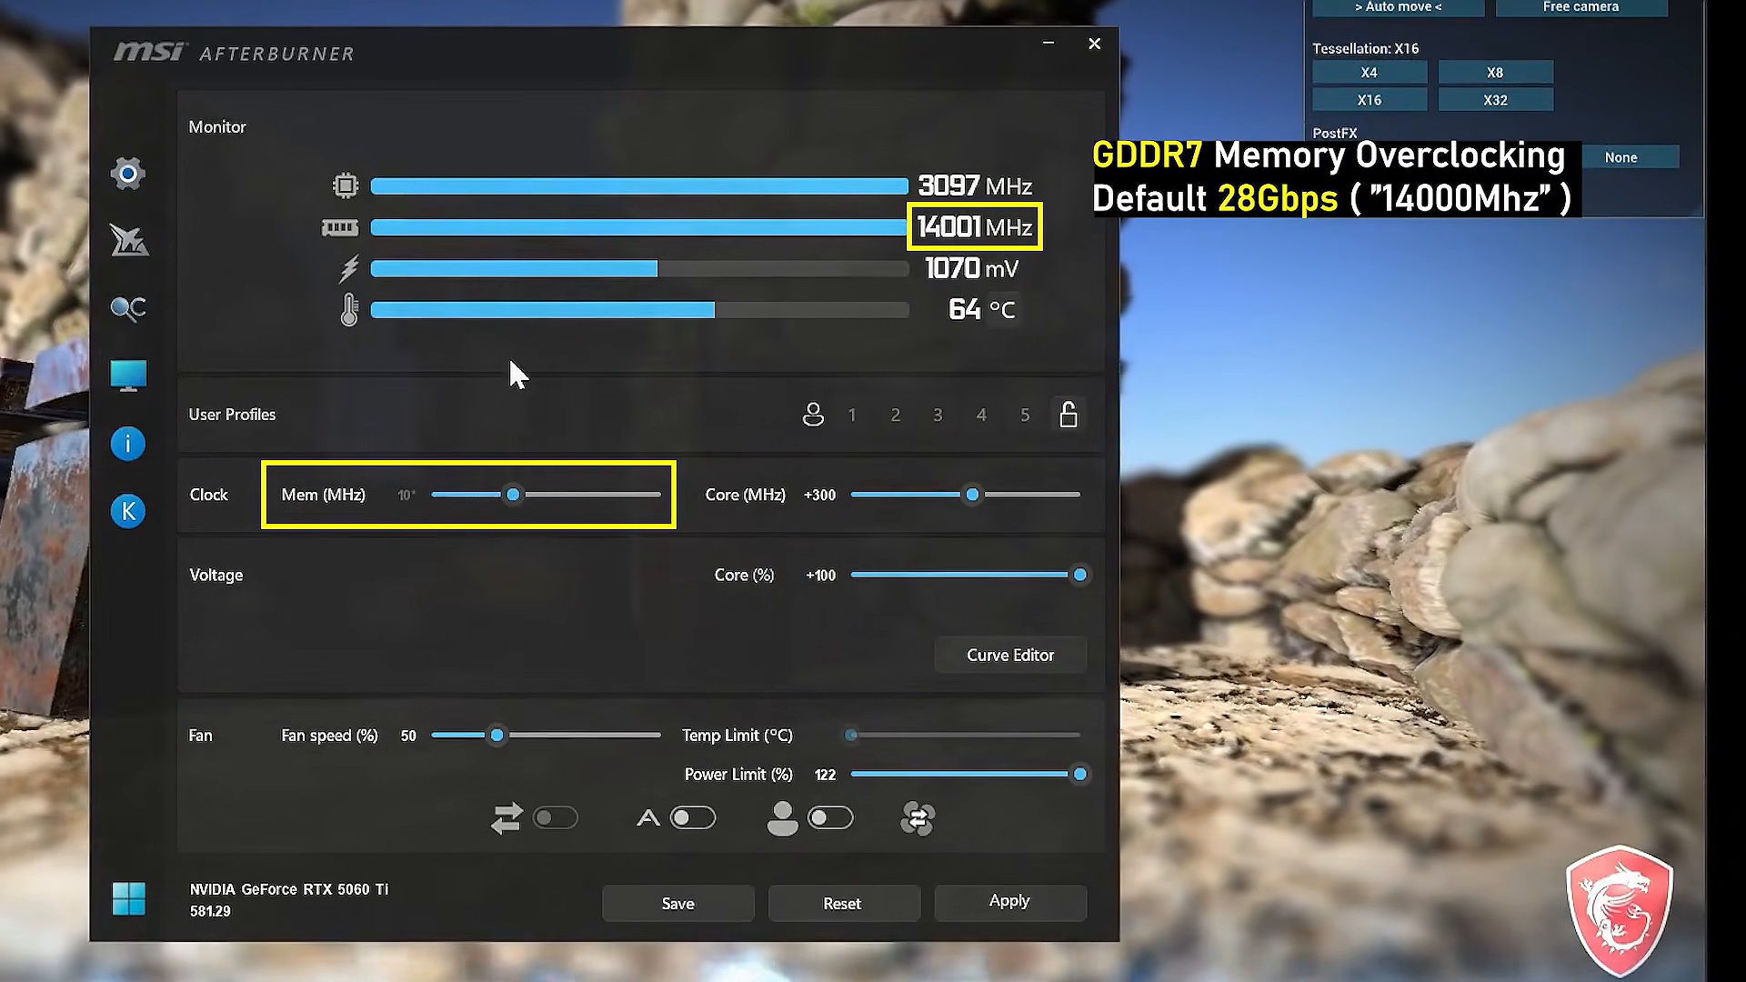
pyautogui.write('1000')
pyautogui.press('Return')
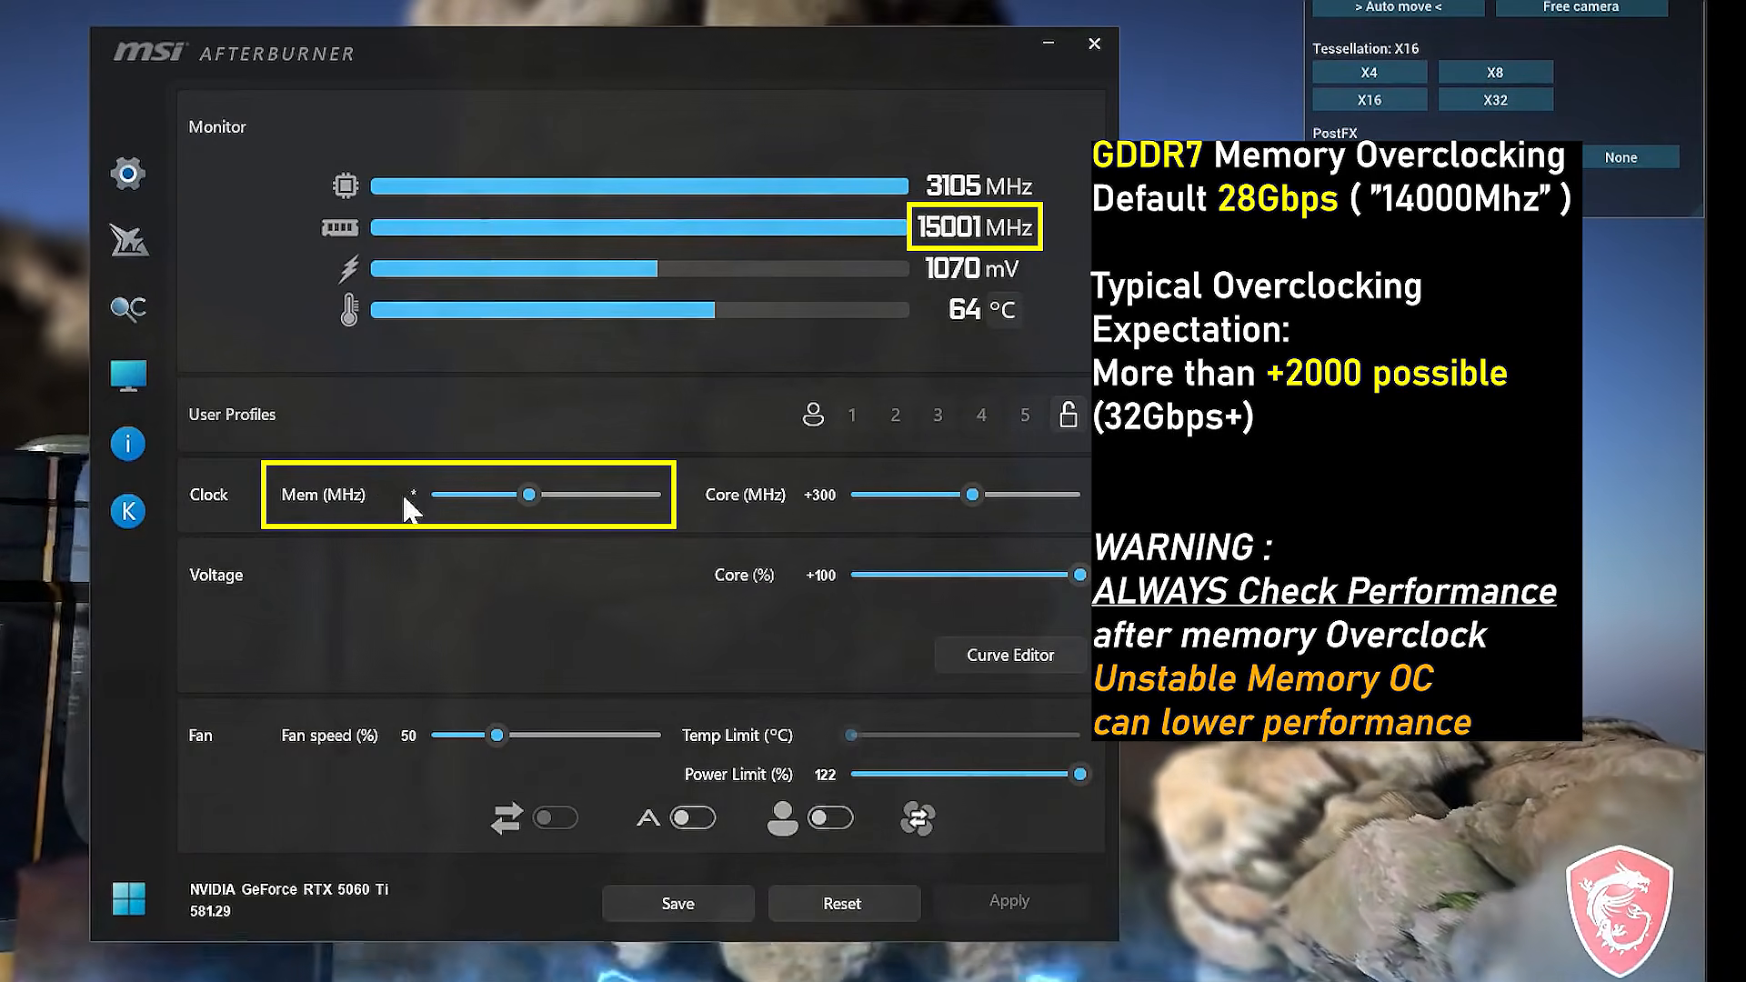
pyautogui.write('2000')
pyautogui.press('Return')
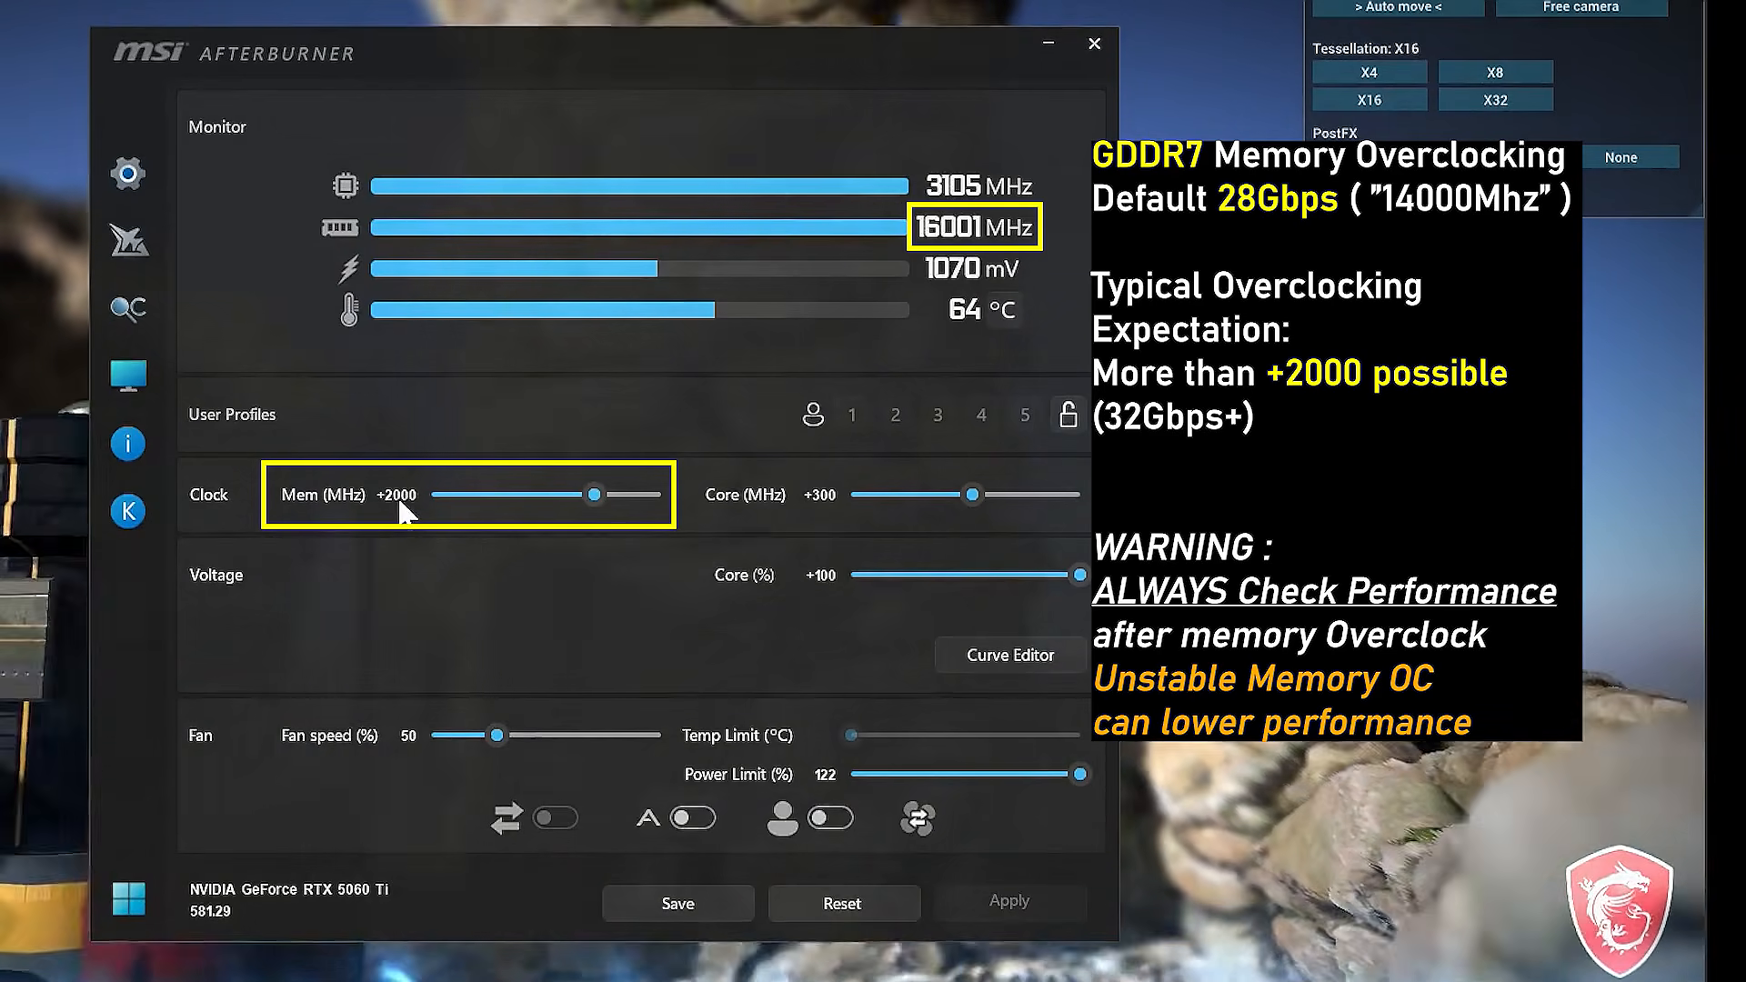
# Step: Try the maximum memory clock offset of +3000 MHz and apply it
pyautogui.moveTo(402, 514)
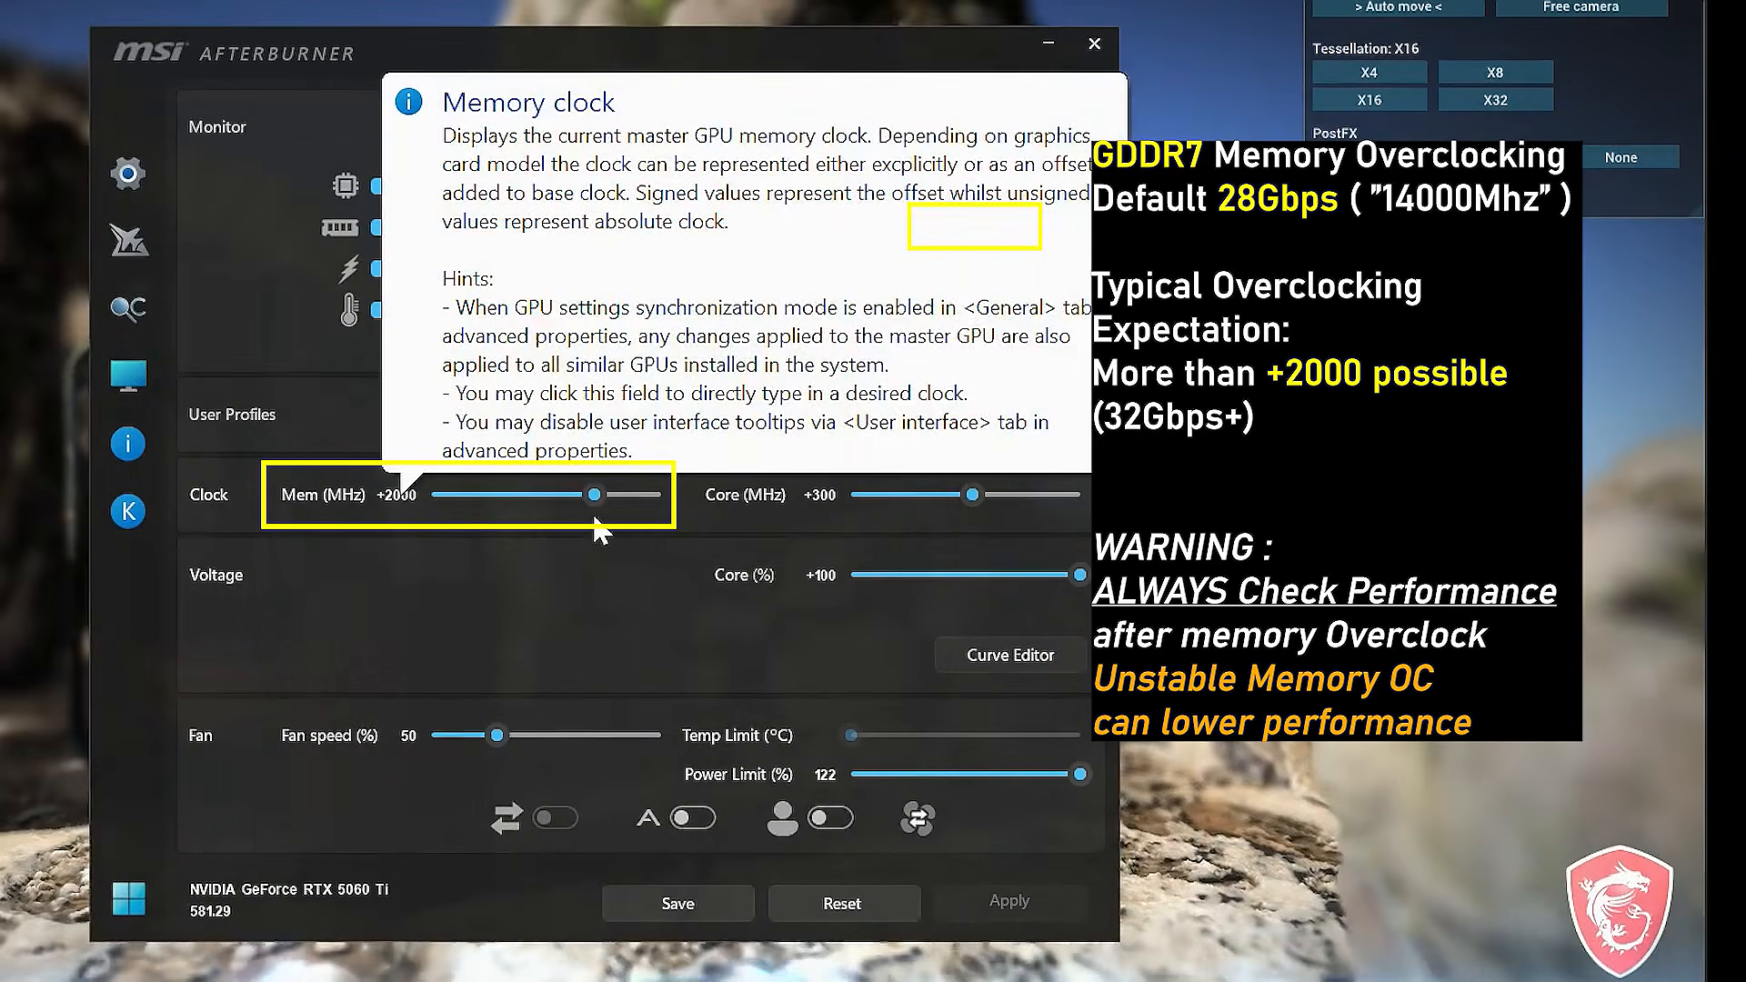
pyautogui.moveTo(594, 495); pyautogui.dragTo(662, 496)
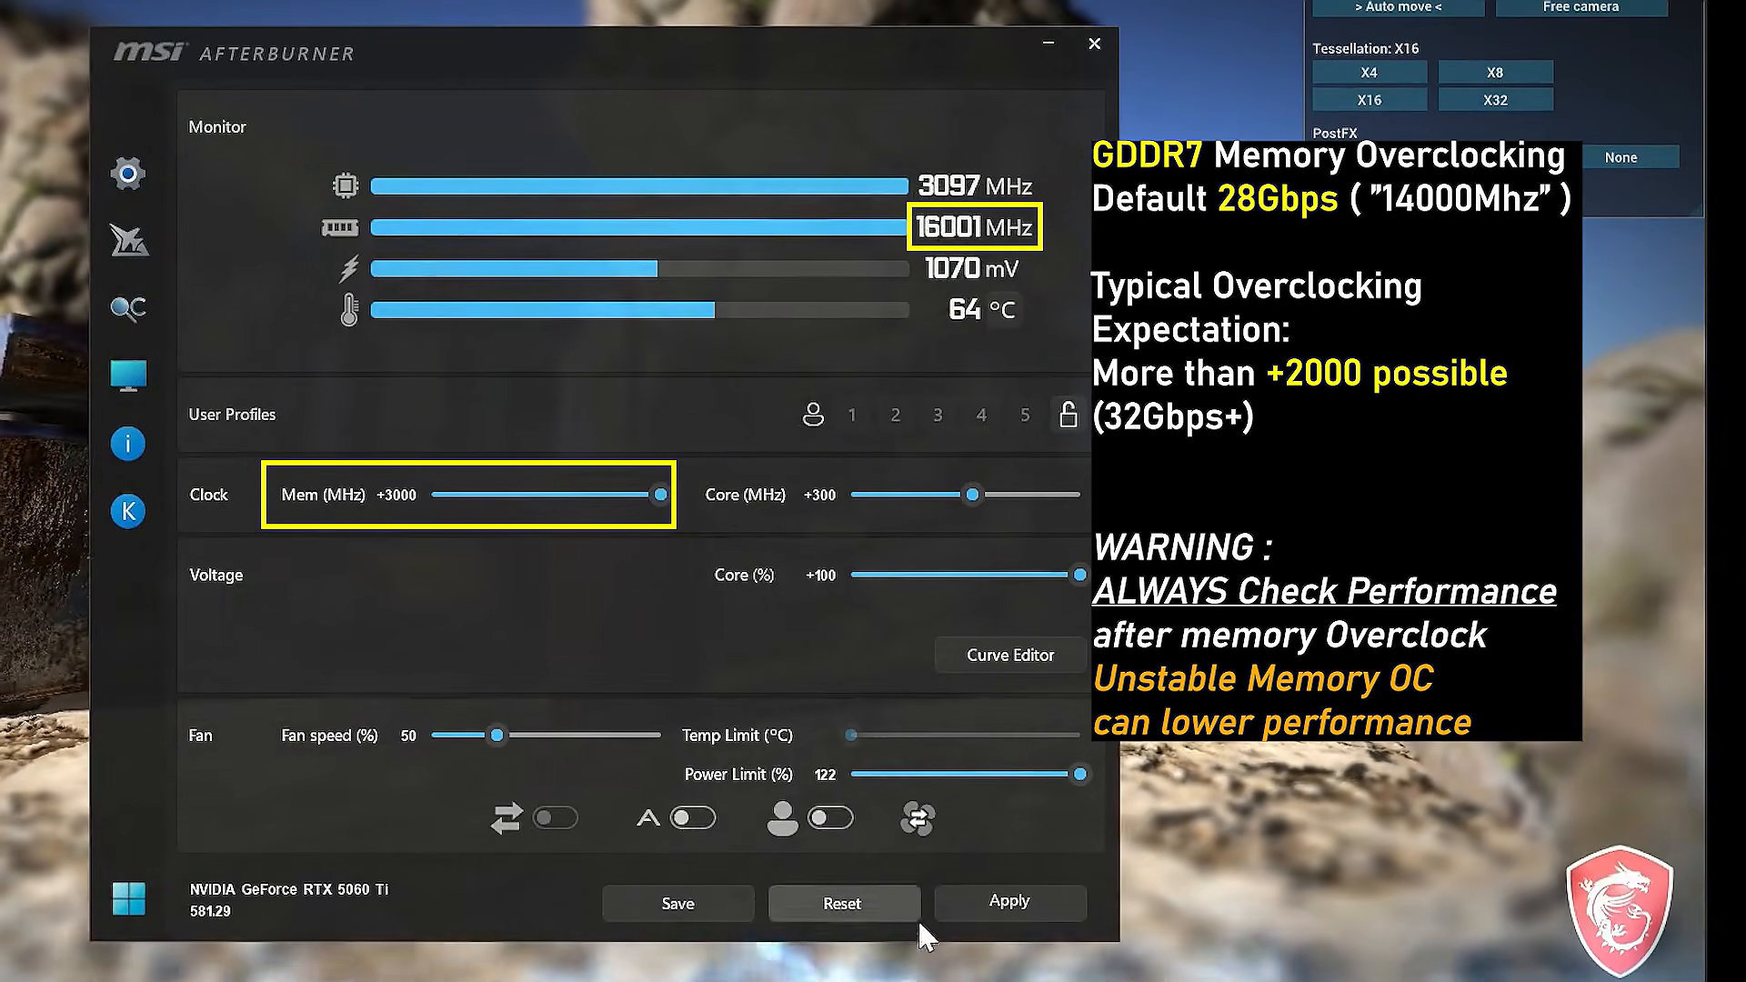
pyautogui.click(1004, 914)
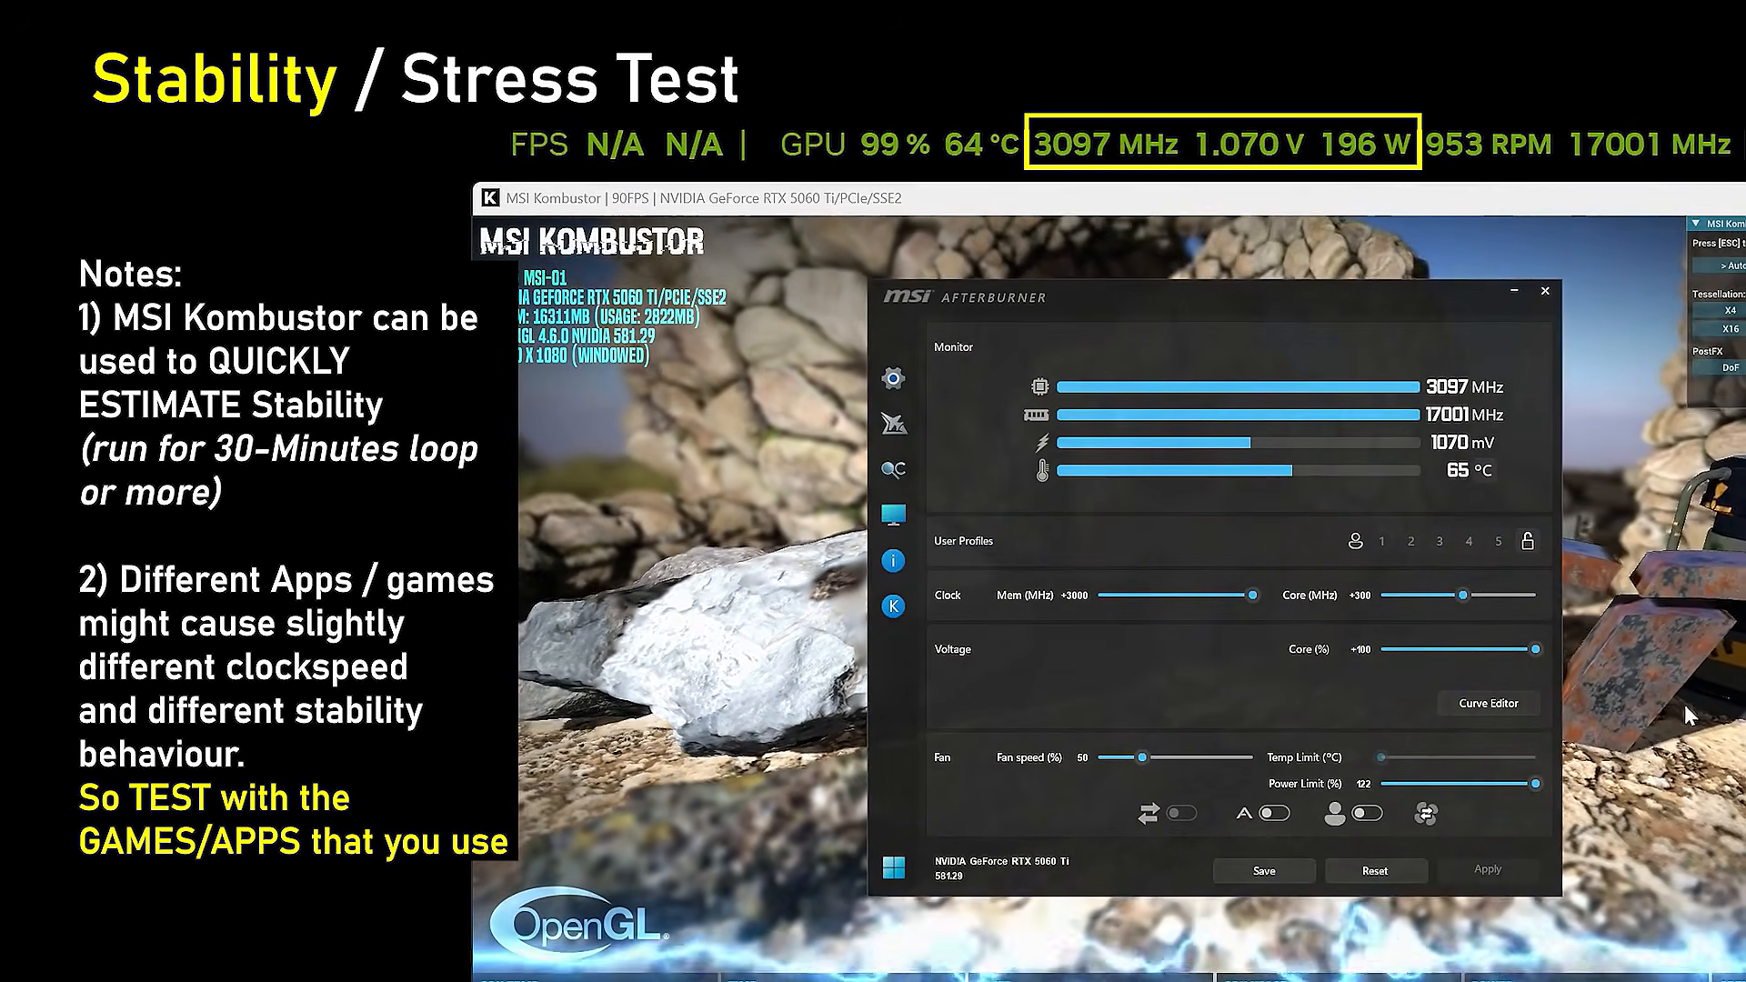
# Step: Quit the running Kombustor test and run the (GL) msi-02 (PhysX4 CPU - medium) stress test instead
pyautogui.press('Escape')
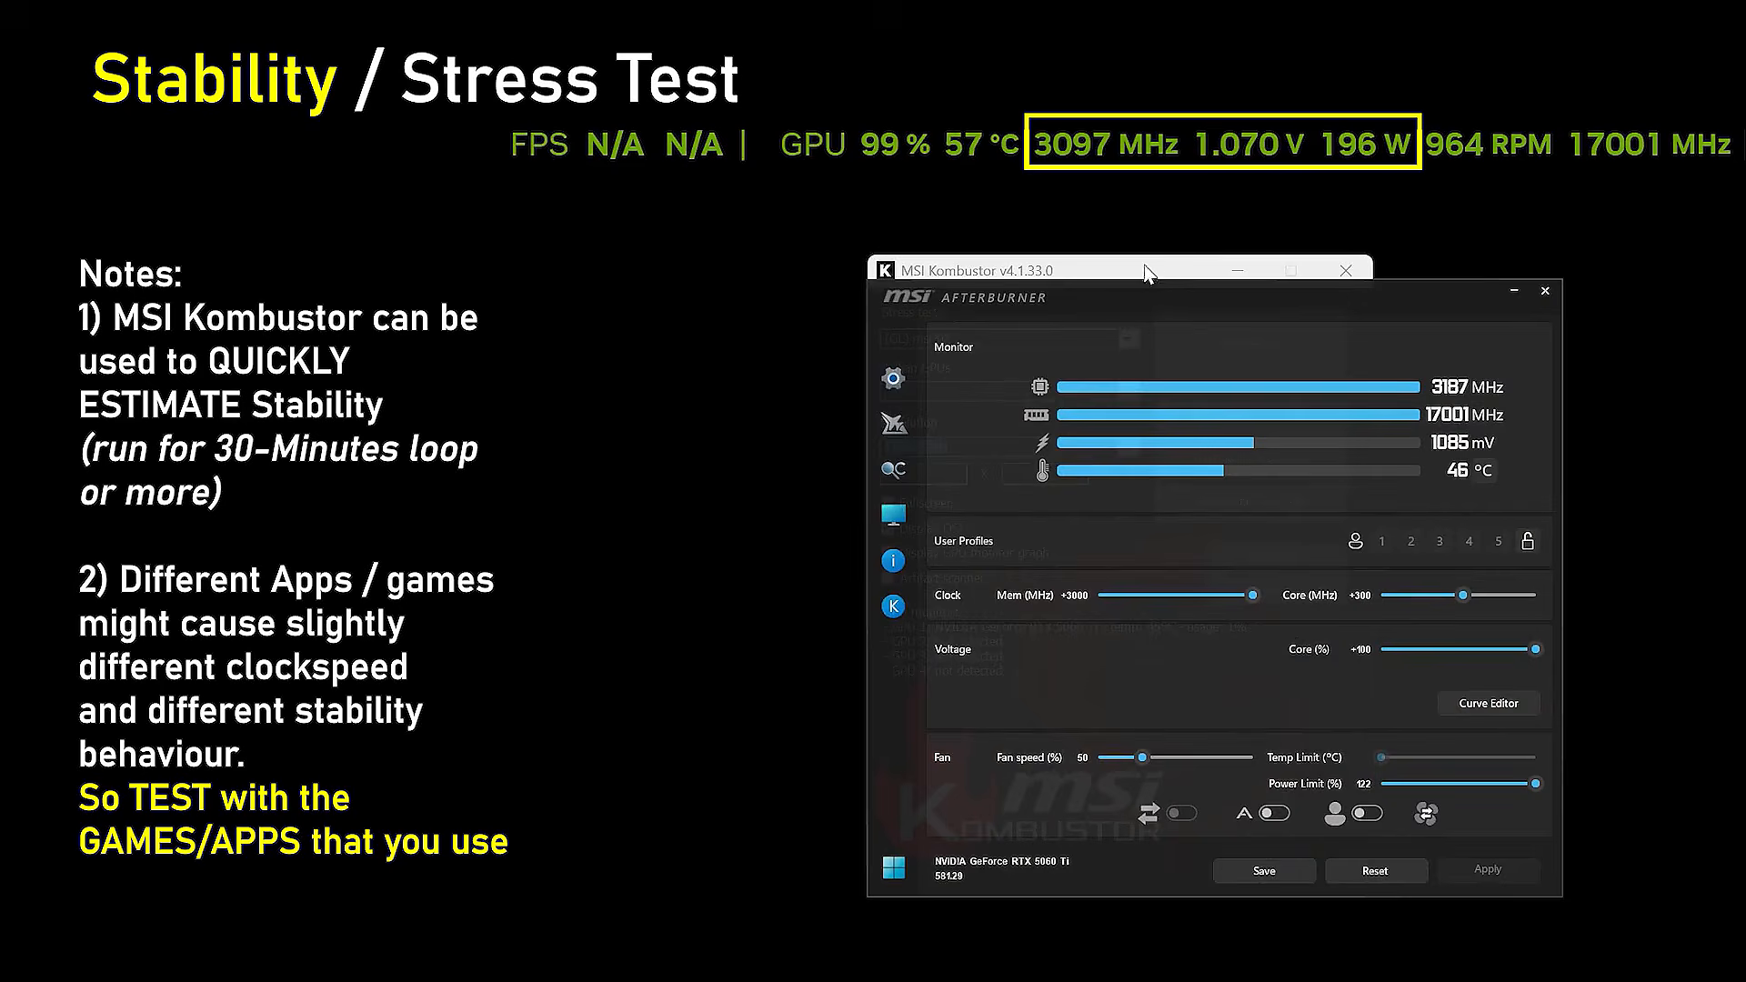
pyautogui.click(1126, 339)
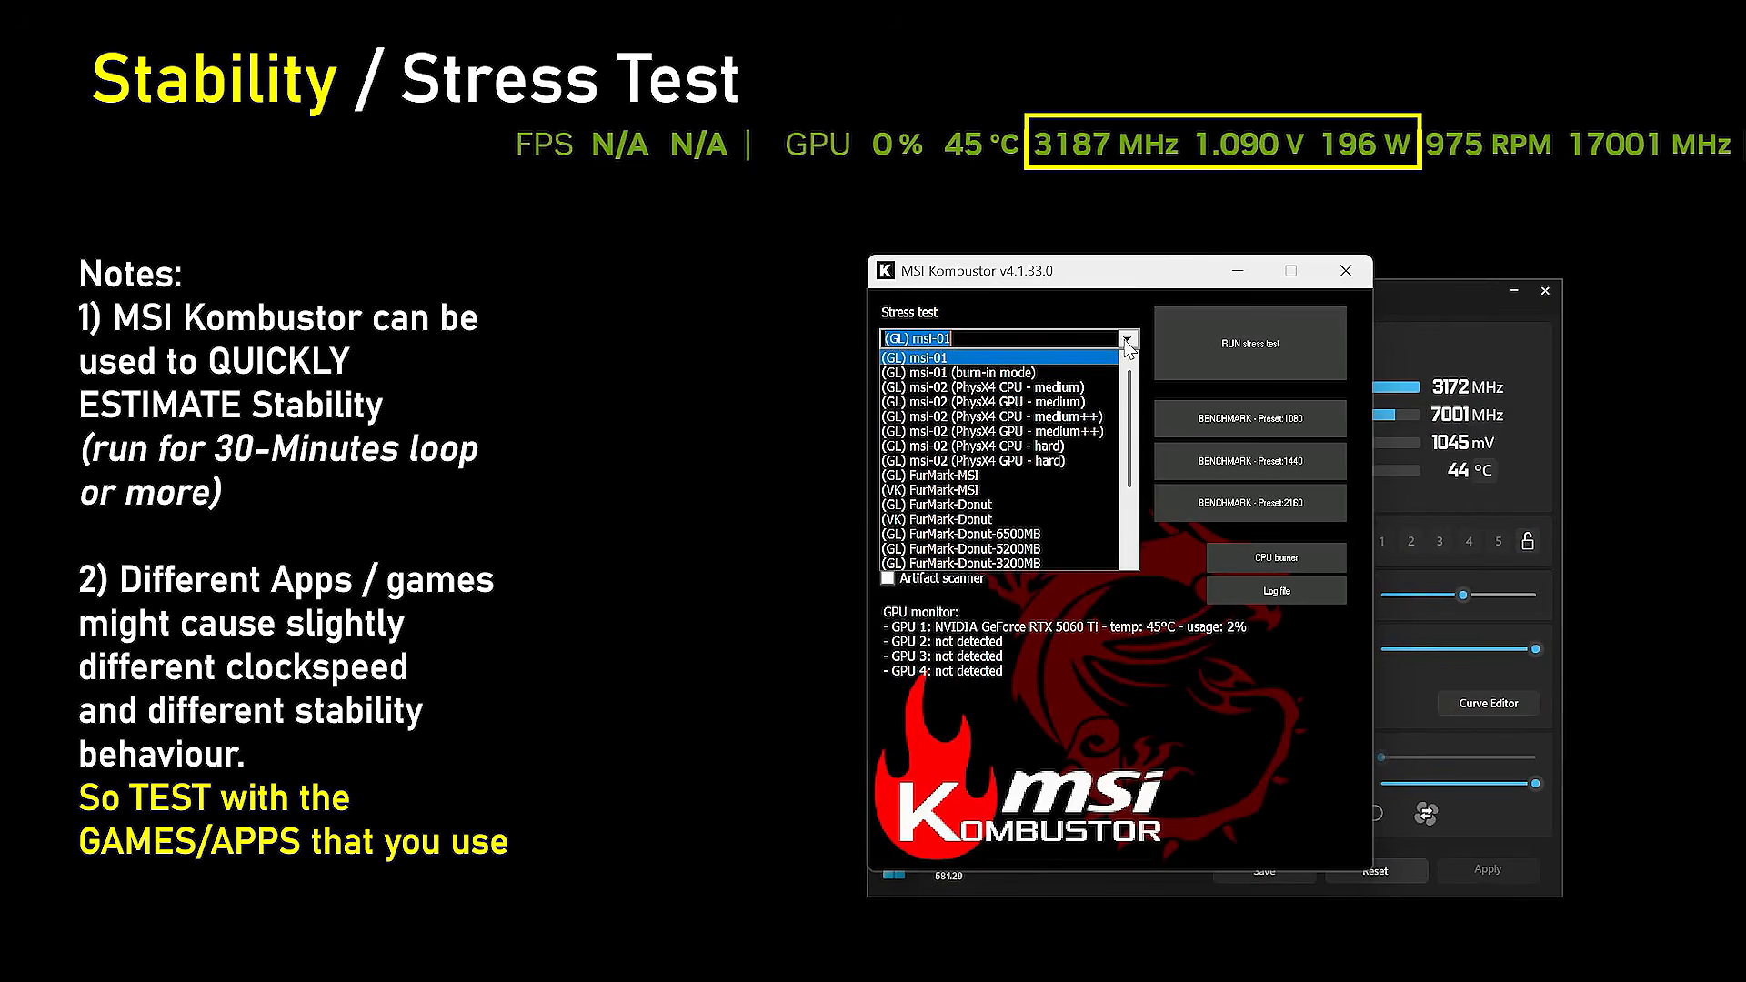
pyautogui.click(1100, 387)
pyautogui.click(1248, 347)
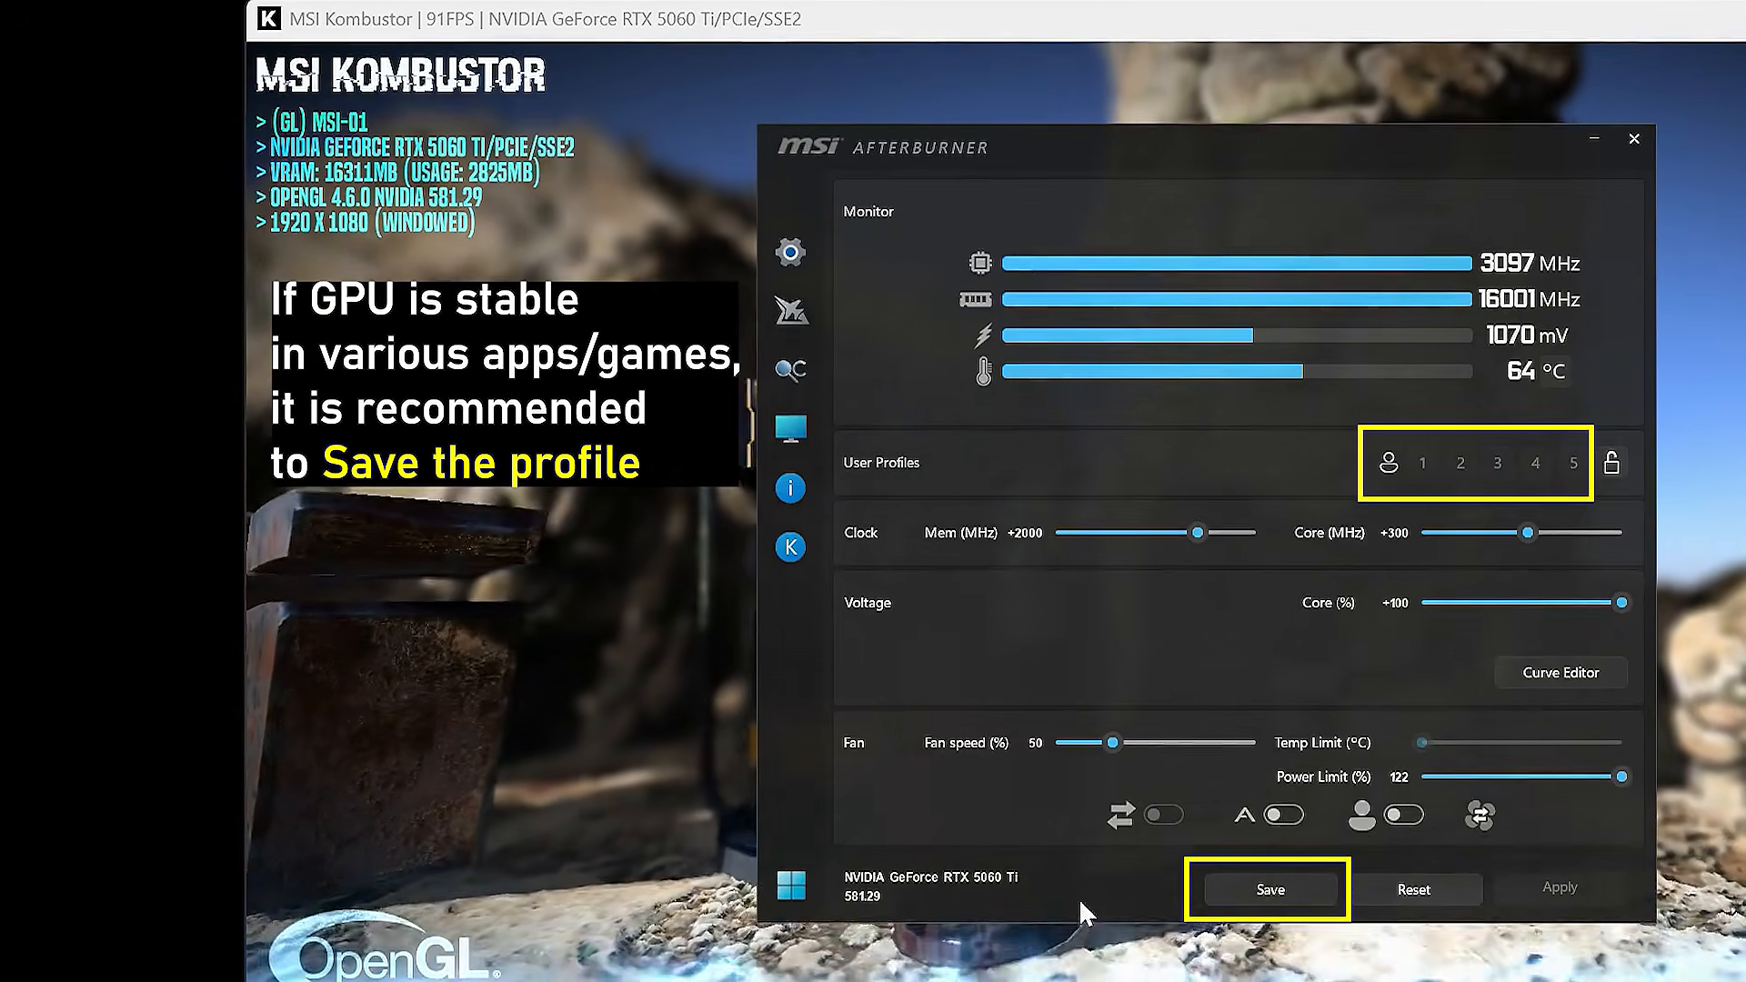
# Step: Save the current overclock settings to user profile 1
pyautogui.click(1226, 888)
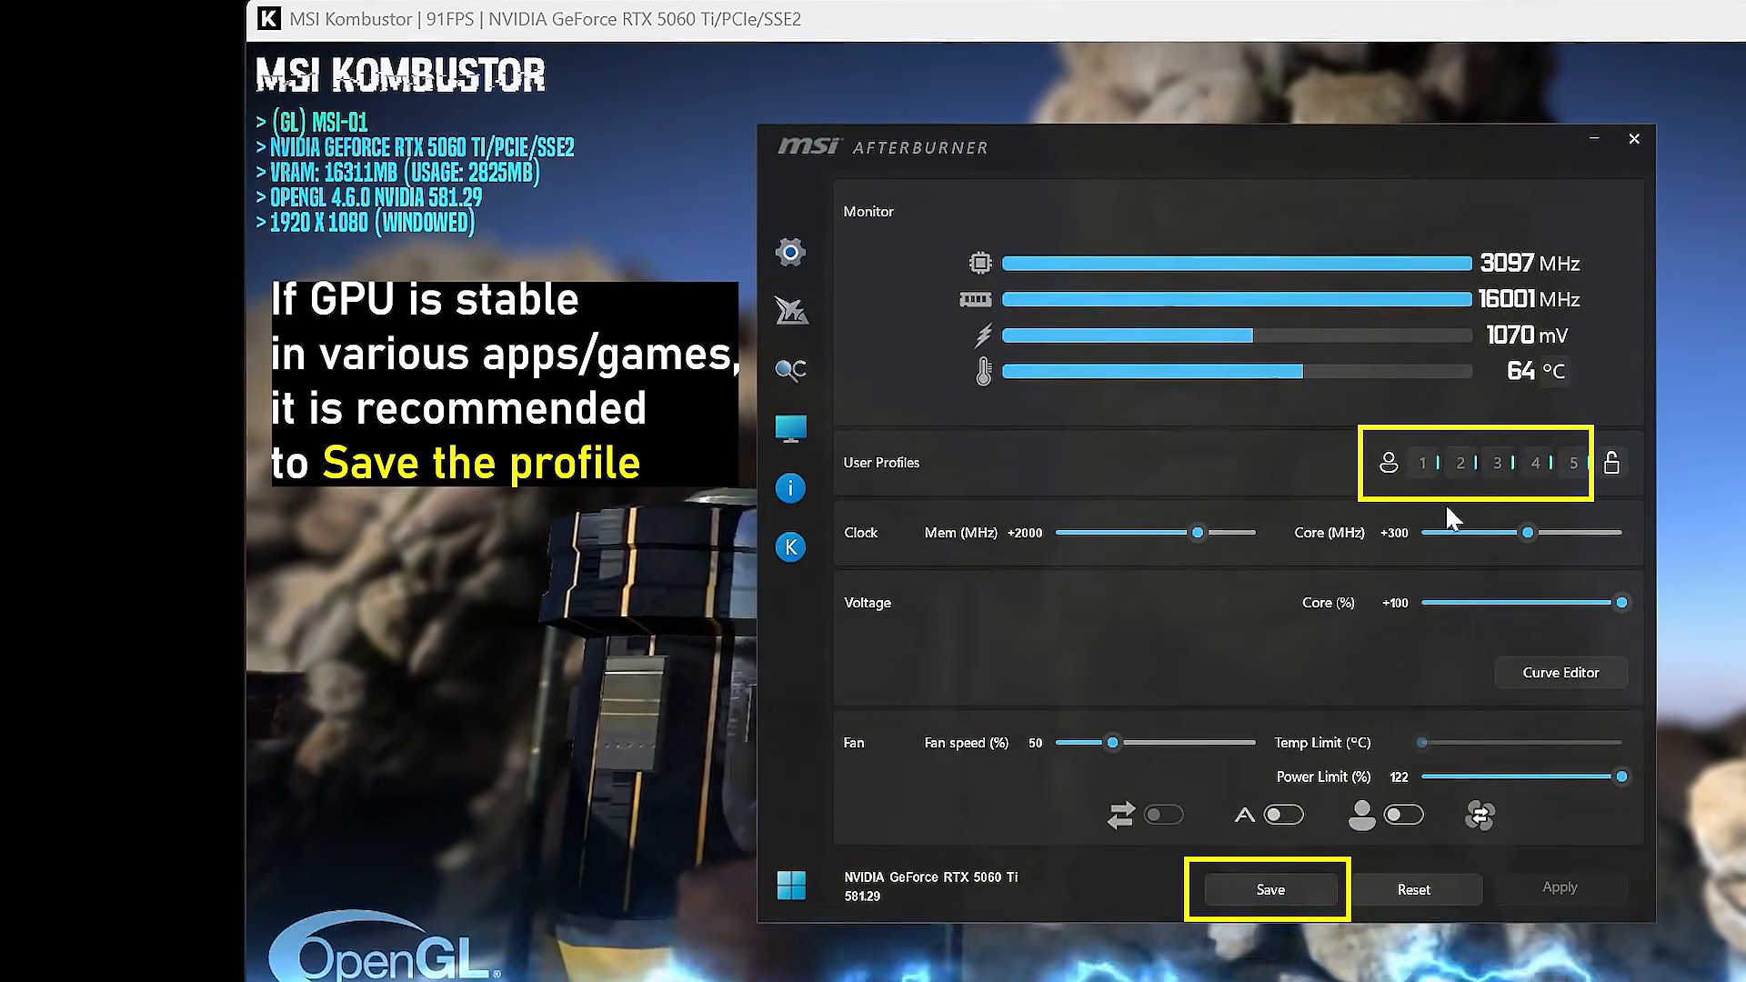
pyautogui.click(1421, 462)
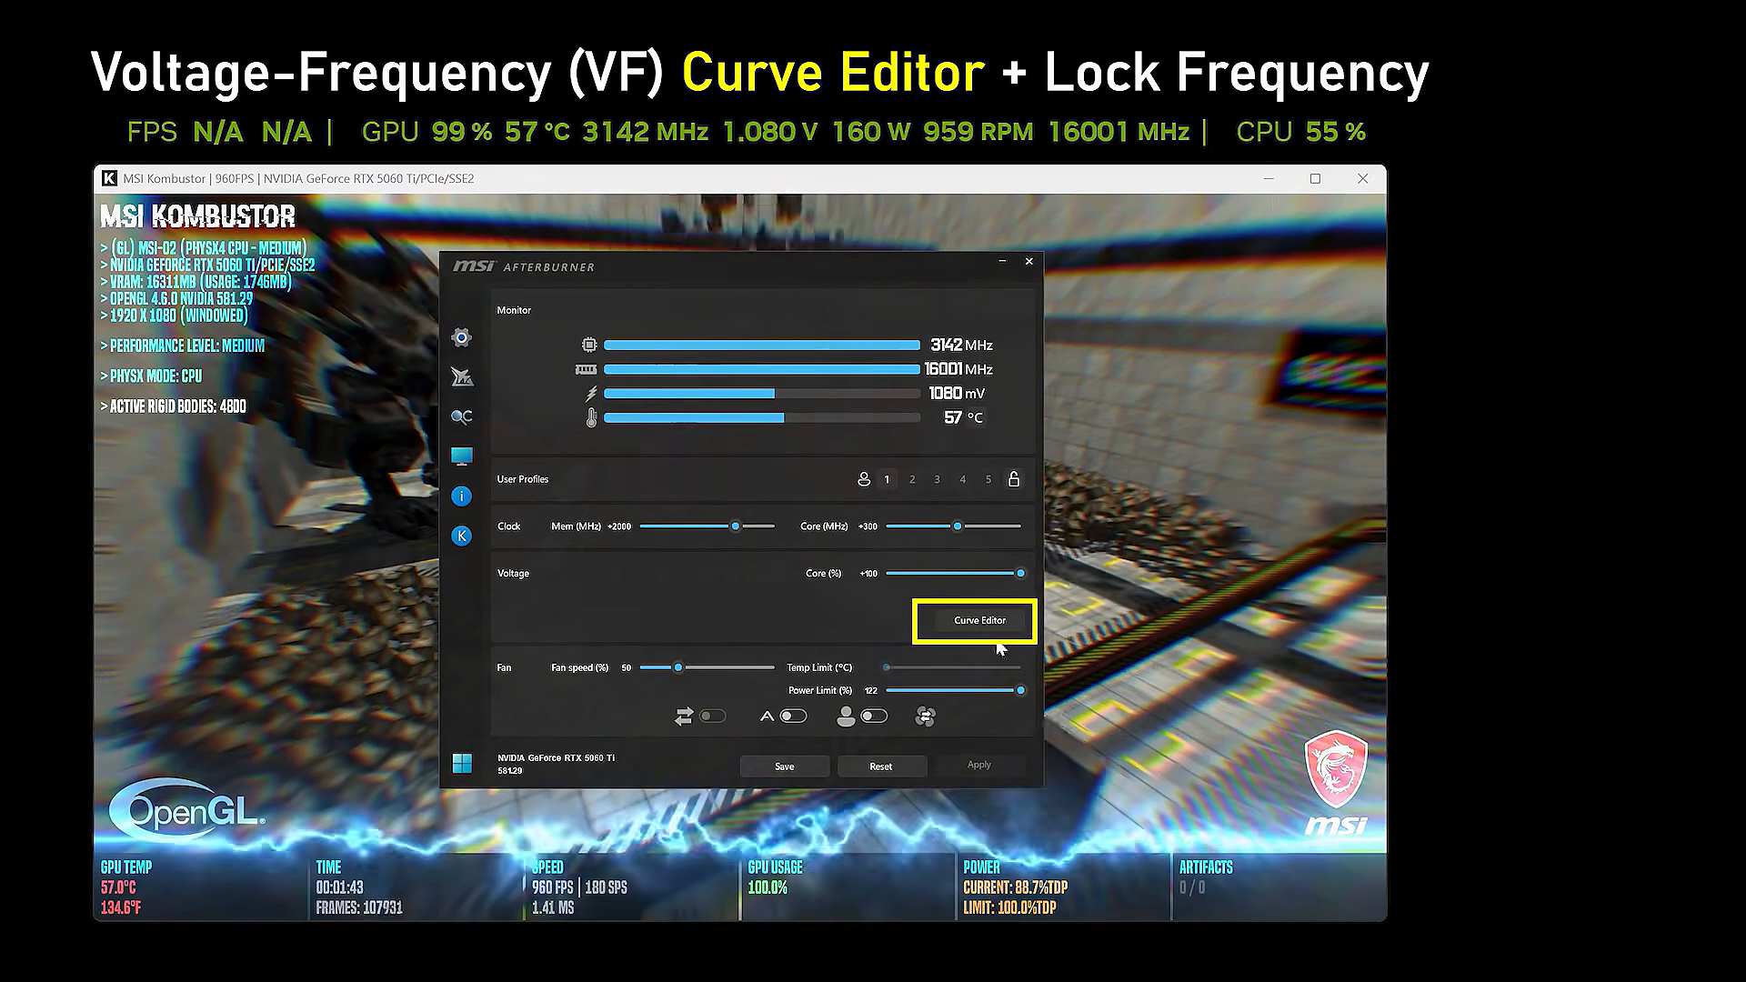
# Step: Open the voltage/frequency curve editor, lock the curve at the 1050 mV point, and apply the lock
pyautogui.click(950, 620)
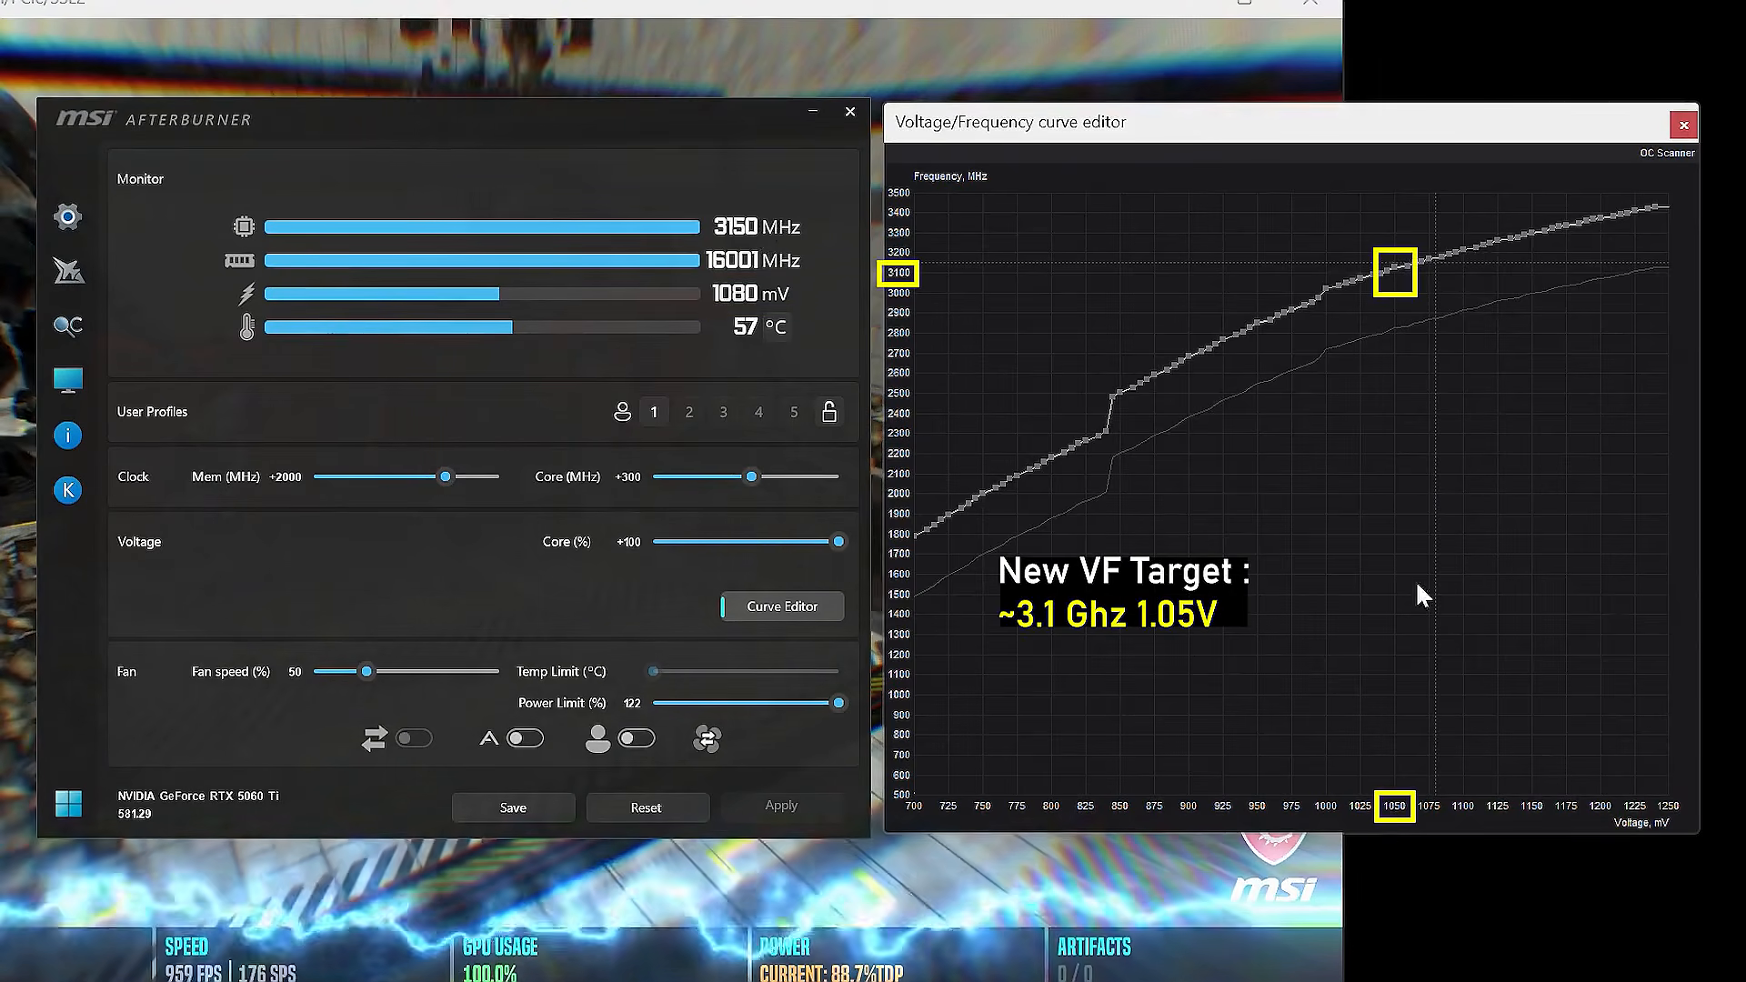
pyautogui.click(1394, 268)
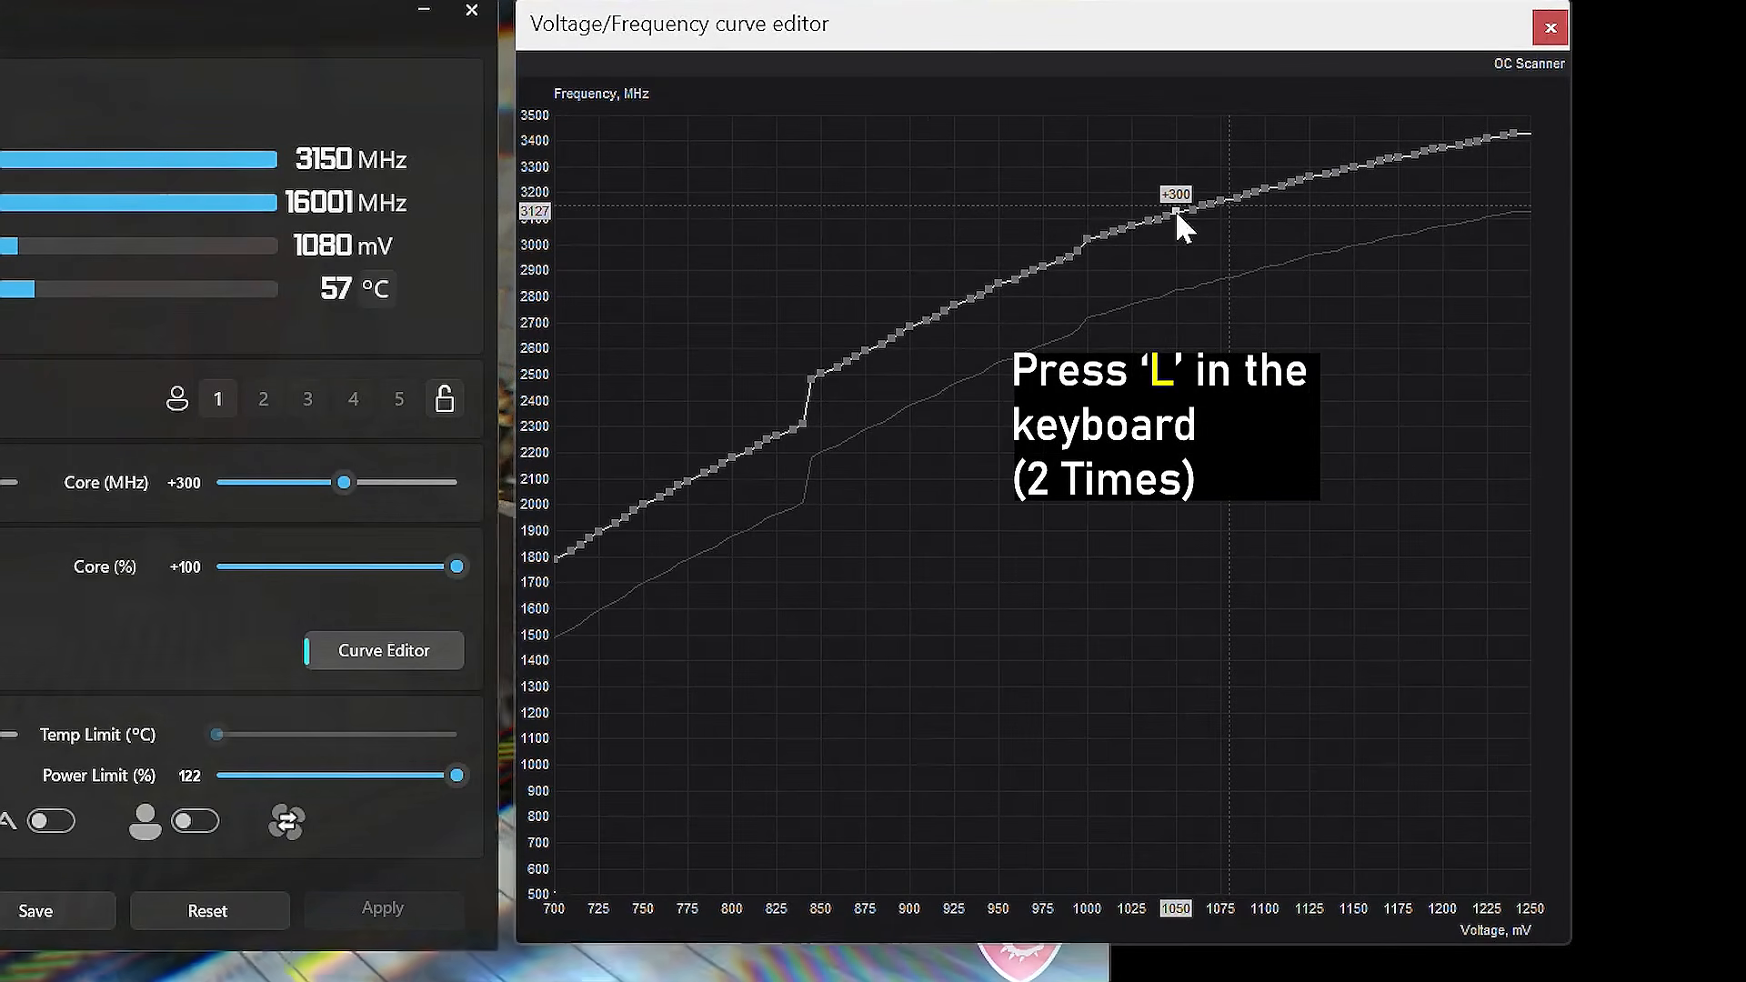
pyautogui.press('l')
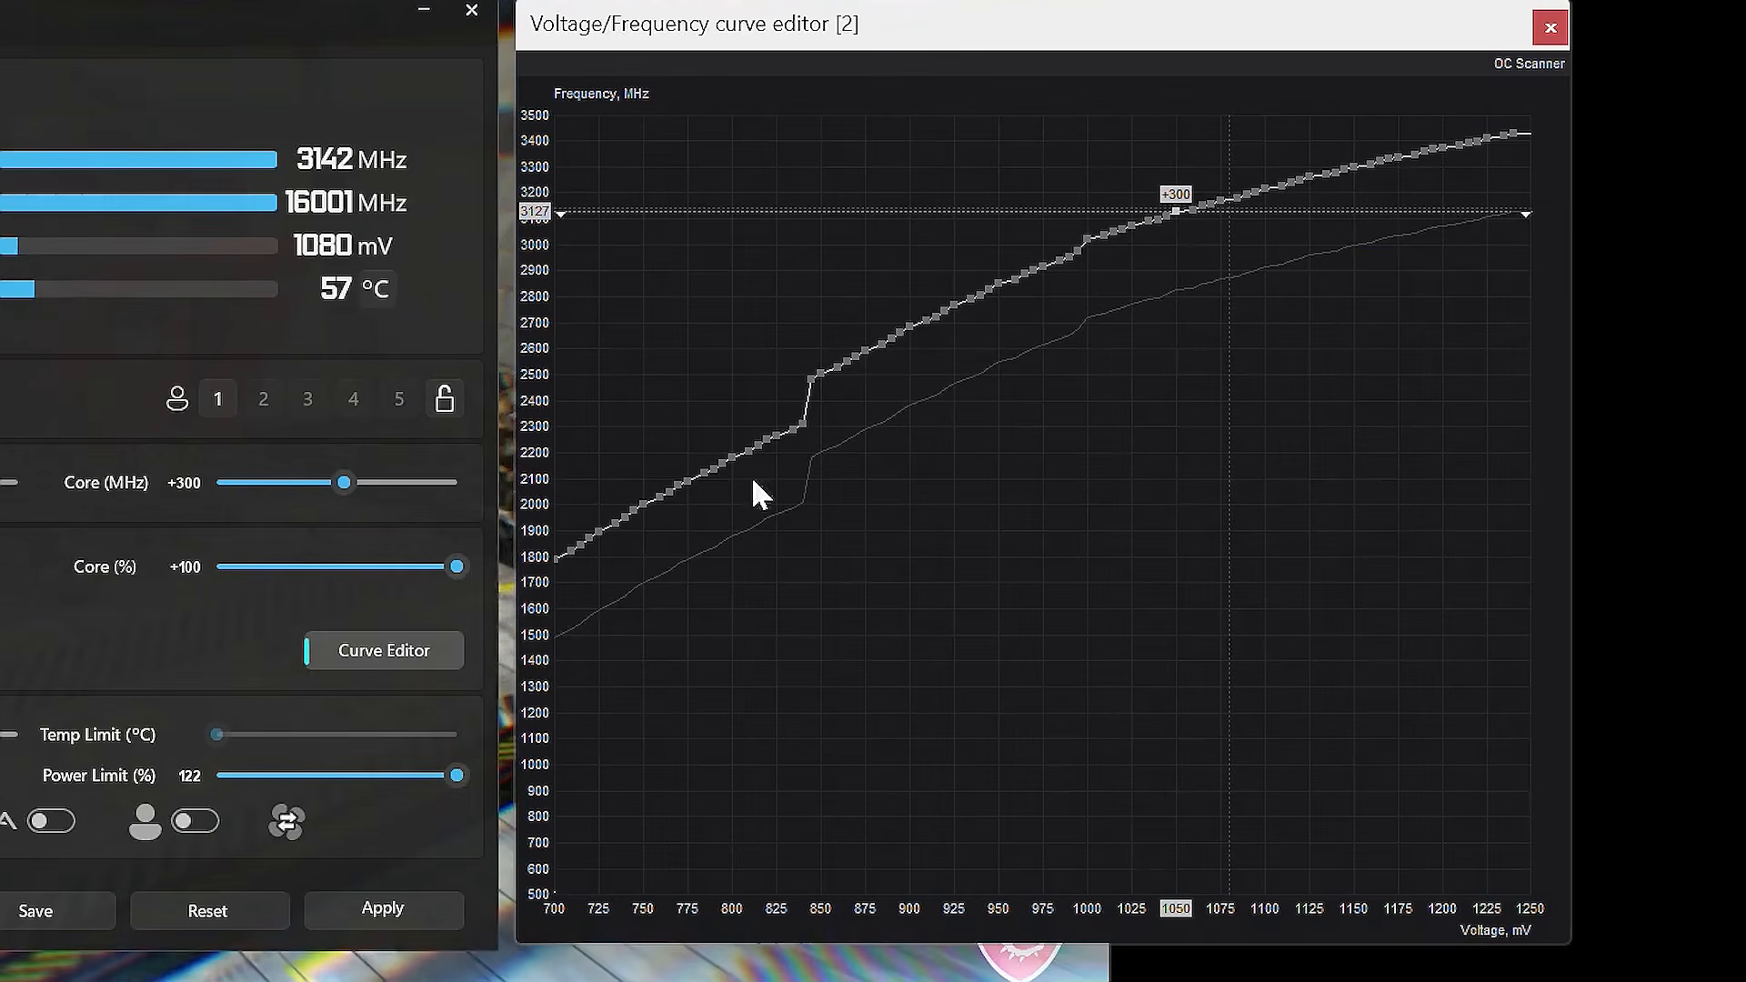
pyautogui.click(429, 908)
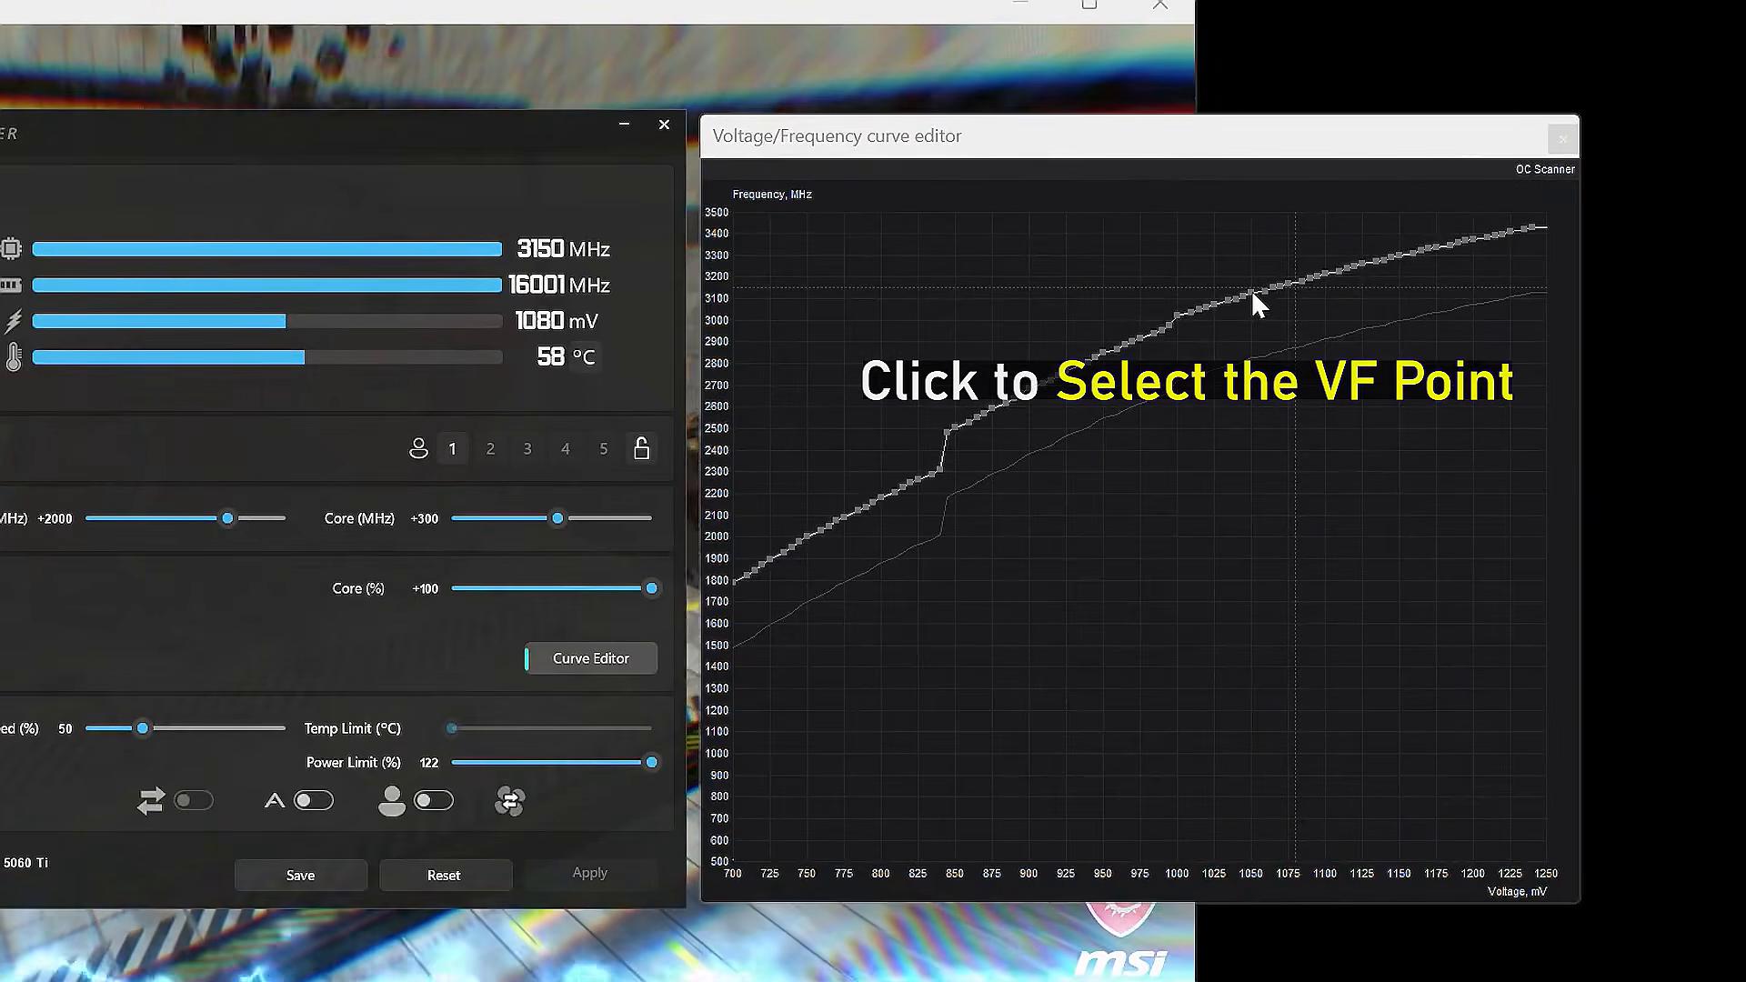
# Step: Flatten the voltage/frequency curve from the 1050 mV point upward, apply it, and save it to user profile 2
pyautogui.click(1424, 382)
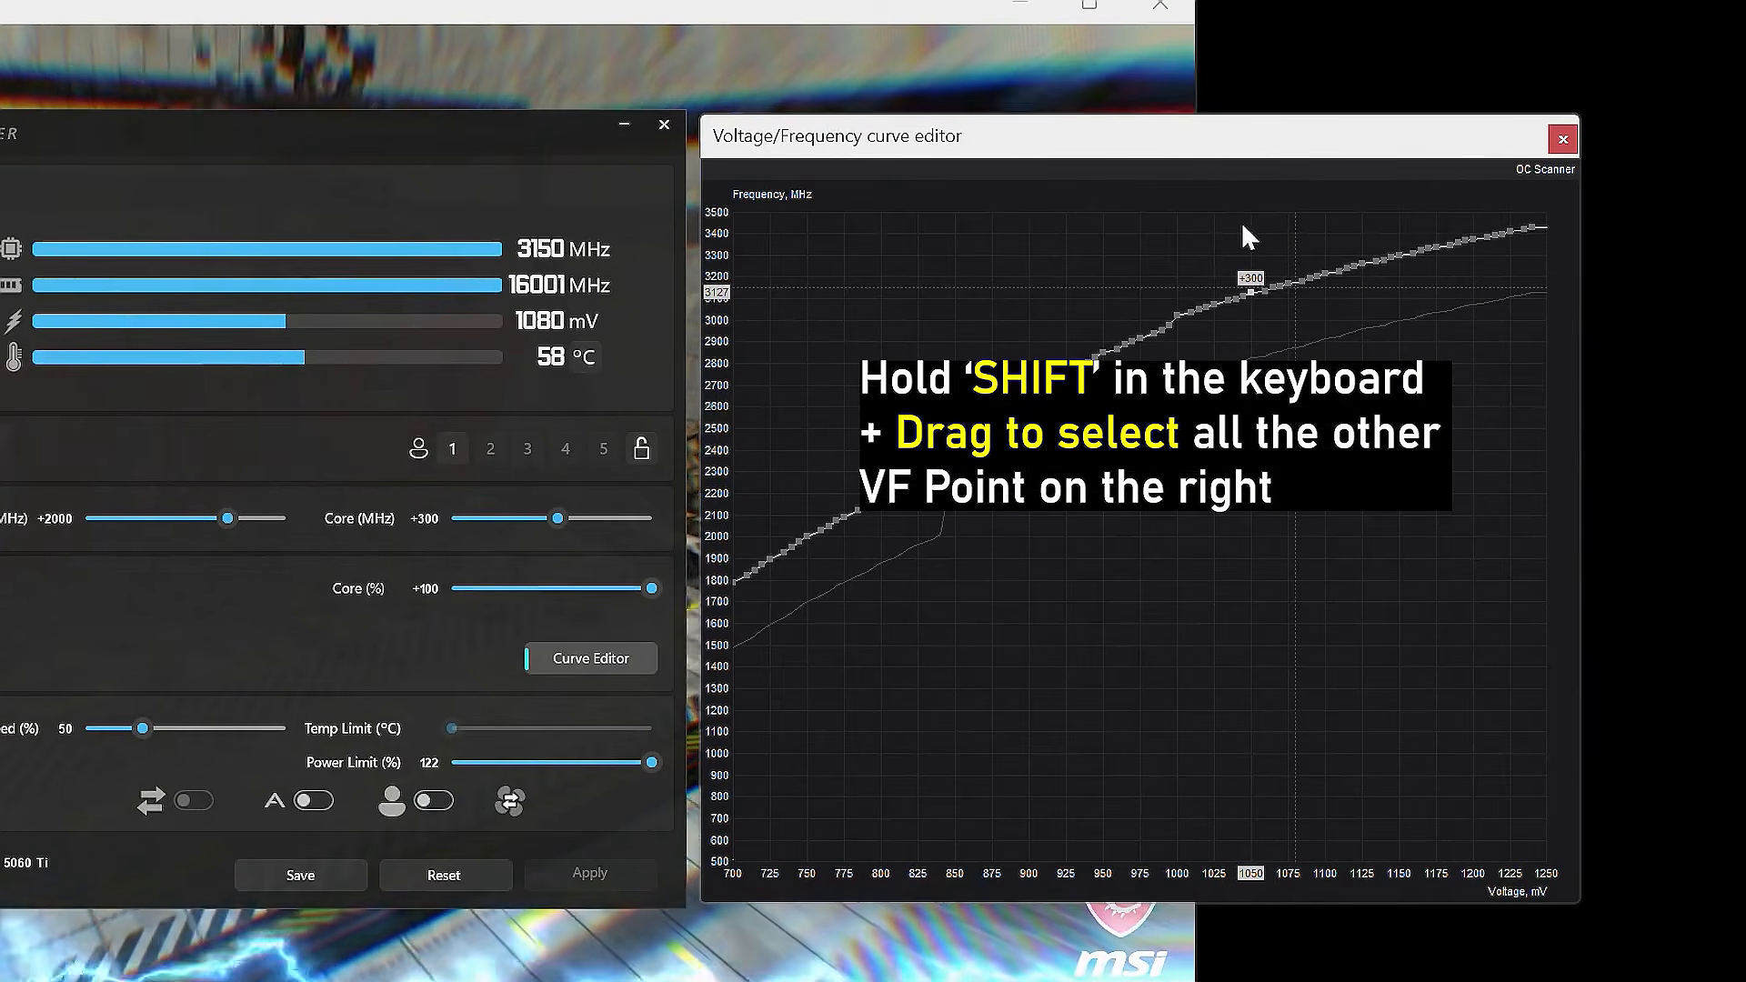
pyautogui.moveTo(1242, 223); pyautogui.dragTo(1325, 261)
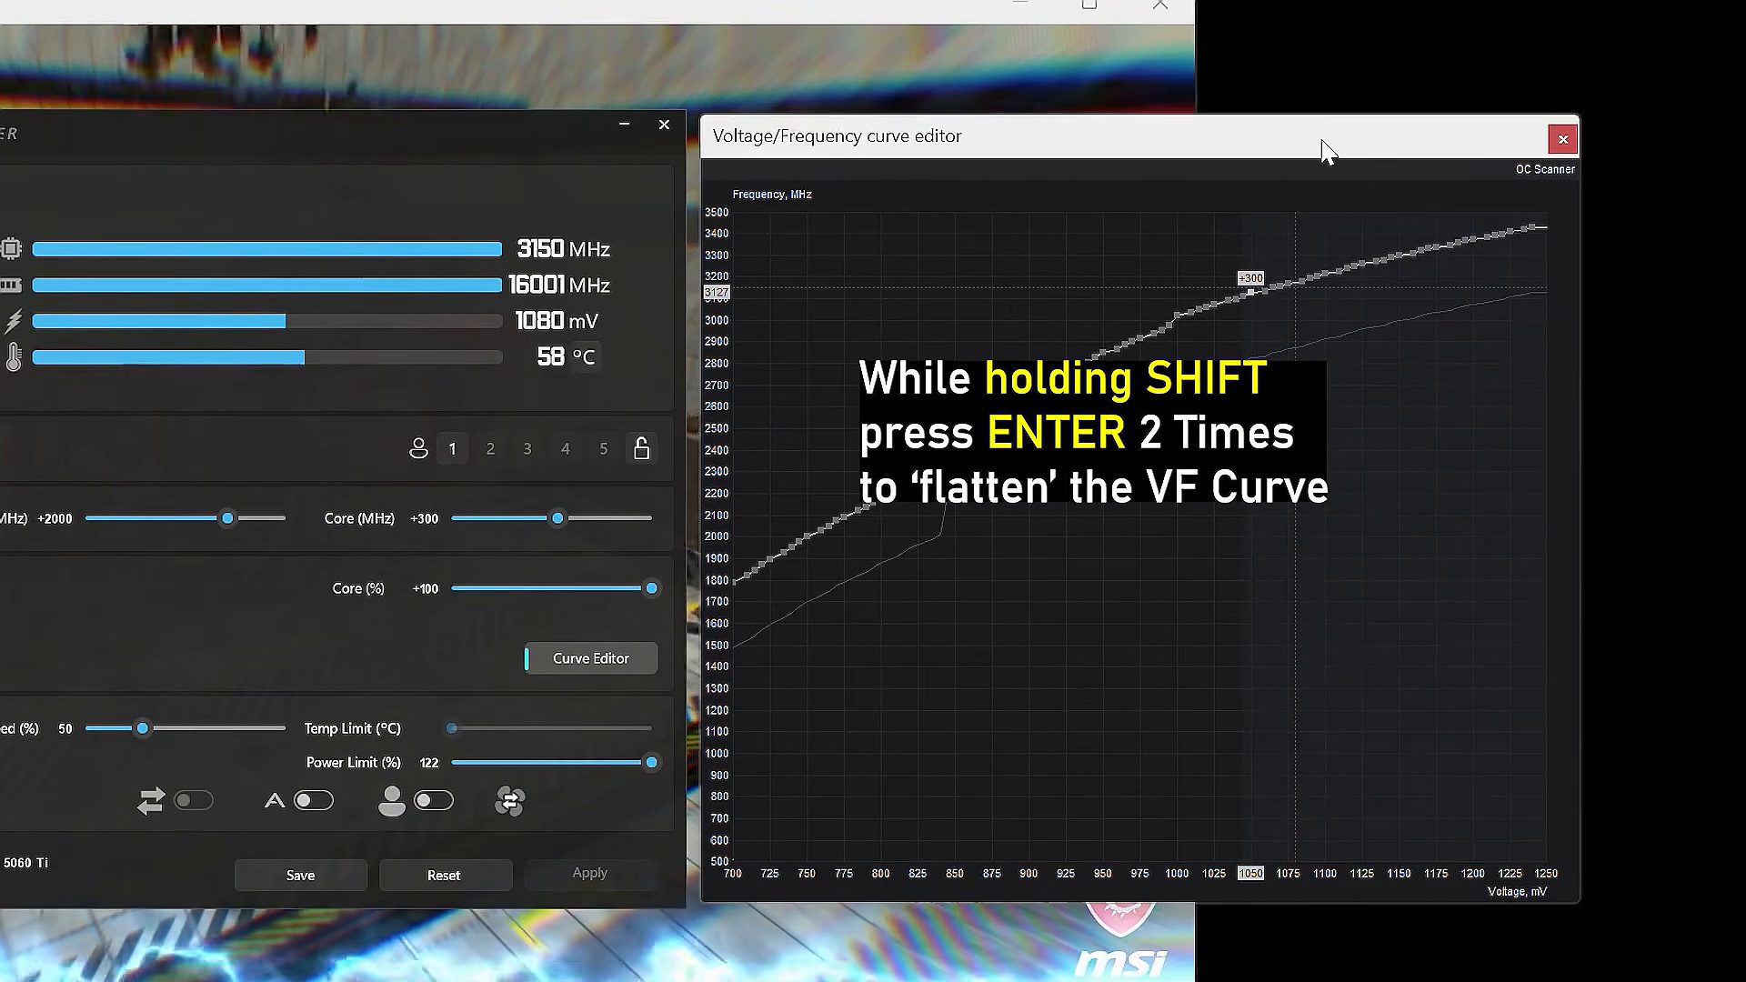
pyautogui.hotkey('shift', 'Return')
pyautogui.hotkey('shift', 'Return')
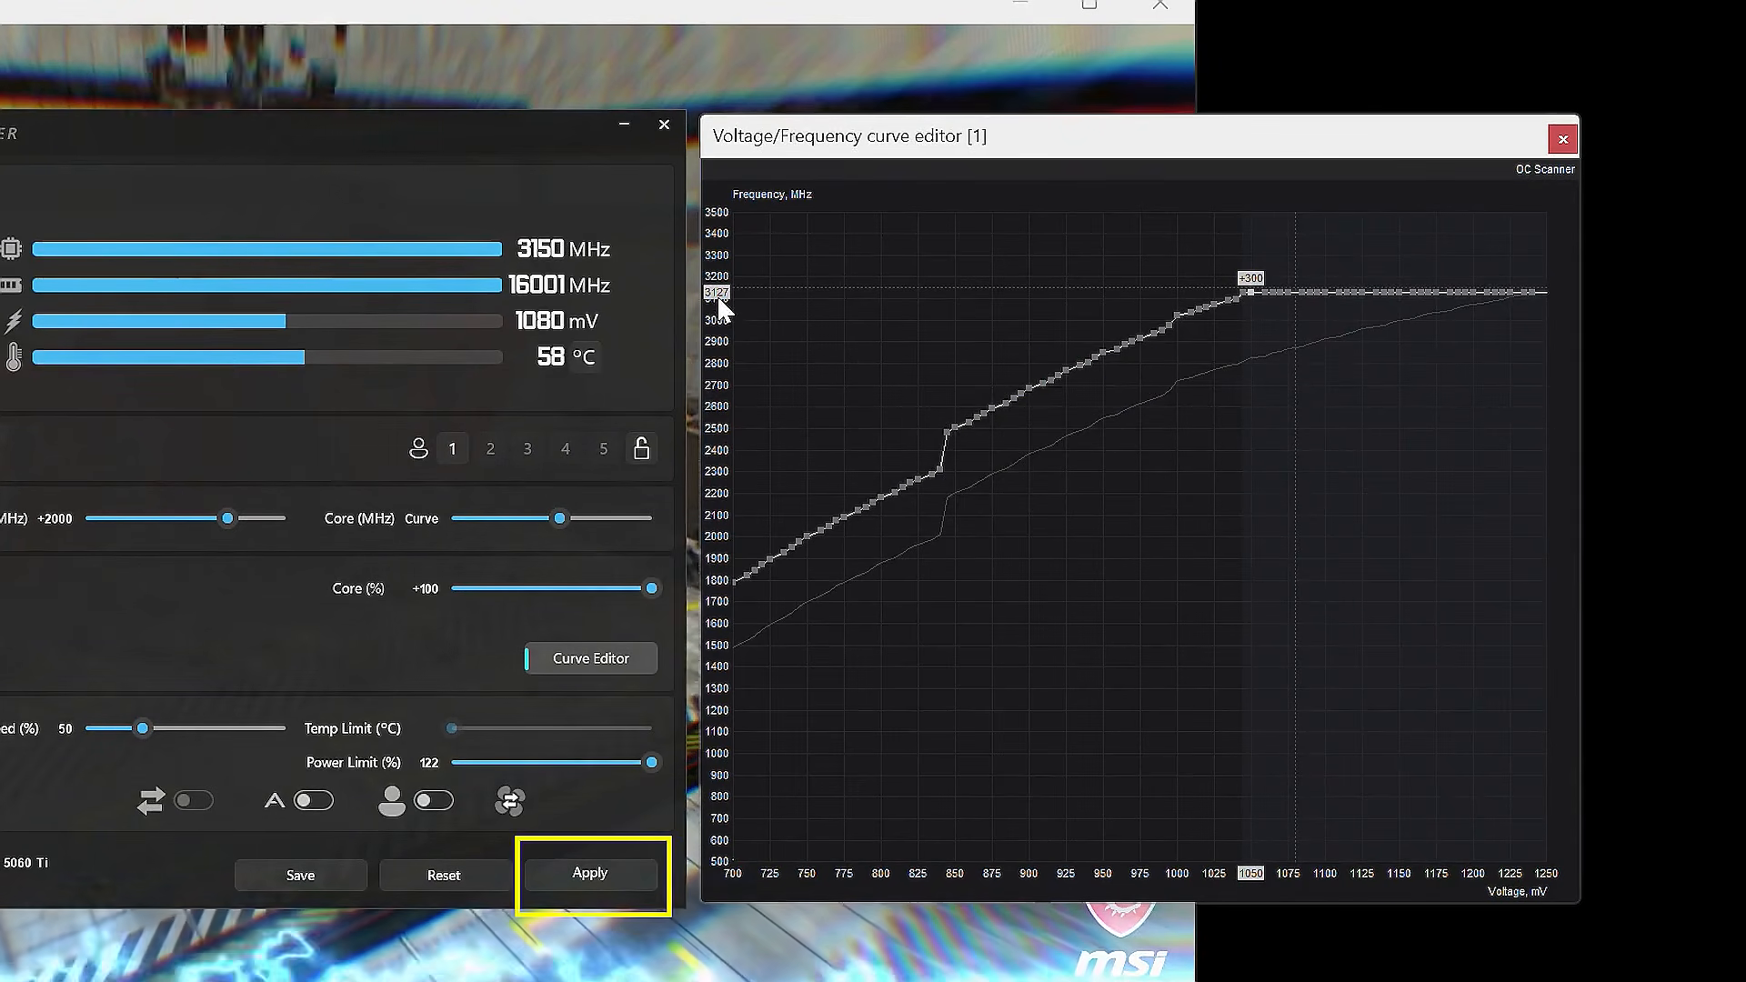
pyautogui.click(598, 871)
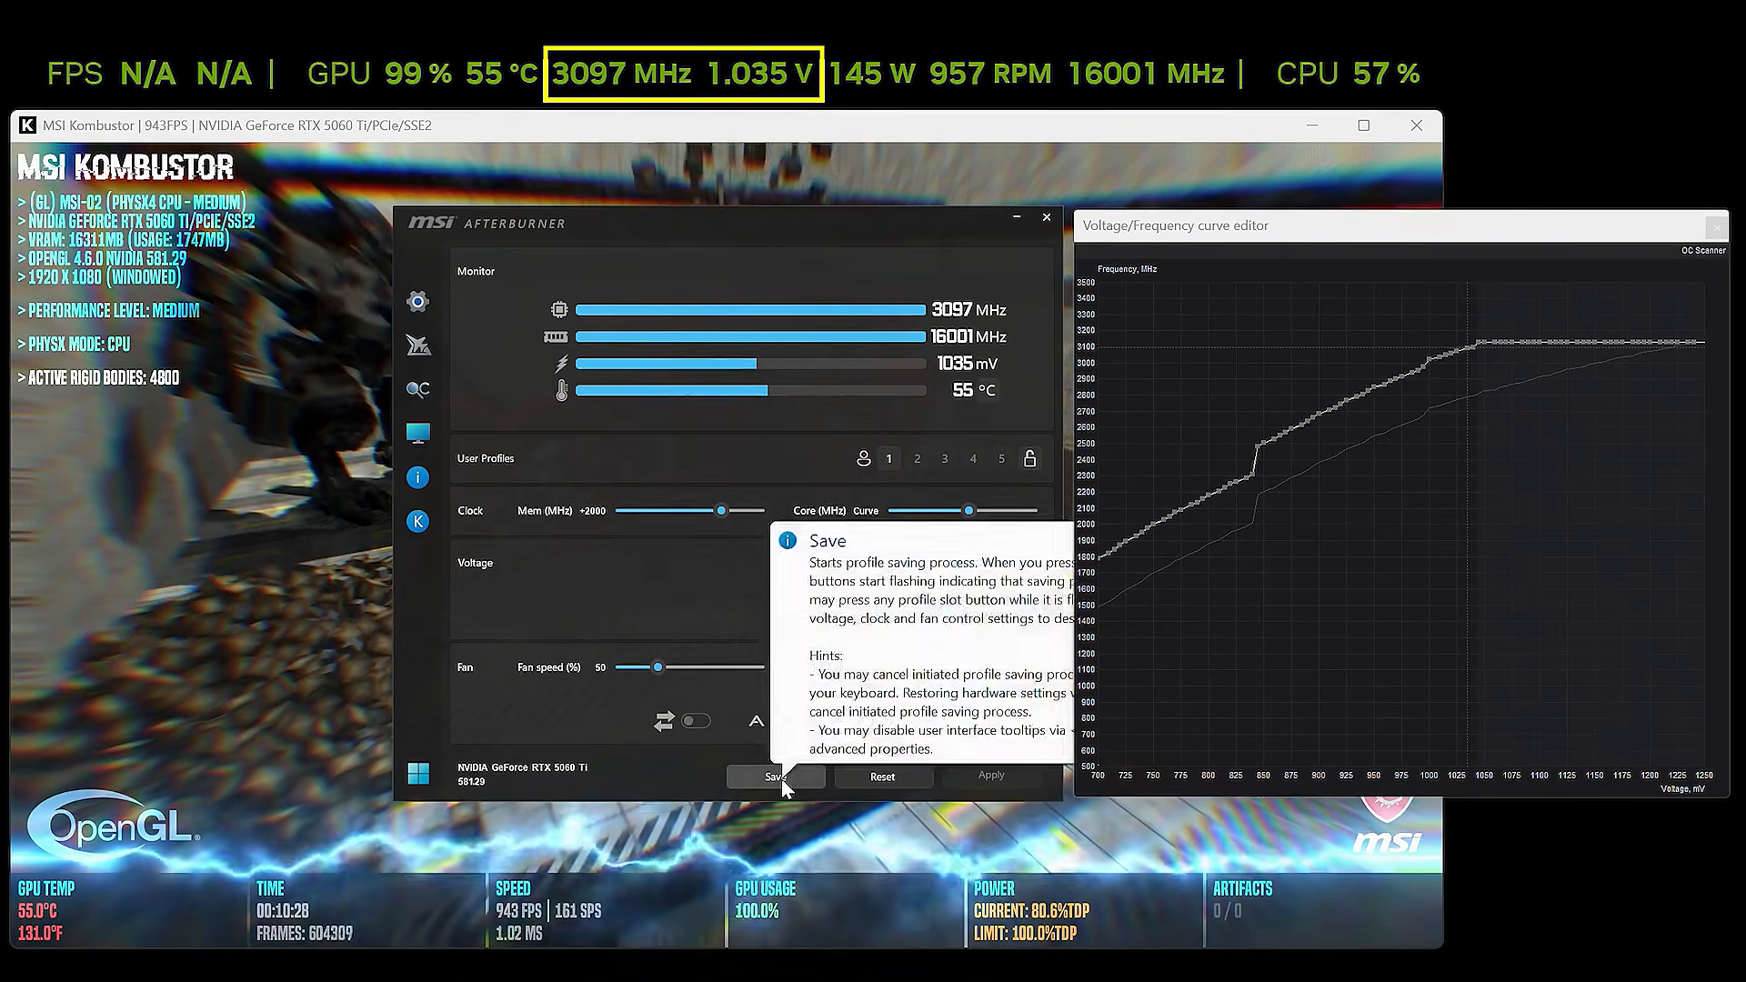
pyautogui.click(782, 778)
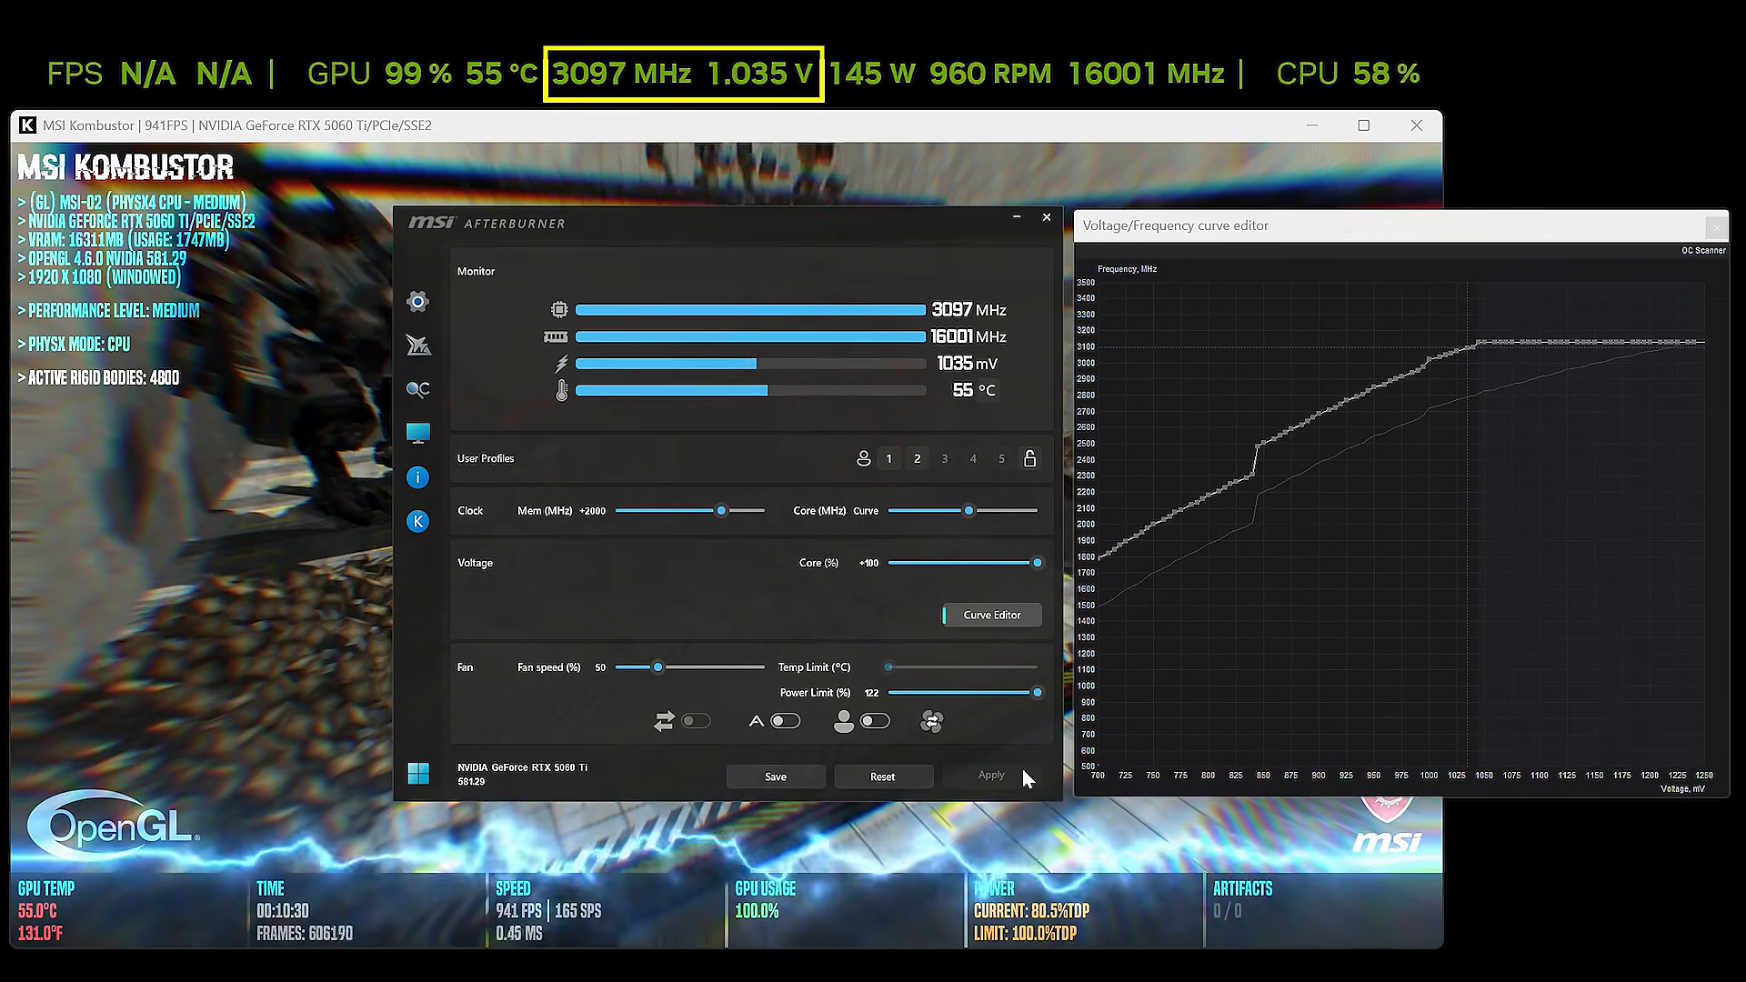
pyautogui.click(918, 459)
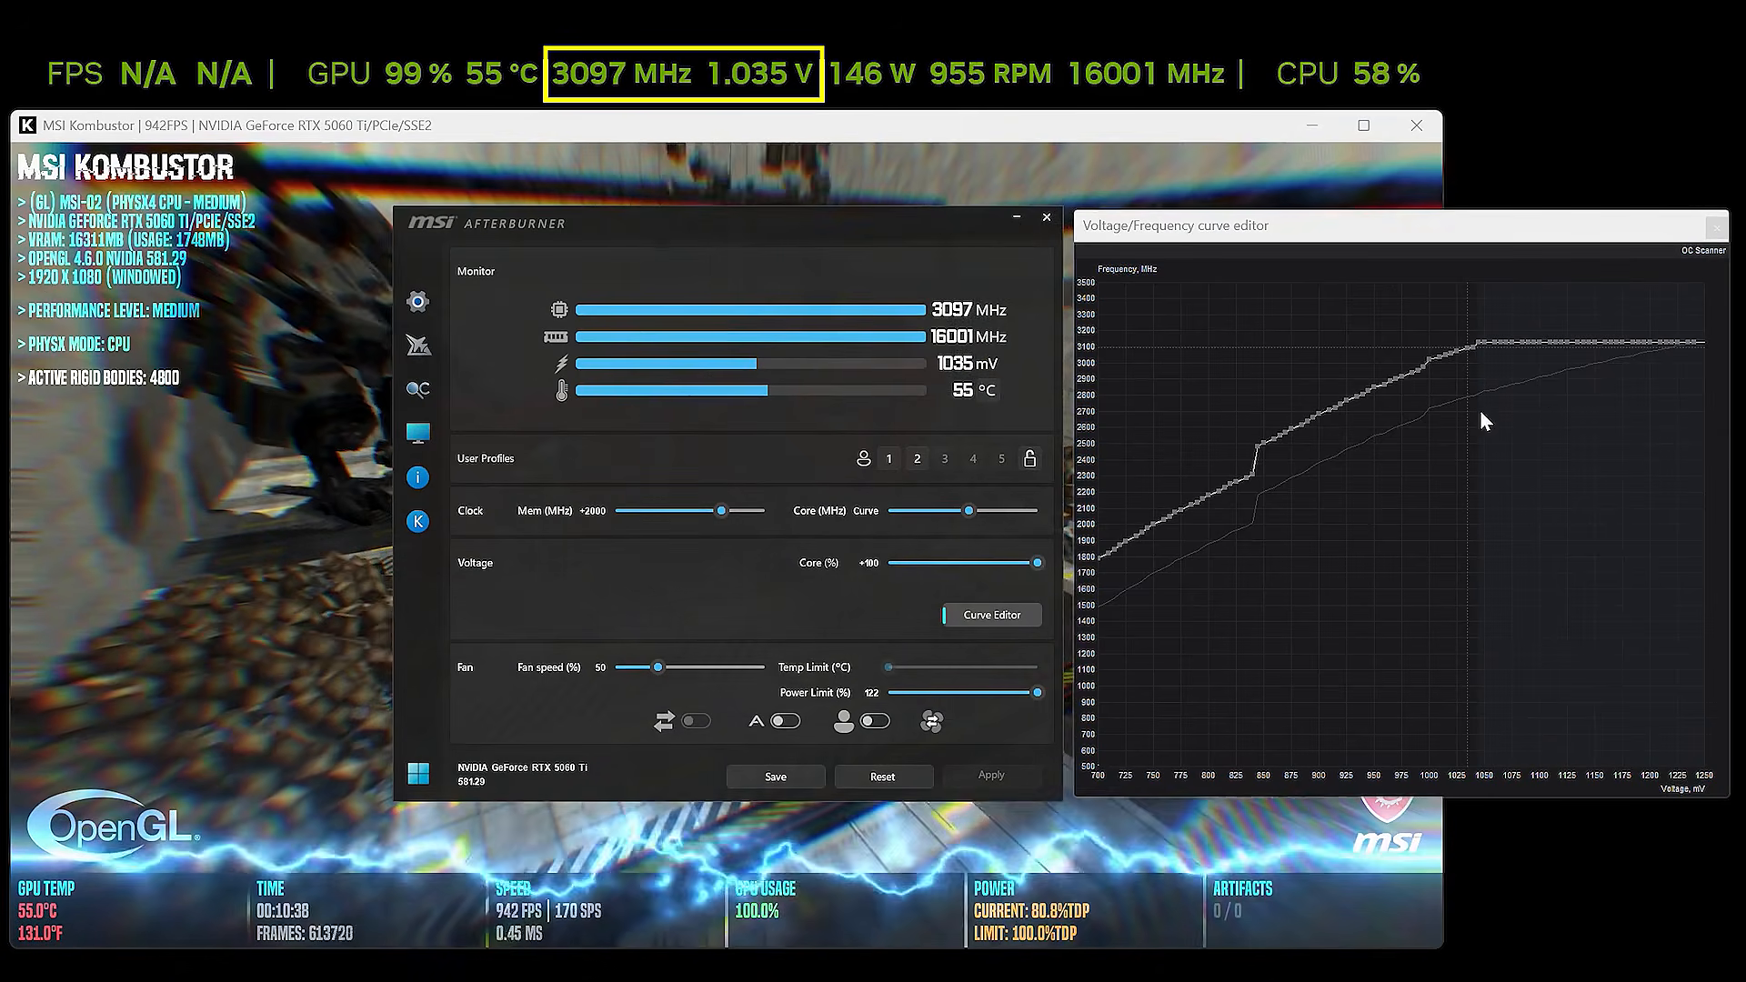
# Step: Load user profile 1, then lock the curve at the 1050 mV point and apply it
pyautogui.click(888, 459)
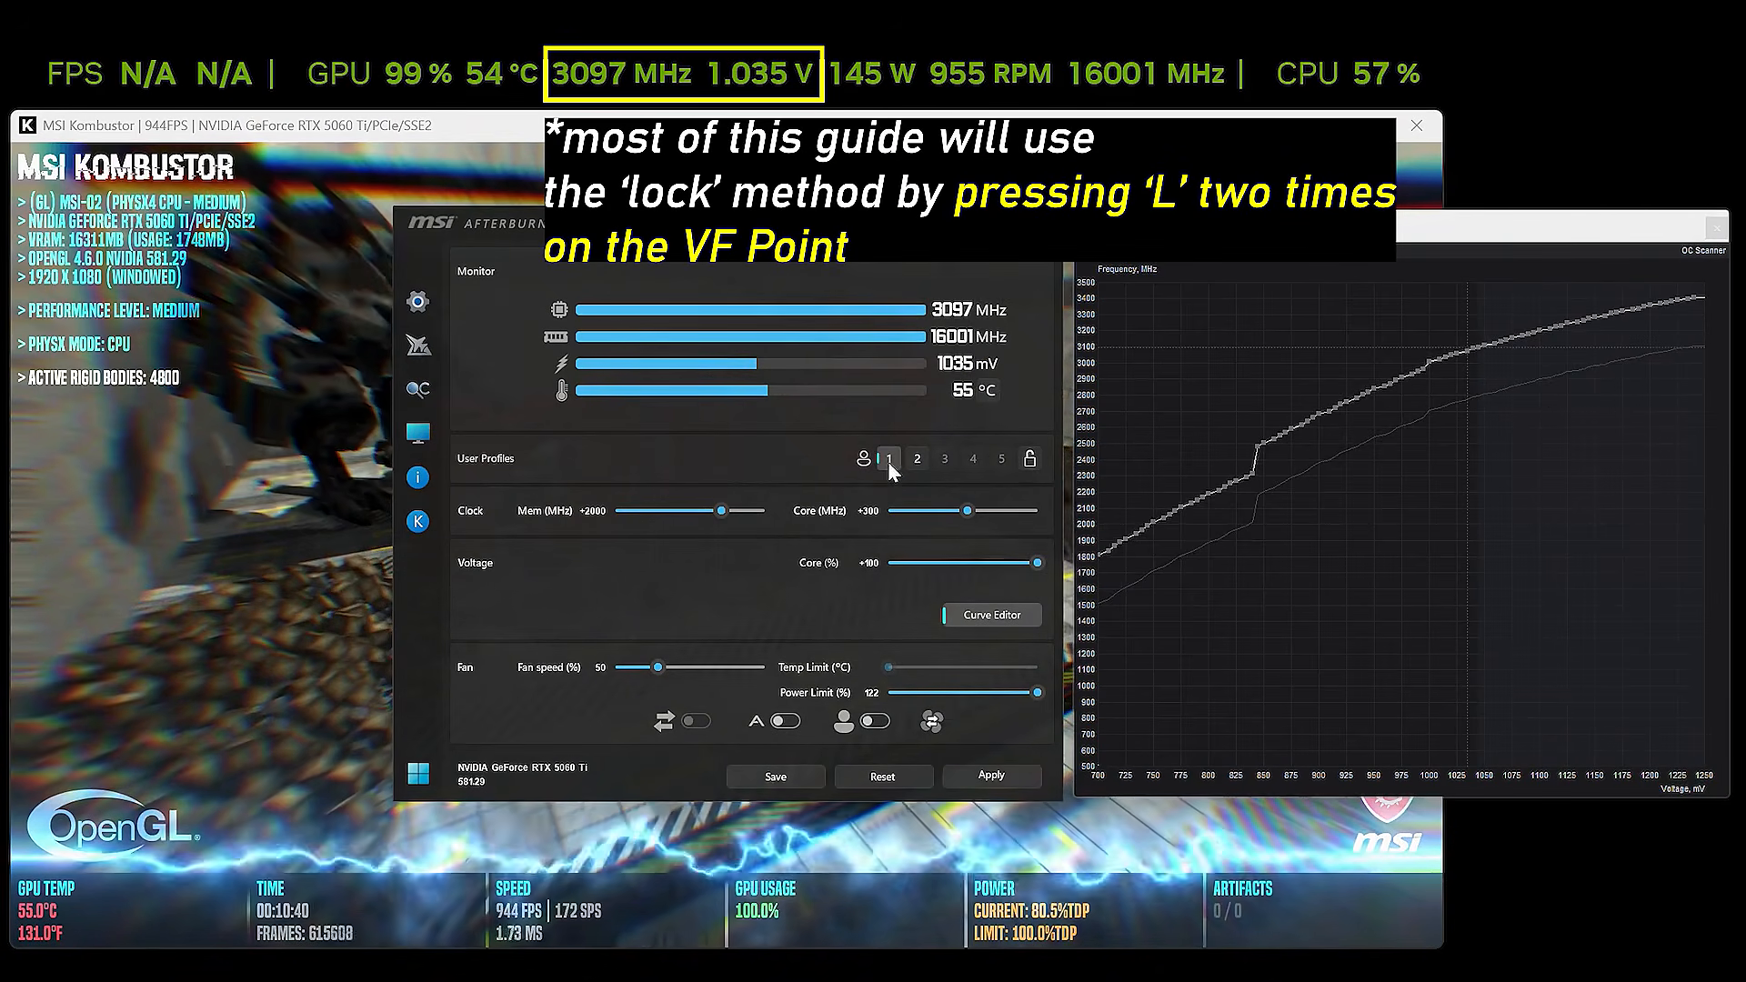
pyautogui.click(1484, 344)
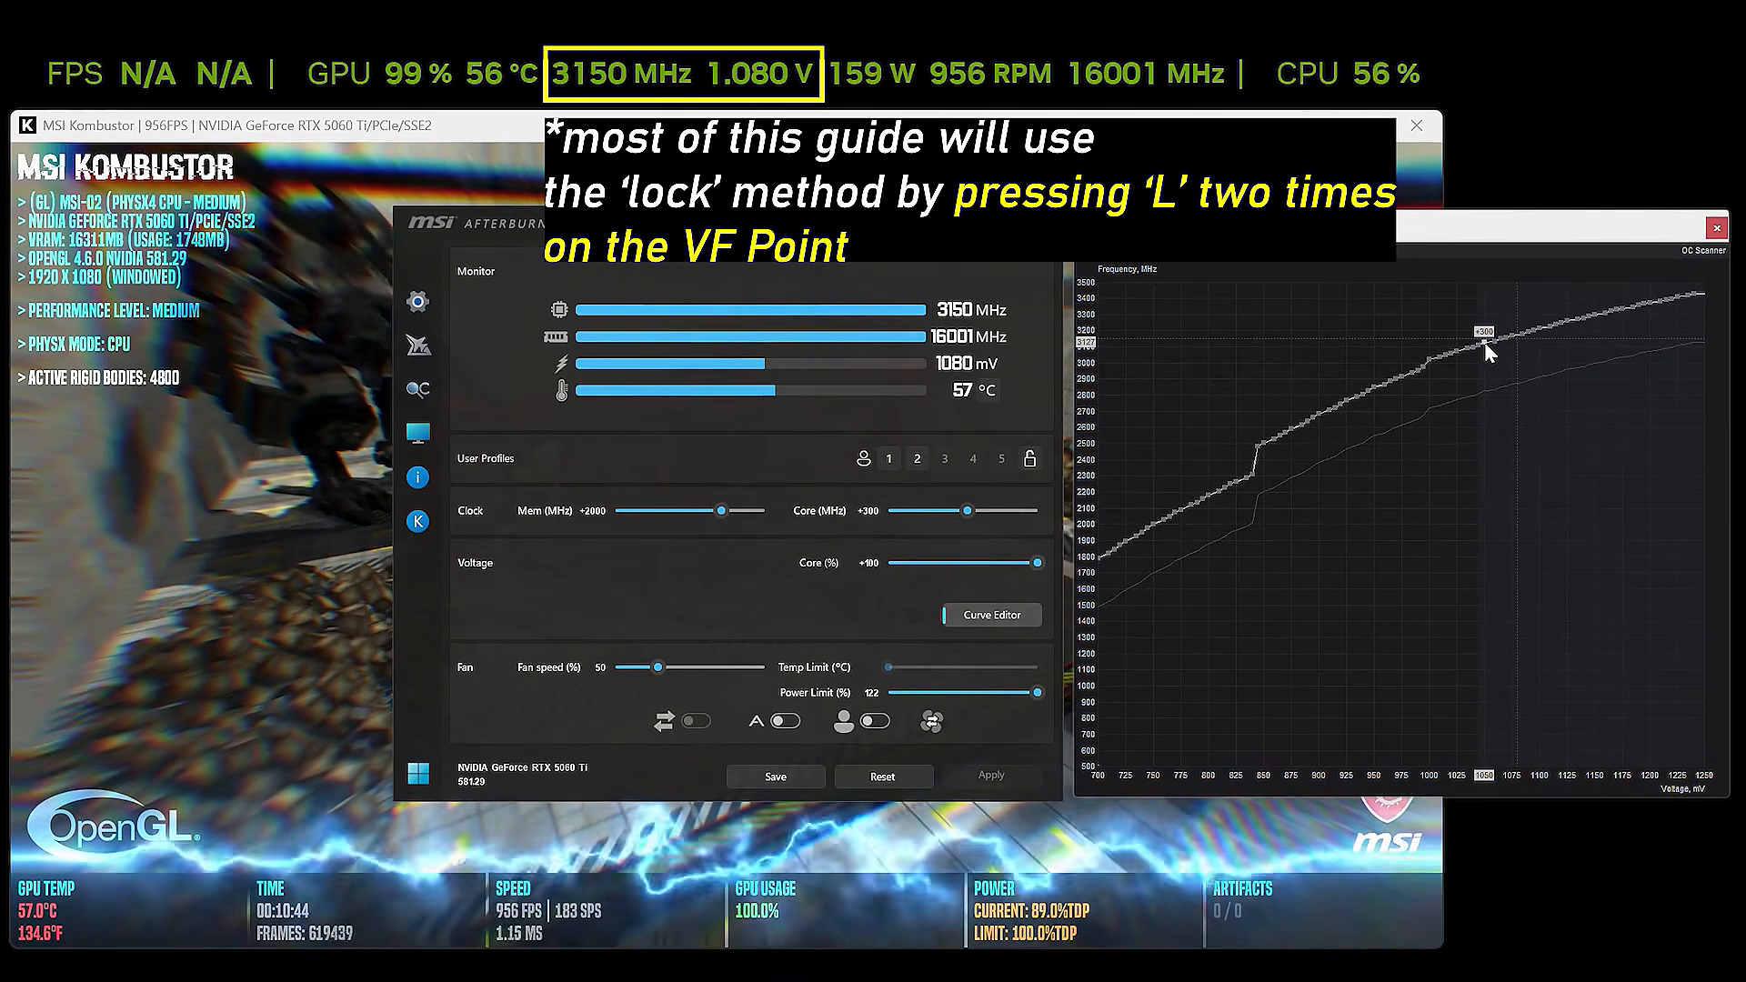
pyautogui.press('l')
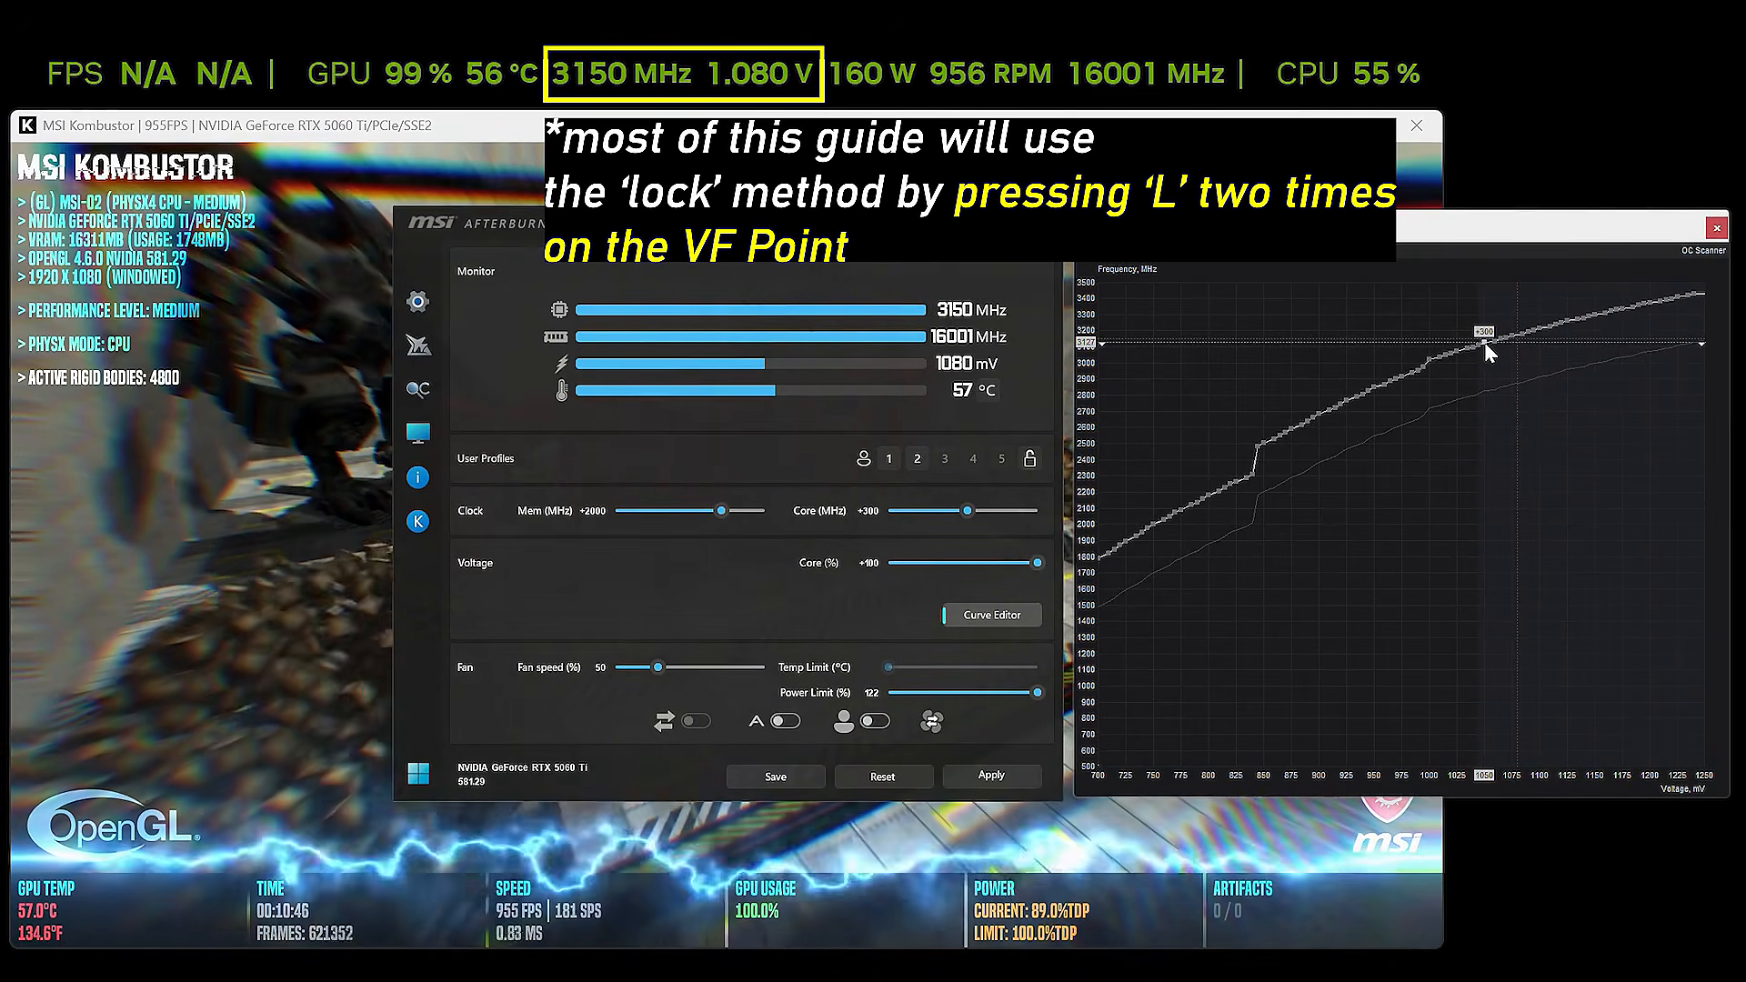
pyautogui.click(991, 775)
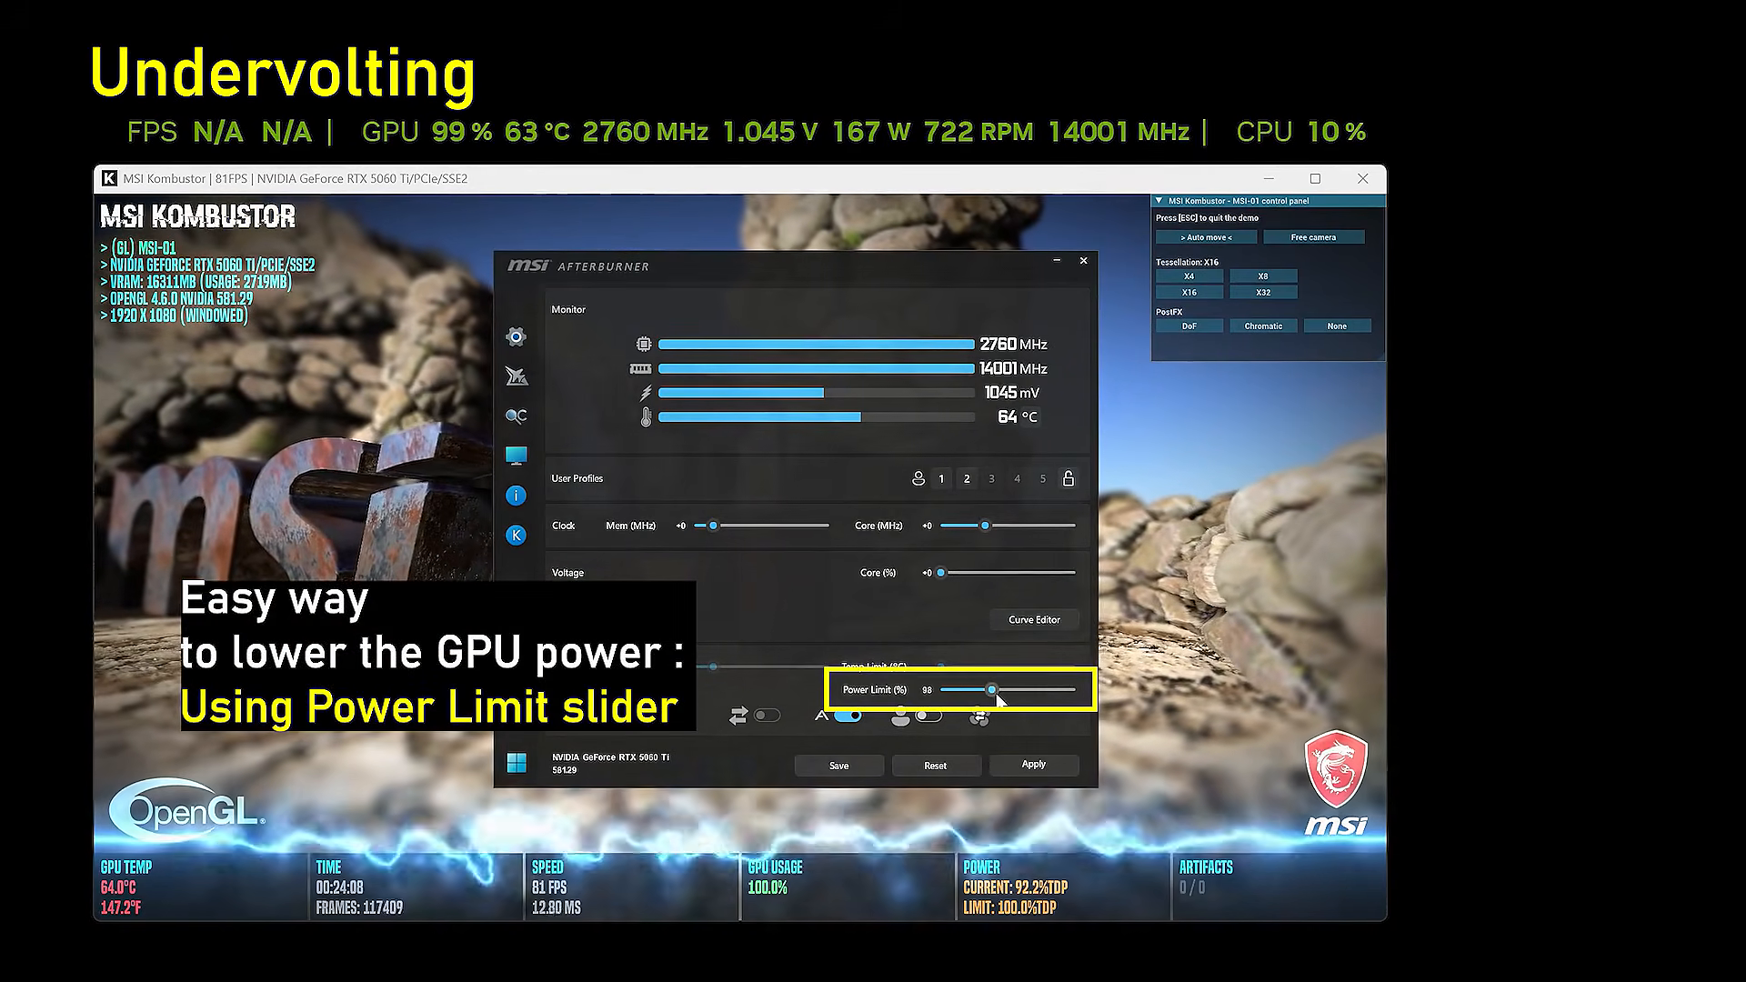
# Step: Lower the power limit to 83% and apply it
pyautogui.moveTo(987, 698); pyautogui.dragTo(940, 701)
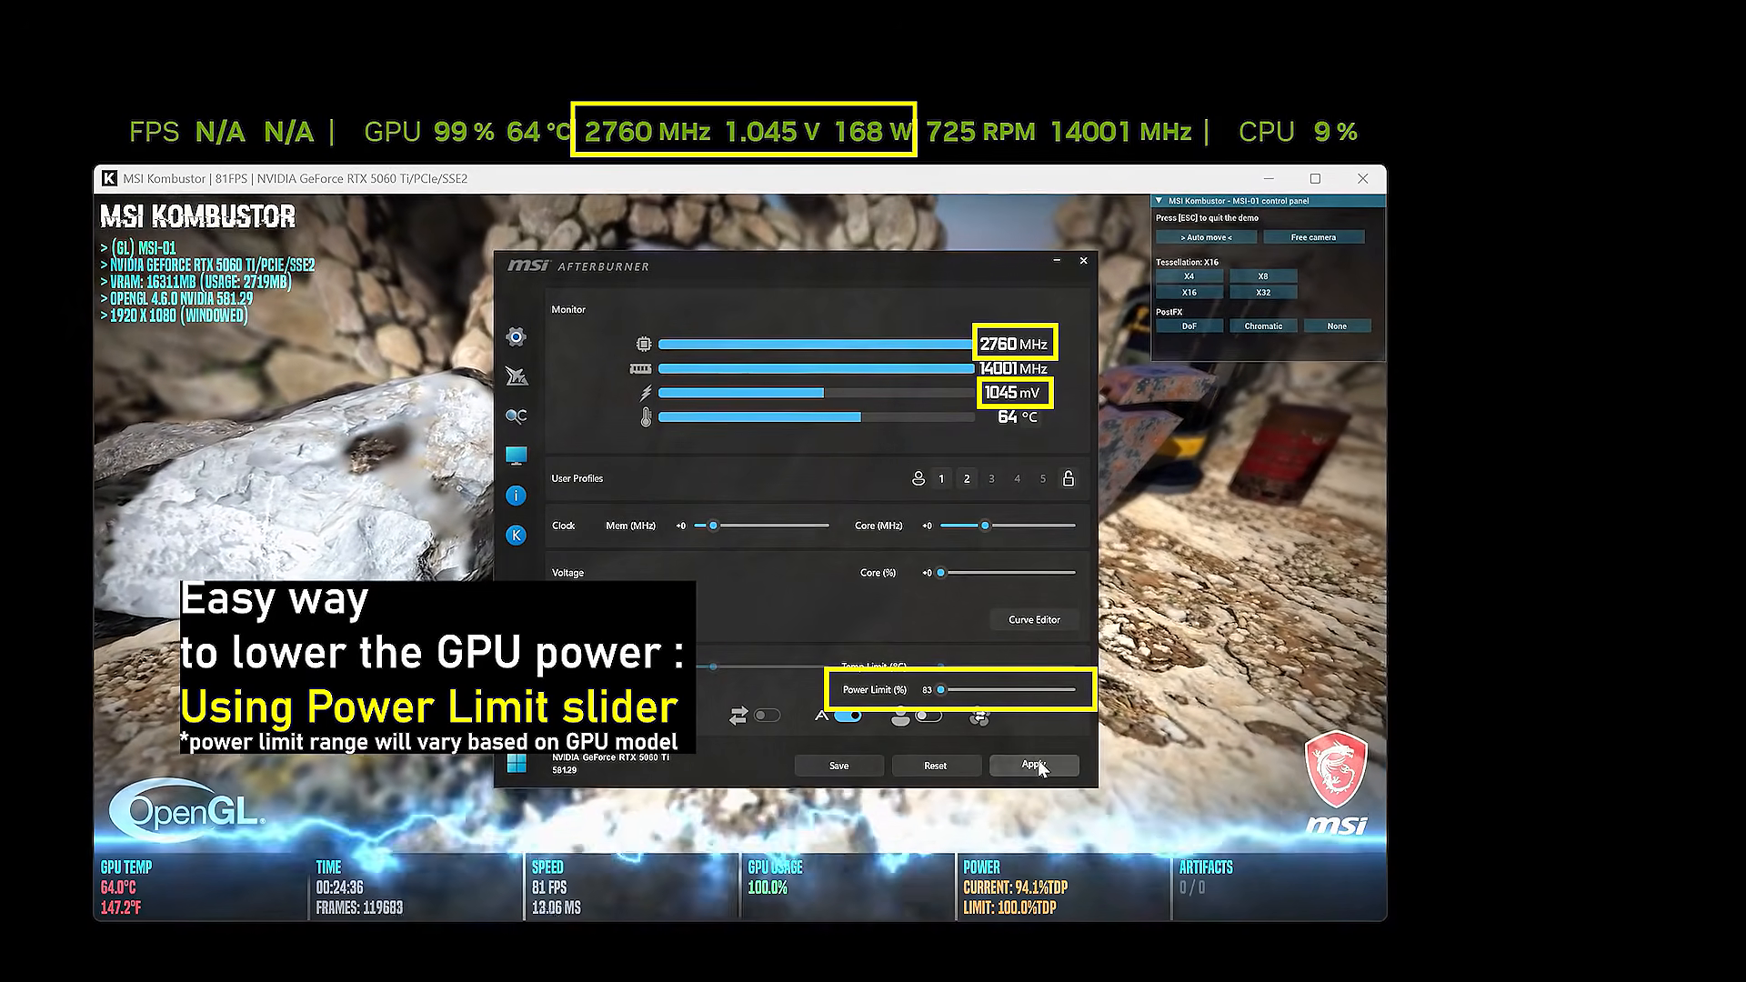
pyautogui.click(1038, 764)
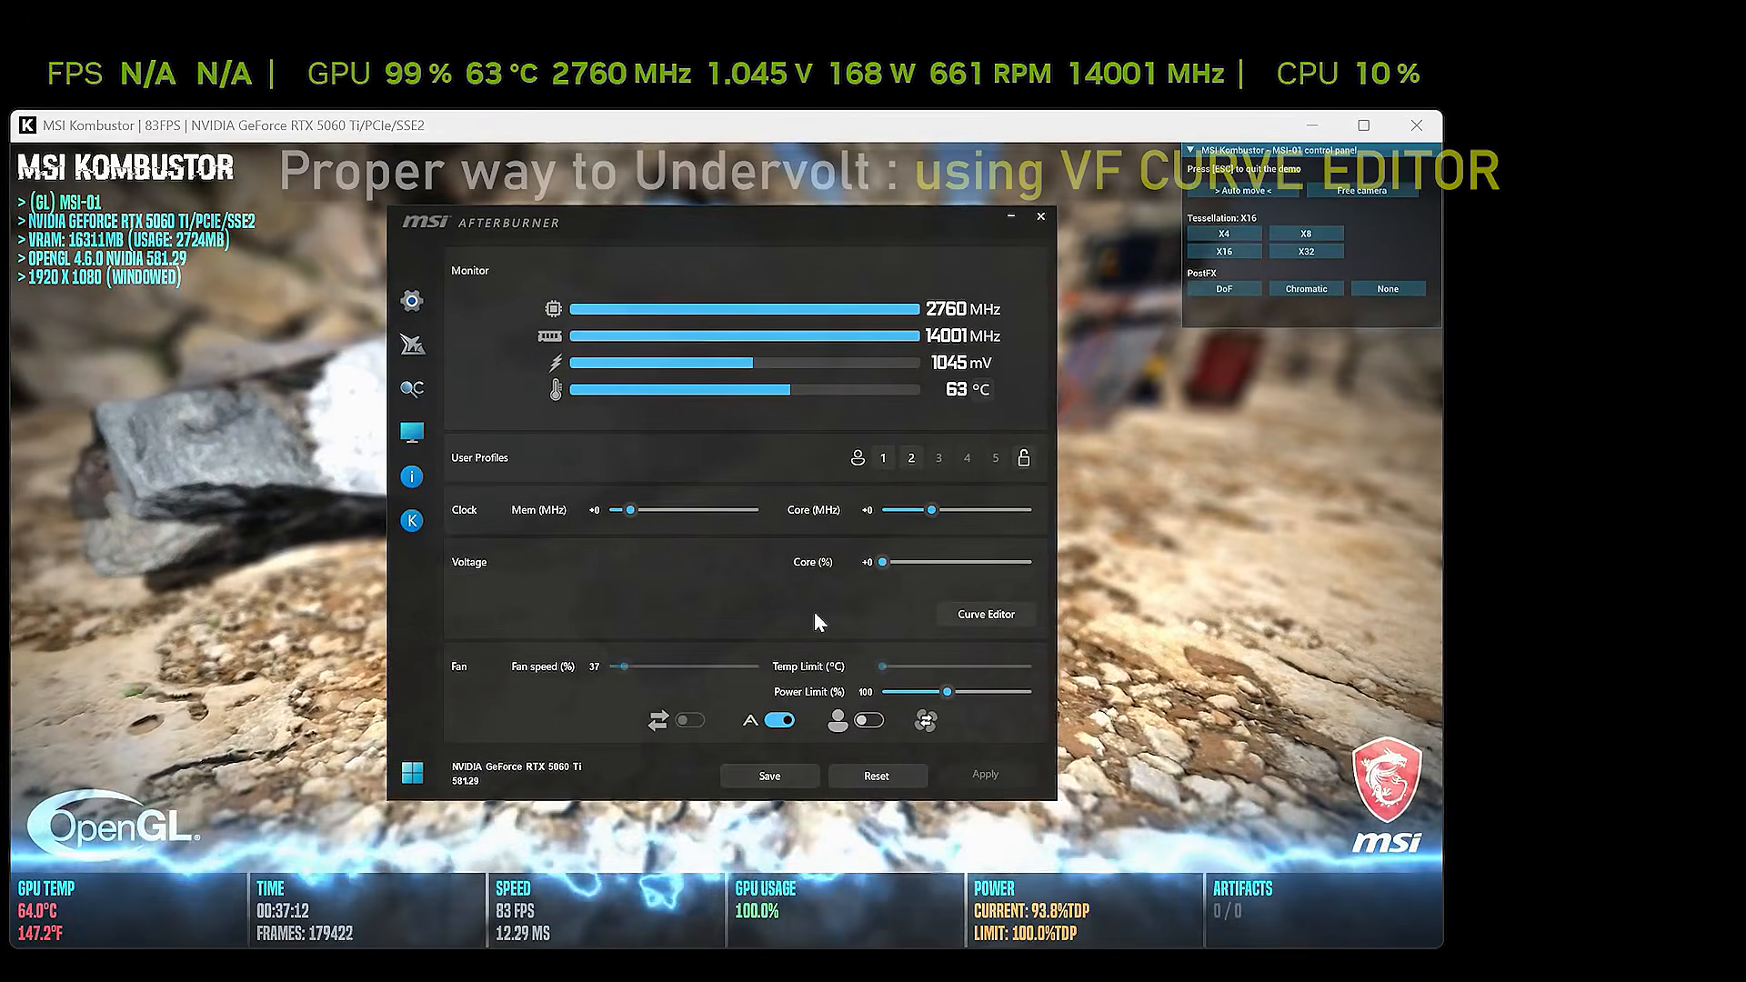
# Step: Open the voltage/frequency curve editor, lock the stock curve at the 950 mV point, and apply the lock
pyautogui.click(953, 619)
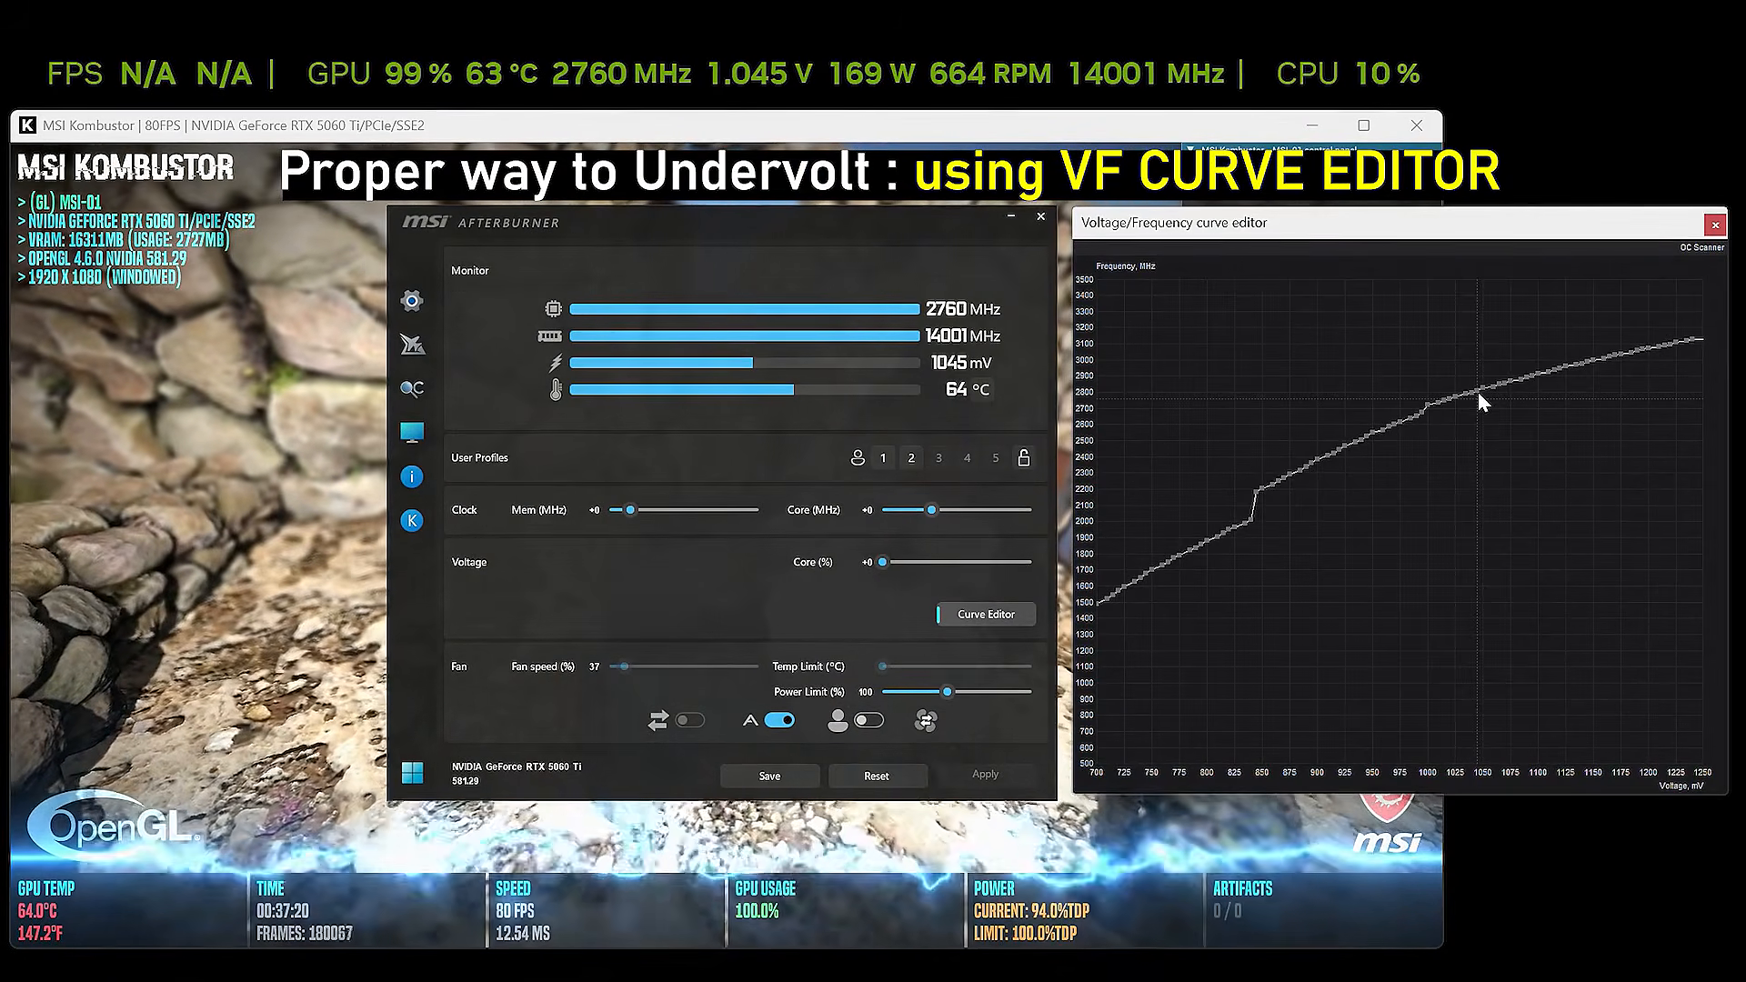
pyautogui.click(1482, 389)
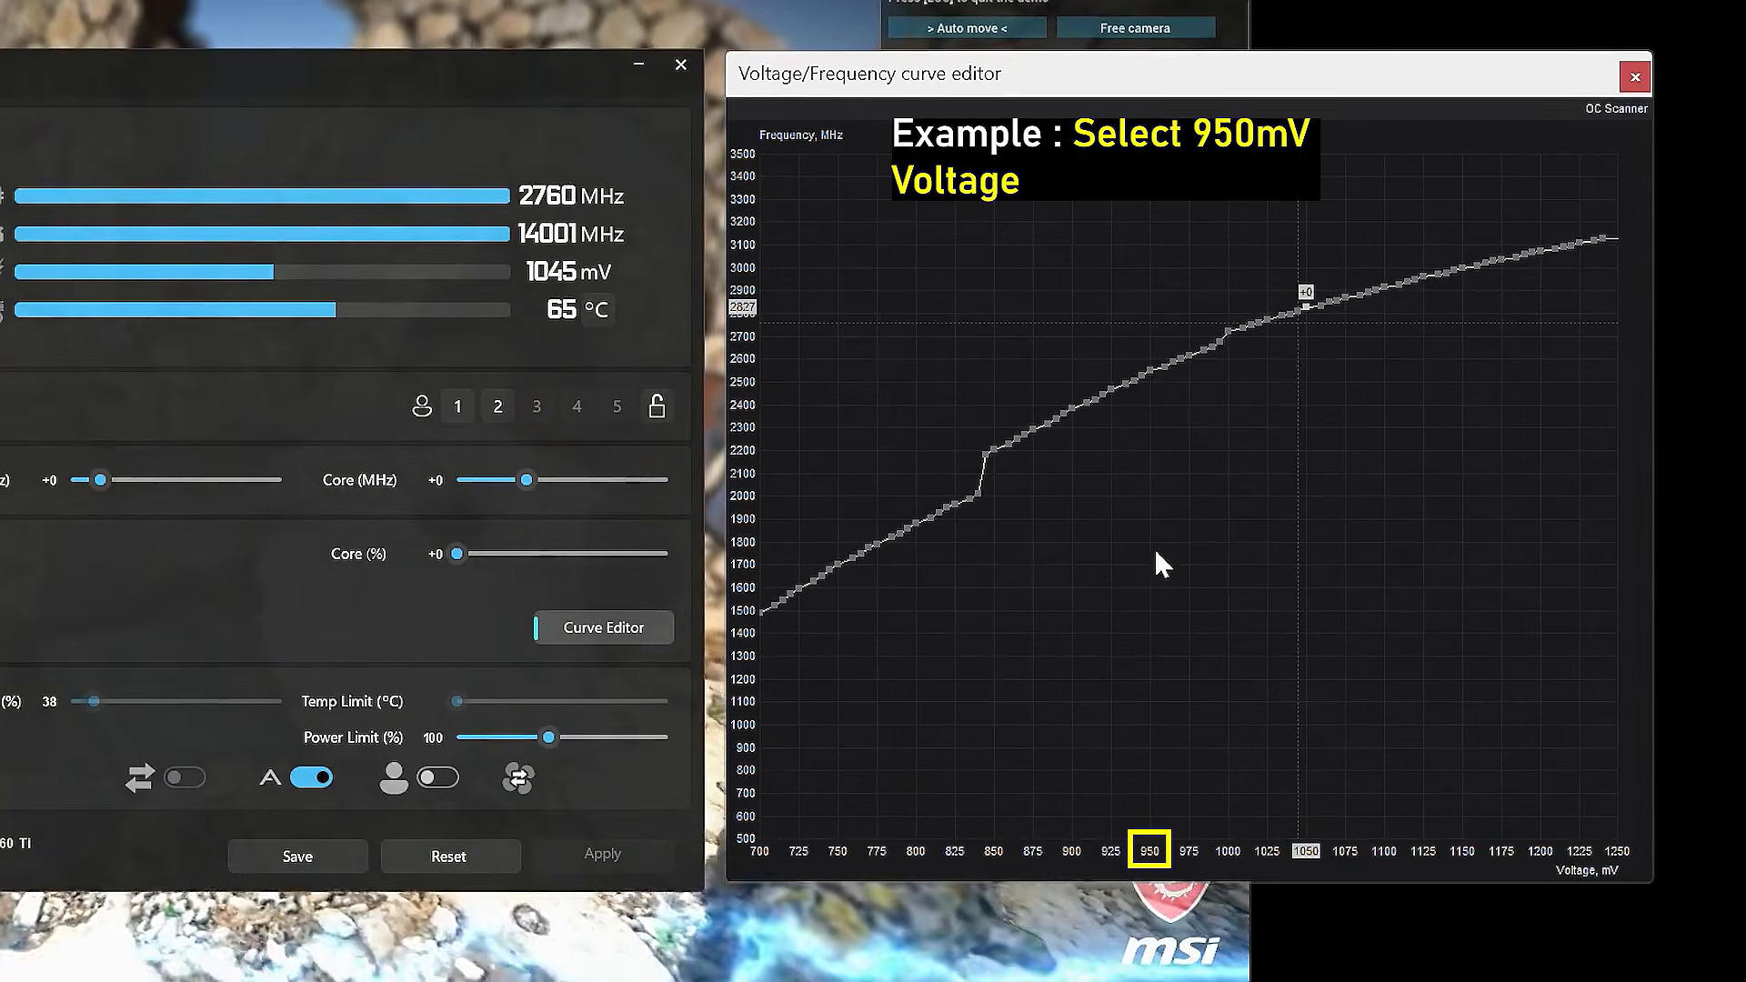
pyautogui.click(1151, 368)
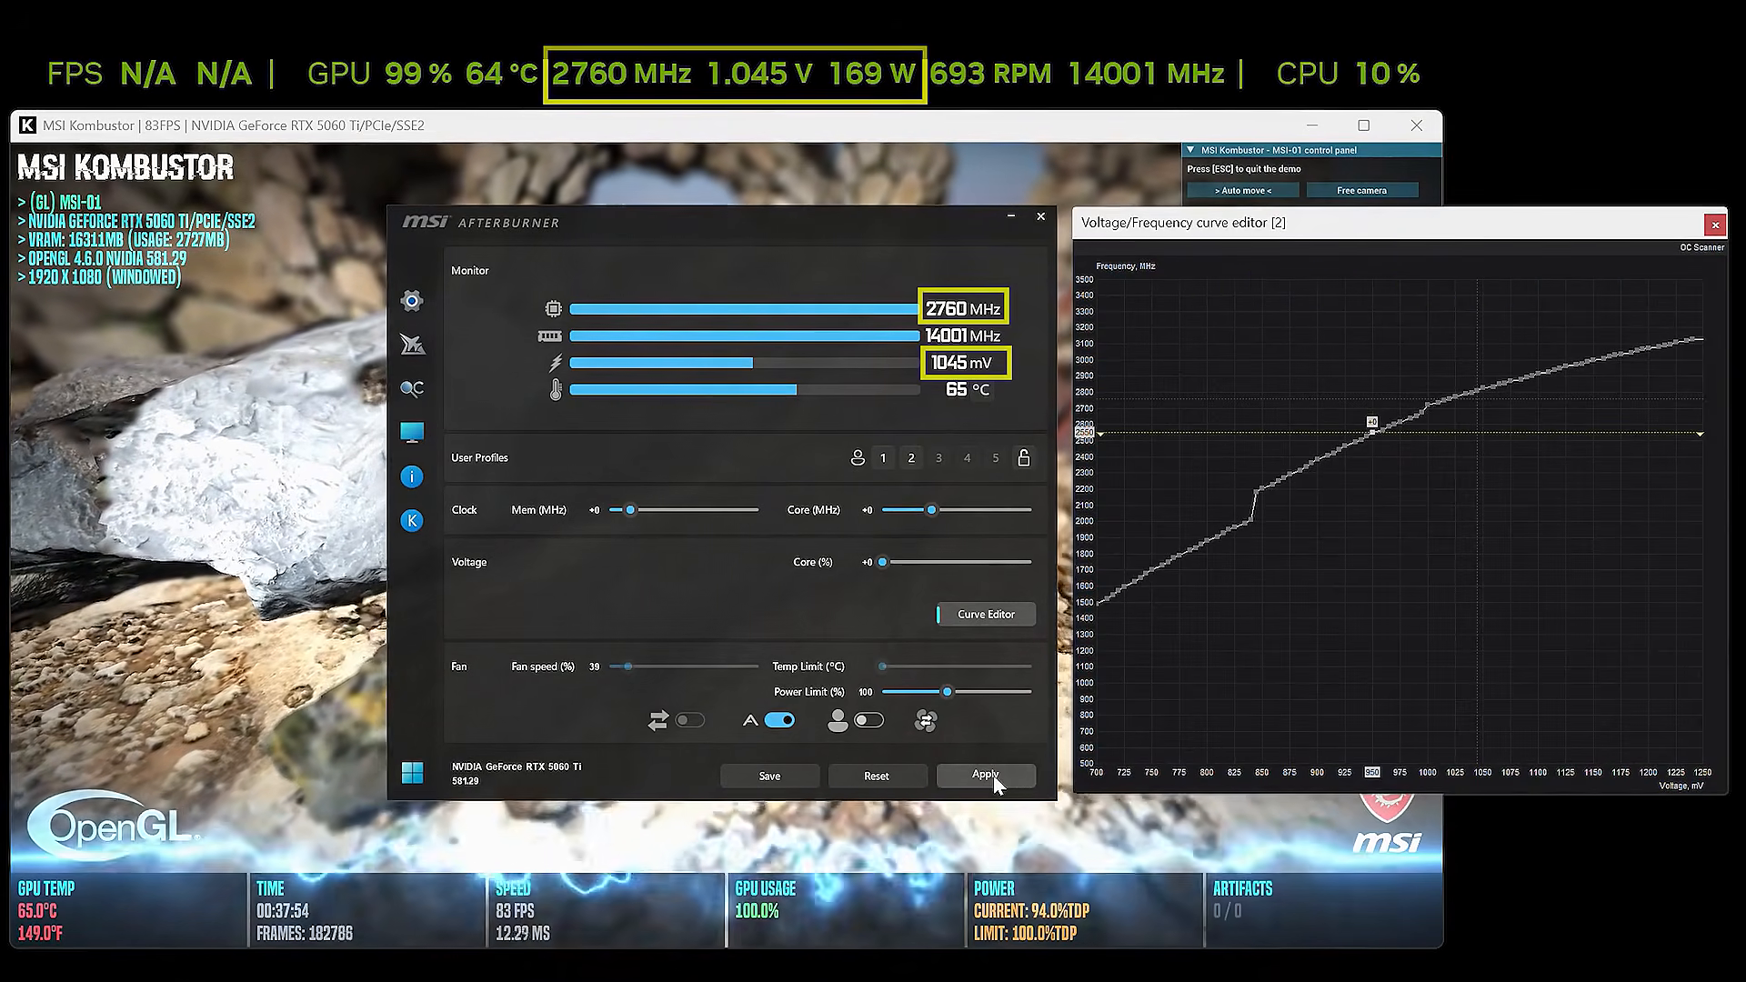
pyautogui.click(993, 775)
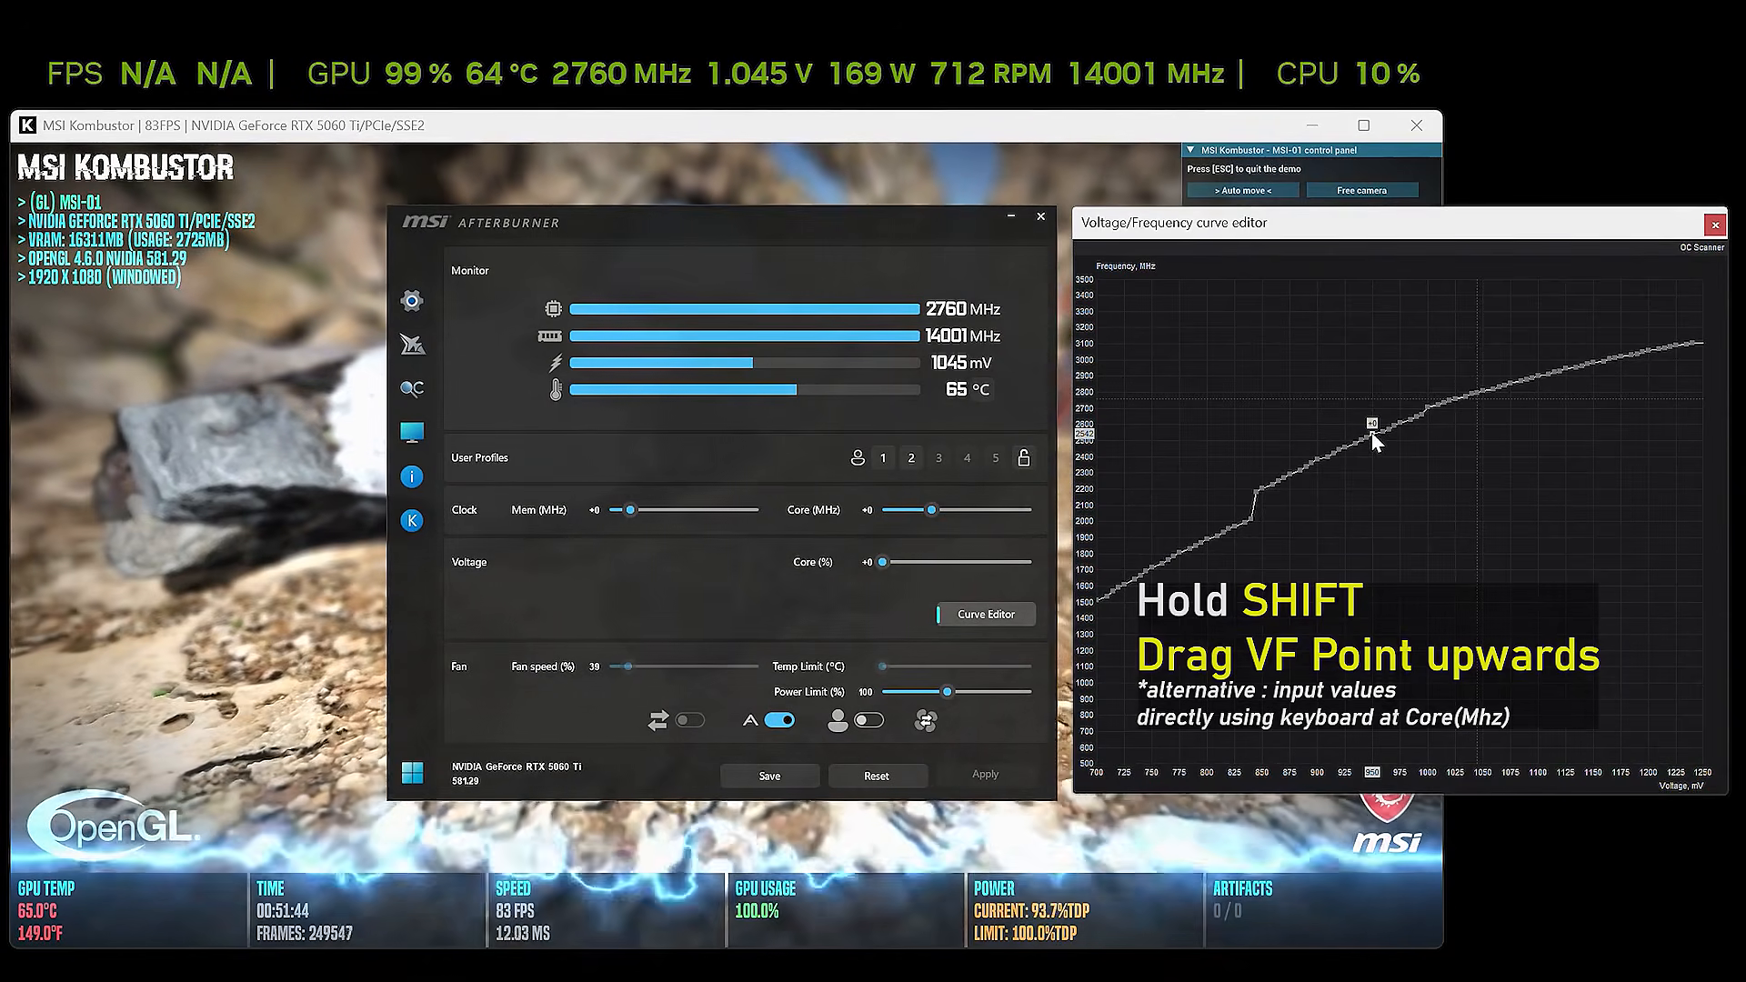
# Step: Raise the whole curve from the 950 mV point to about +247 MHz, lock that point, and apply
pyautogui.moveTo(1374, 437); pyautogui.dragTo(1384, 393)
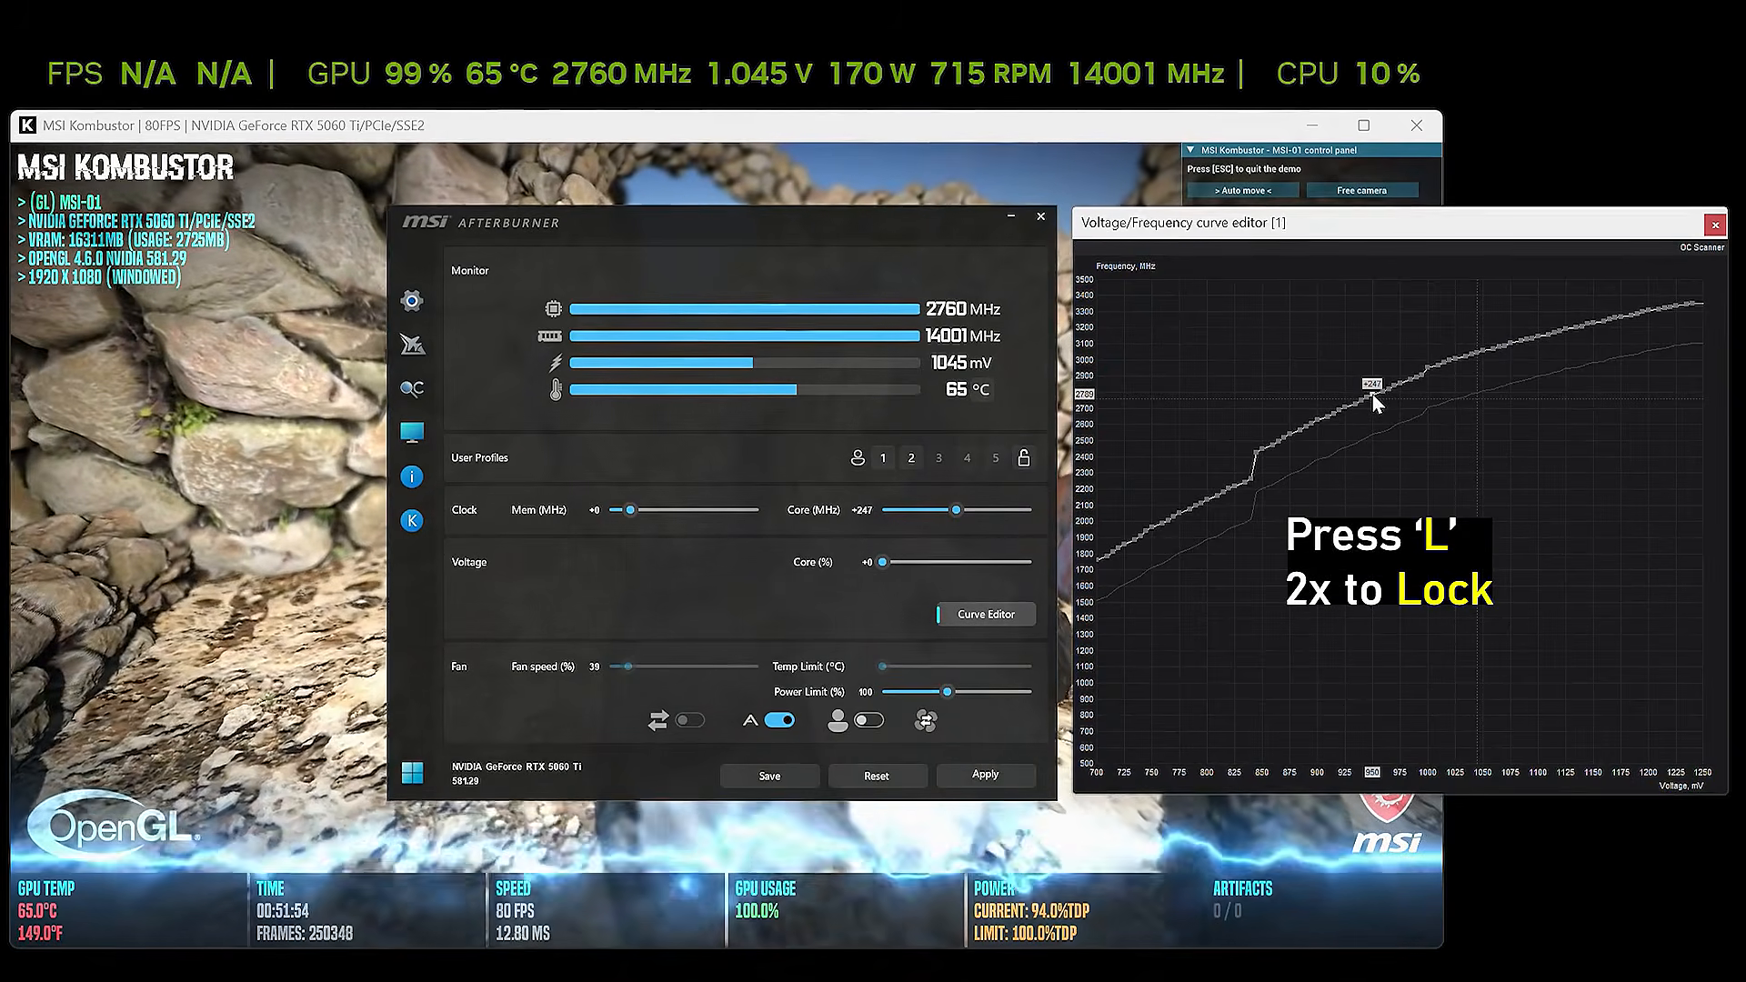
pyautogui.press('l')
pyautogui.press('l')
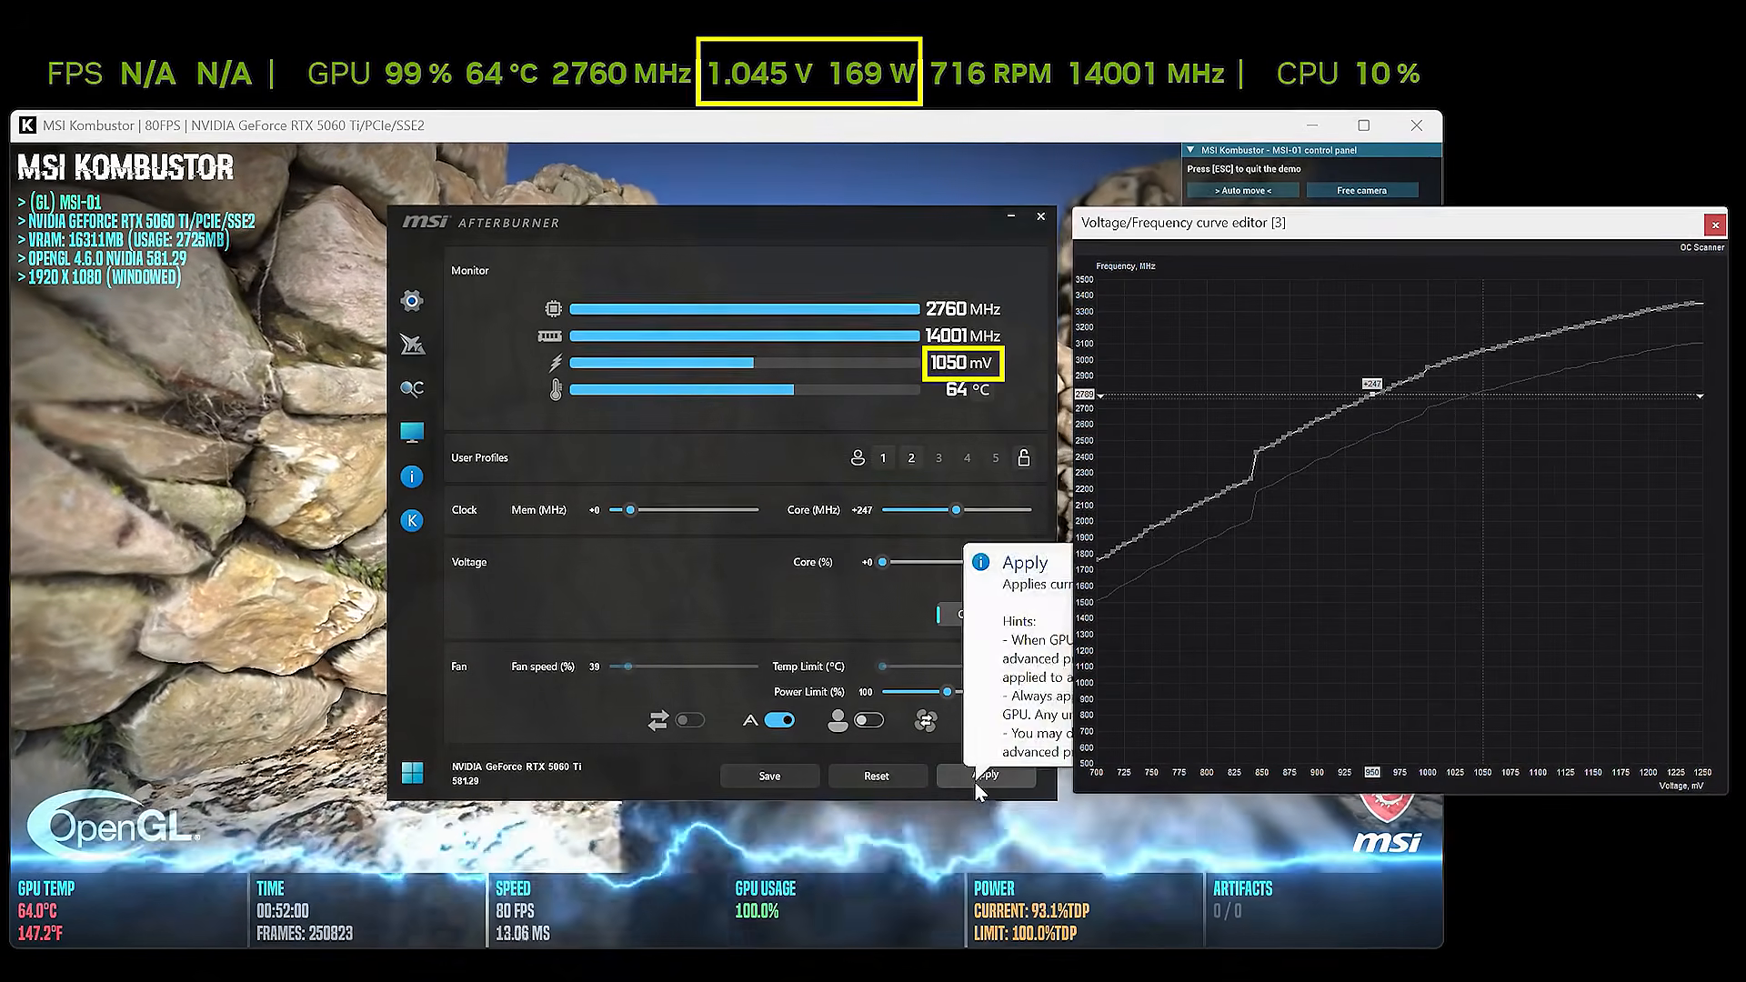
pyautogui.click(974, 783)
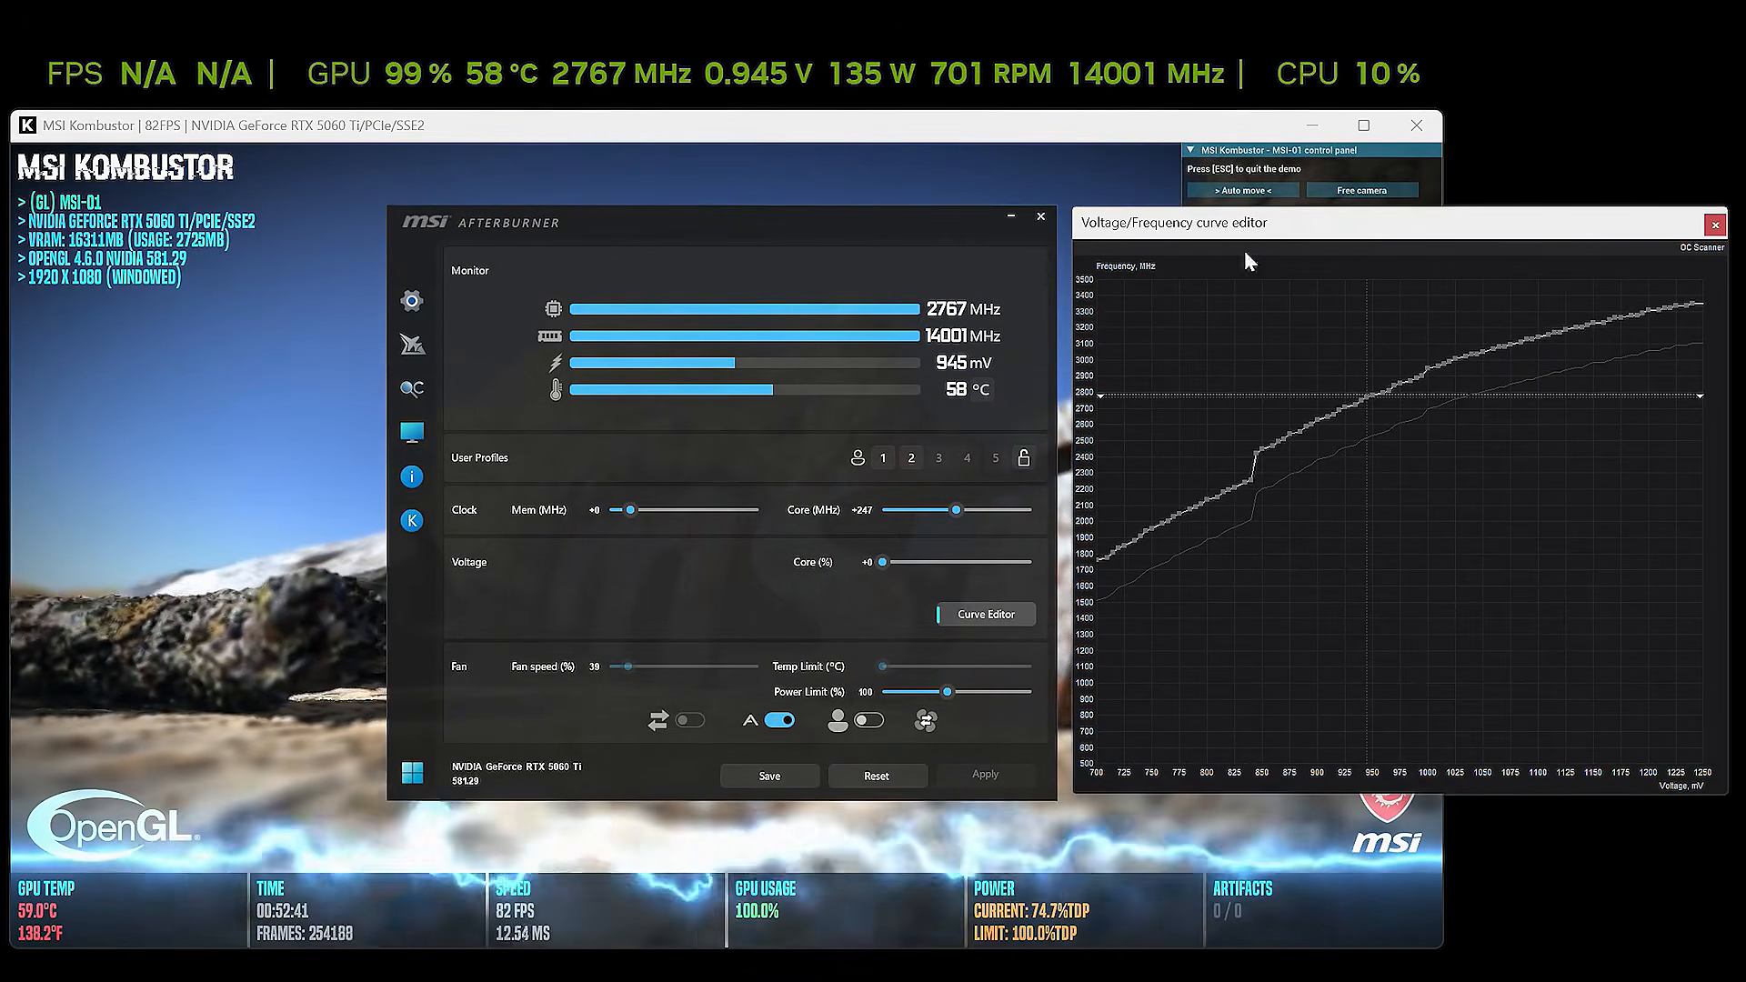
# Step: Raise the whole curve from the 900 mV point to about +418 MHz, lock that point, and apply
pyautogui.click(1331, 420)
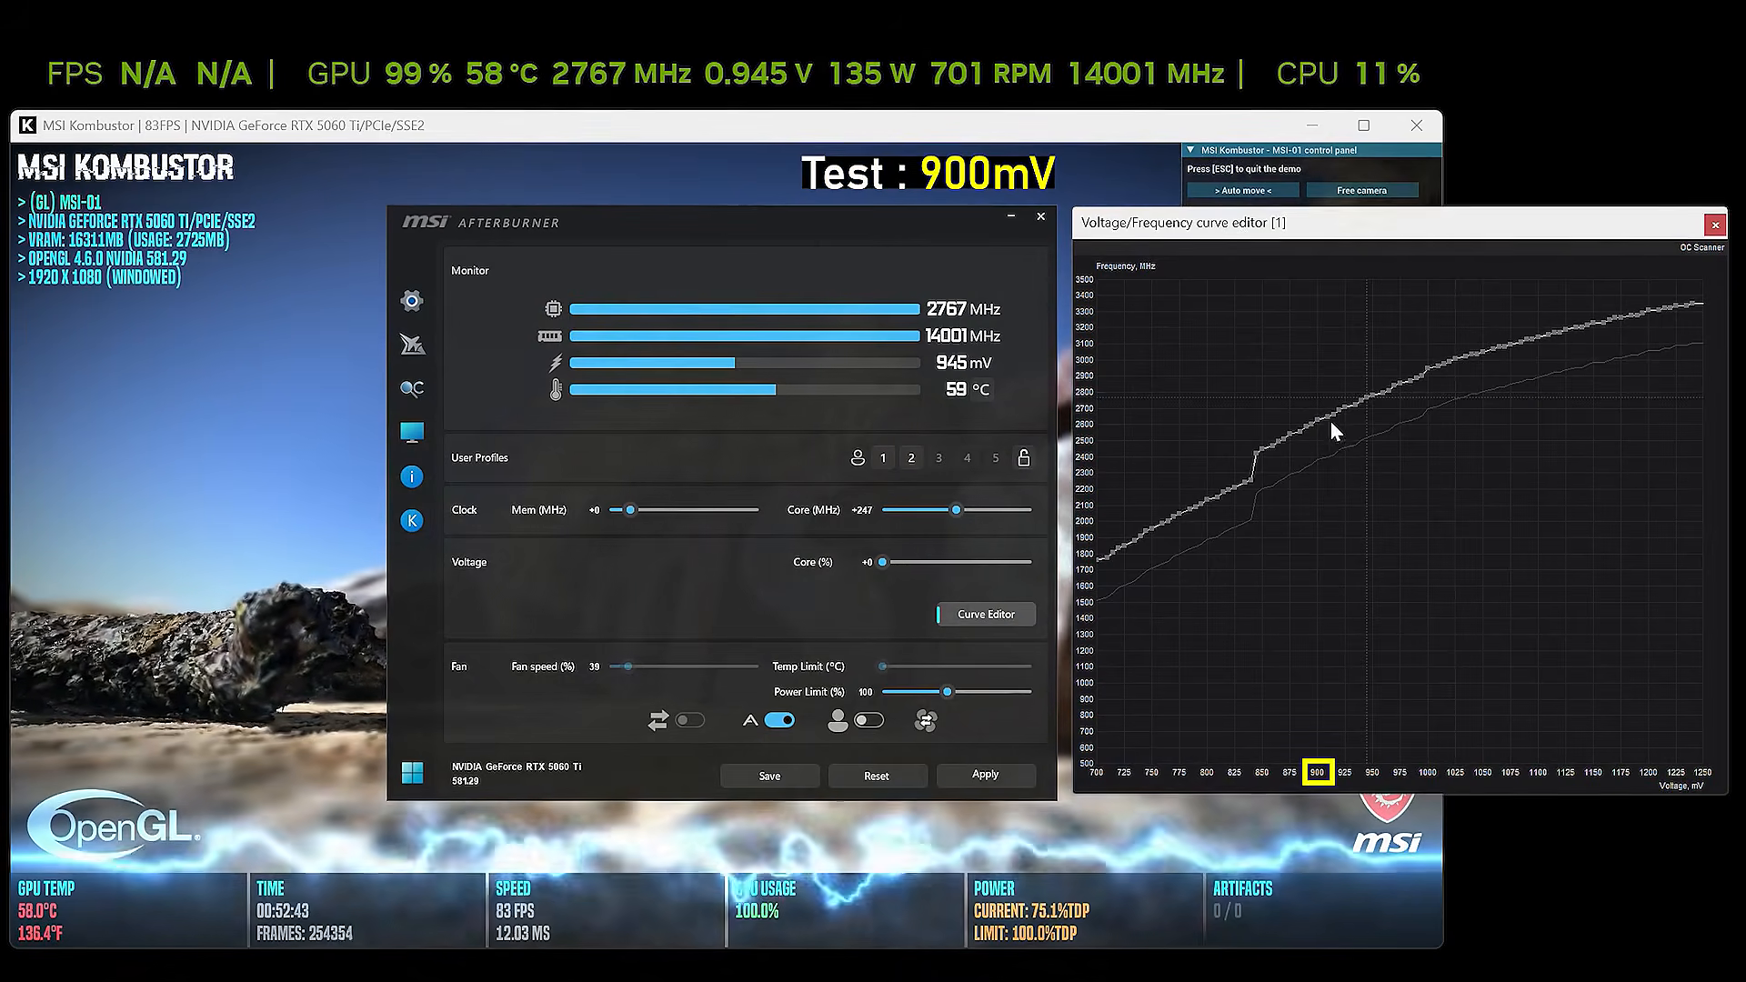
pyautogui.click(1319, 420)
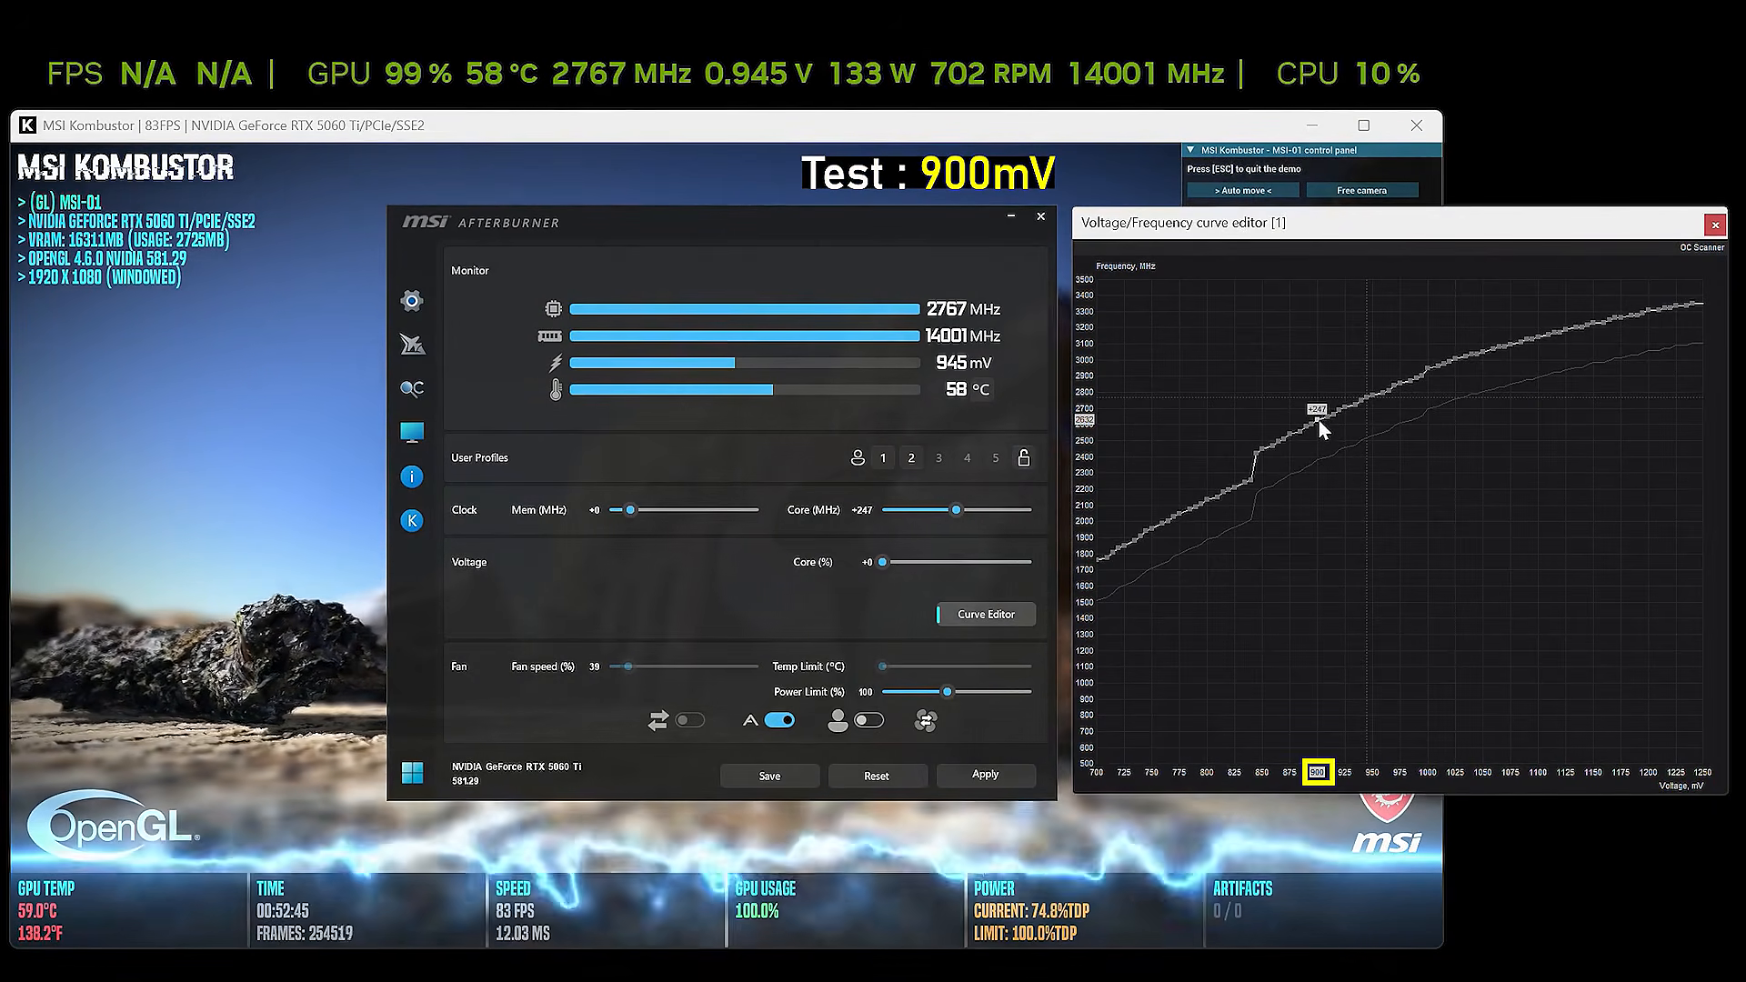
pyautogui.moveTo(1321, 427); pyautogui.dragTo(1319, 389)
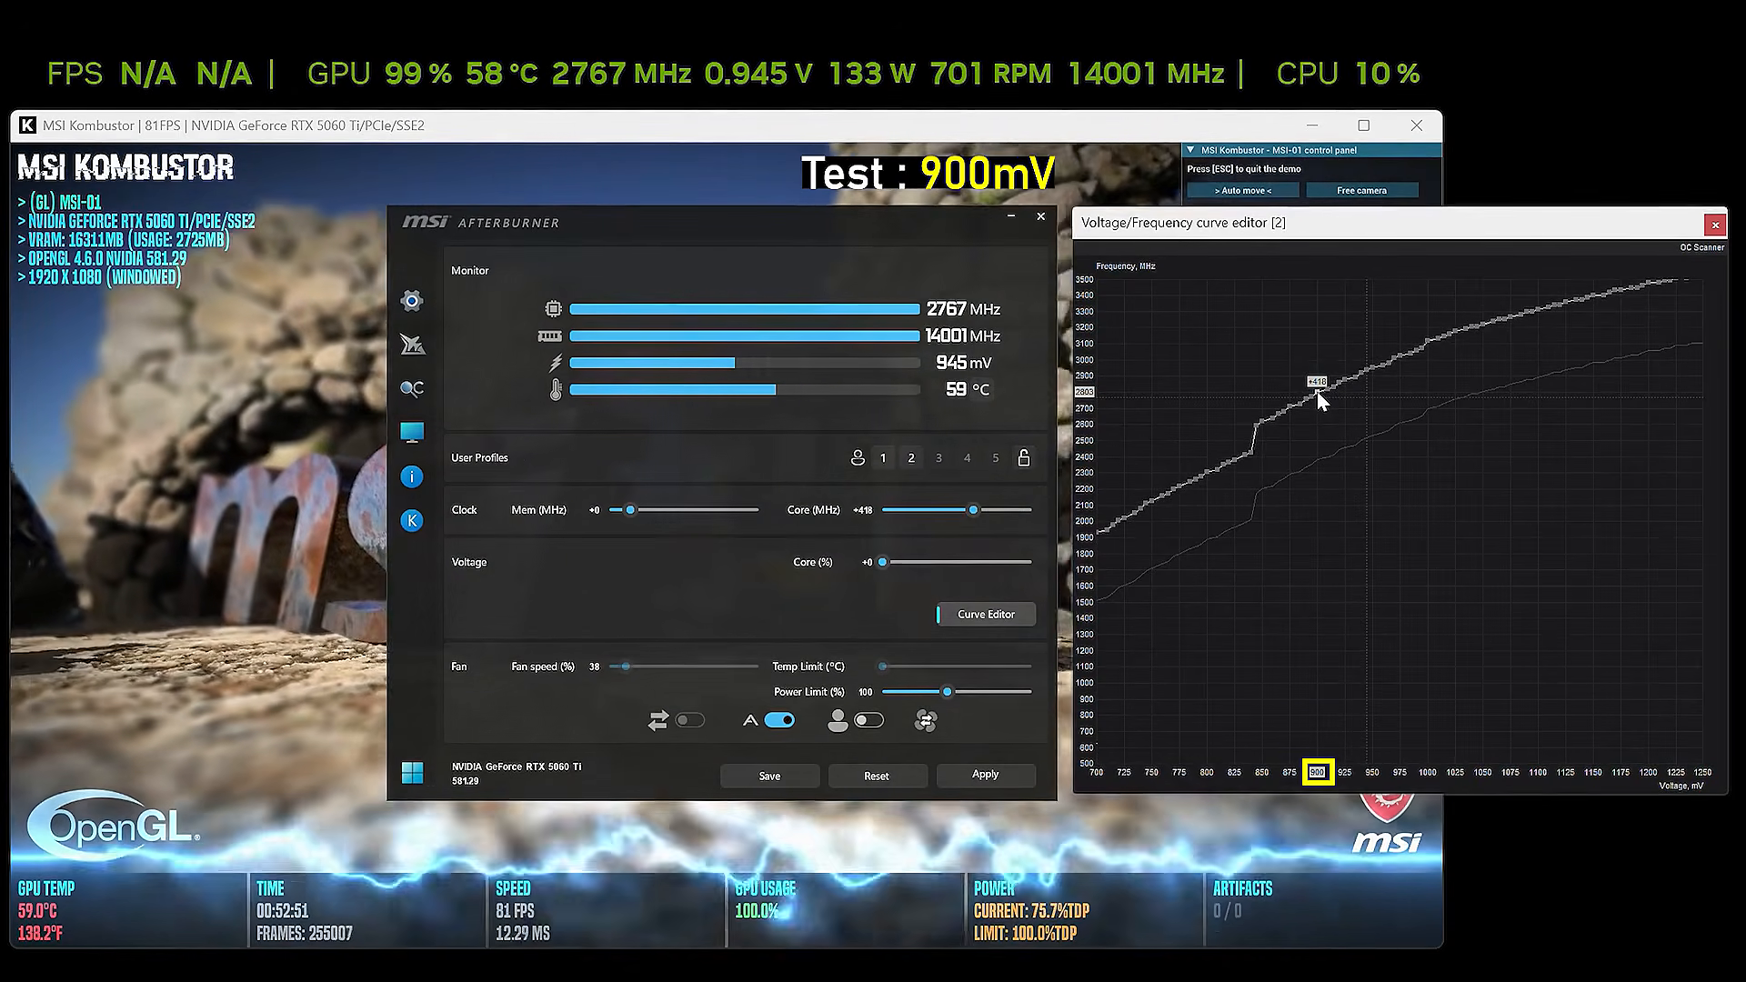
pyautogui.press('l')
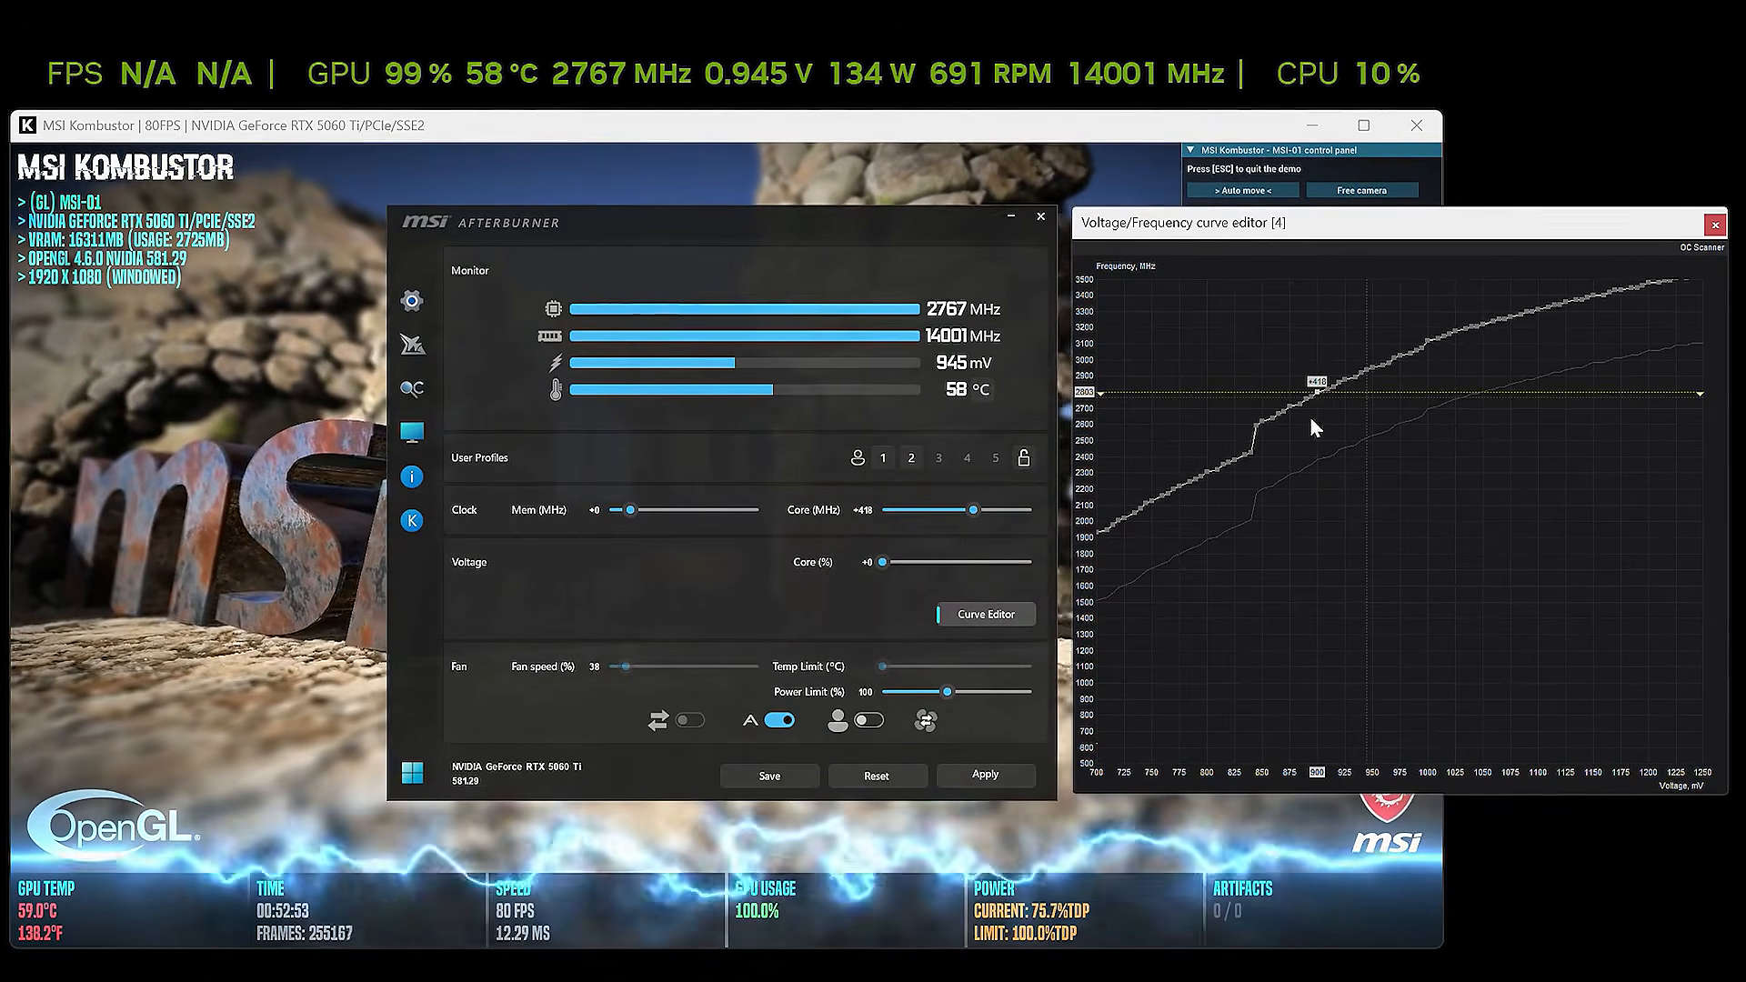
pyautogui.click(987, 774)
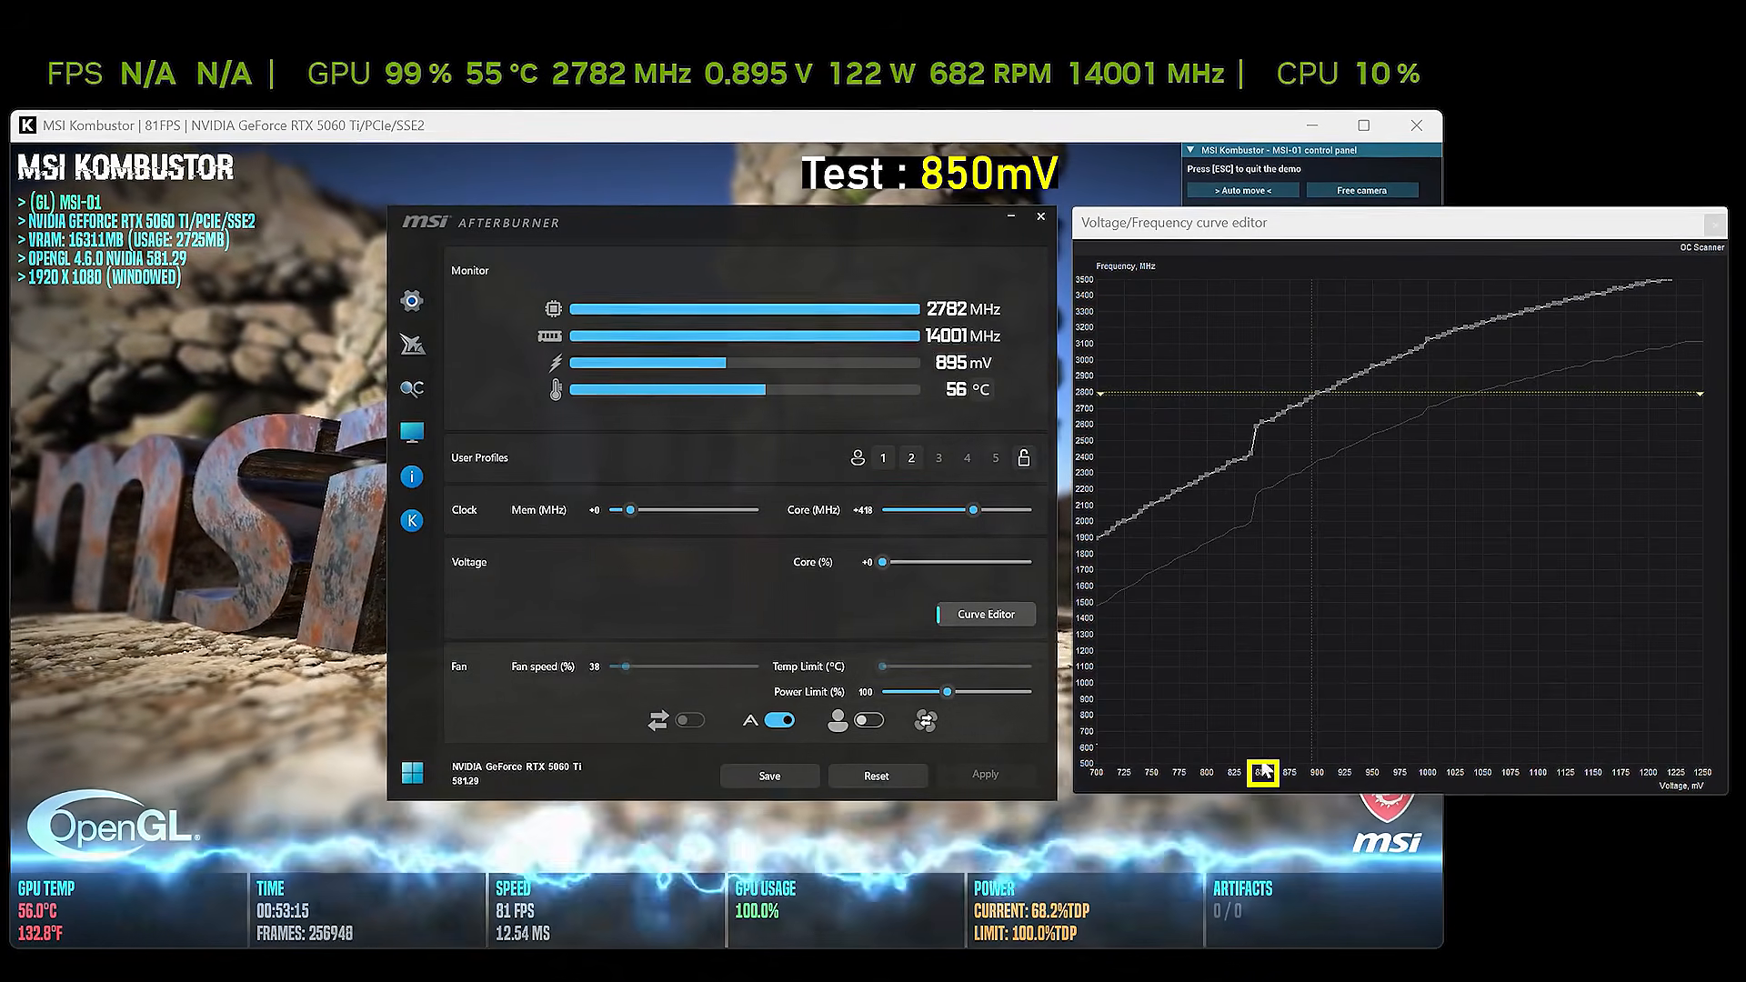
# Step: Raise the whole curve from the 850 mV point to about +613 MHz, lock that point, and apply
pyautogui.click(1261, 424)
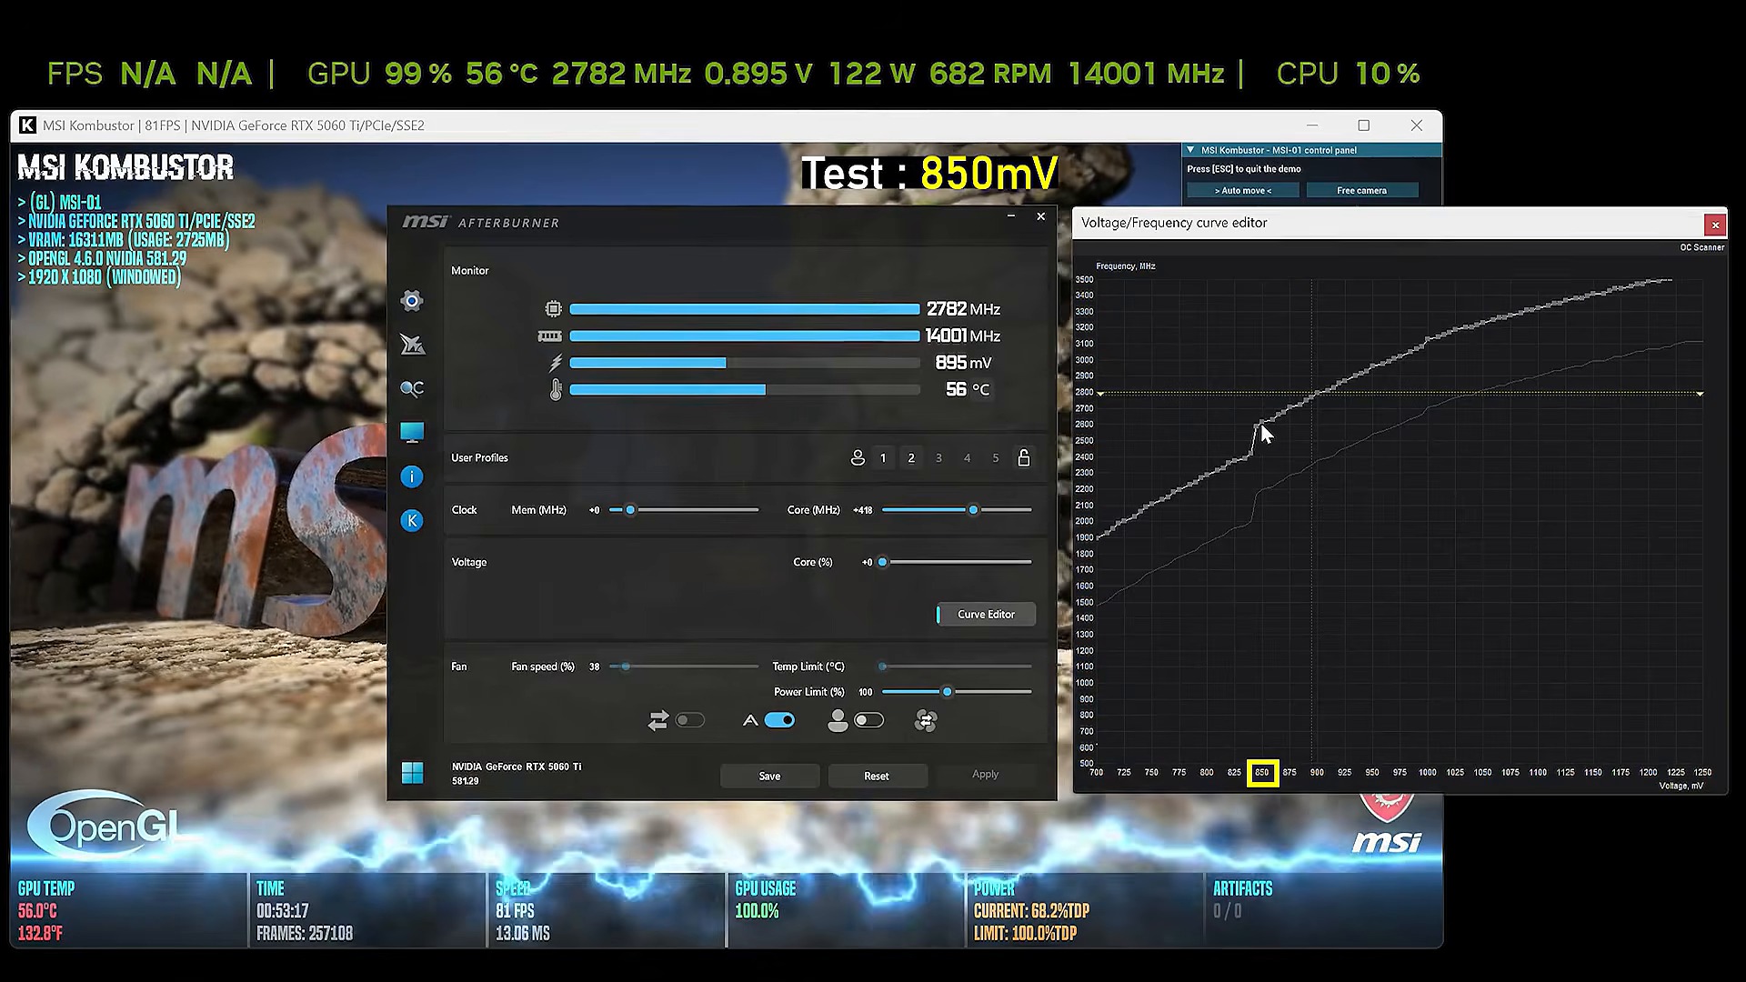
pyautogui.click(1262, 424)
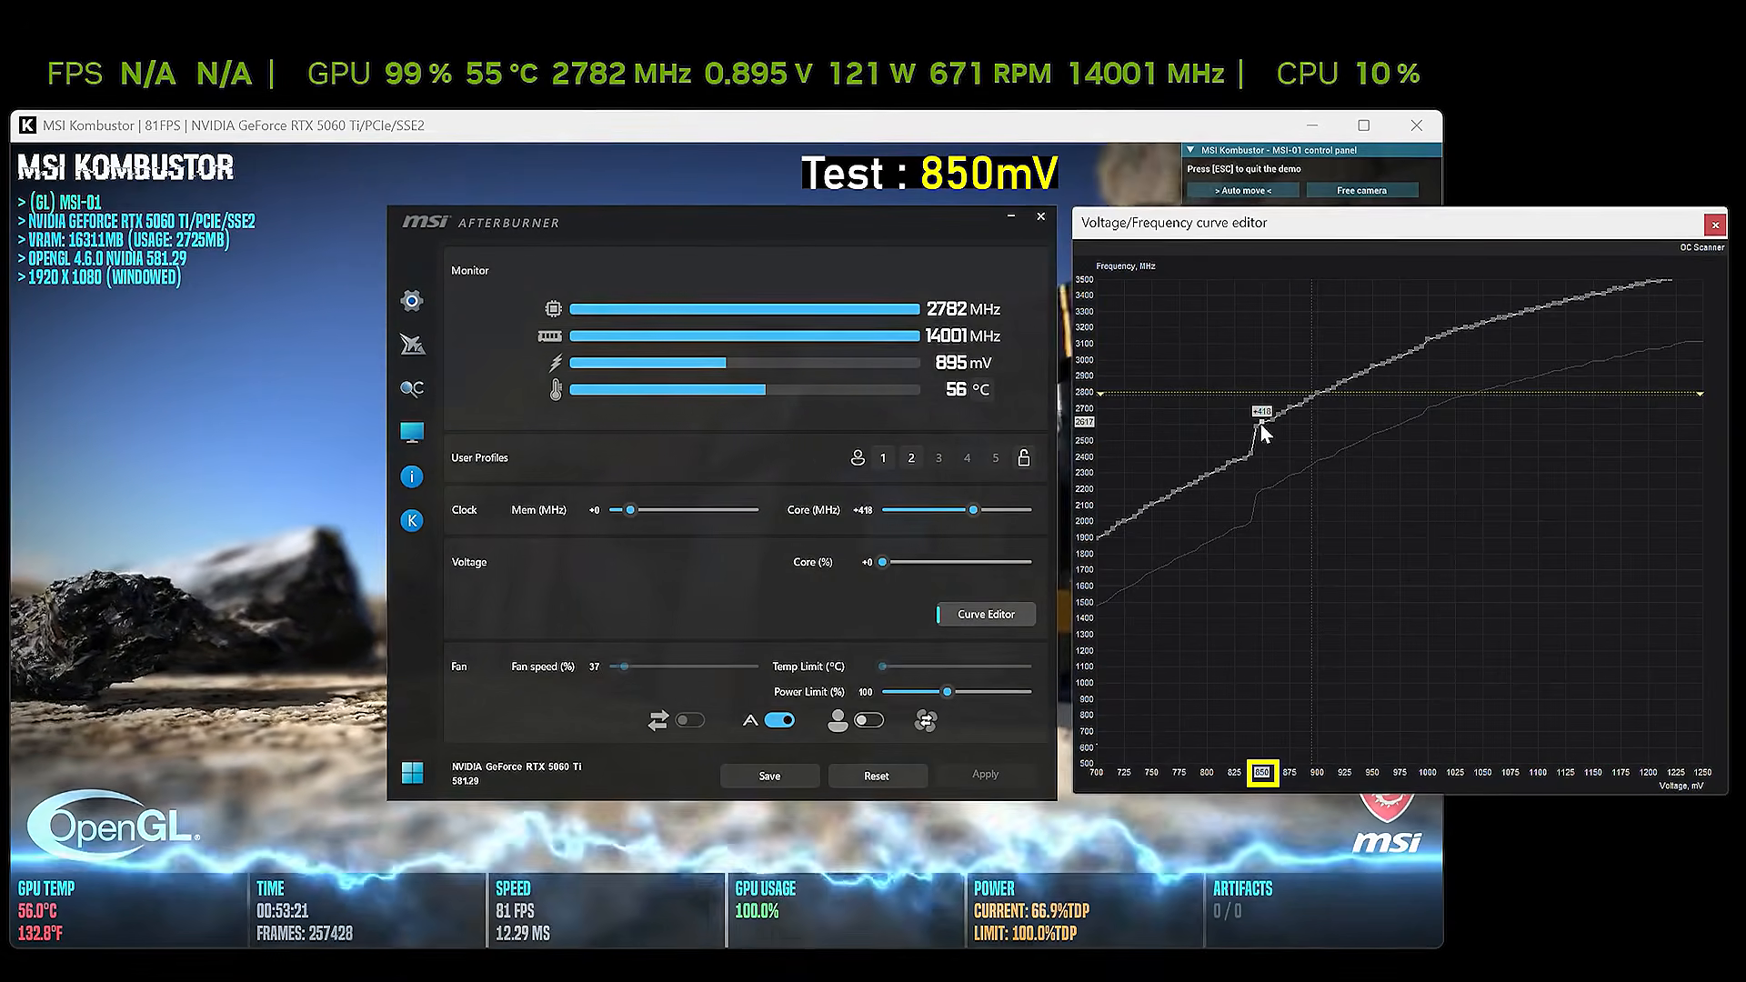
pyautogui.moveTo(1262, 422); pyautogui.dragTo(1263, 391)
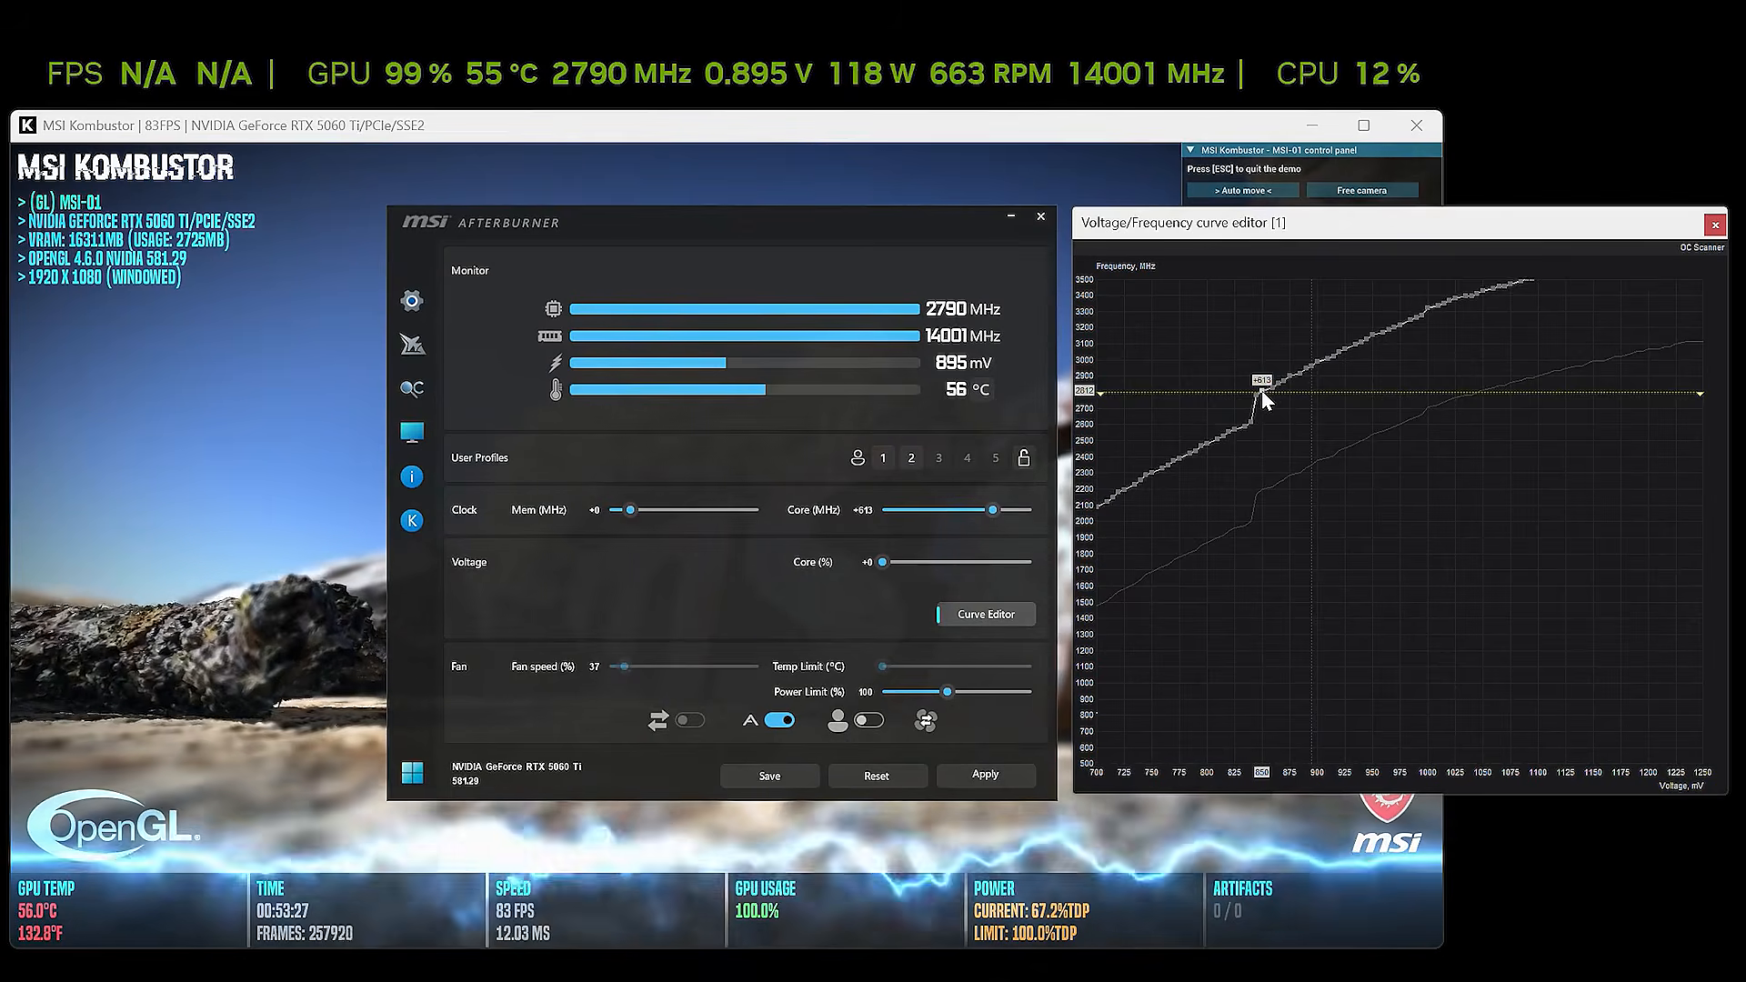
pyautogui.click(1262, 391)
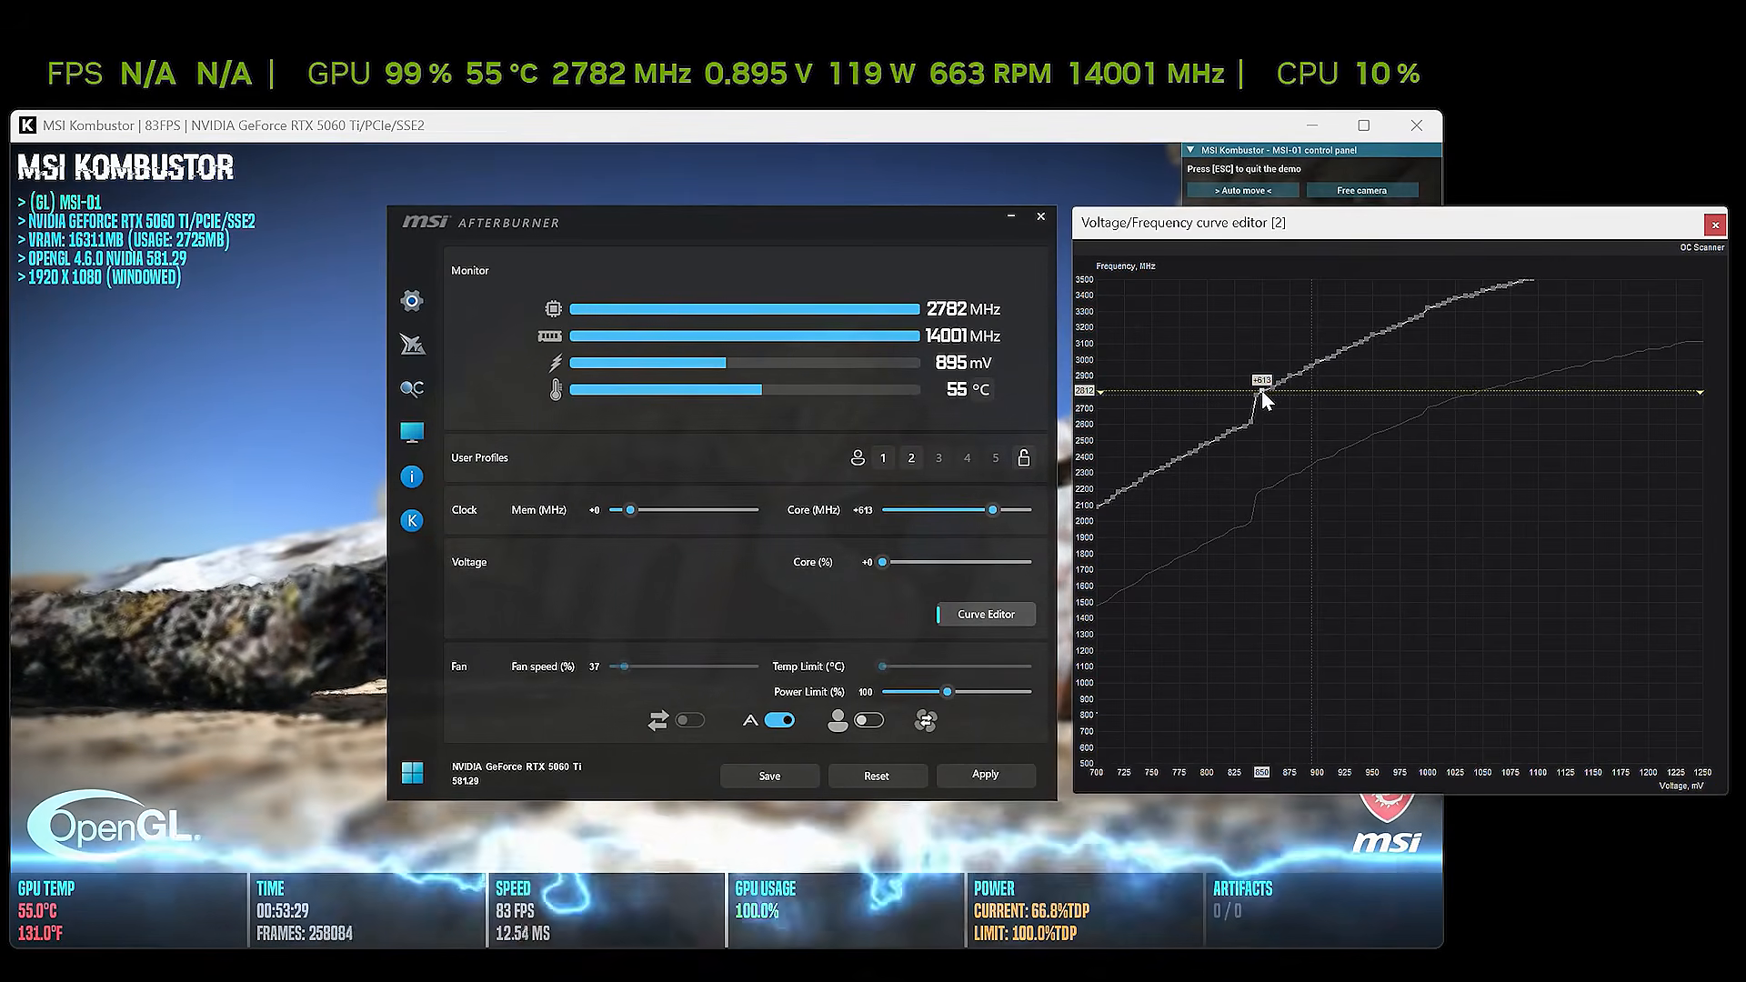
pyautogui.click(1262, 391)
pyautogui.click(1262, 391)
pyautogui.click(1263, 391)
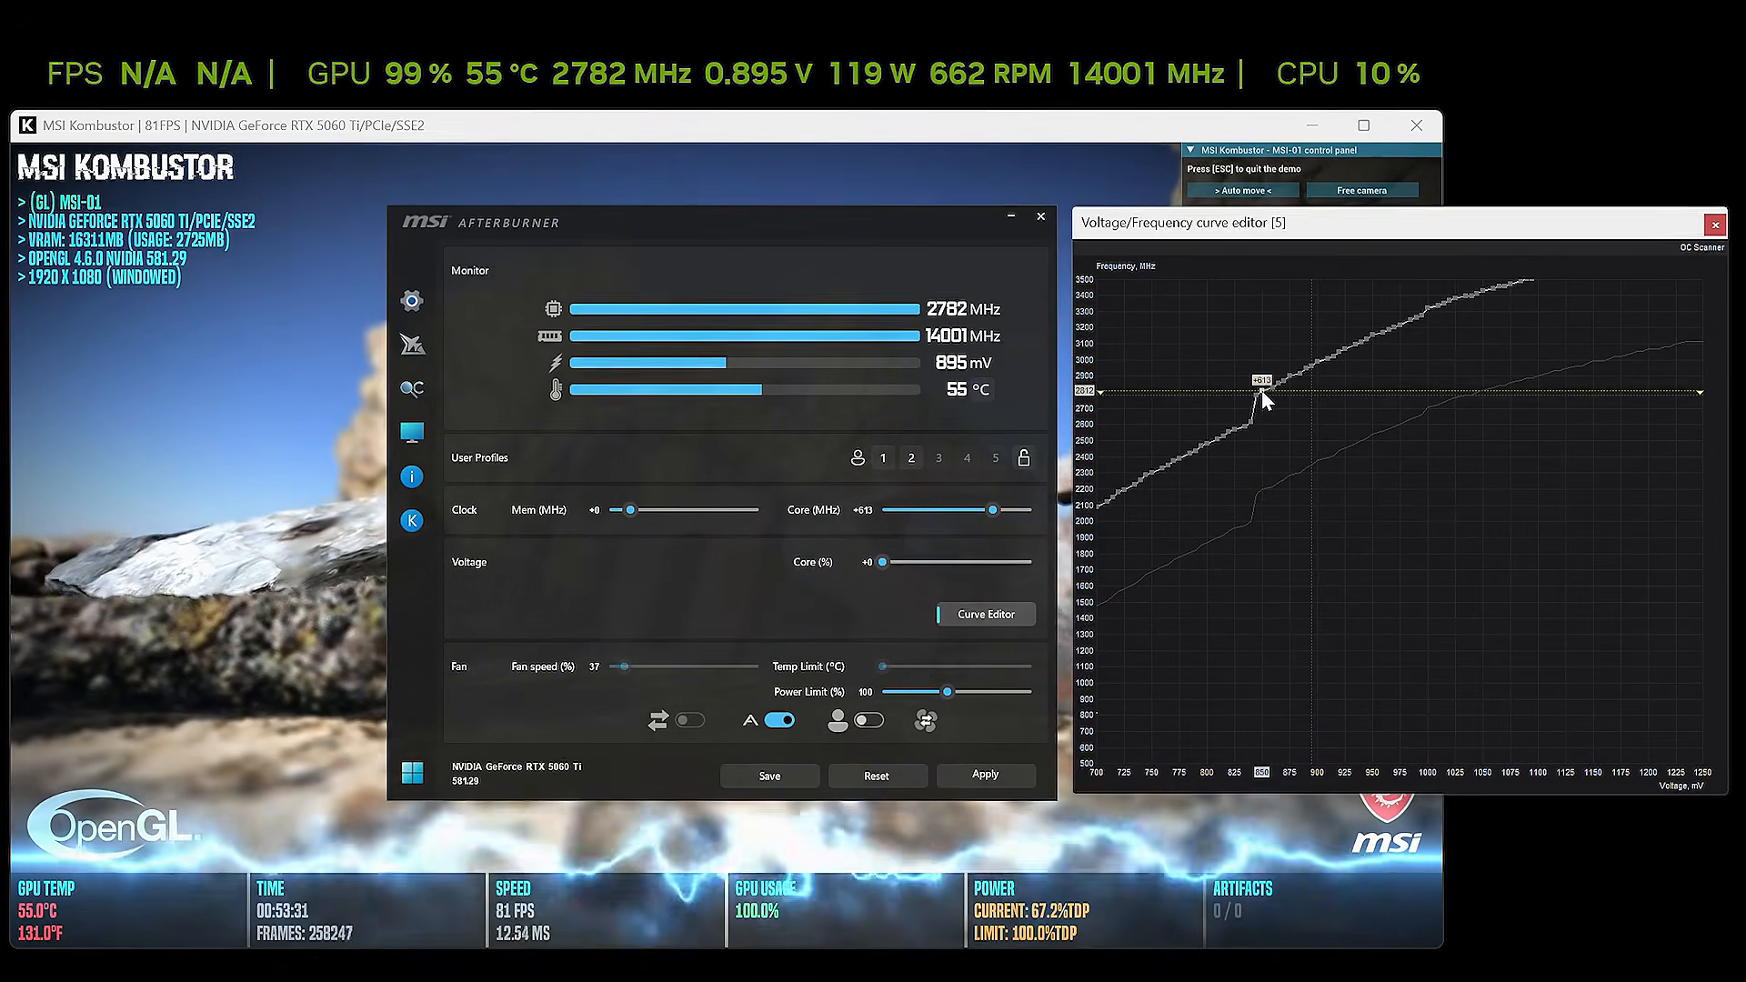
pyautogui.click(985, 777)
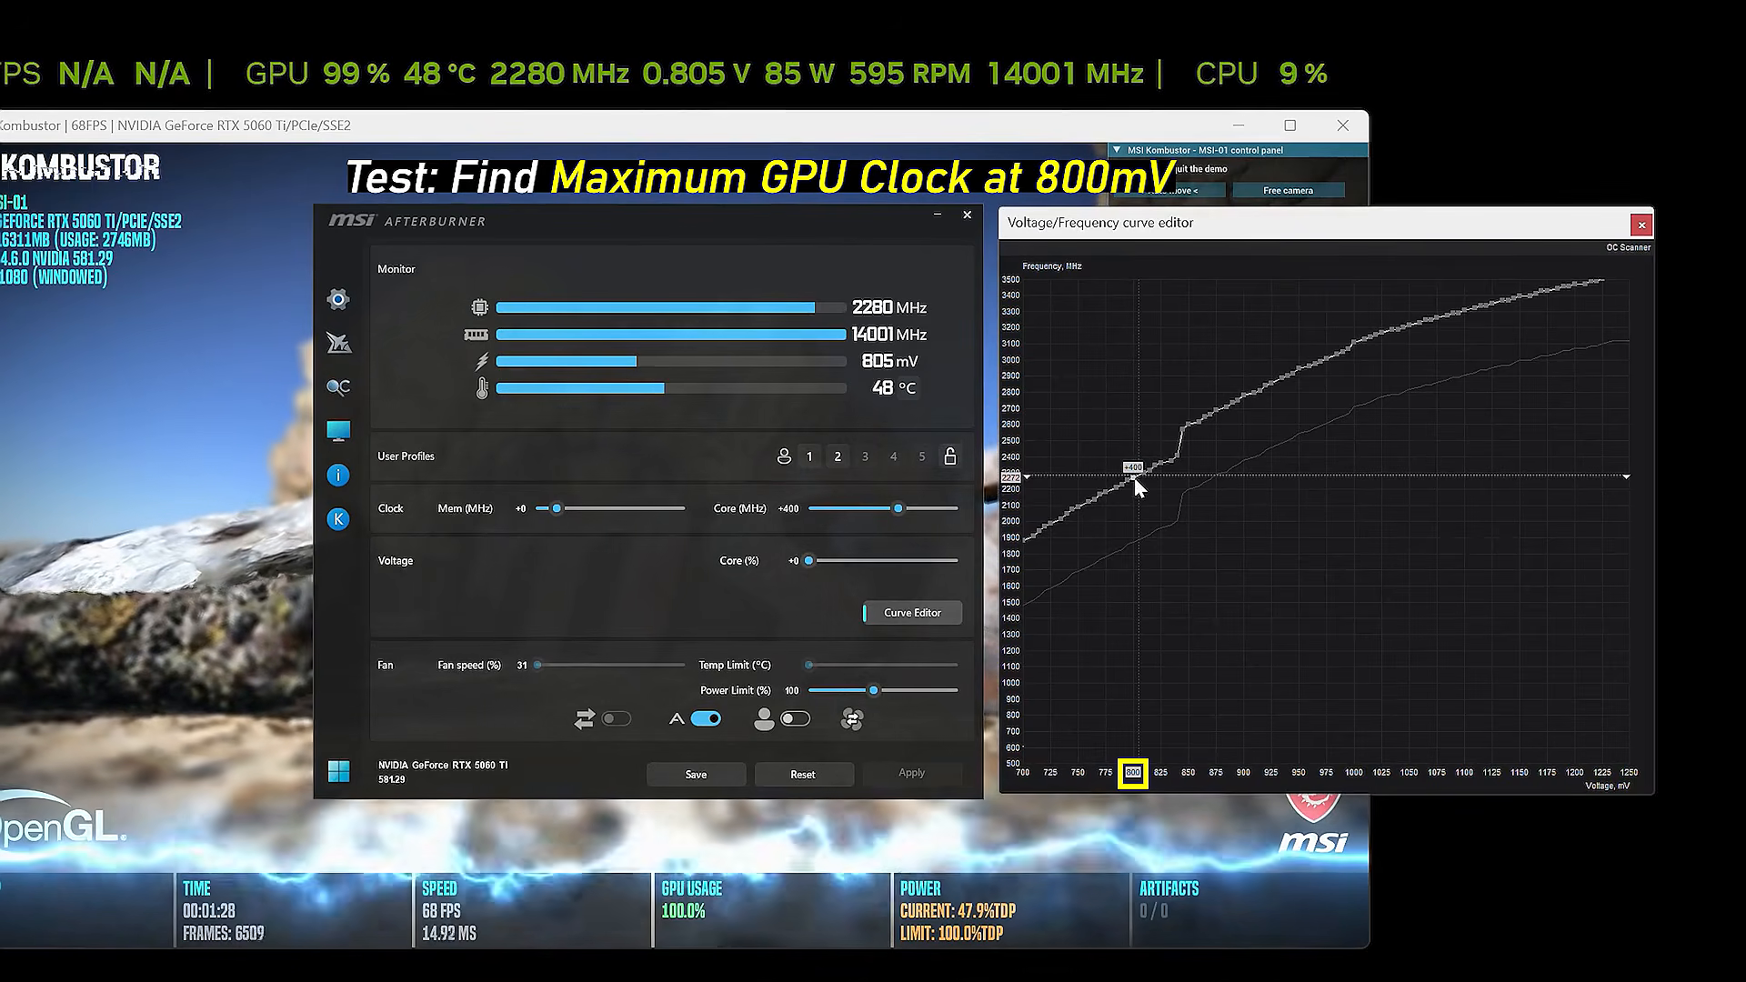
# Step: Set the core clock offset to +500 MHz, lock the curve at the 800 mV point, and apply
pyautogui.click(794, 512)
pyautogui.write('500')
pyautogui.press('Return')
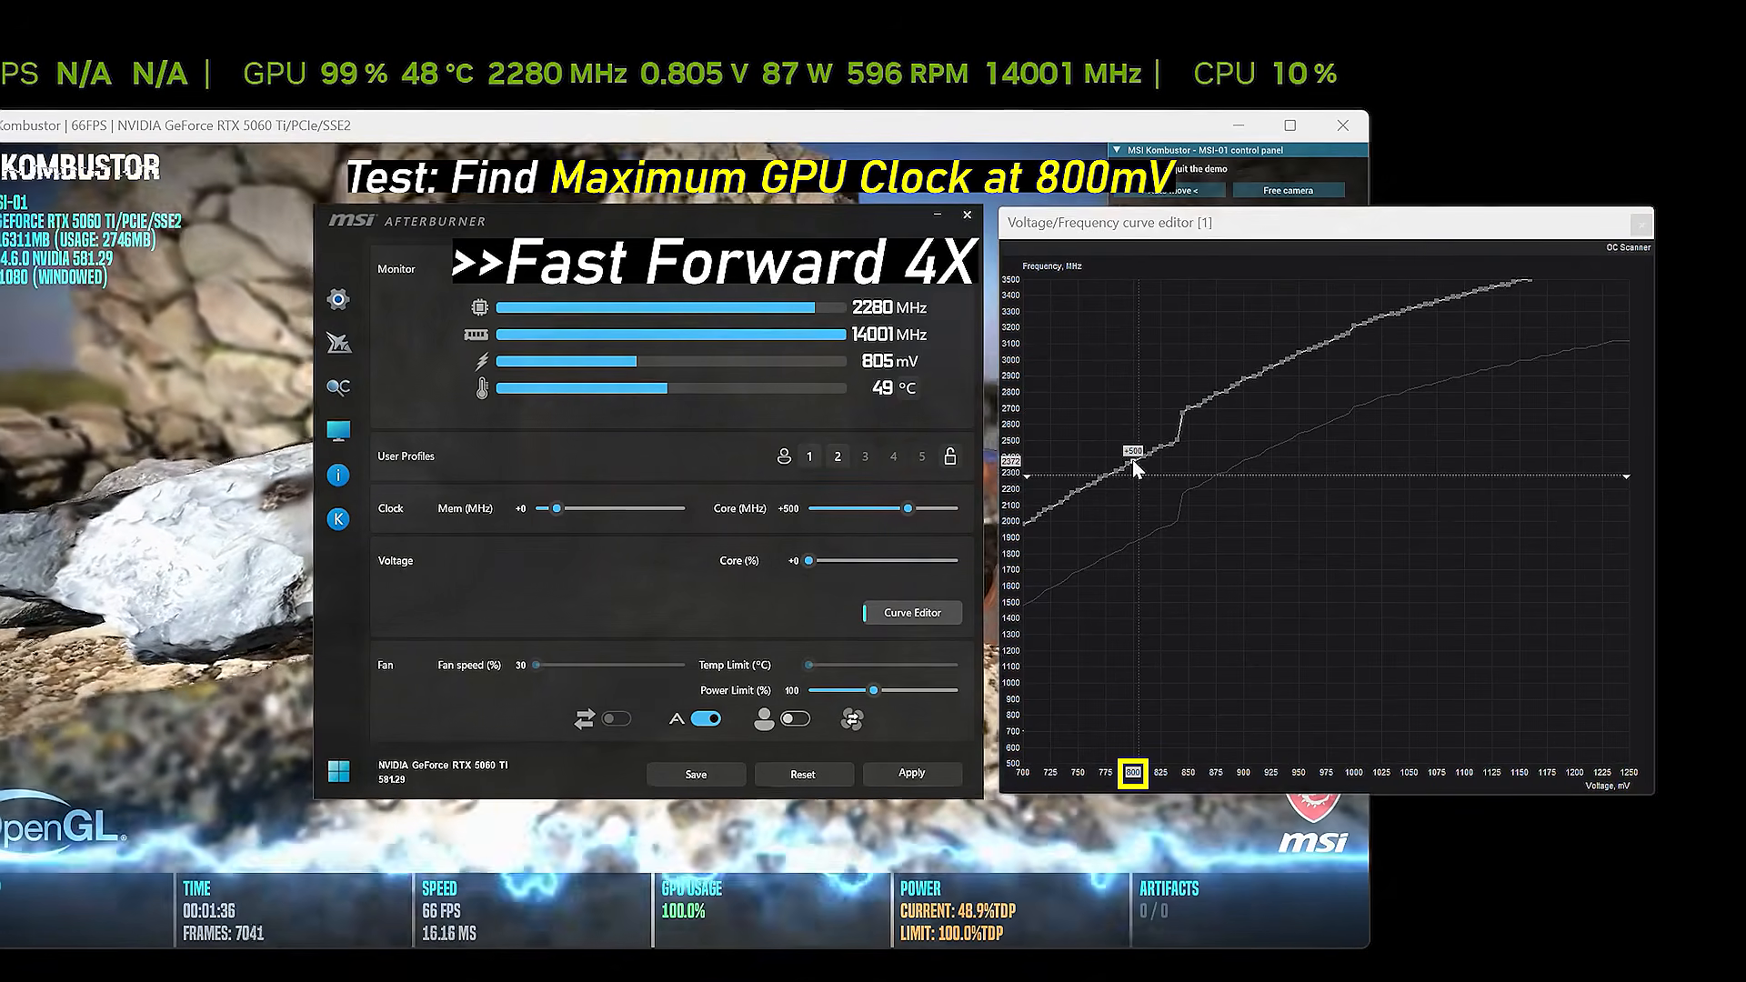
pyautogui.click(924, 773)
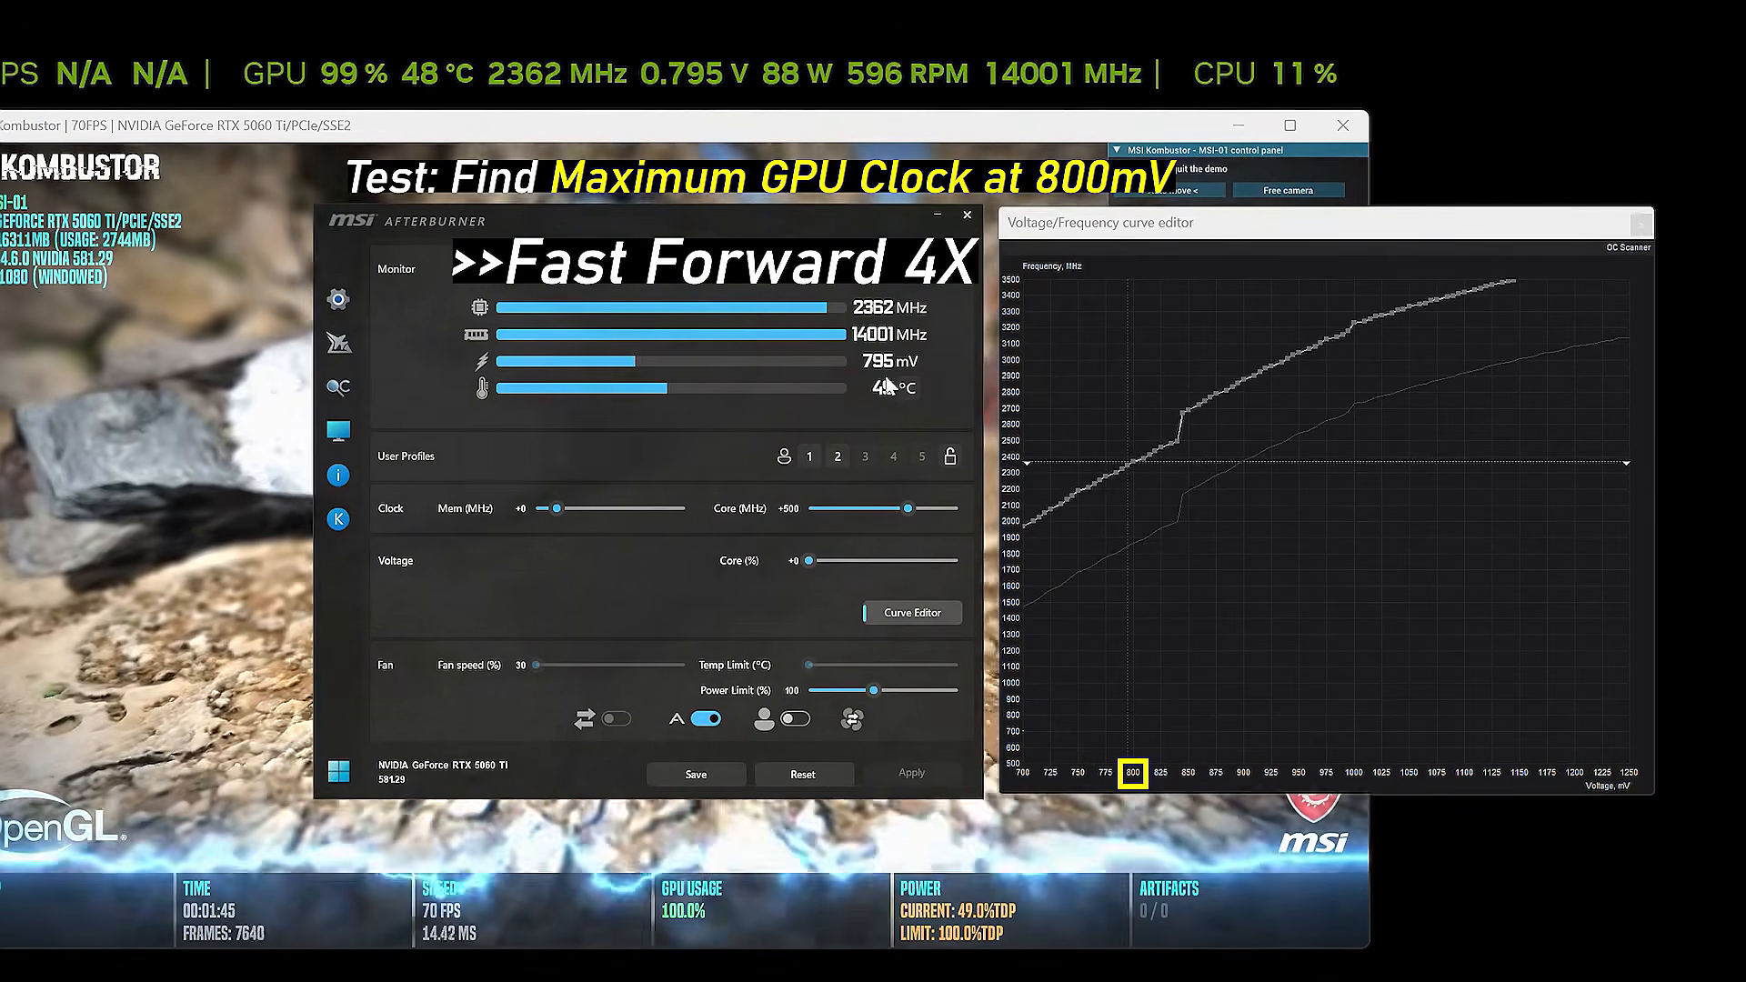
# Step: Set the core clock offset to +550 MHz, lock the curve at the 800 mV point, and apply
pyautogui.click(794, 511)
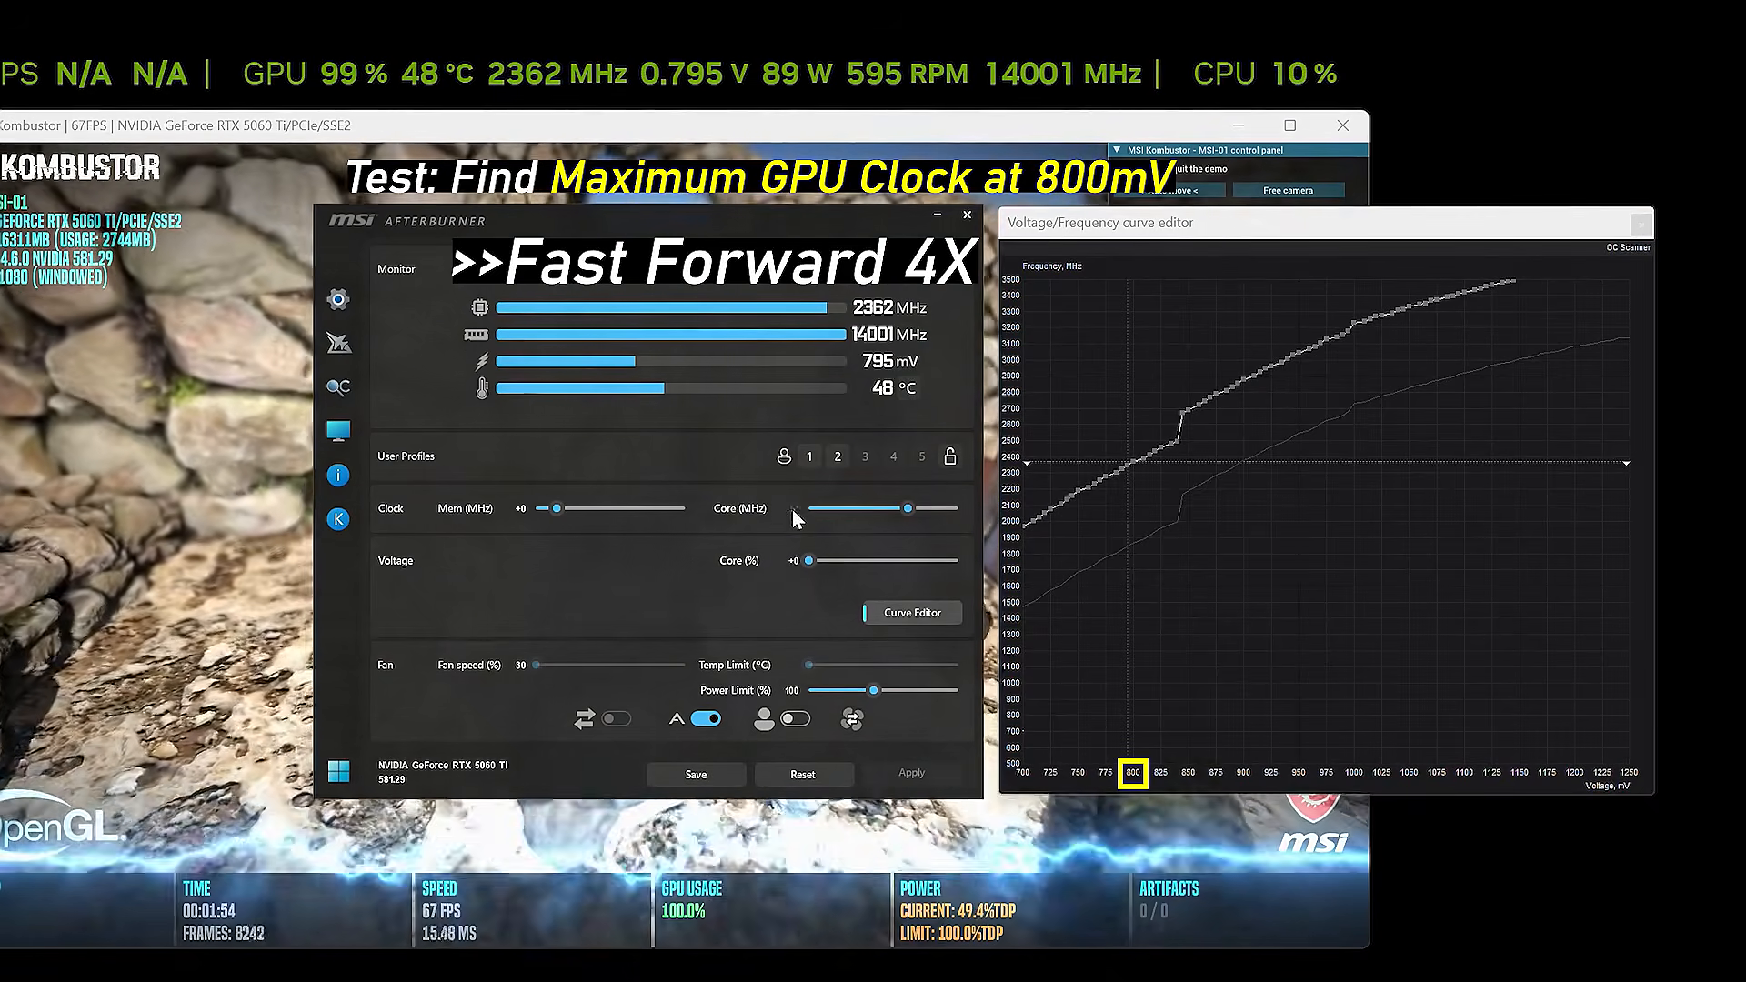
pyautogui.write('550')
pyautogui.press('Return')
pyautogui.moveTo(1130, 458)
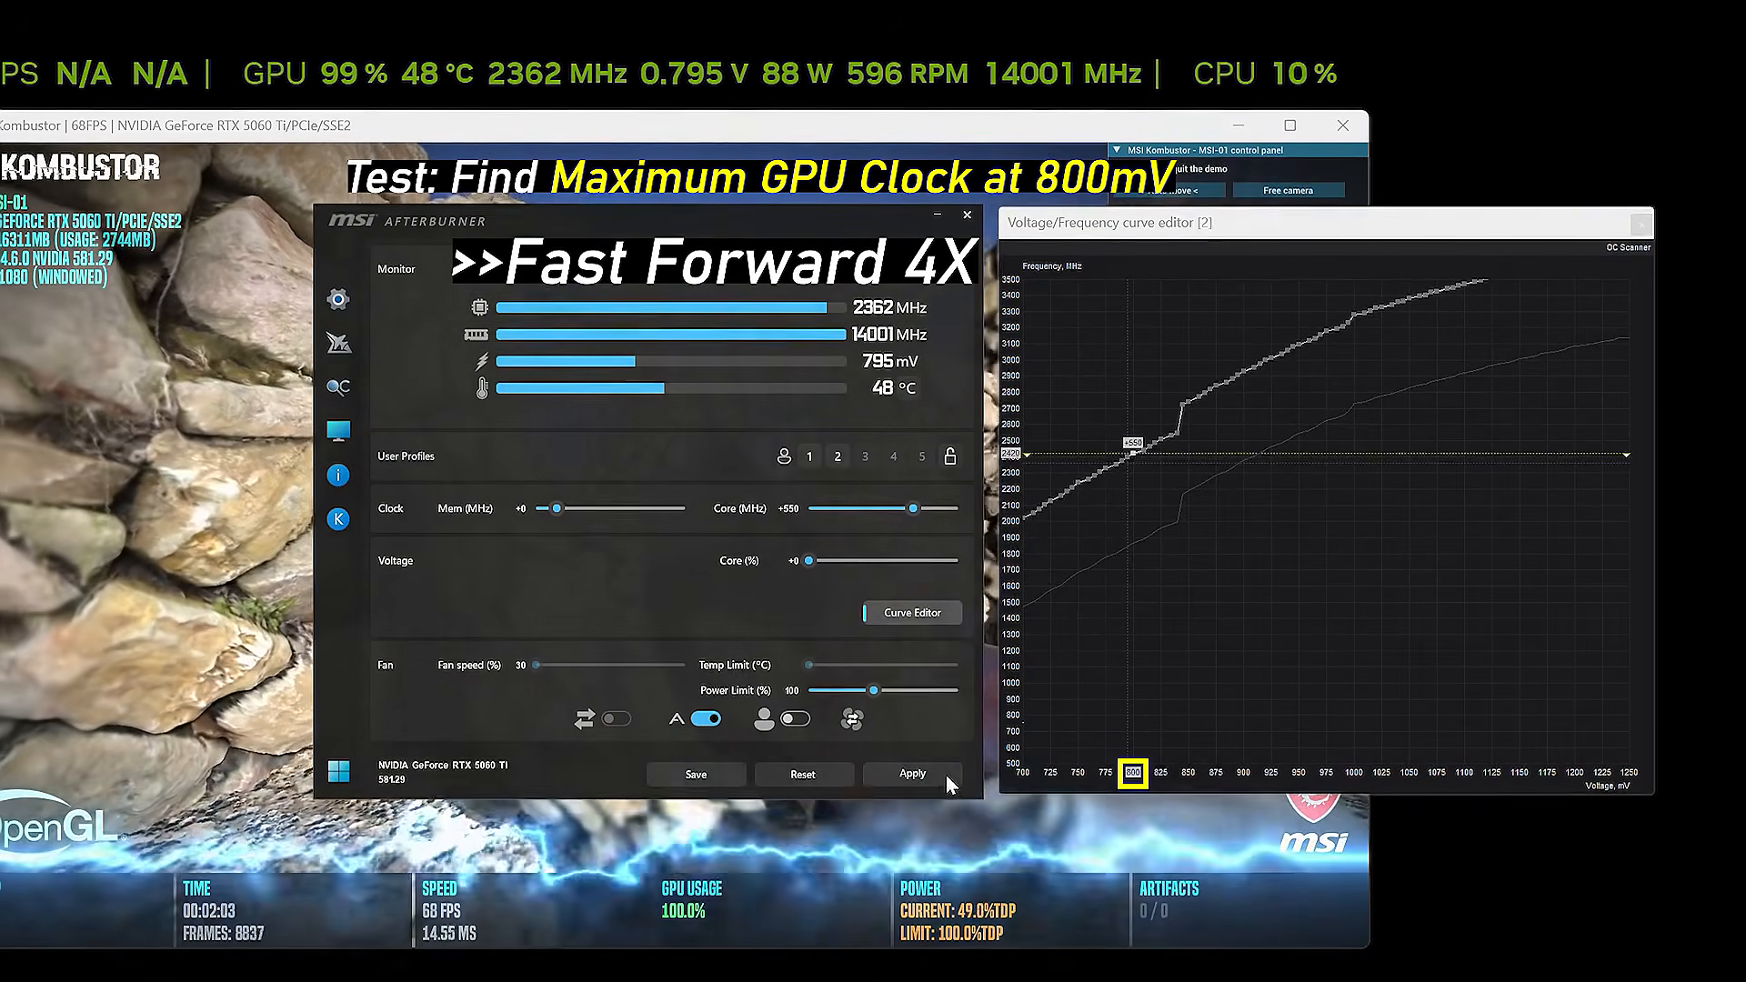
pyautogui.click(941, 773)
# Step: Set the core clock offset to +600 MHz and apply
pyautogui.click(797, 511)
pyautogui.write('600')
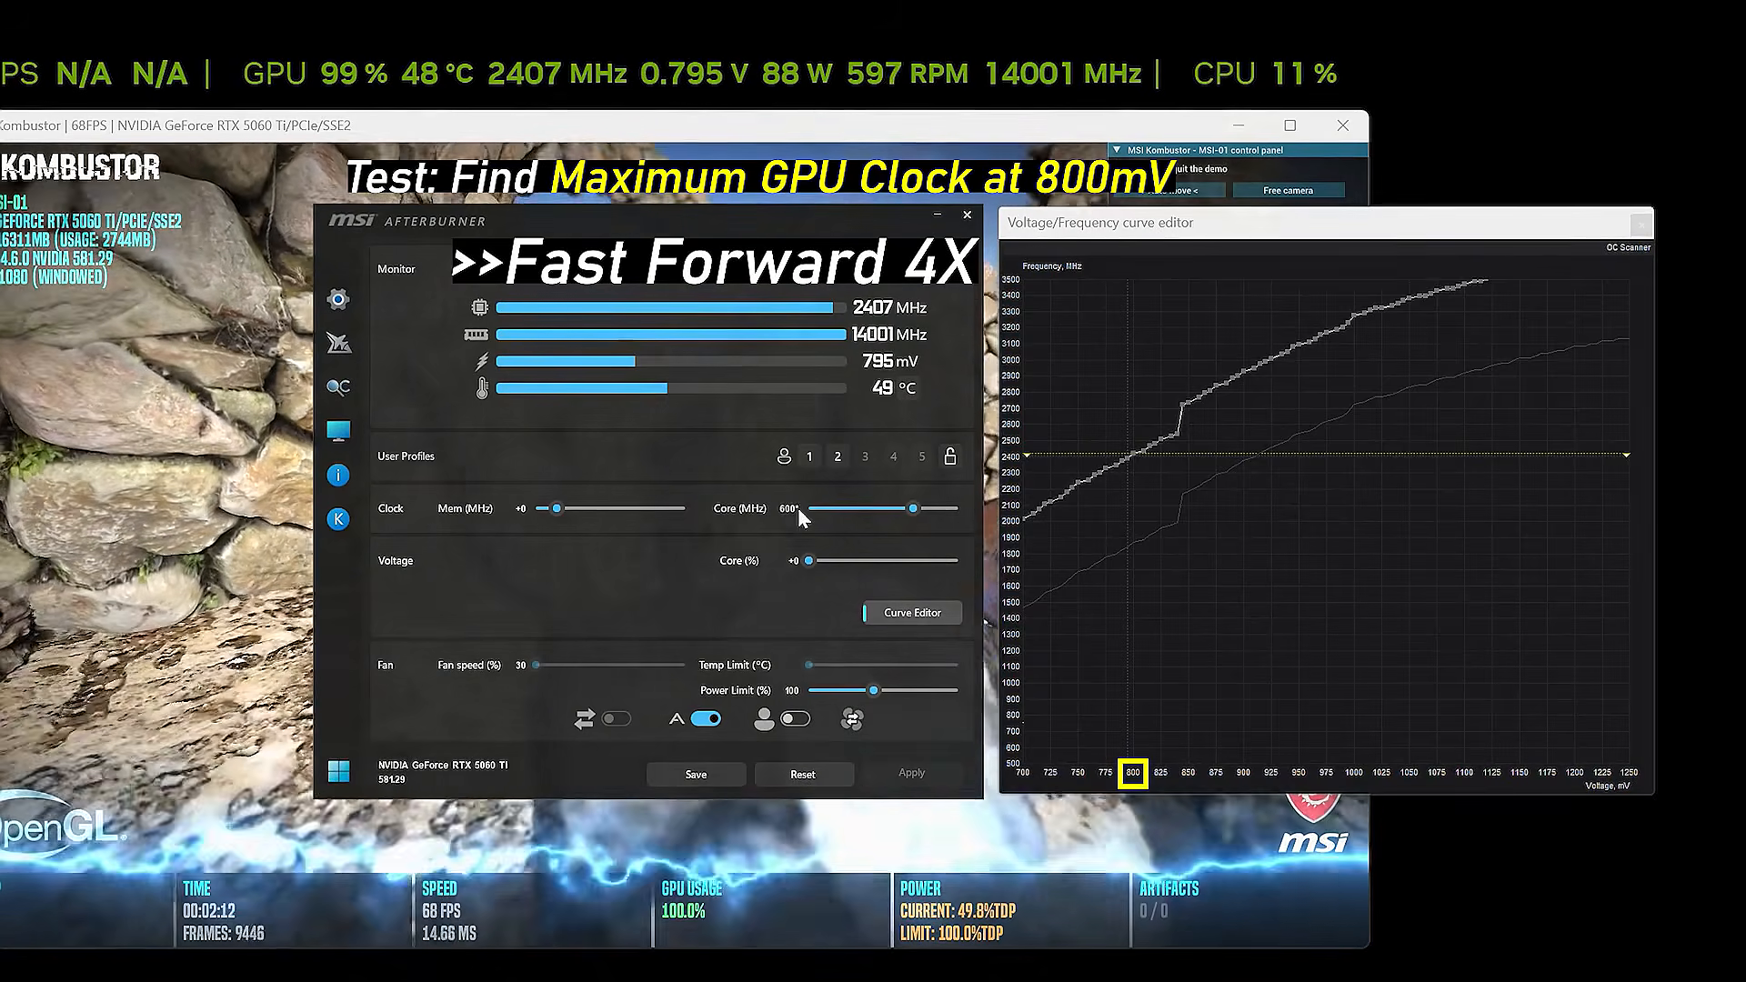
pyautogui.press('Return')
pyautogui.click(912, 773)
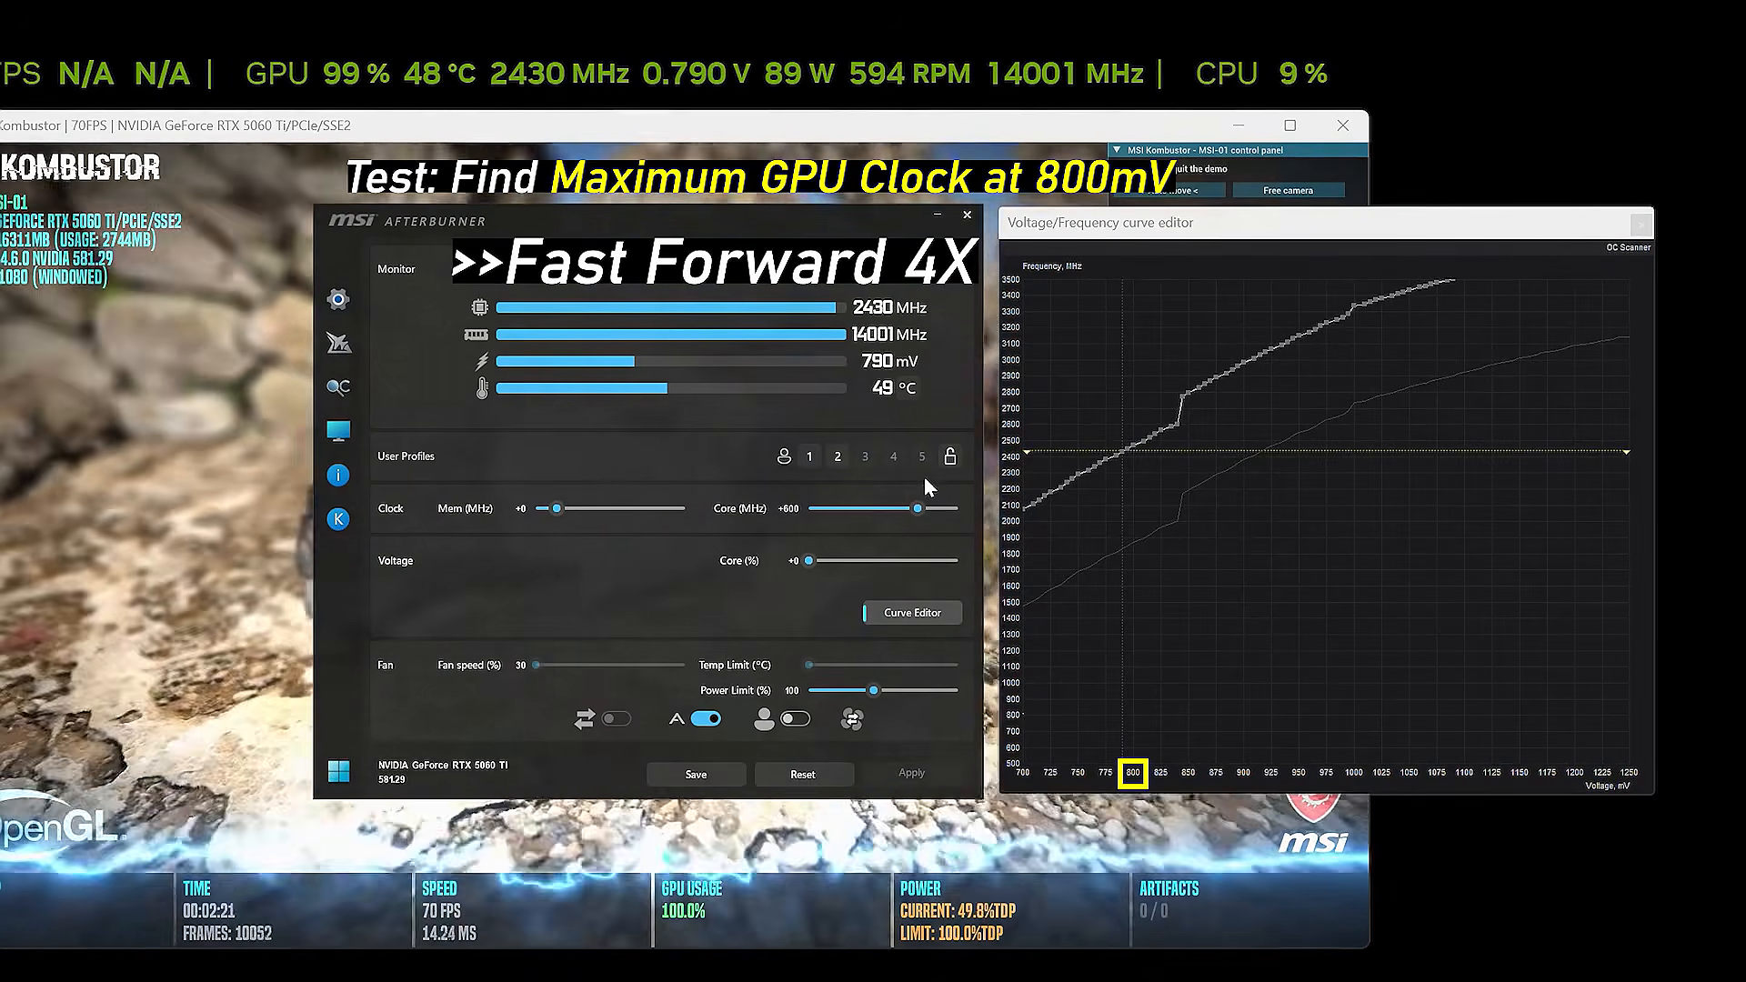
# Step: Set the core clock offset to +650 MHz, lock the curve at the 800 mV point, and apply
pyautogui.click(797, 511)
pyautogui.write('650')
pyautogui.press('Return')
pyautogui.moveTo(1131, 438)
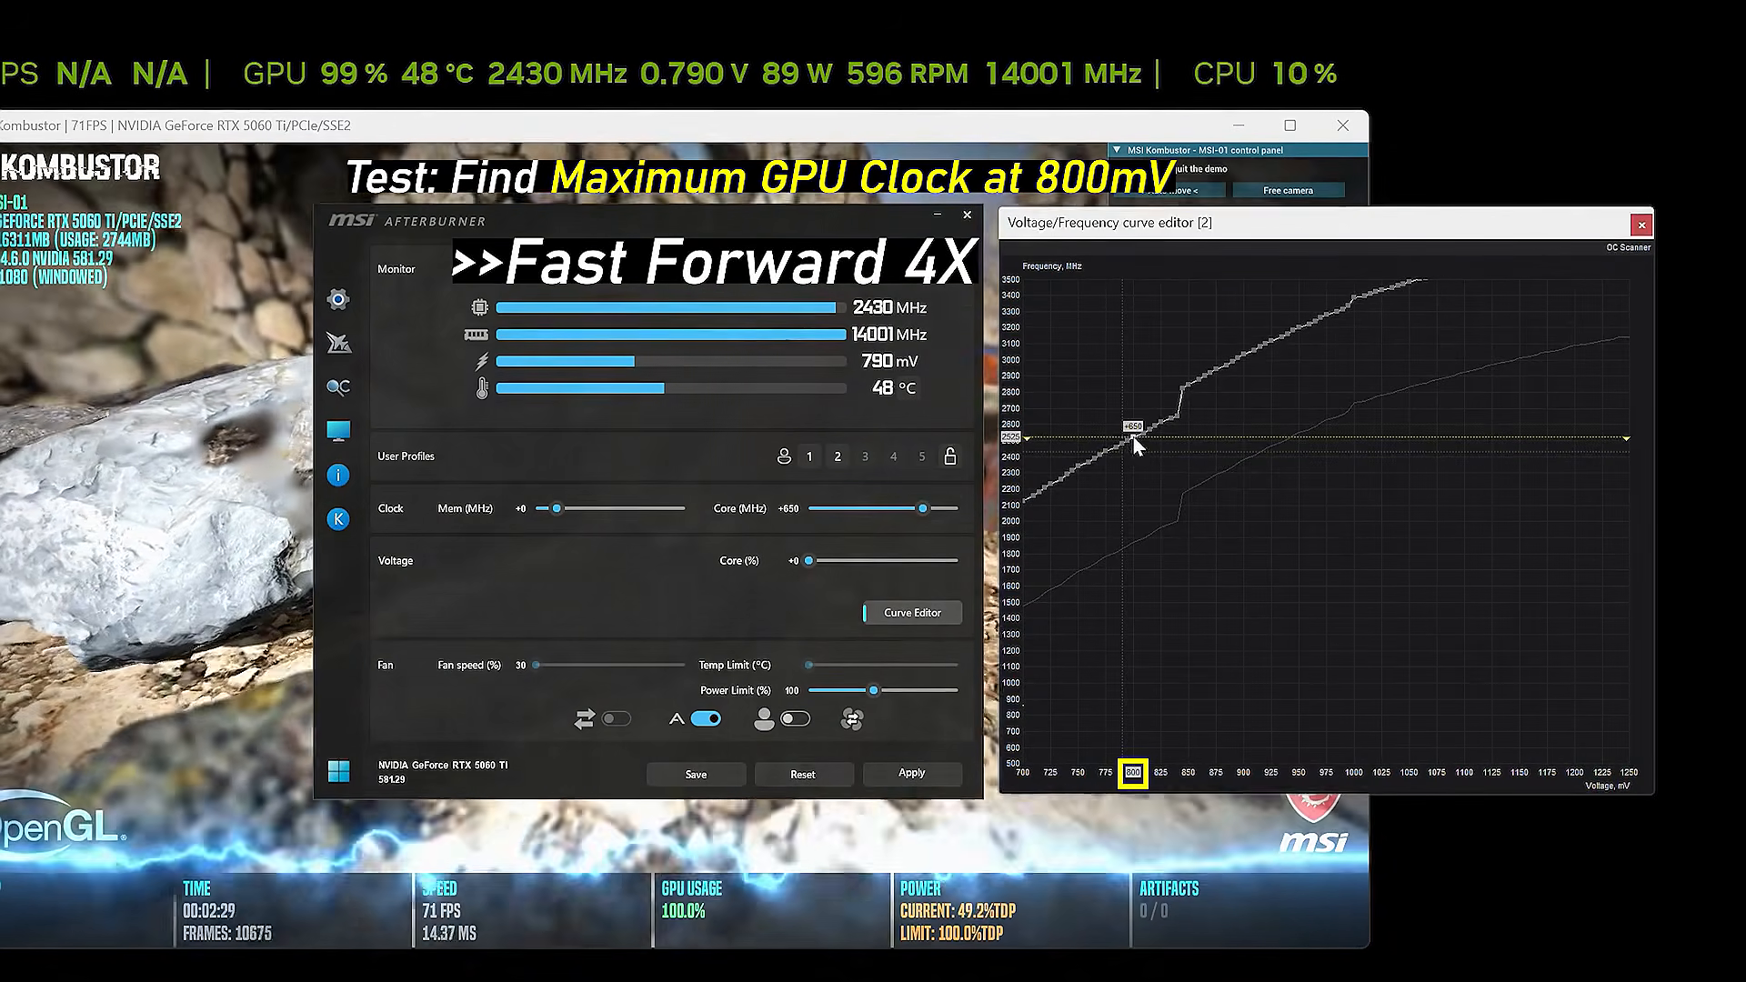
pyautogui.click(950, 771)
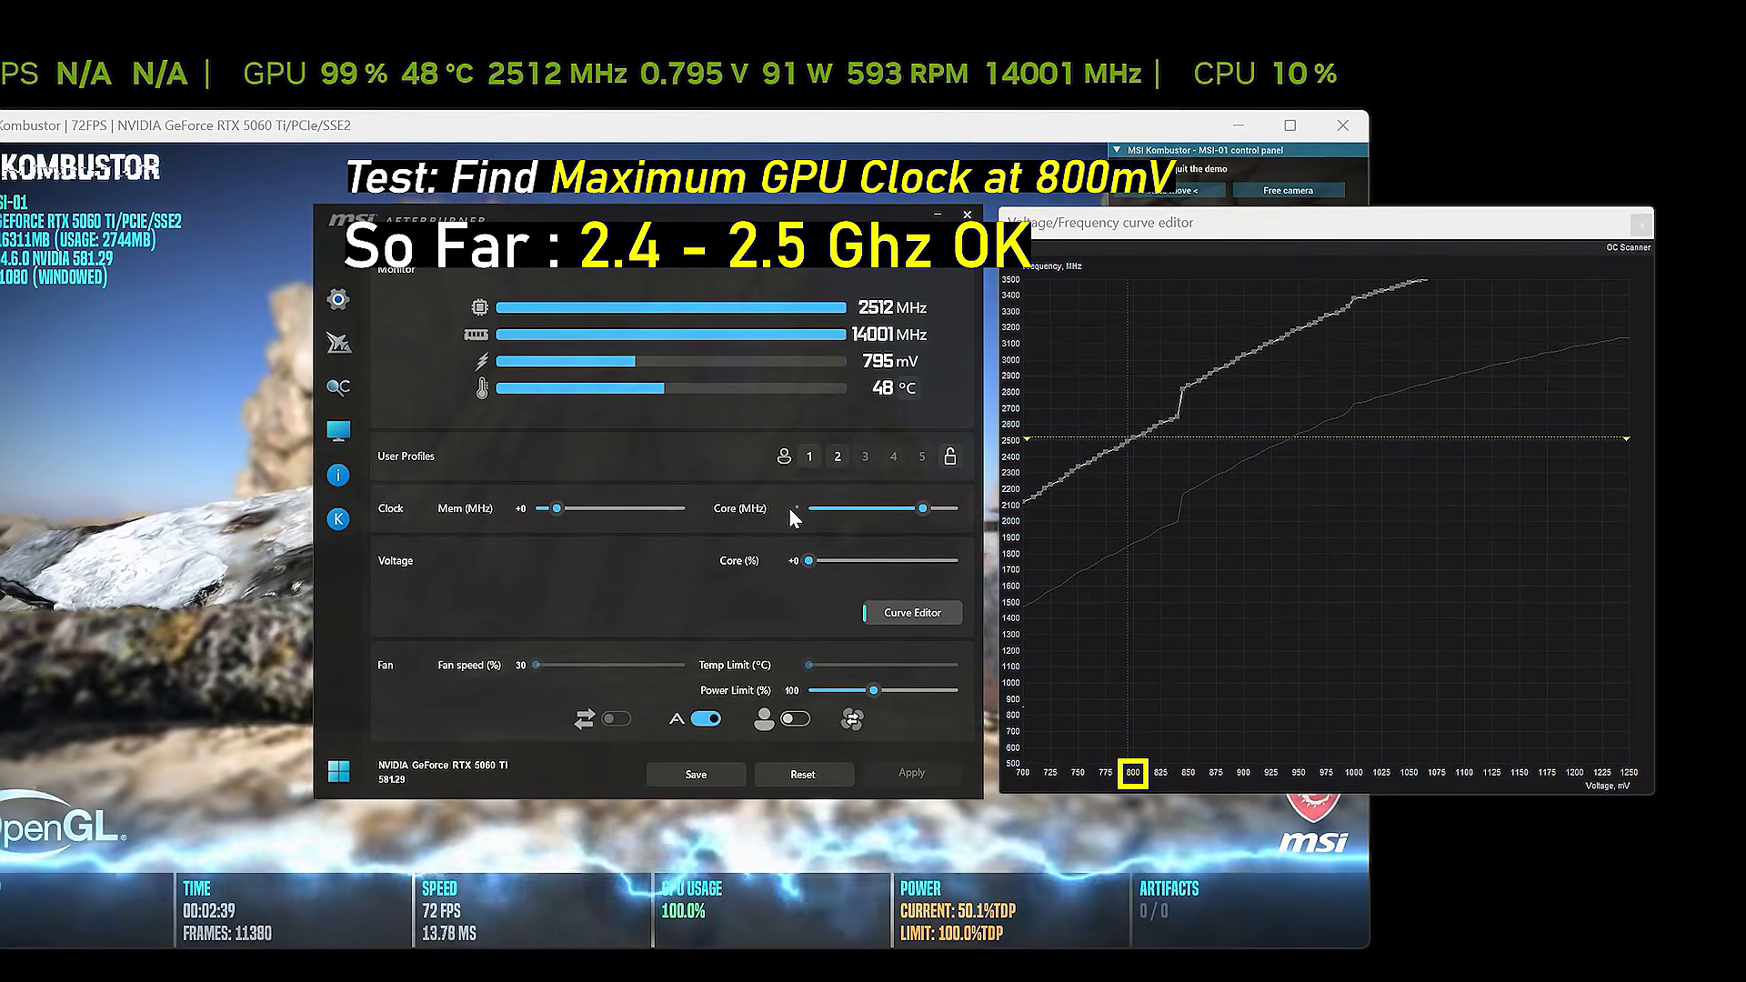
# Step: Set the core clock offset to +700 MHz, lock the curve at the 800 mV point, and apply
pyautogui.write('700')
pyautogui.press('Return')
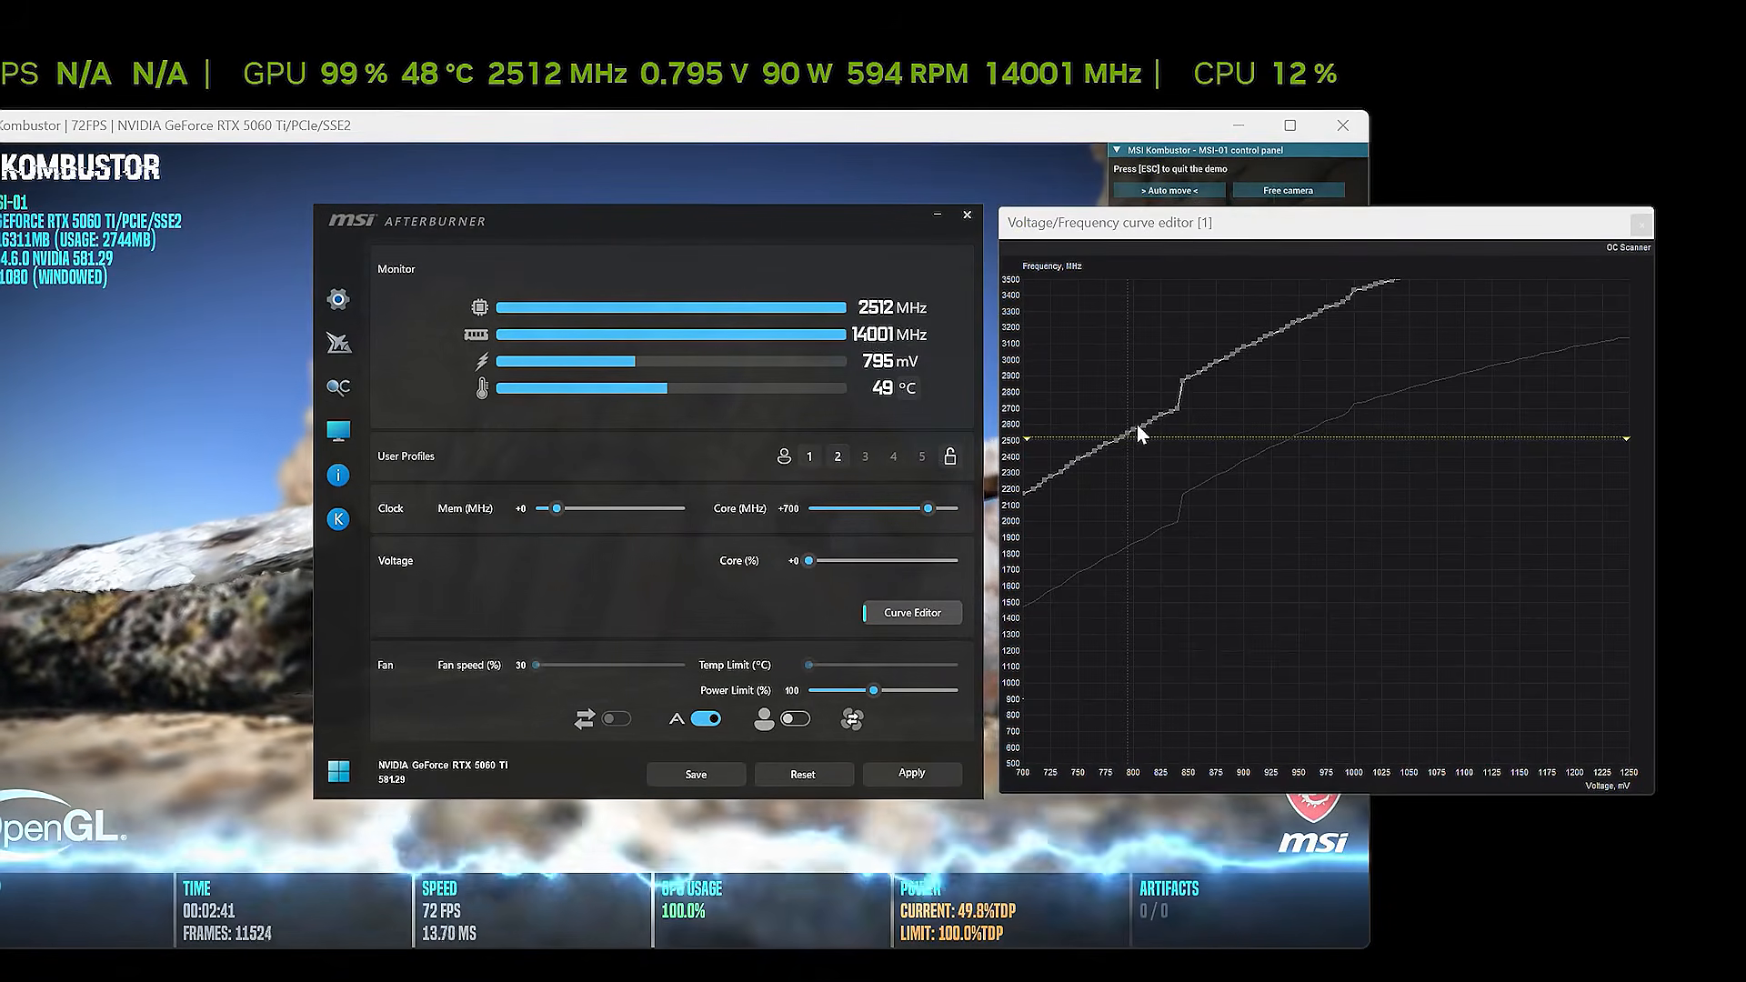
pyautogui.click(1133, 429)
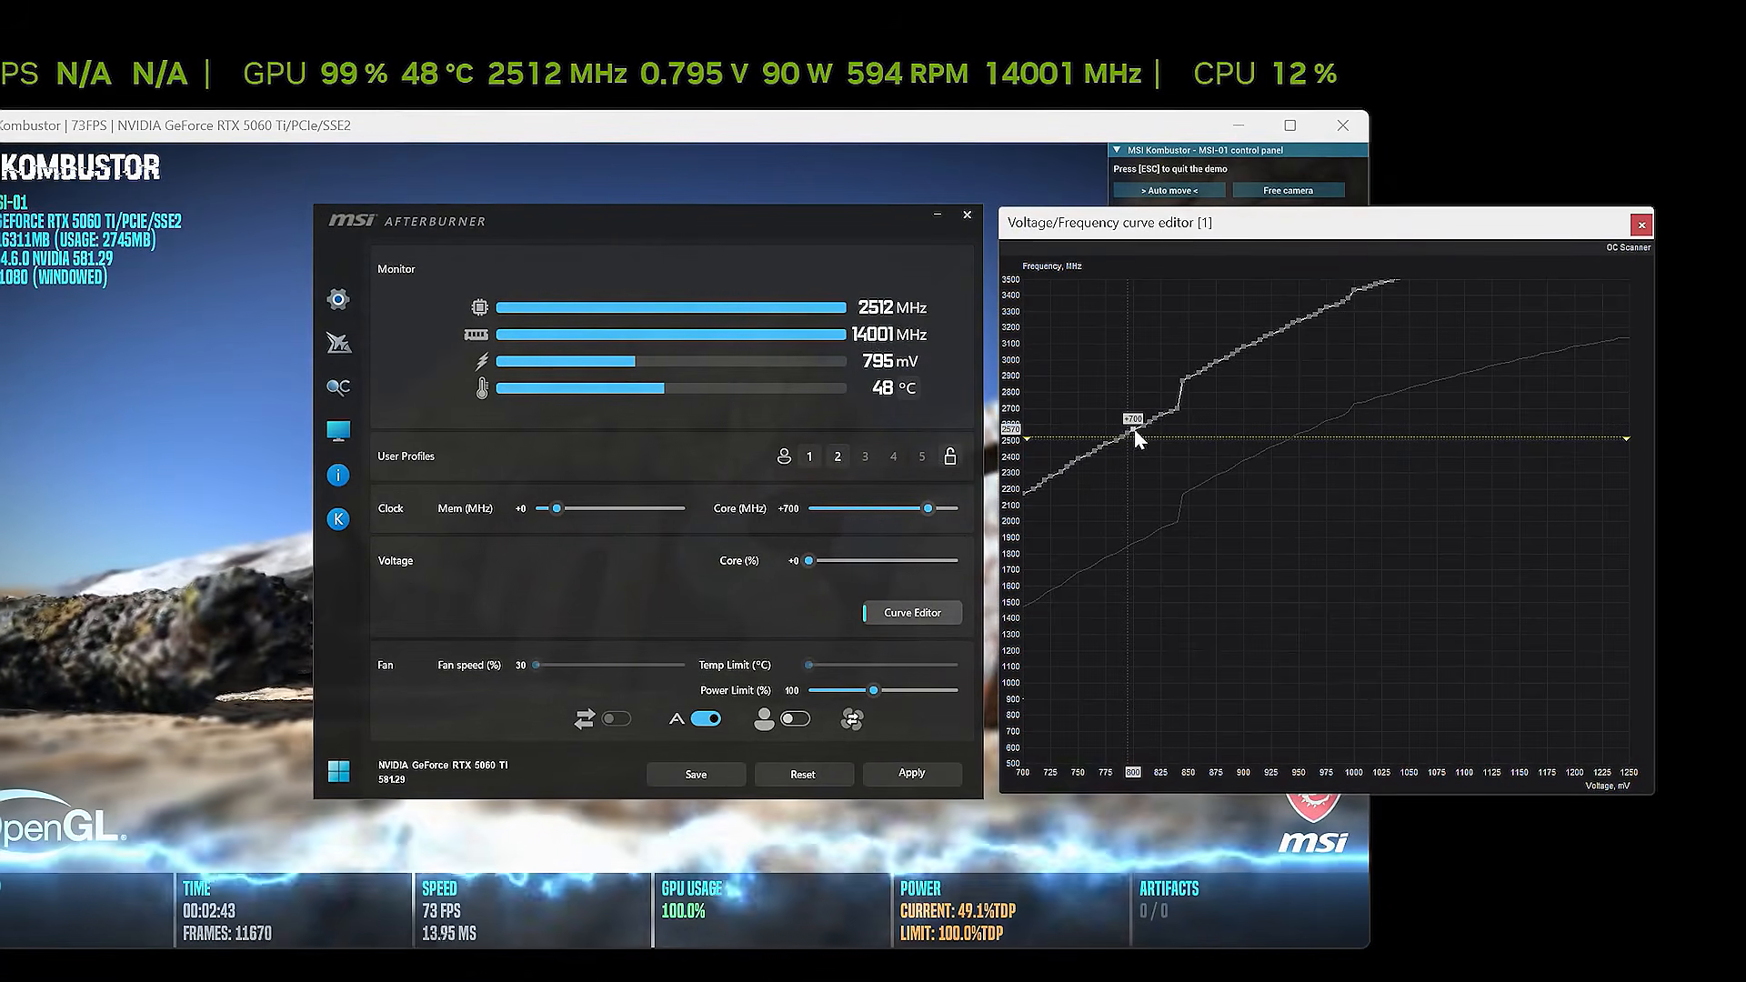
pyautogui.press('l')
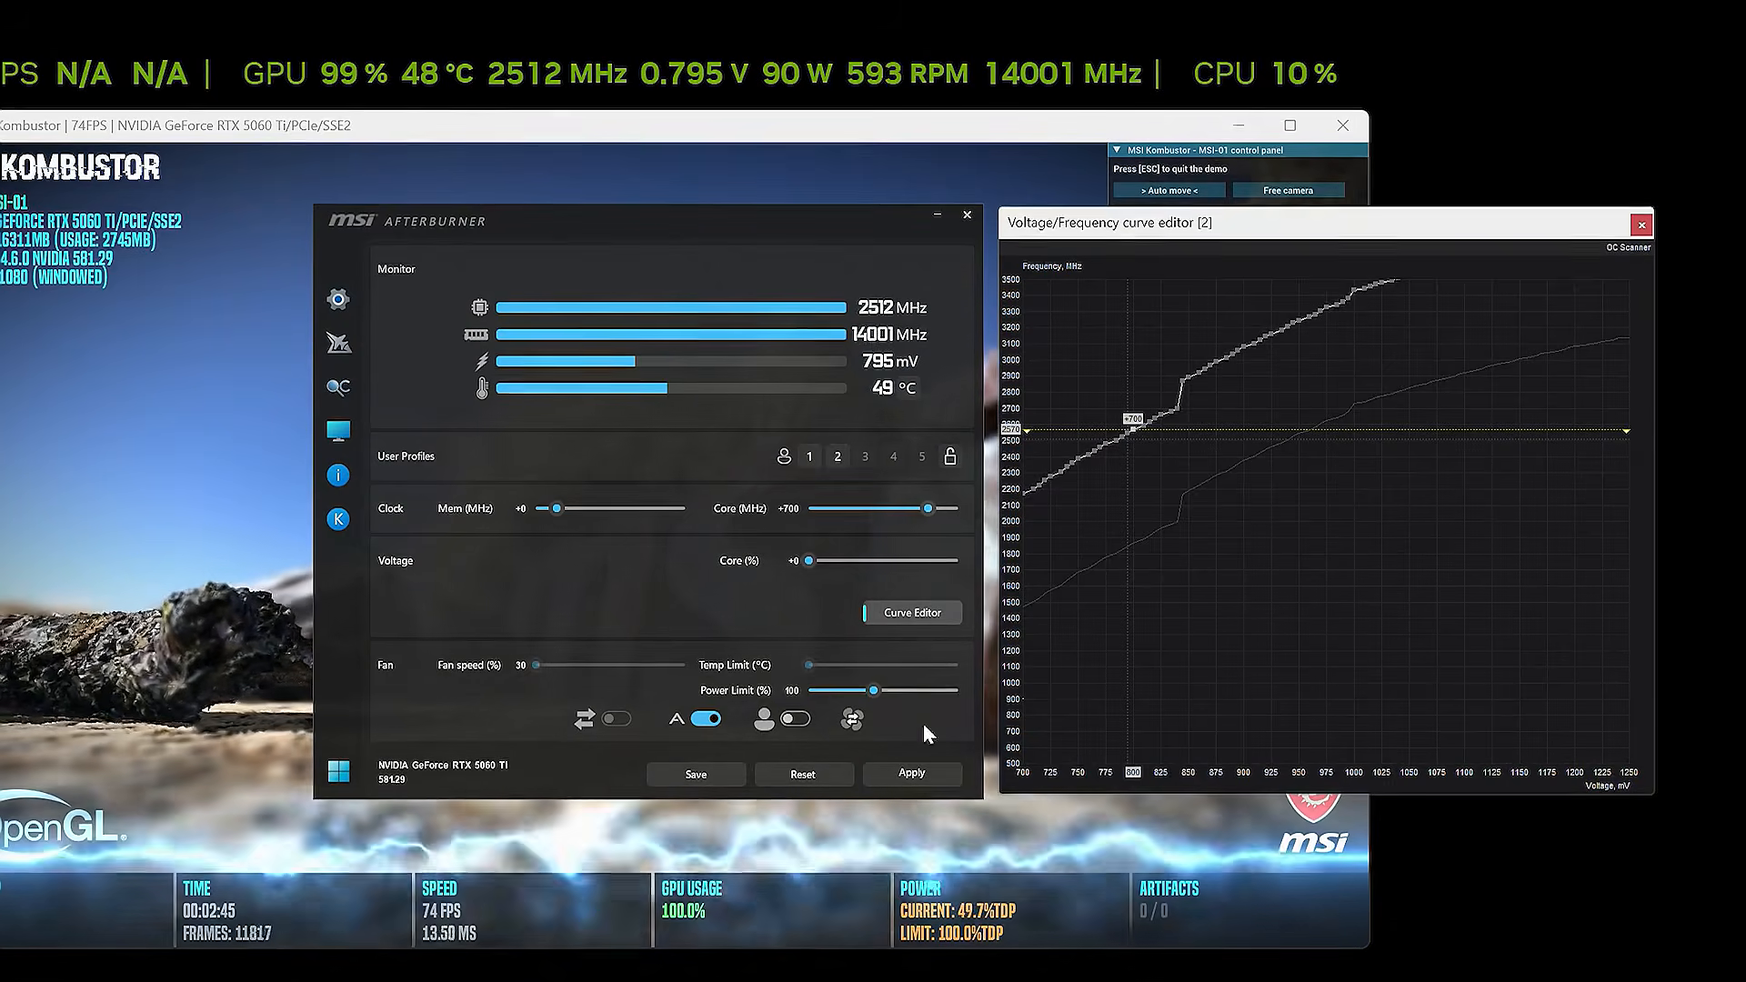
pyautogui.click(933, 768)
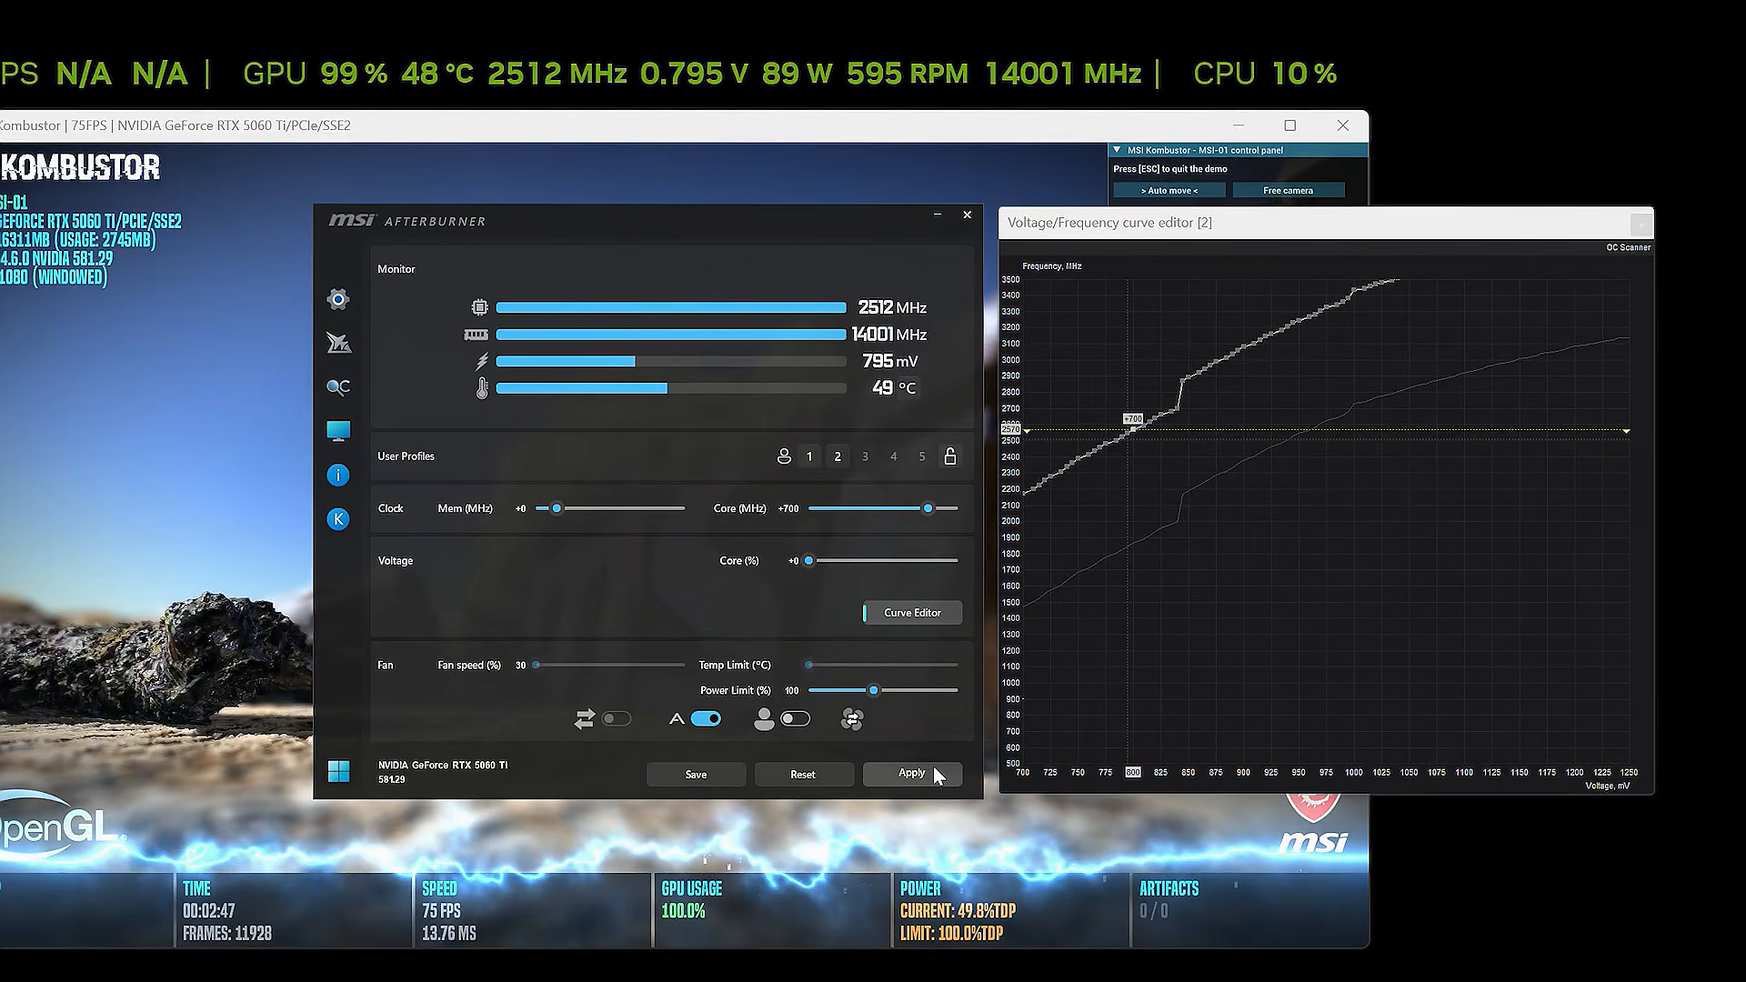
pyautogui.click(932, 770)
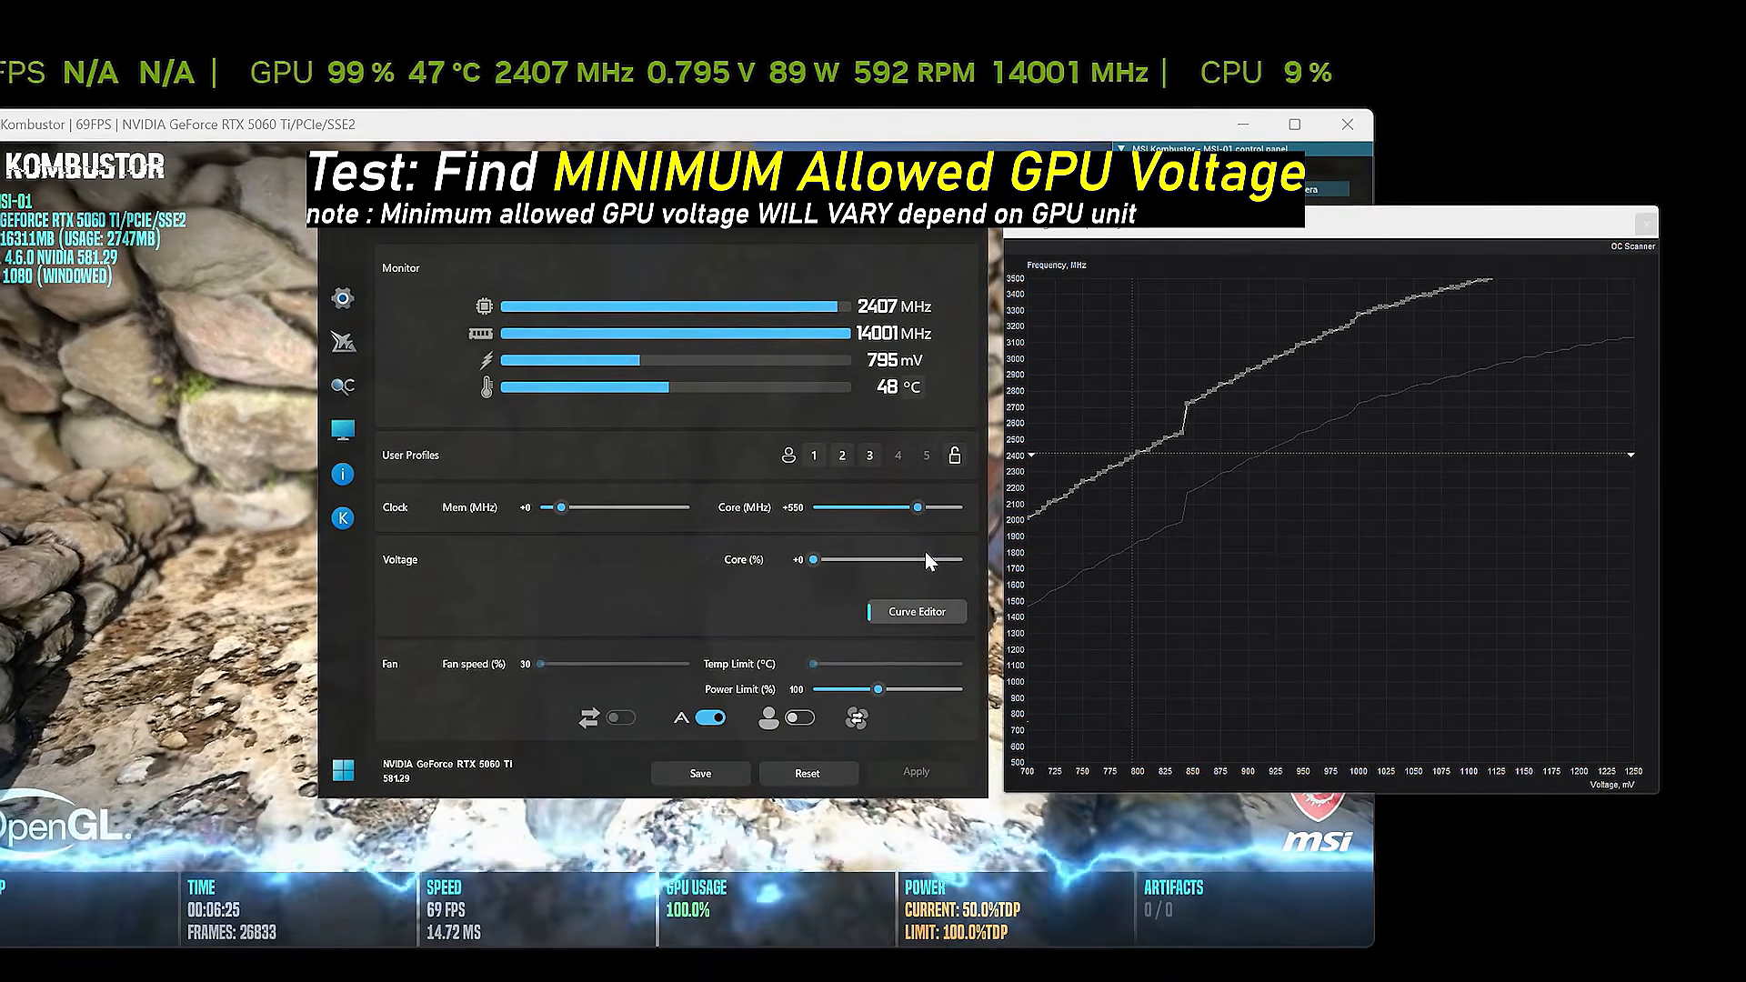
# Step: Move the curve lock from the 800 mV point down to the 750 mV point and apply
pyautogui.click(1130, 454)
pyautogui.press('l')
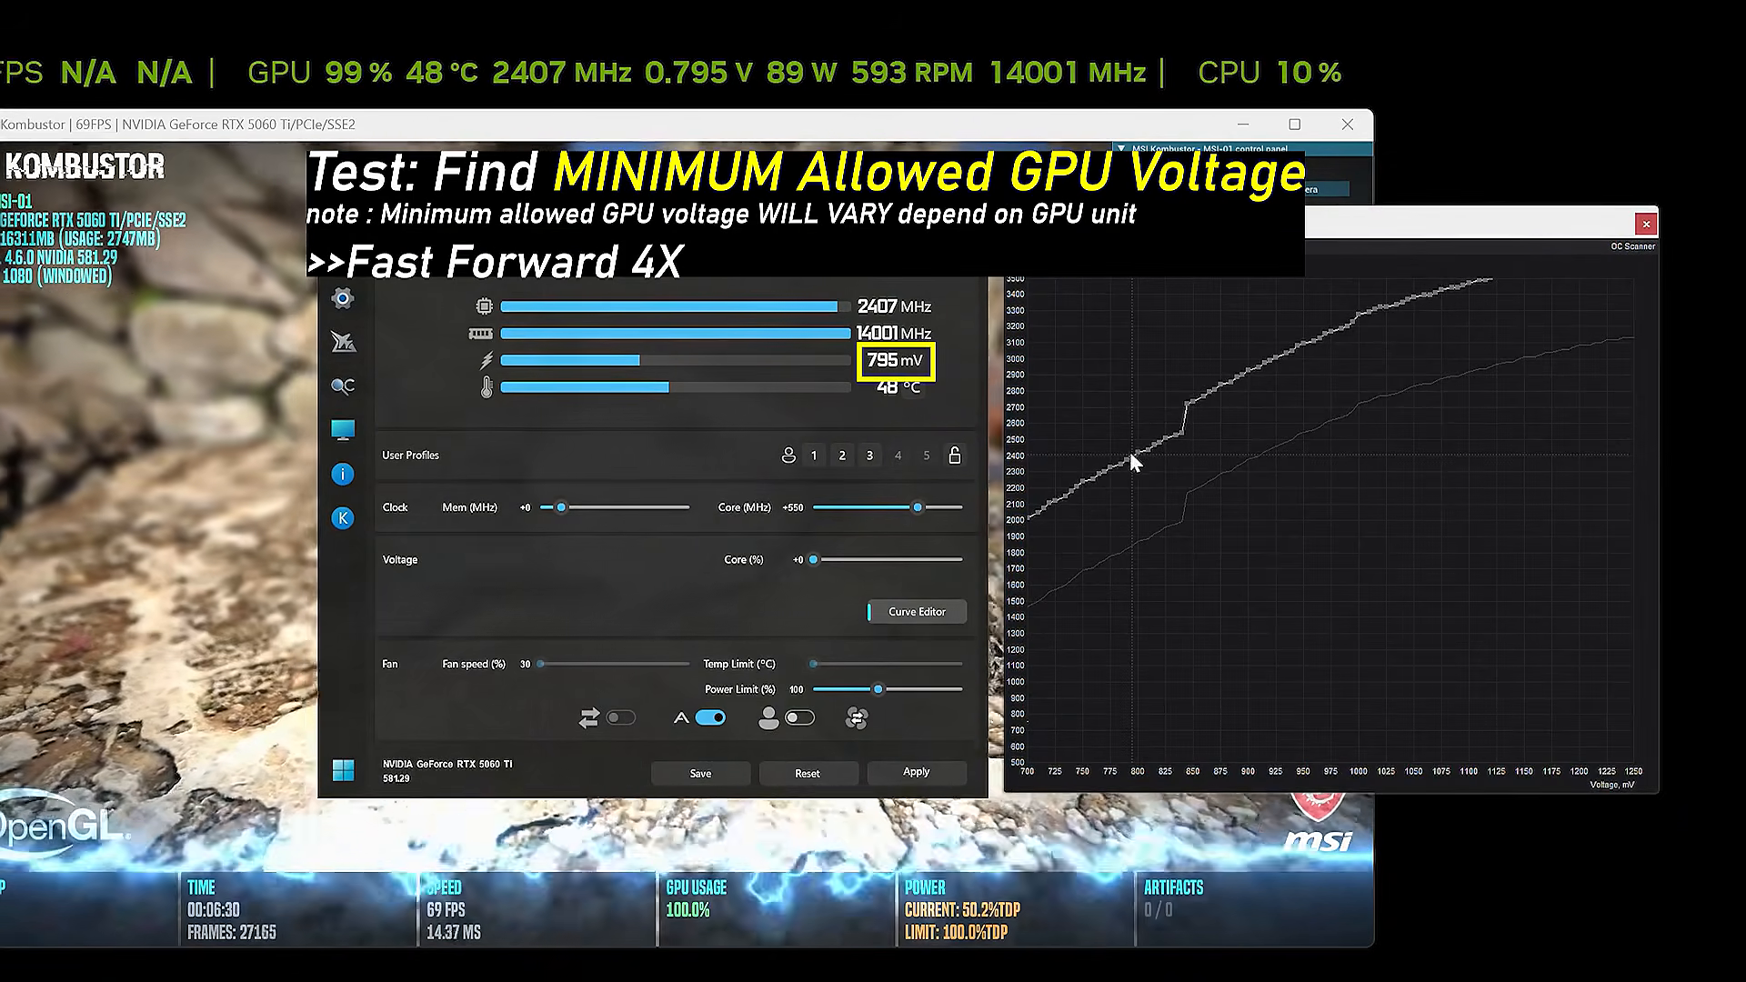
pyautogui.click(1082, 482)
pyautogui.press('l')
pyautogui.click(914, 773)
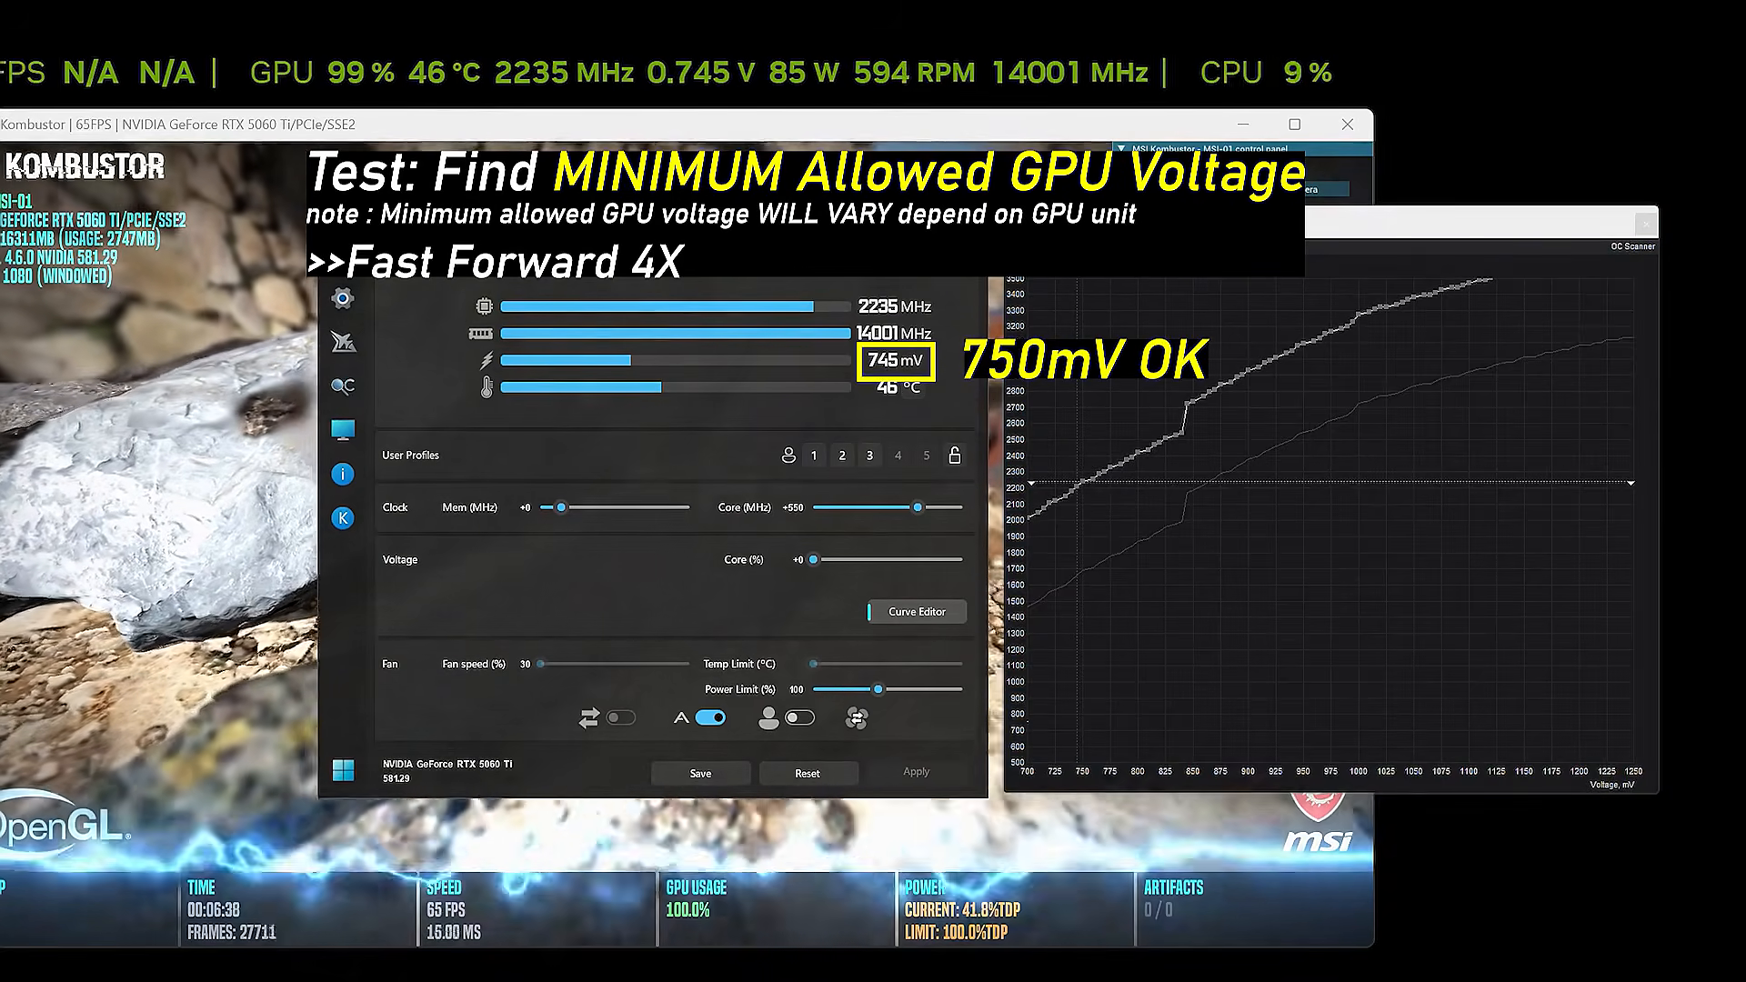
# Step: Lock the voltage/frequency curve at the 725 mV point and apply
pyautogui.click(1054, 502)
pyautogui.press('l')
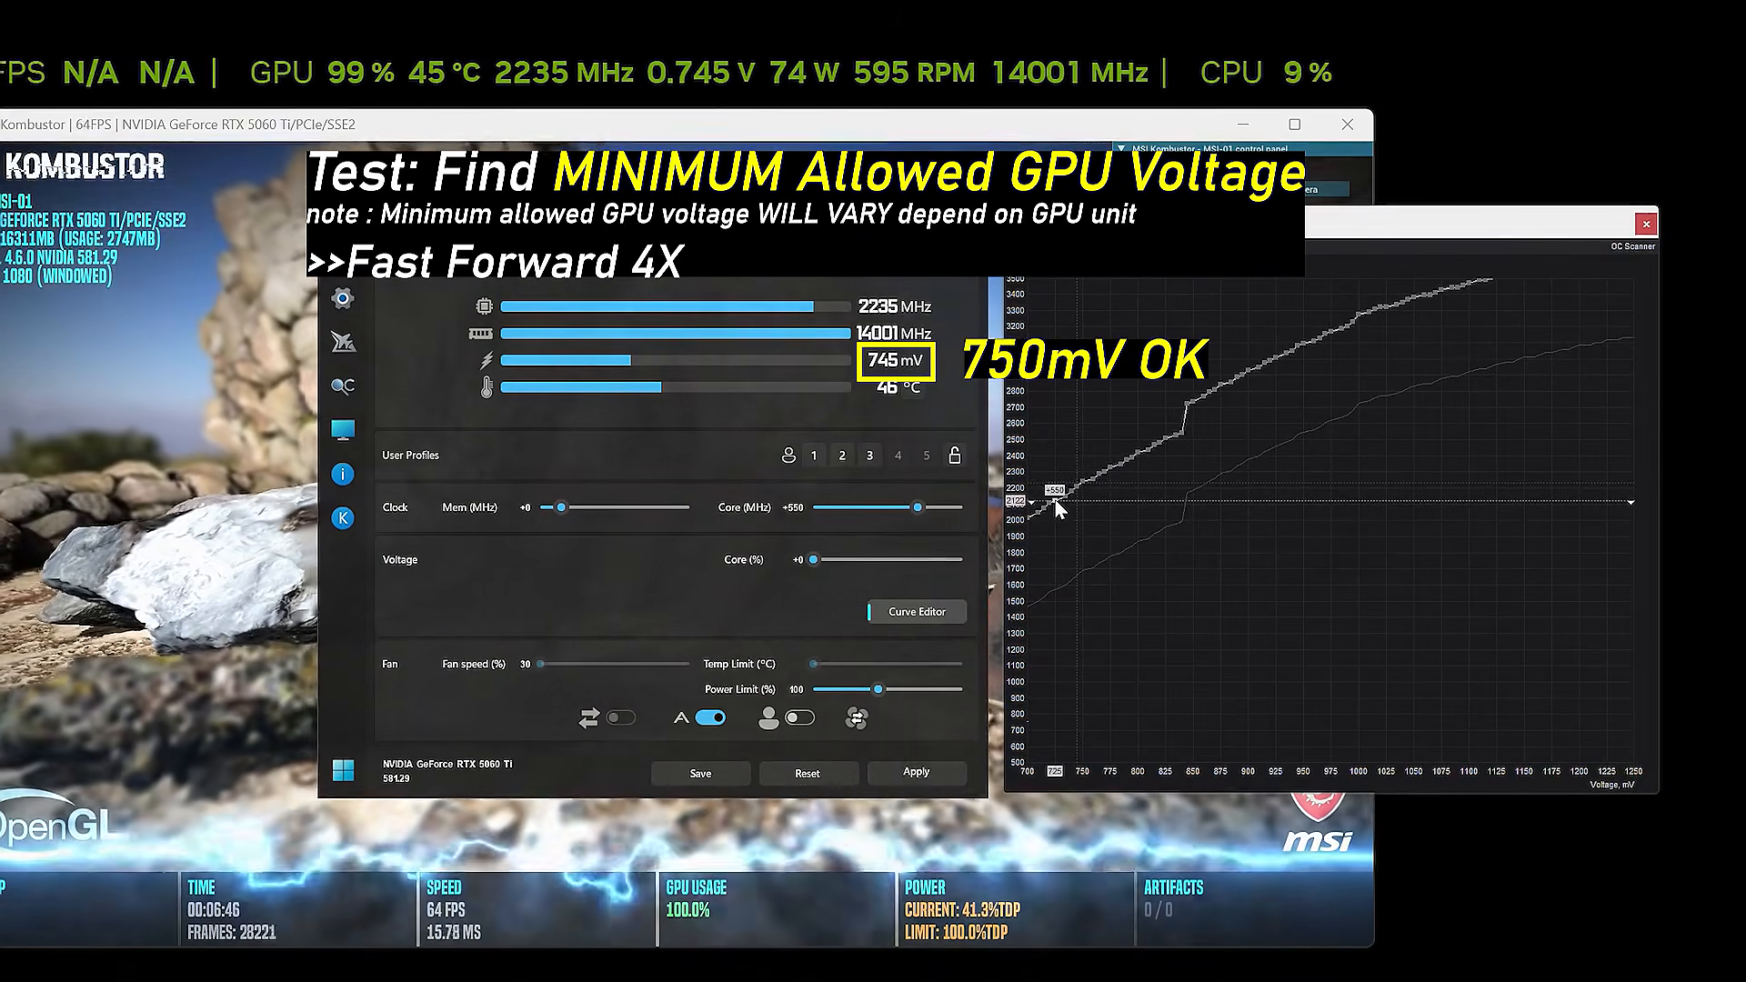
pyautogui.click(915, 772)
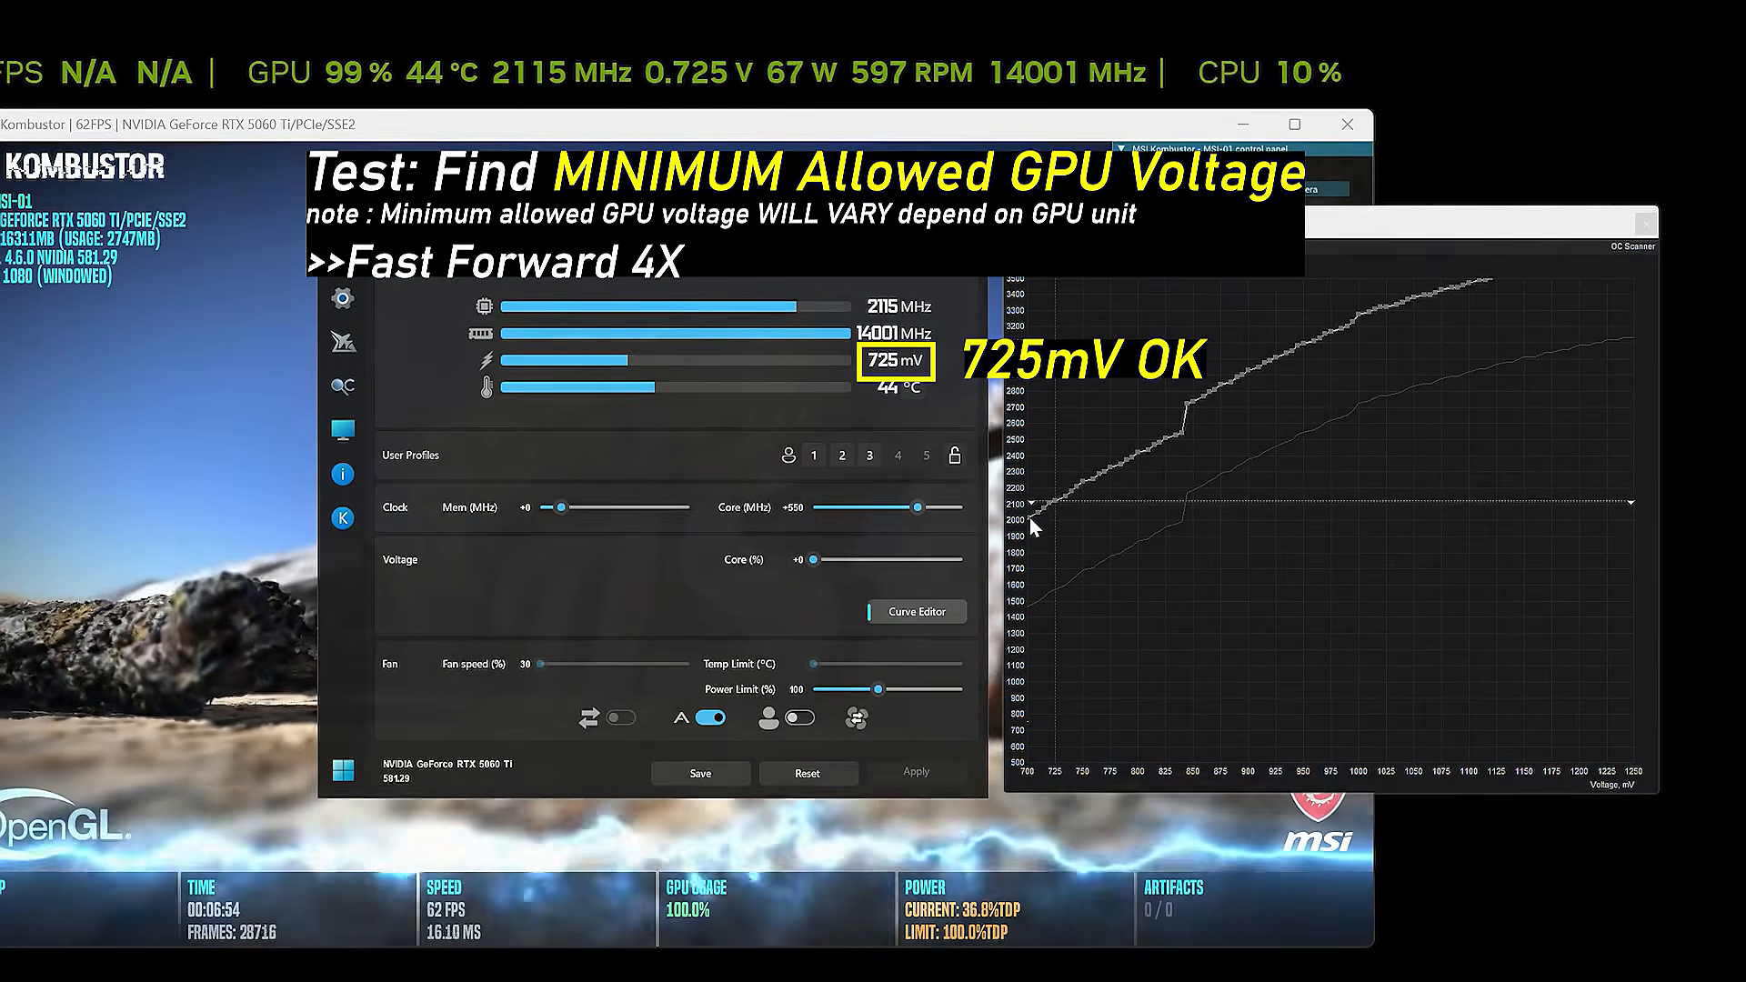
# Step: Lower the curve lock to the 700 mV point and apply
pyautogui.click(1028, 517)
pyautogui.press('l')
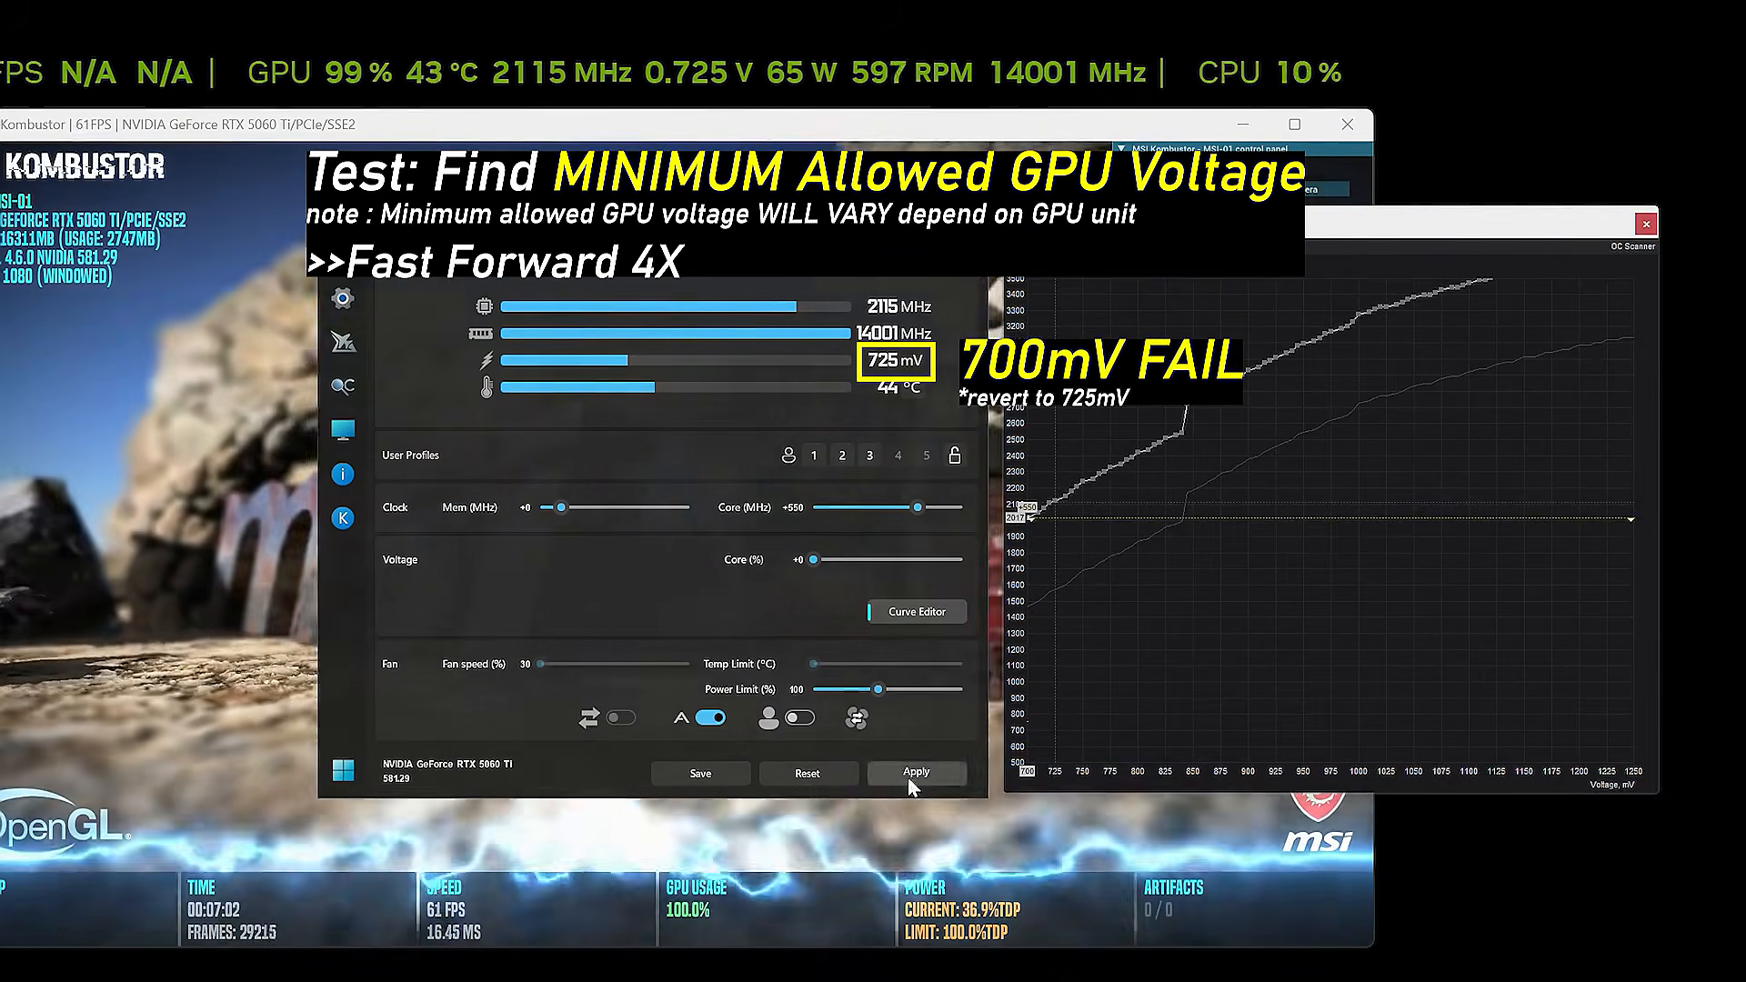
pyautogui.click(911, 773)
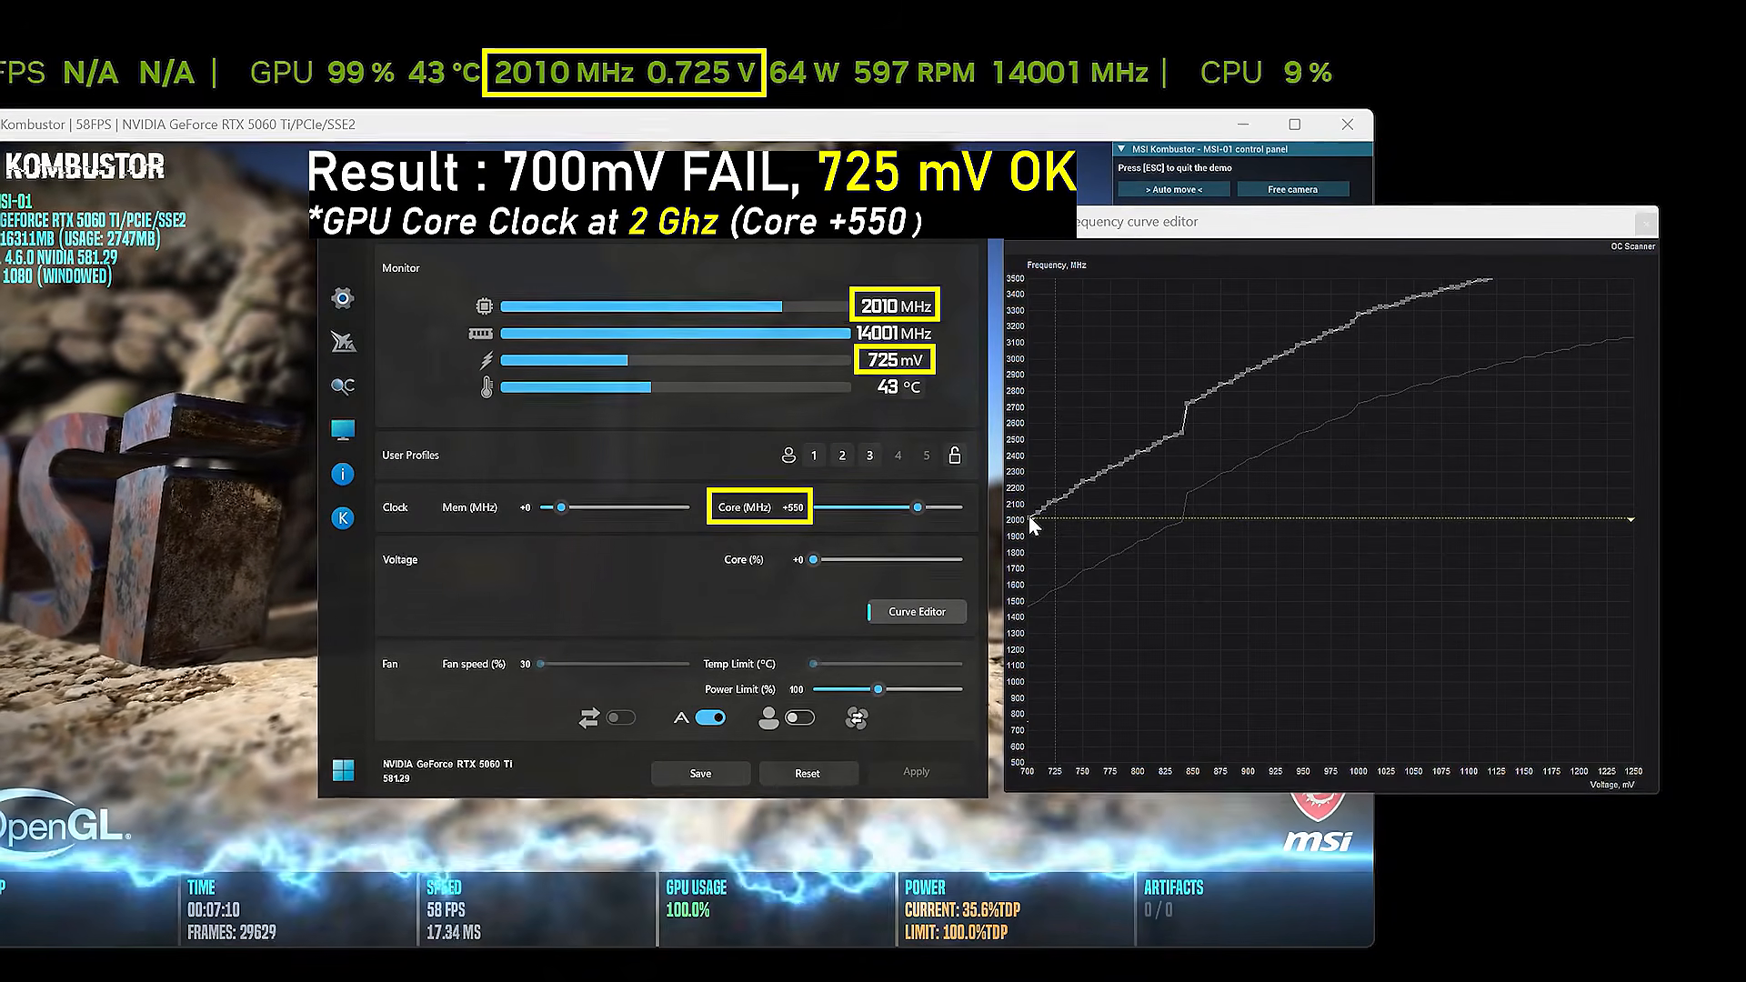
# Step: Return the curve lock from the 700 mV point to the 725 mV point and apply
pyautogui.click(1030, 519)
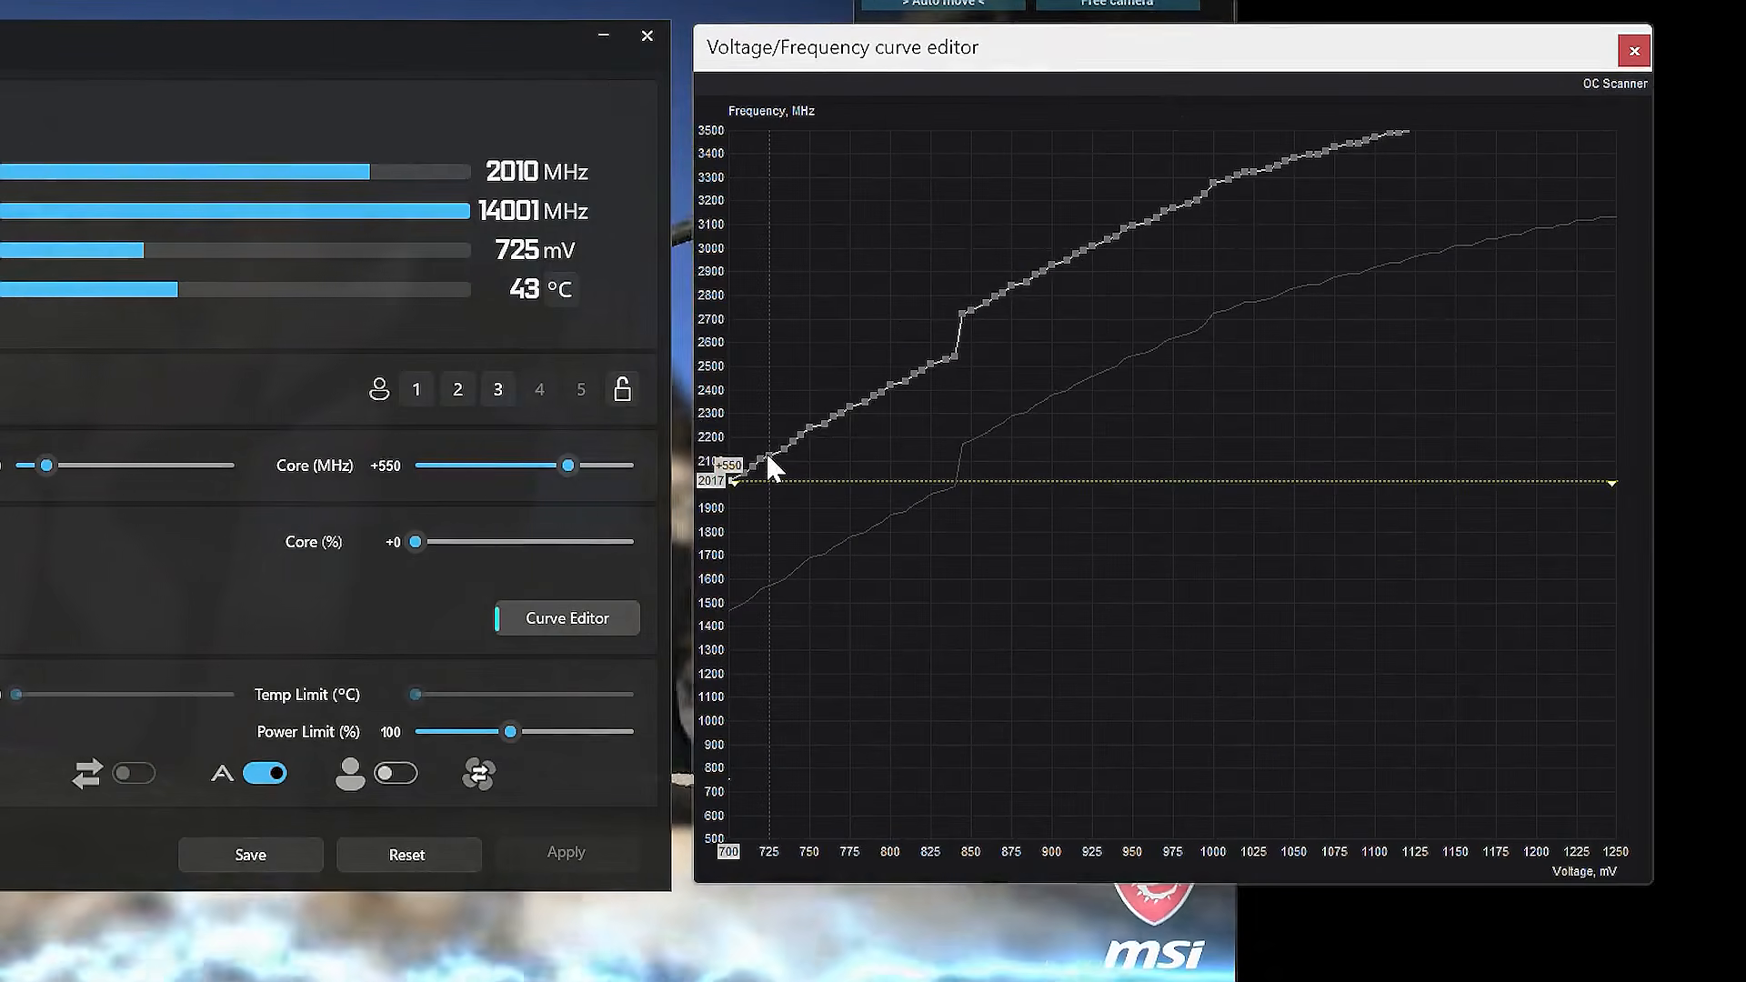
pyautogui.click(768, 456)
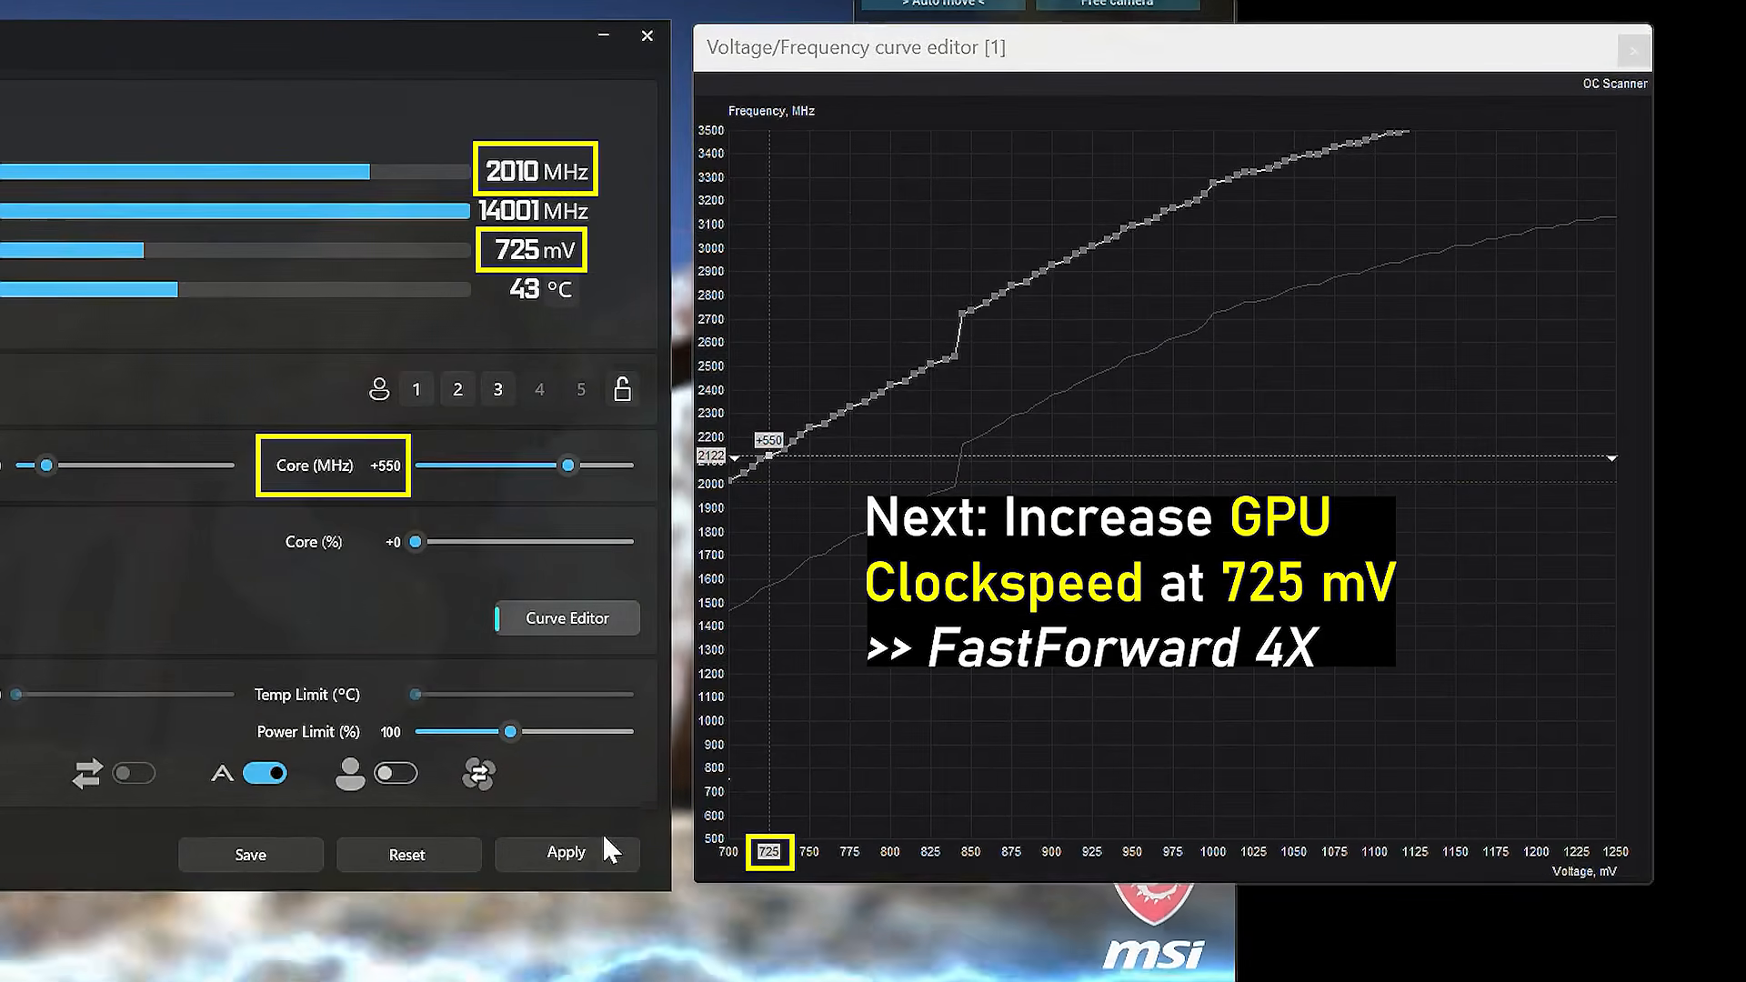
pyautogui.click(602, 836)
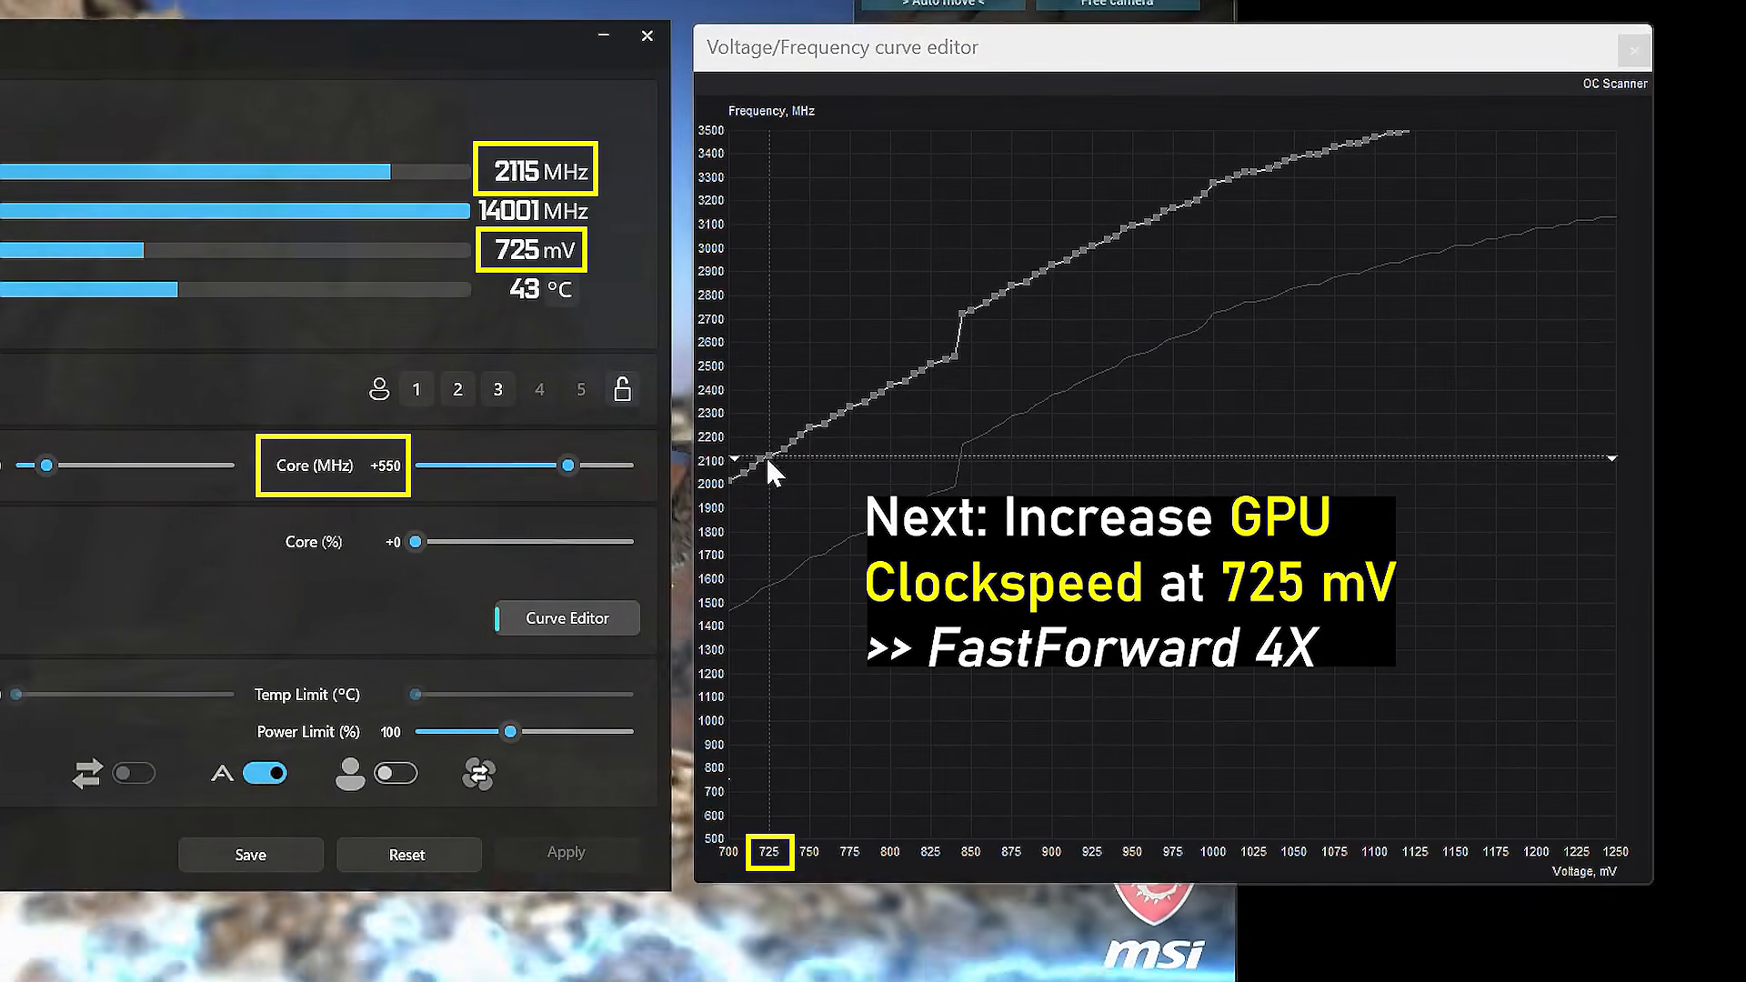
# Step: Raise the core clock offset to +600 MHz with the curve locked at the 725 mV point, and apply
pyautogui.moveTo(767, 463); pyautogui.dragTo(767, 446)
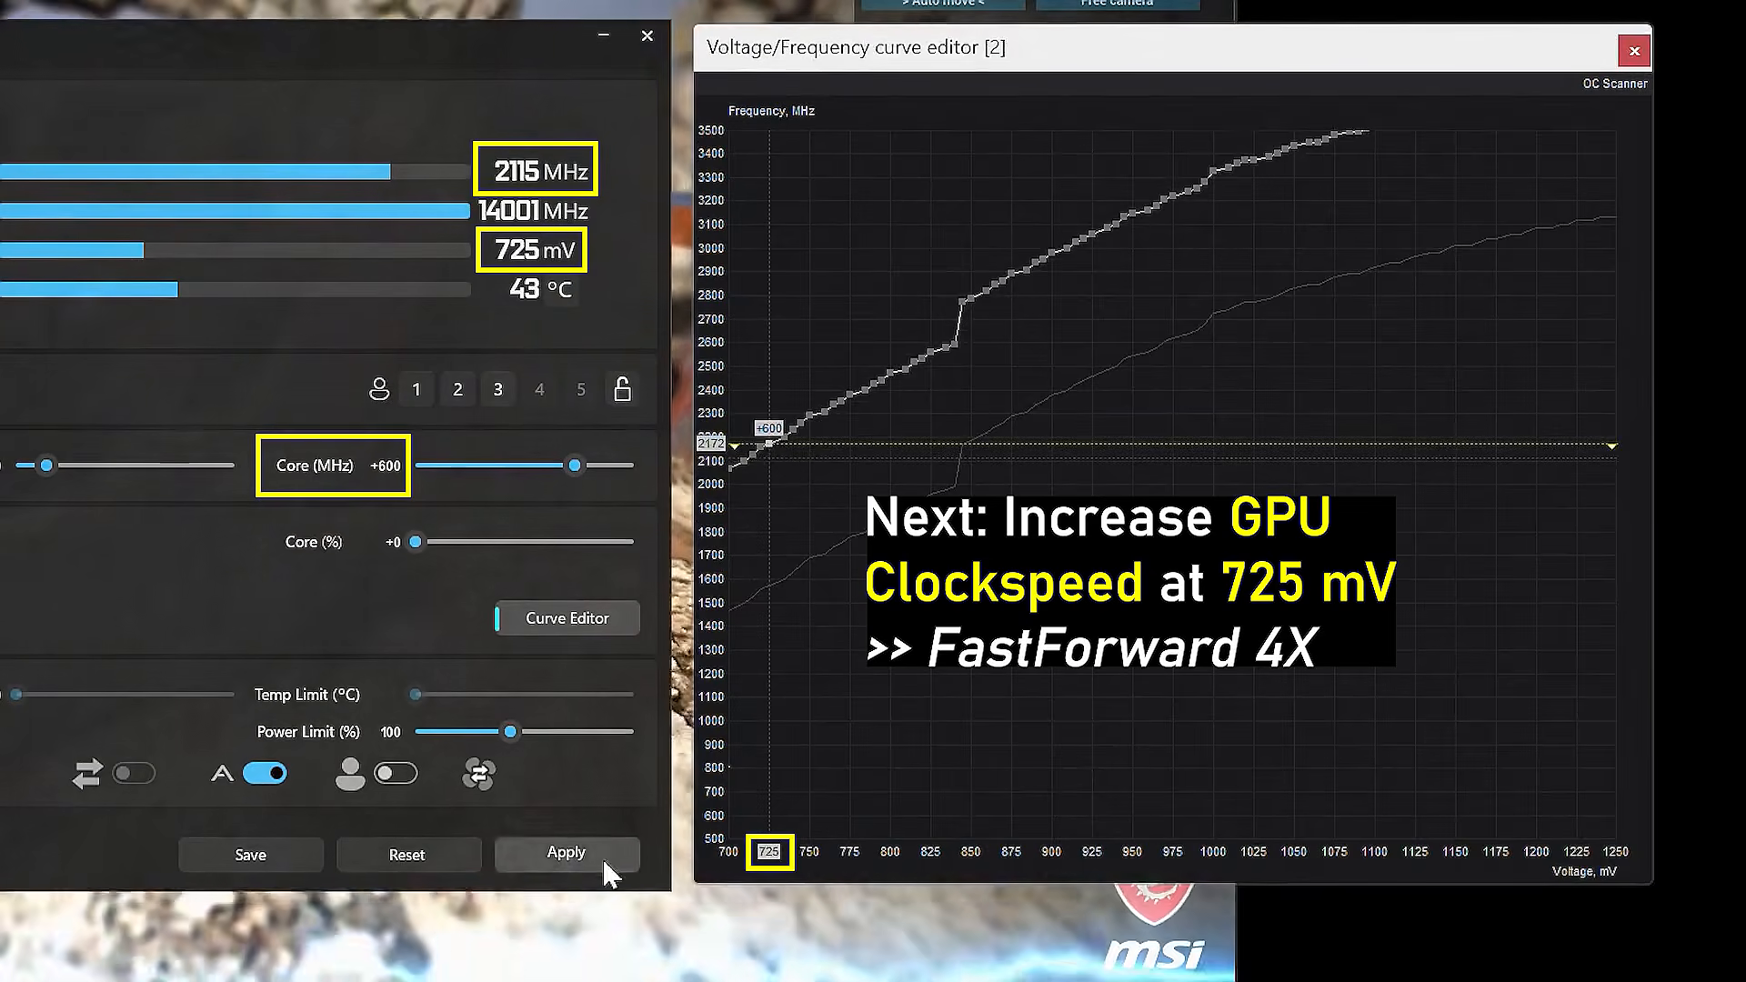
pyautogui.click(602, 855)
pyautogui.click(768, 442)
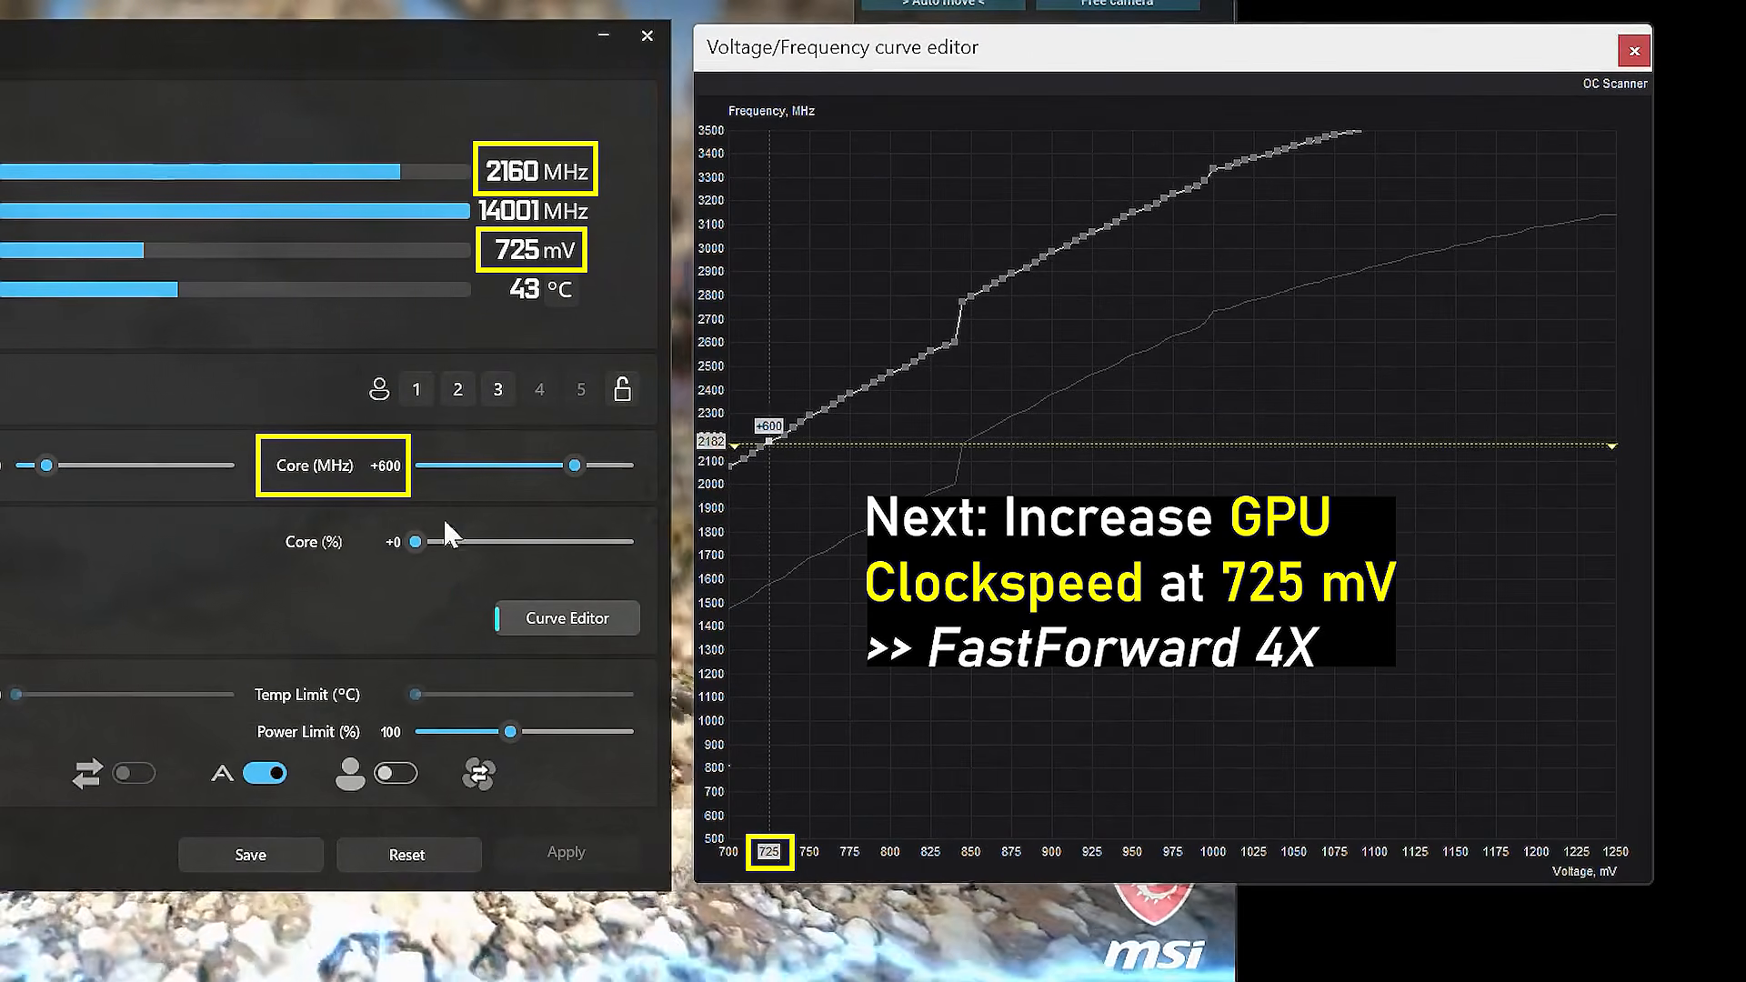
# Step: Set the core clock offset to +650 MHz, lock the curve at the 725 mV point, and apply
pyautogui.click(400, 470)
pyautogui.write('650')
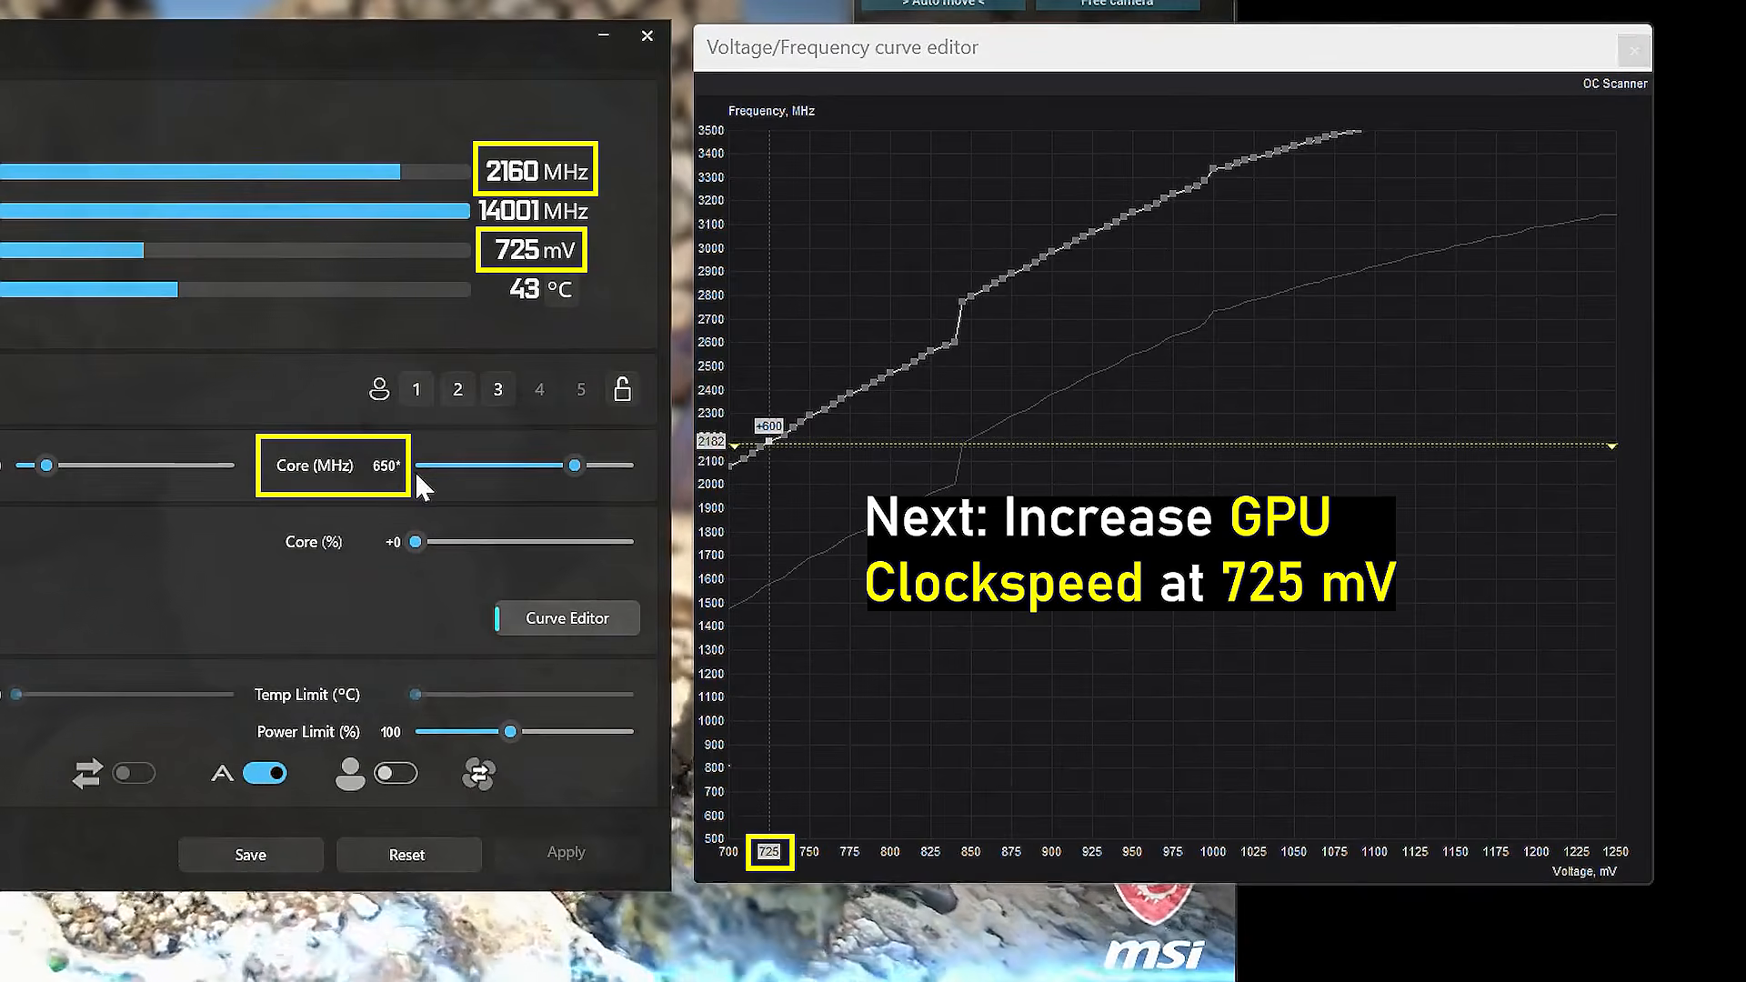
pyautogui.press('Return')
pyautogui.click(768, 431)
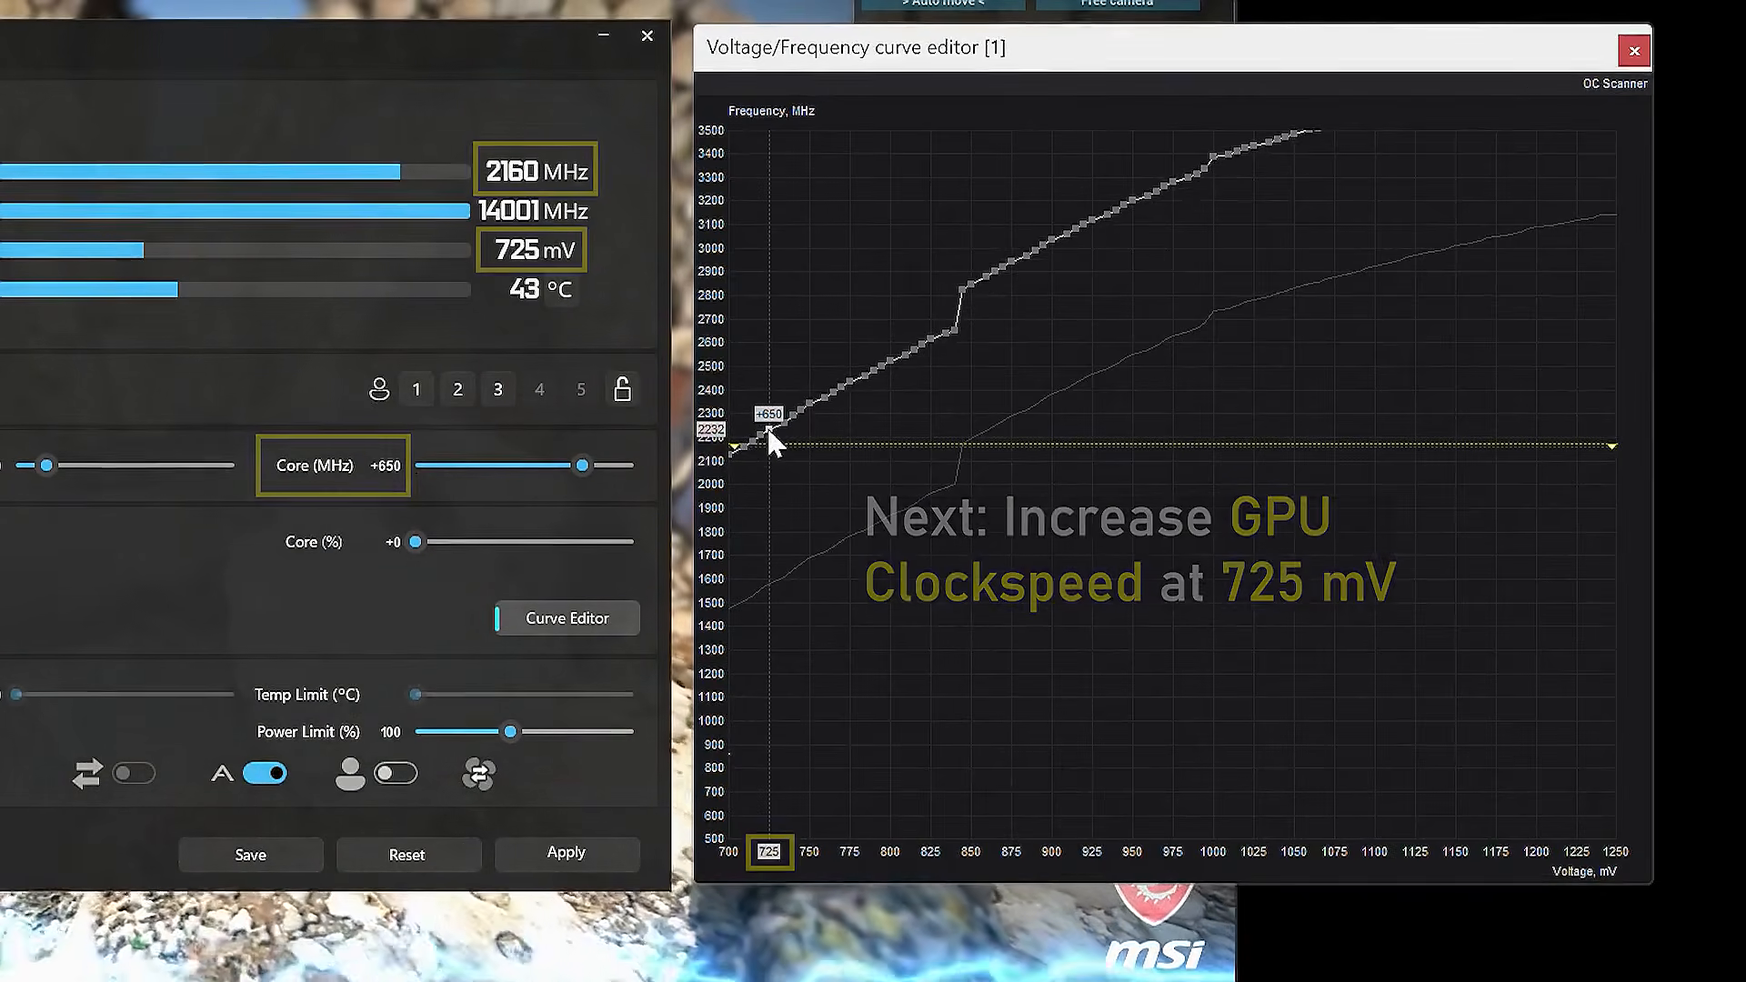
pyautogui.press('l')
pyautogui.click(600, 855)
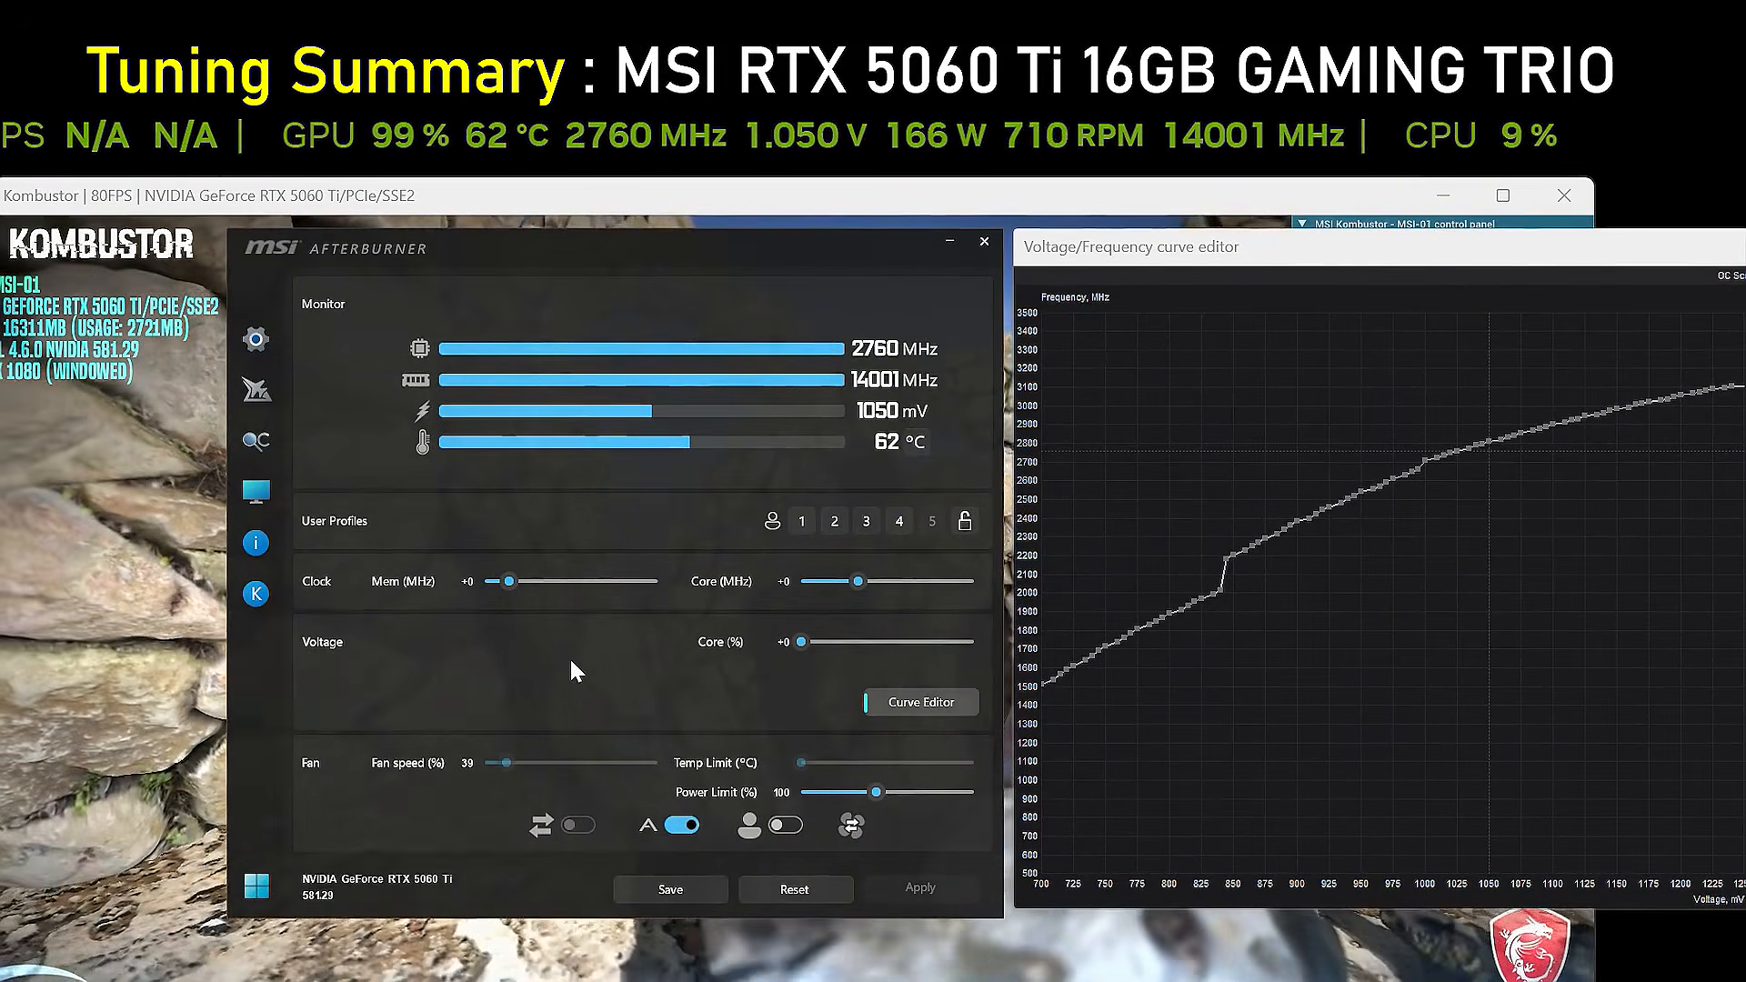
# Step: Load and apply saved profile 1, and after a reset to defaults load and apply profile 2
pyautogui.click(800, 522)
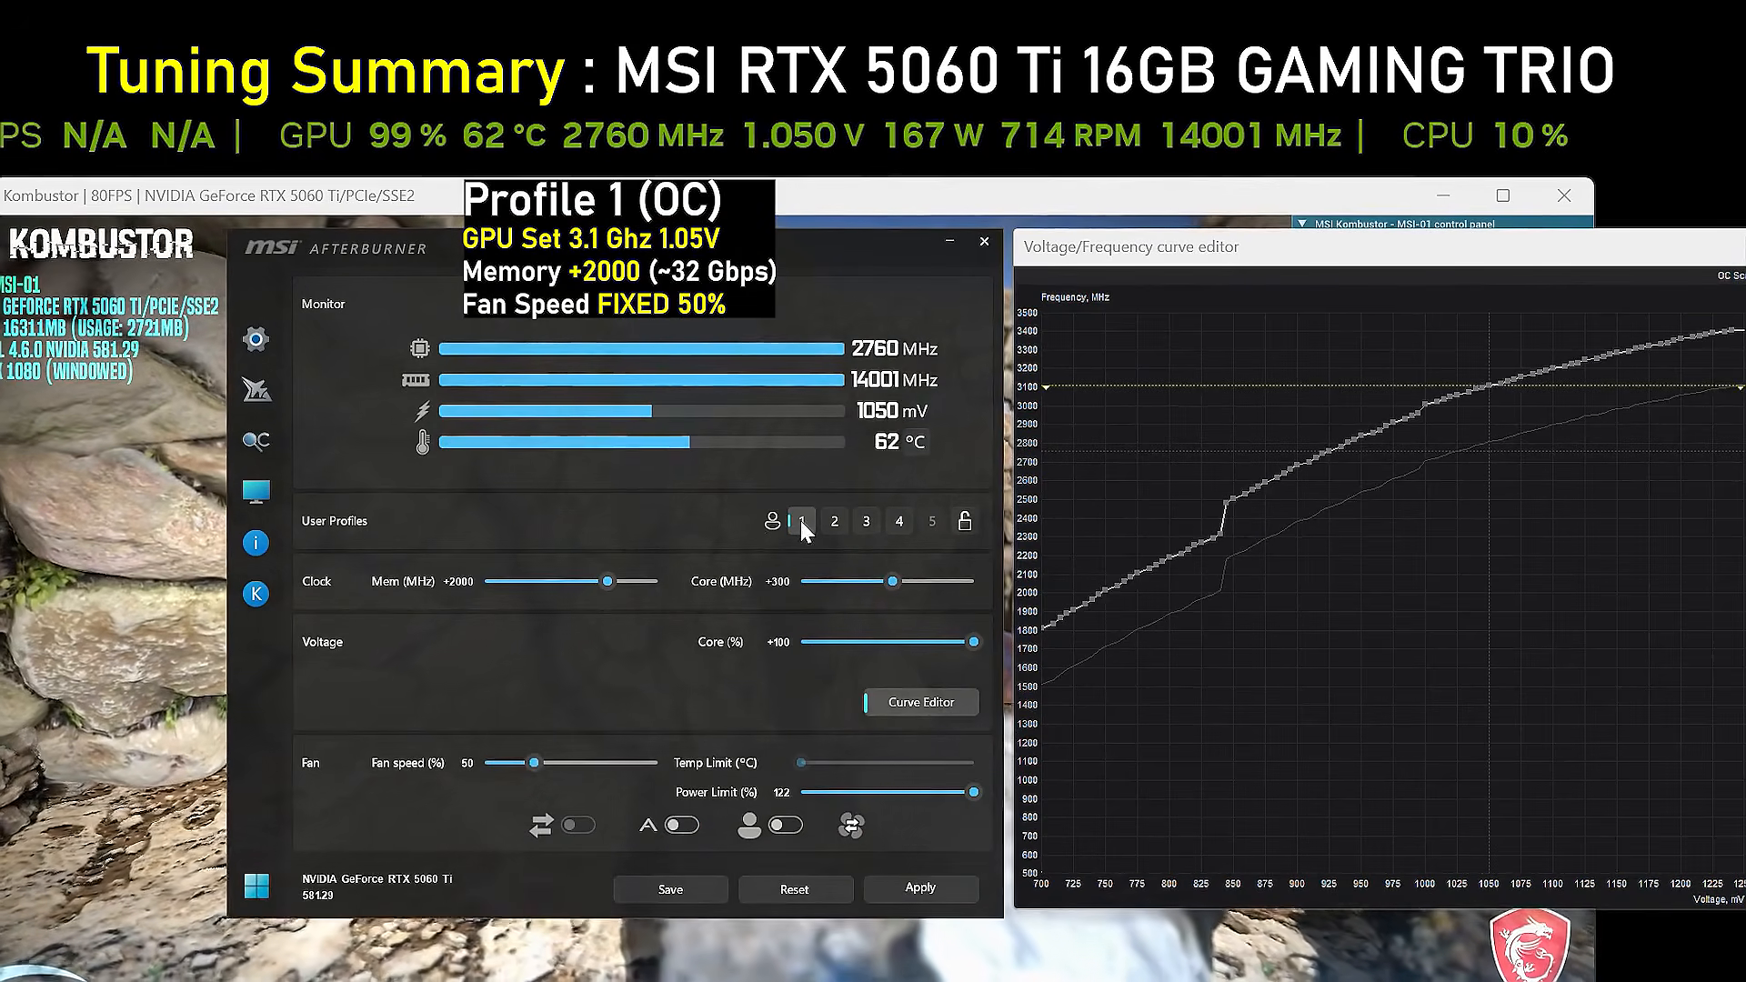
pyautogui.click(922, 888)
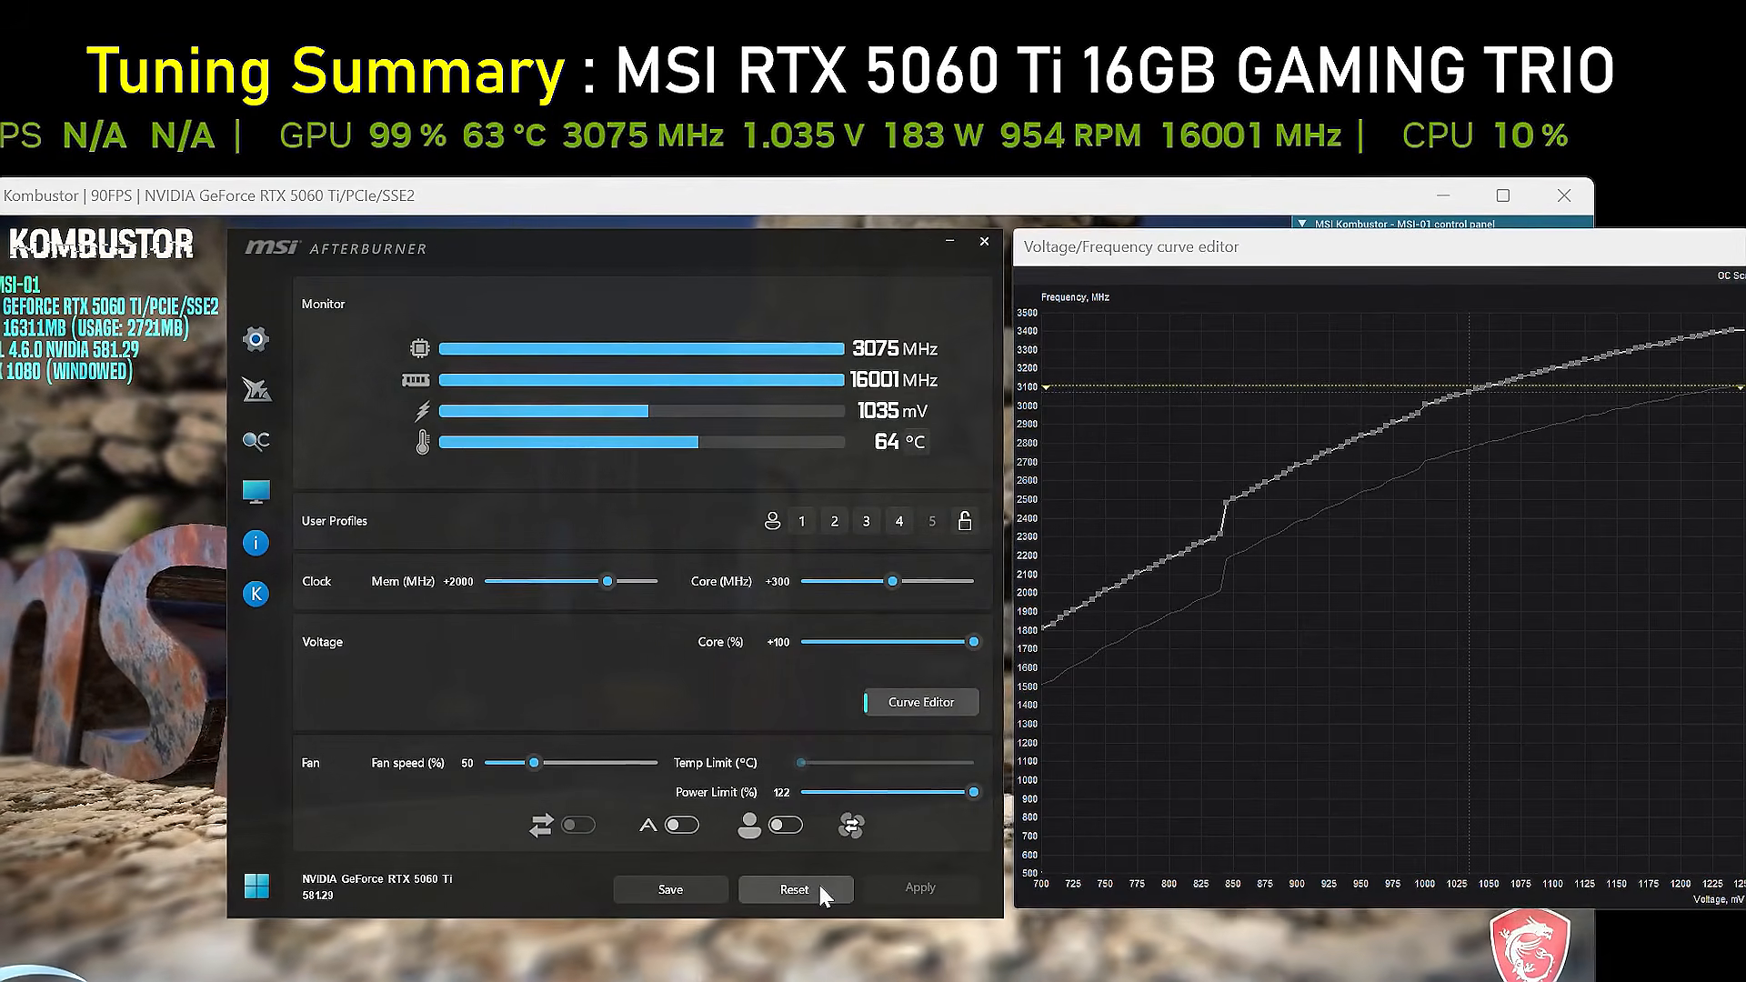
pyautogui.click(801, 889)
pyautogui.click(834, 521)
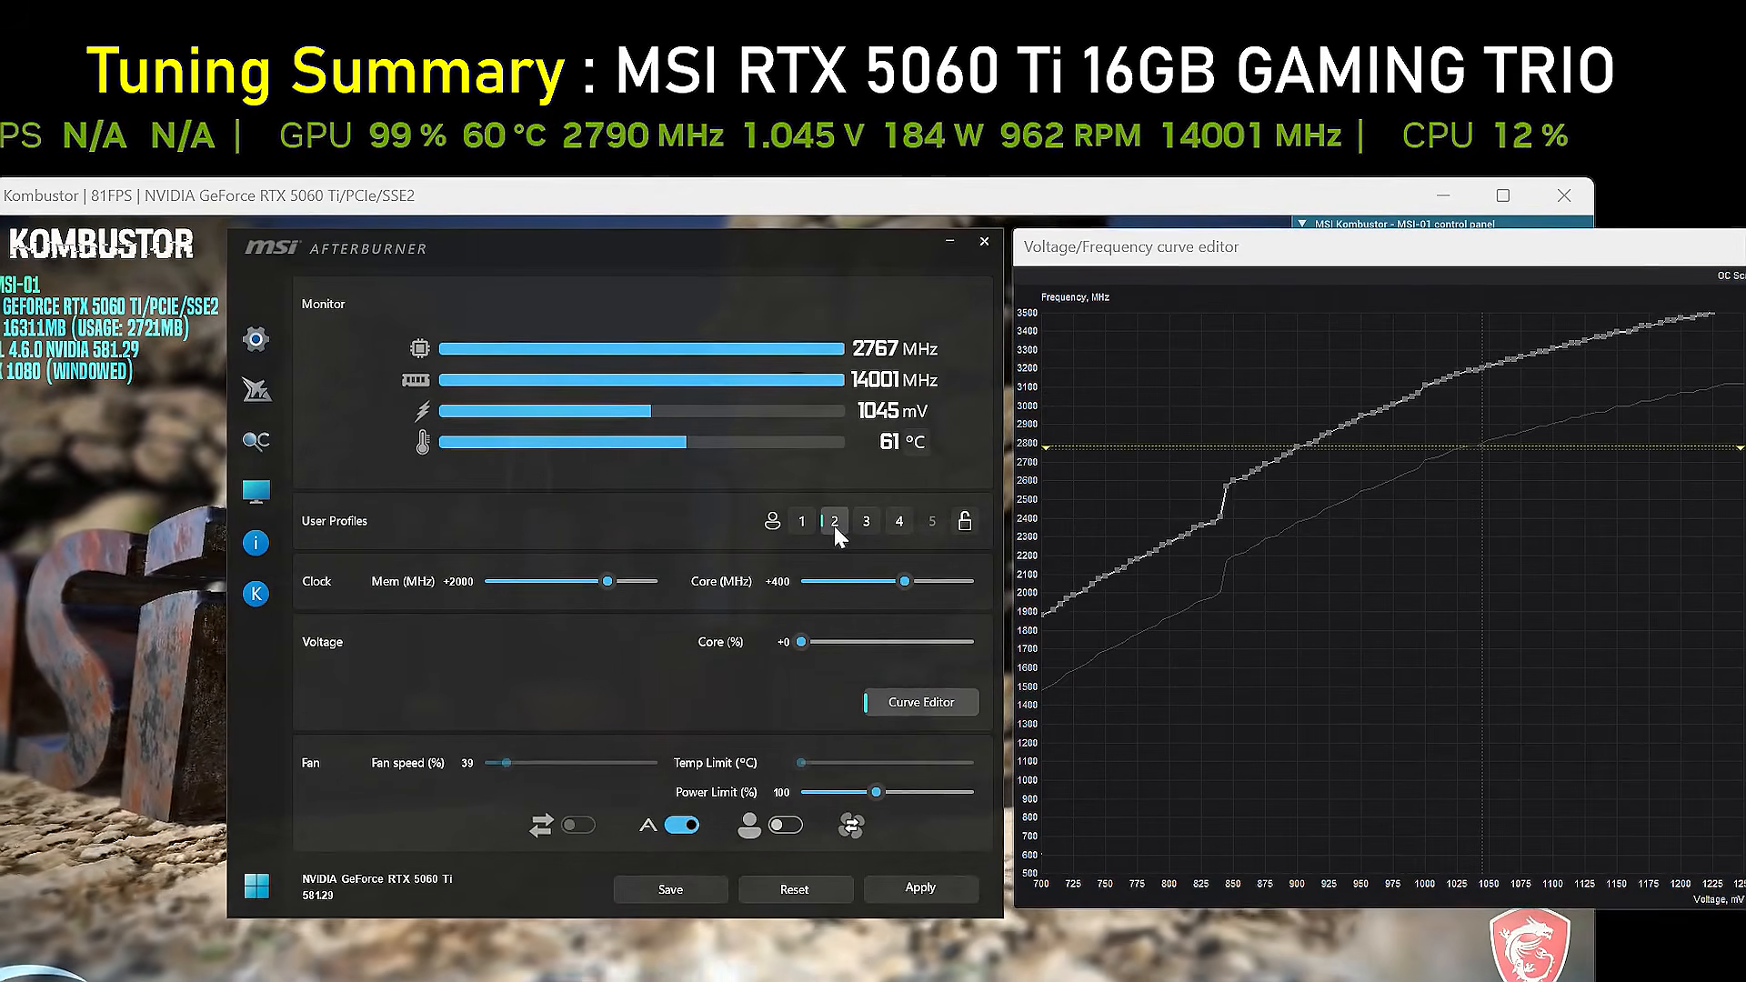
pyautogui.click(920, 889)
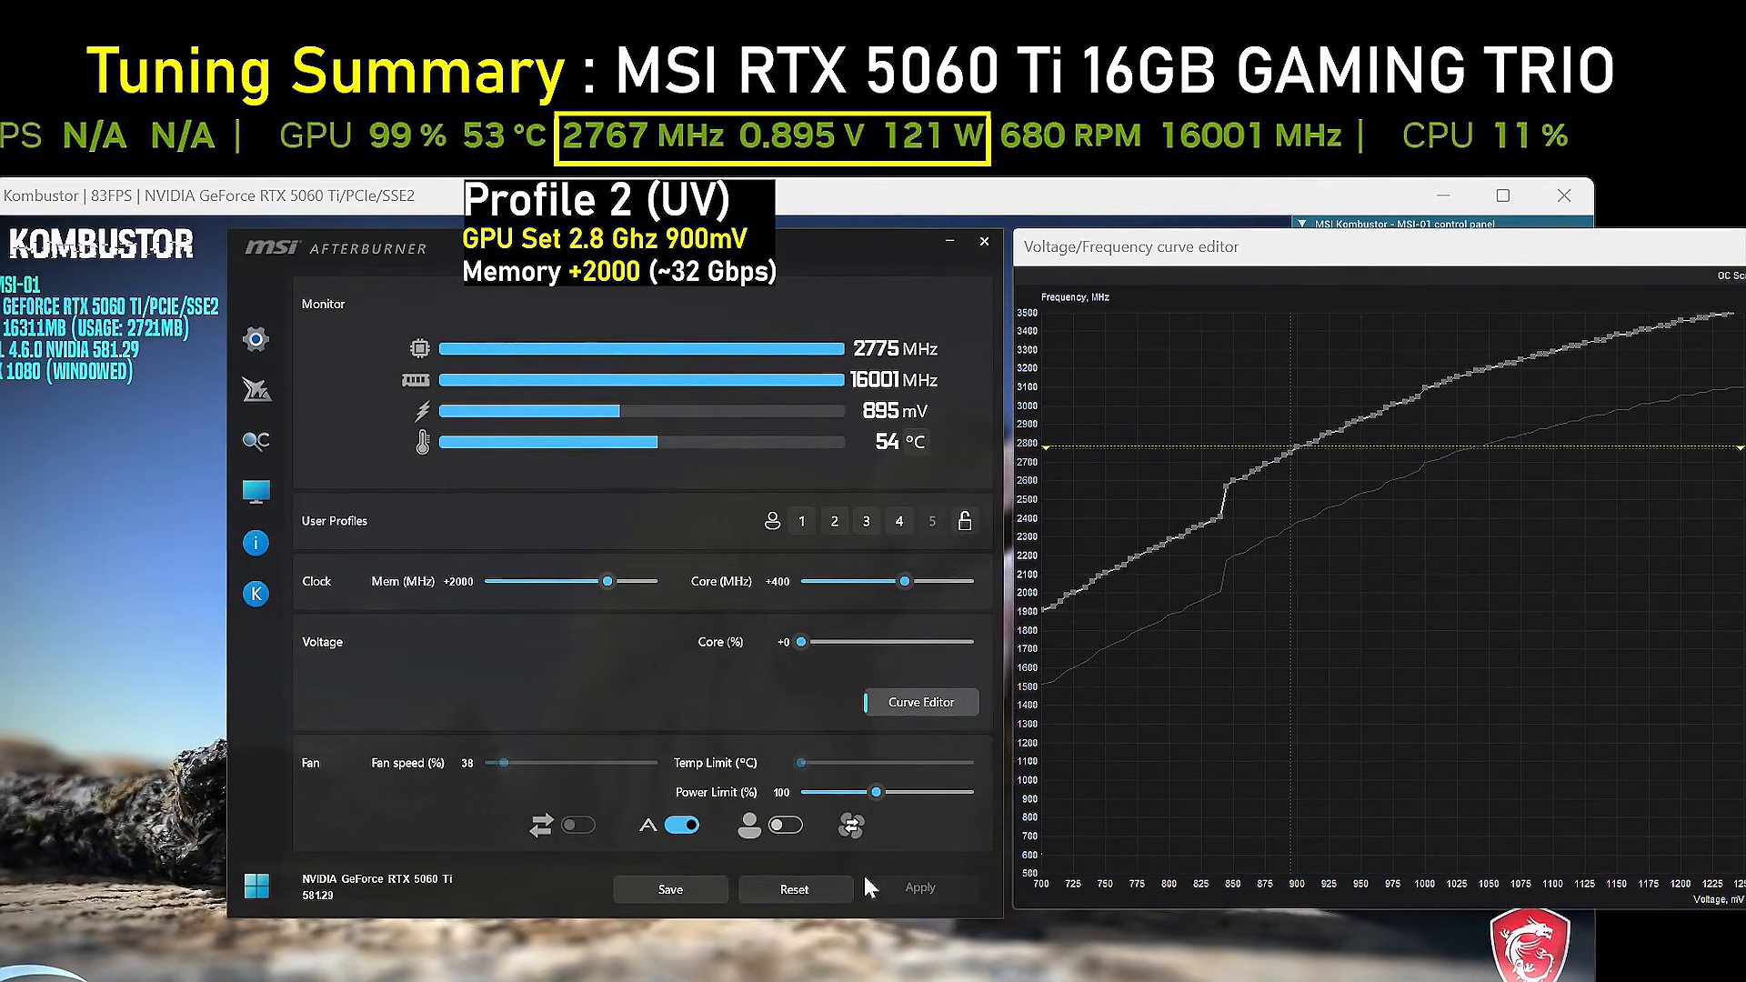
# Step: Load and apply saved undervolt profile 3, followed by profile 4
pyautogui.click(868, 526)
pyautogui.click(874, 532)
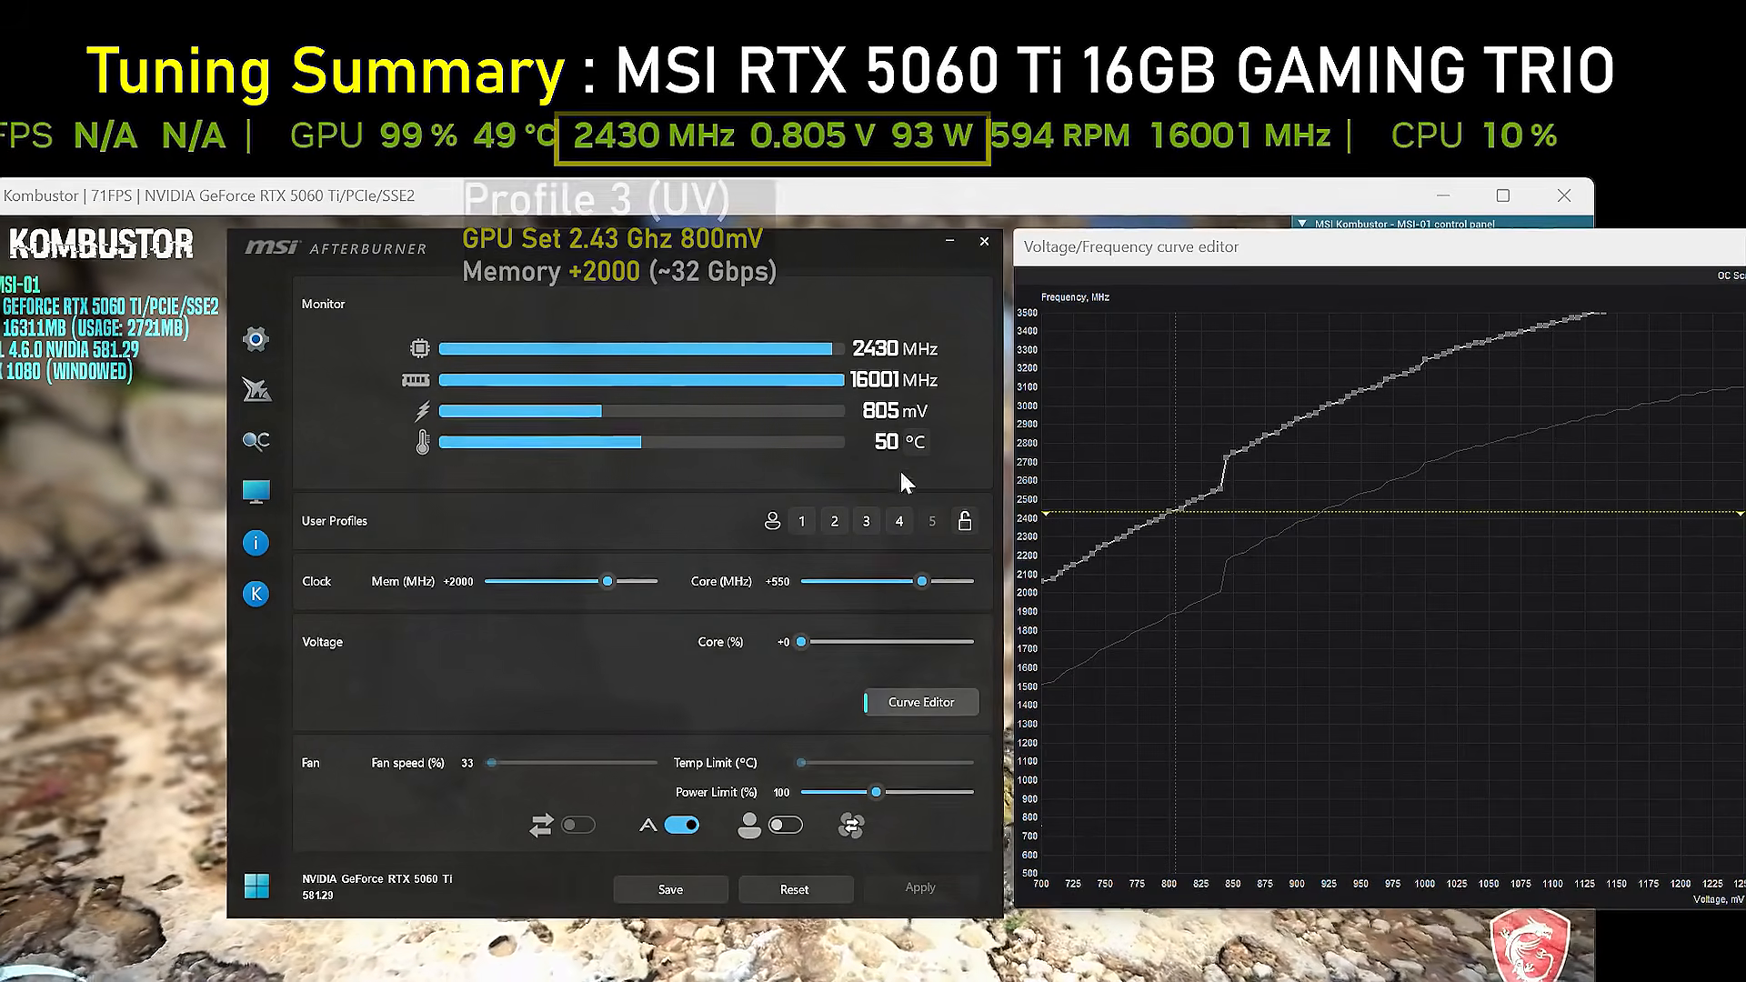
pyautogui.click(900, 521)
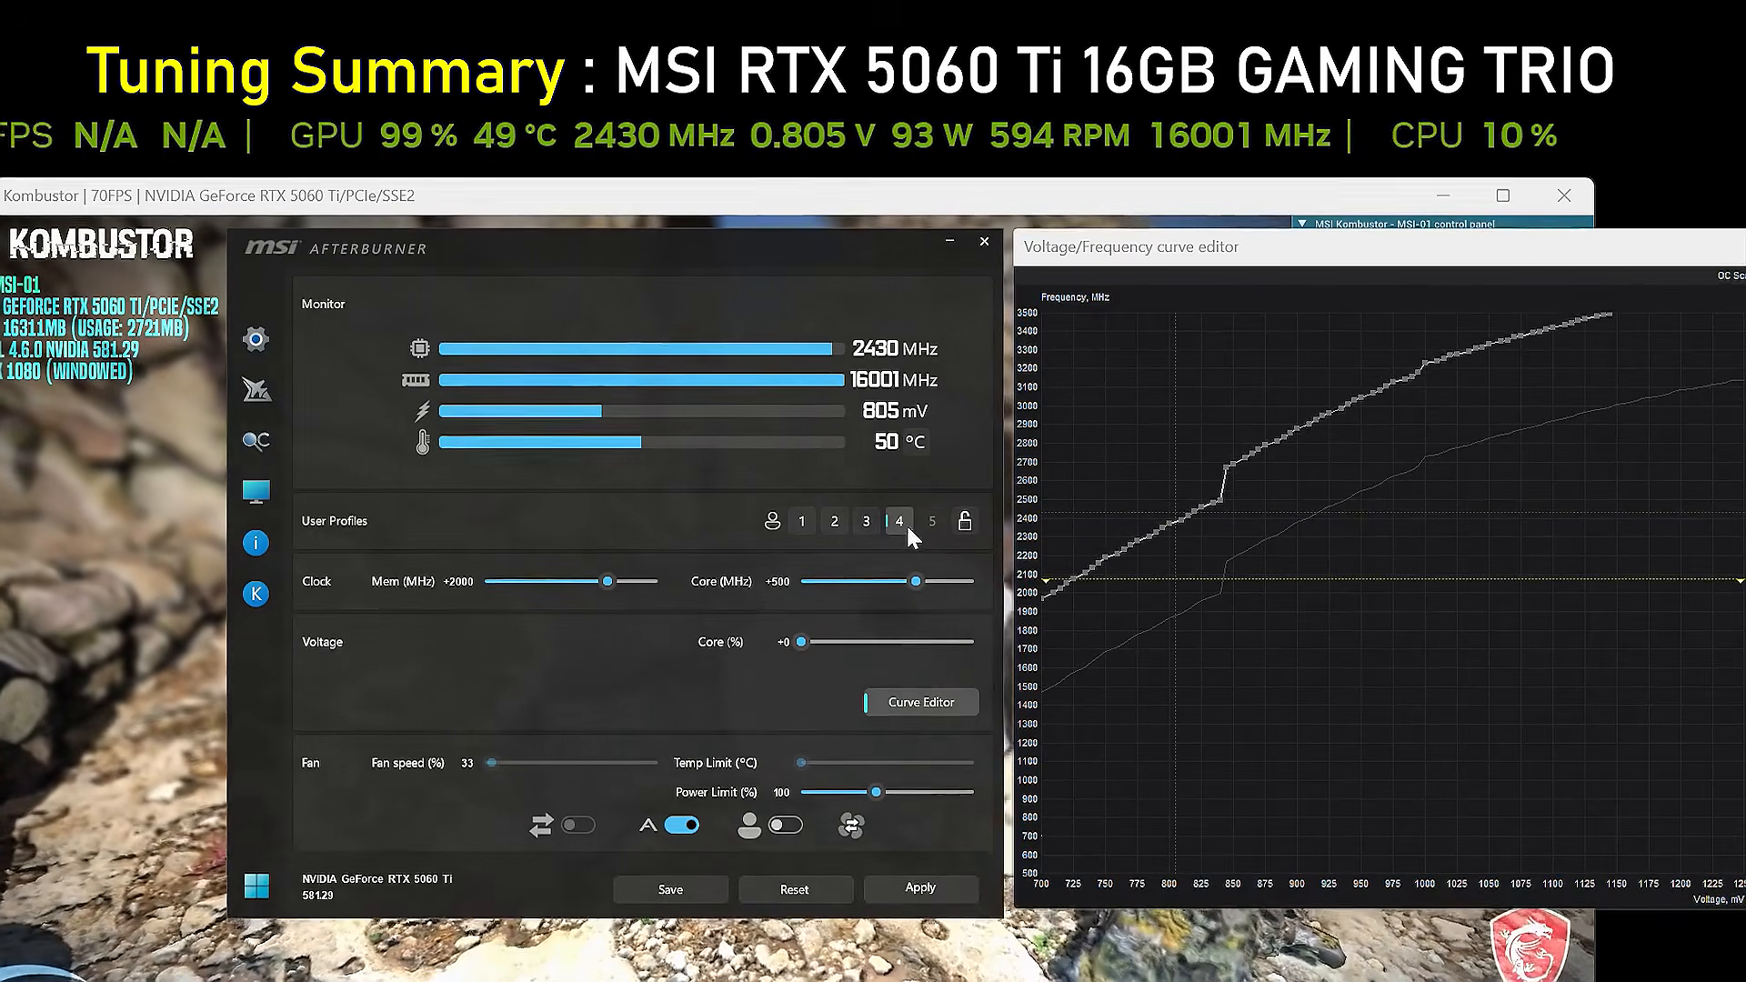
pyautogui.click(950, 882)
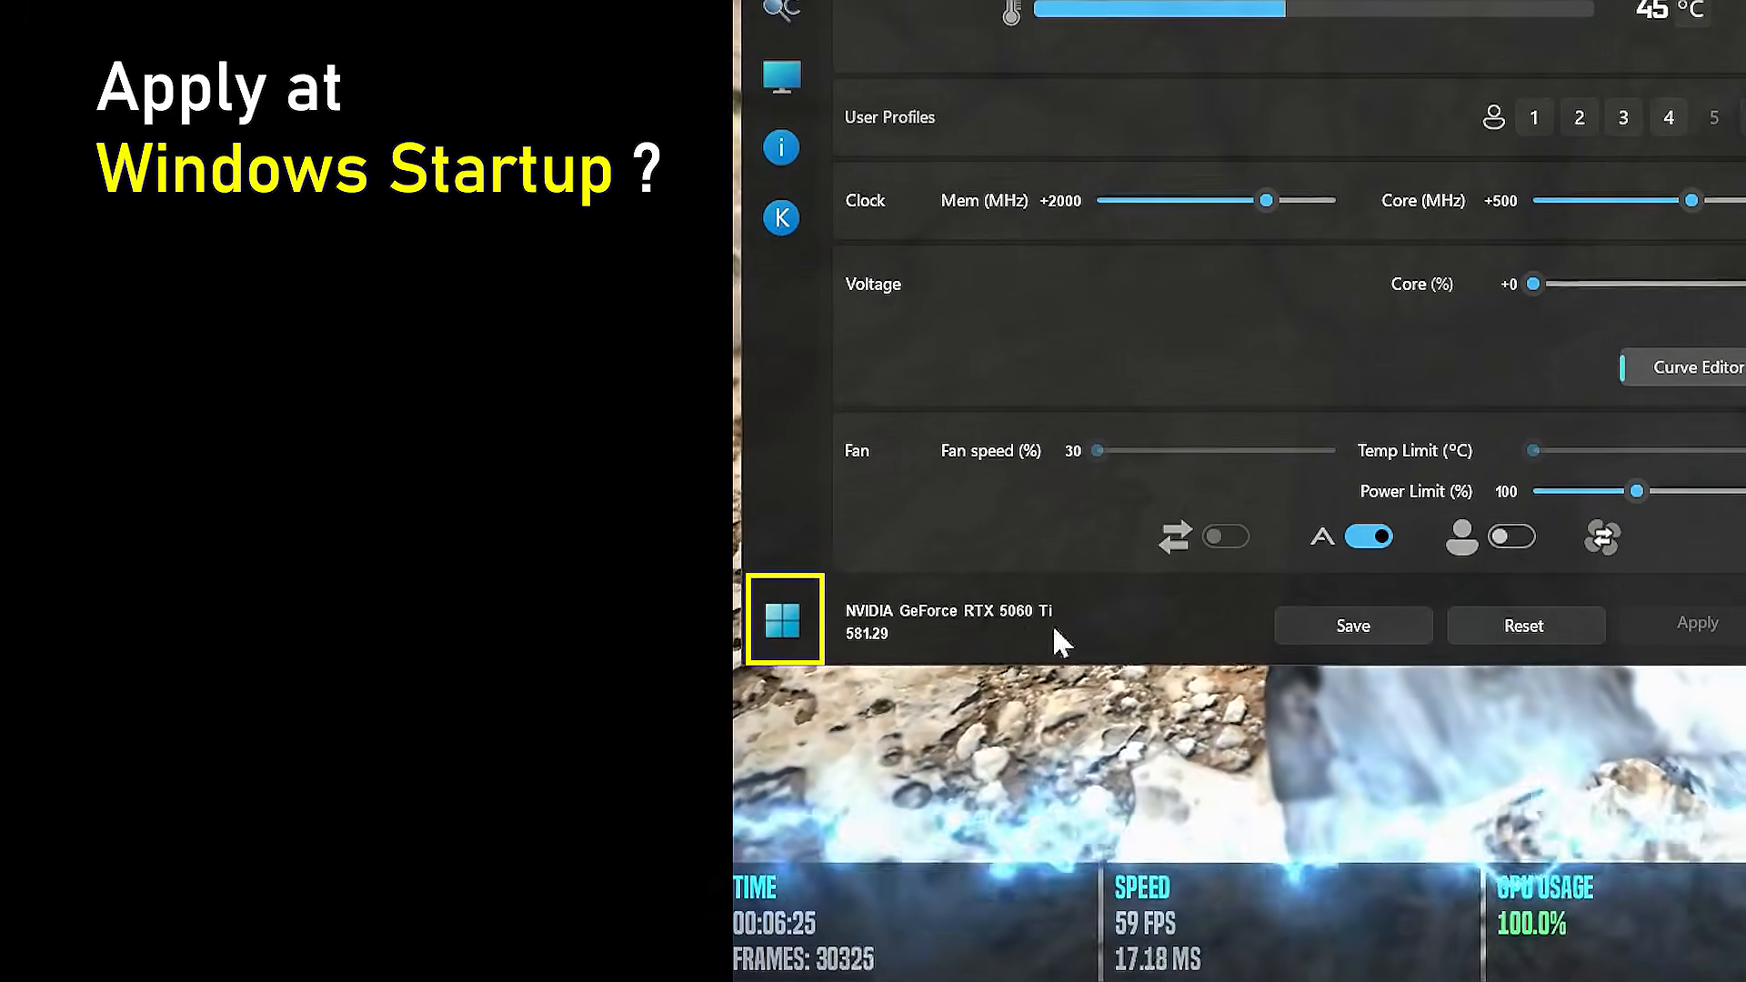
pyautogui.moveTo(800, 640)
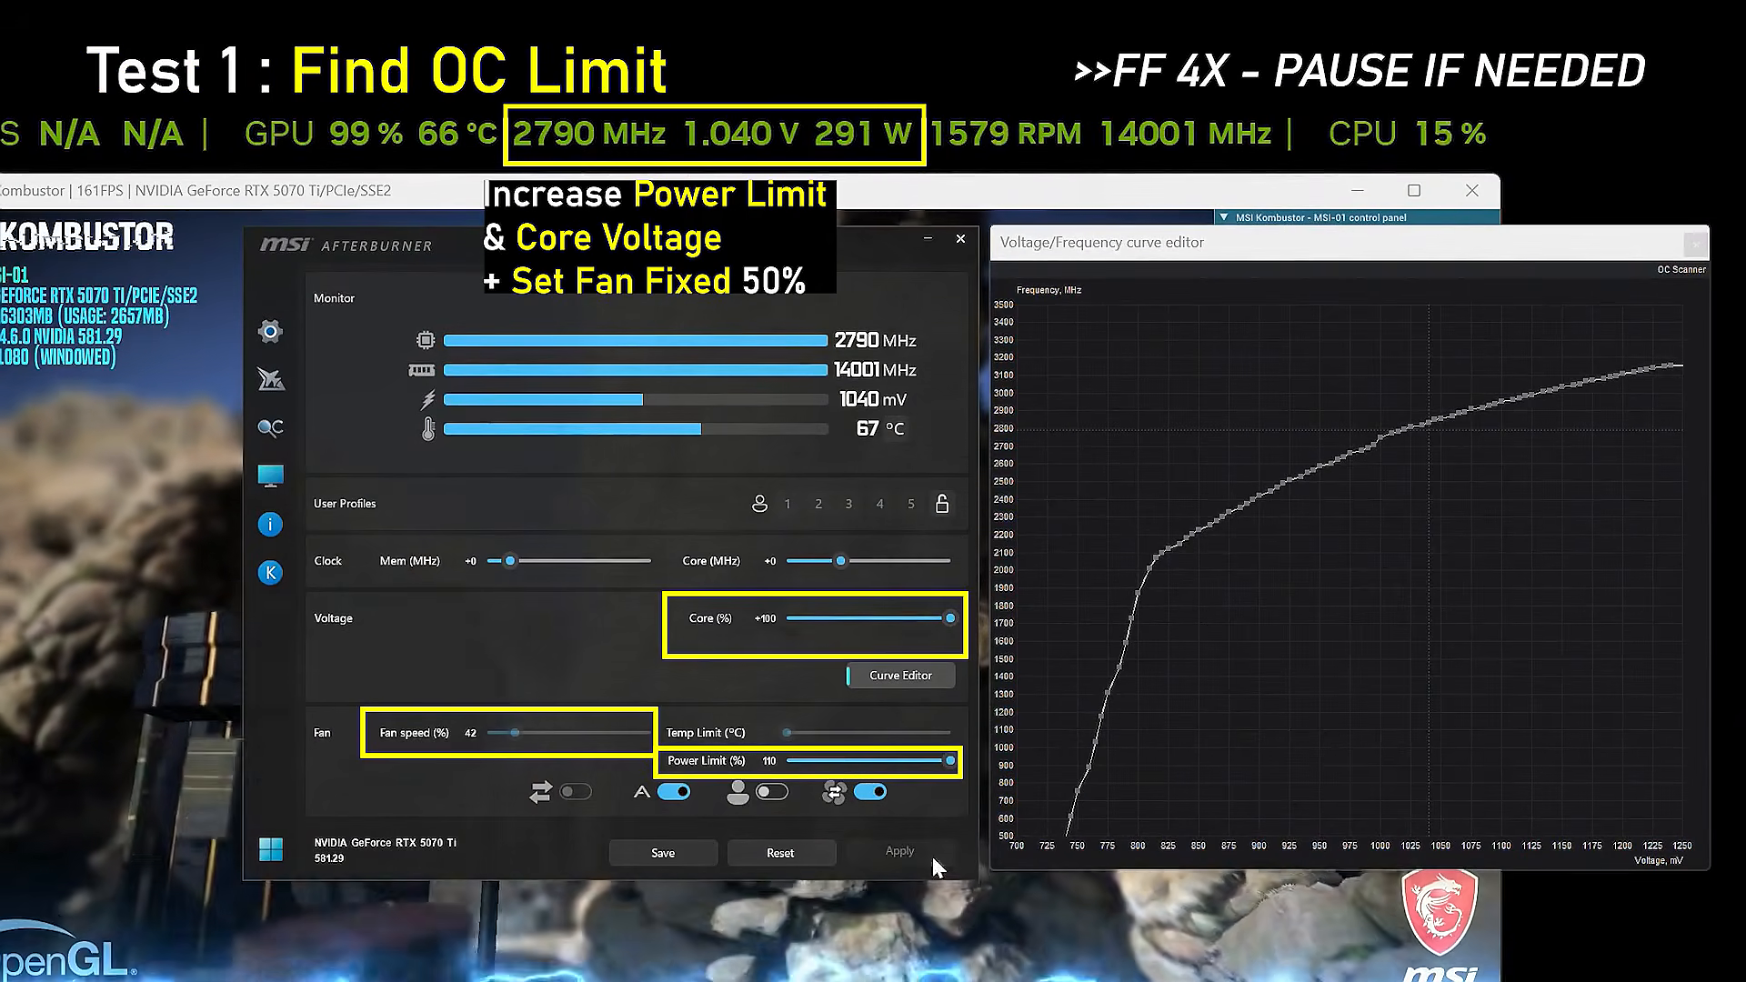
# Step: Apply a fixed 50% fan speed on the RTX 5070 Ti, and set and apply a +100 MHz core clock offset
pyautogui.click(896, 851)
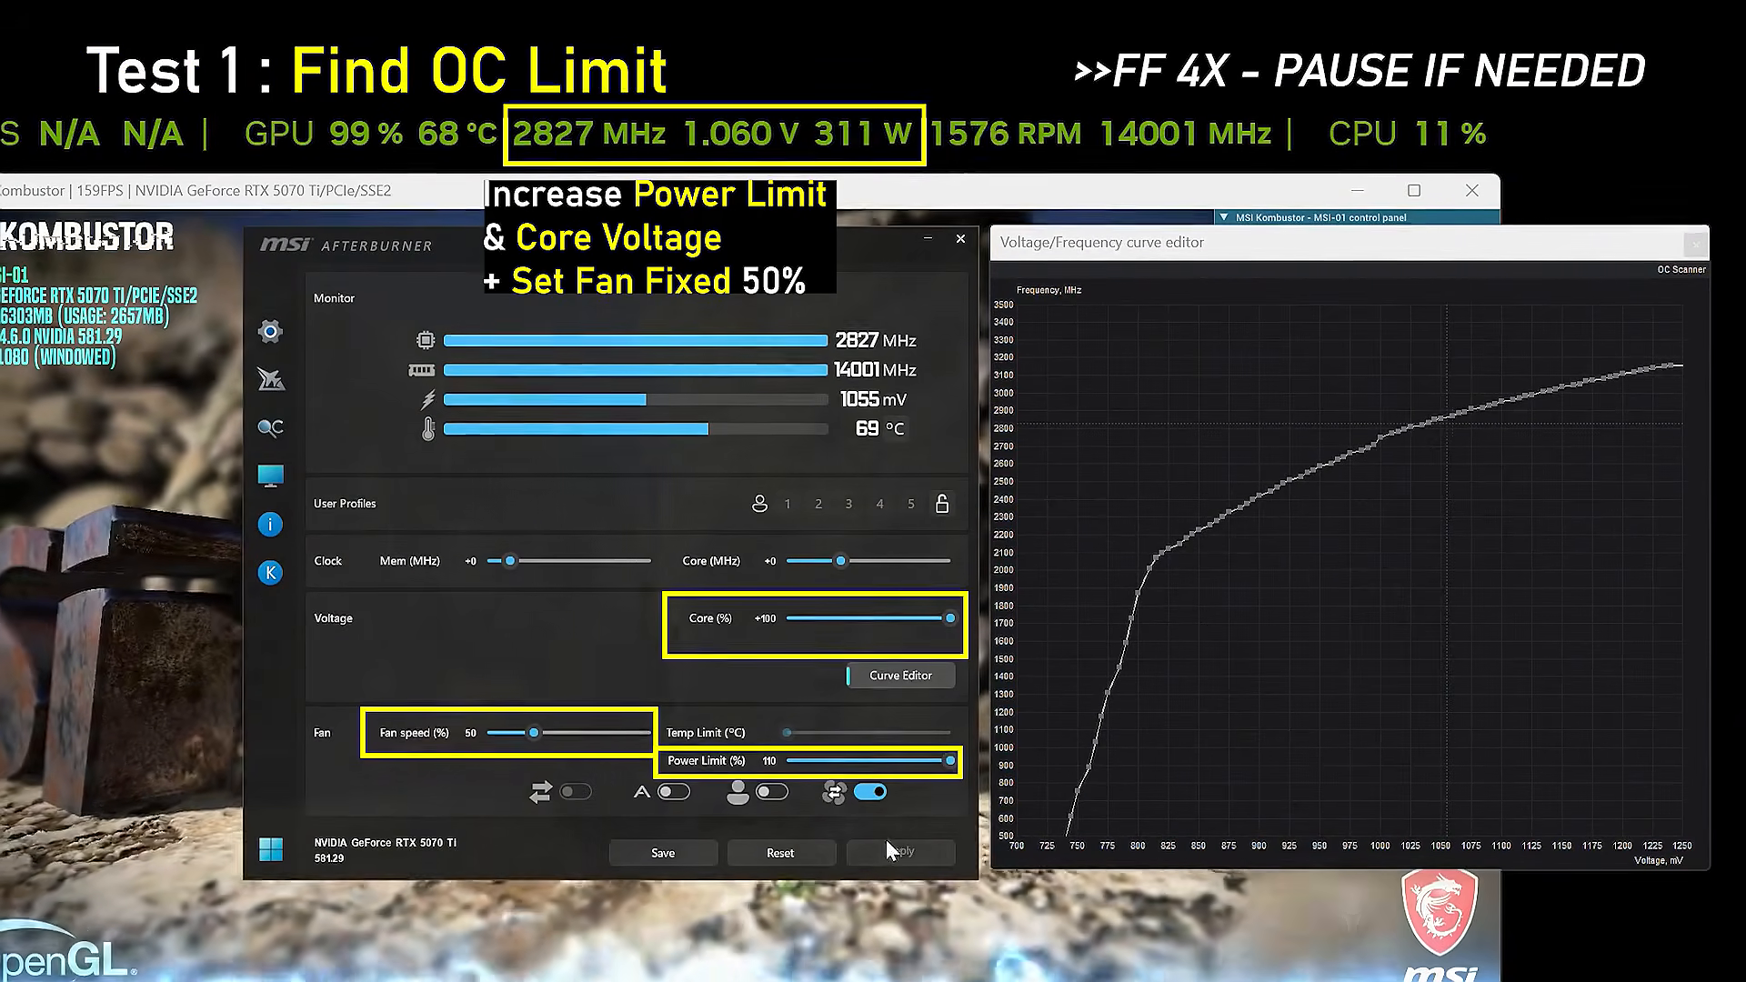
pyautogui.click(769, 562)
pyautogui.write('100')
pyautogui.press('Return')
pyautogui.click(898, 851)
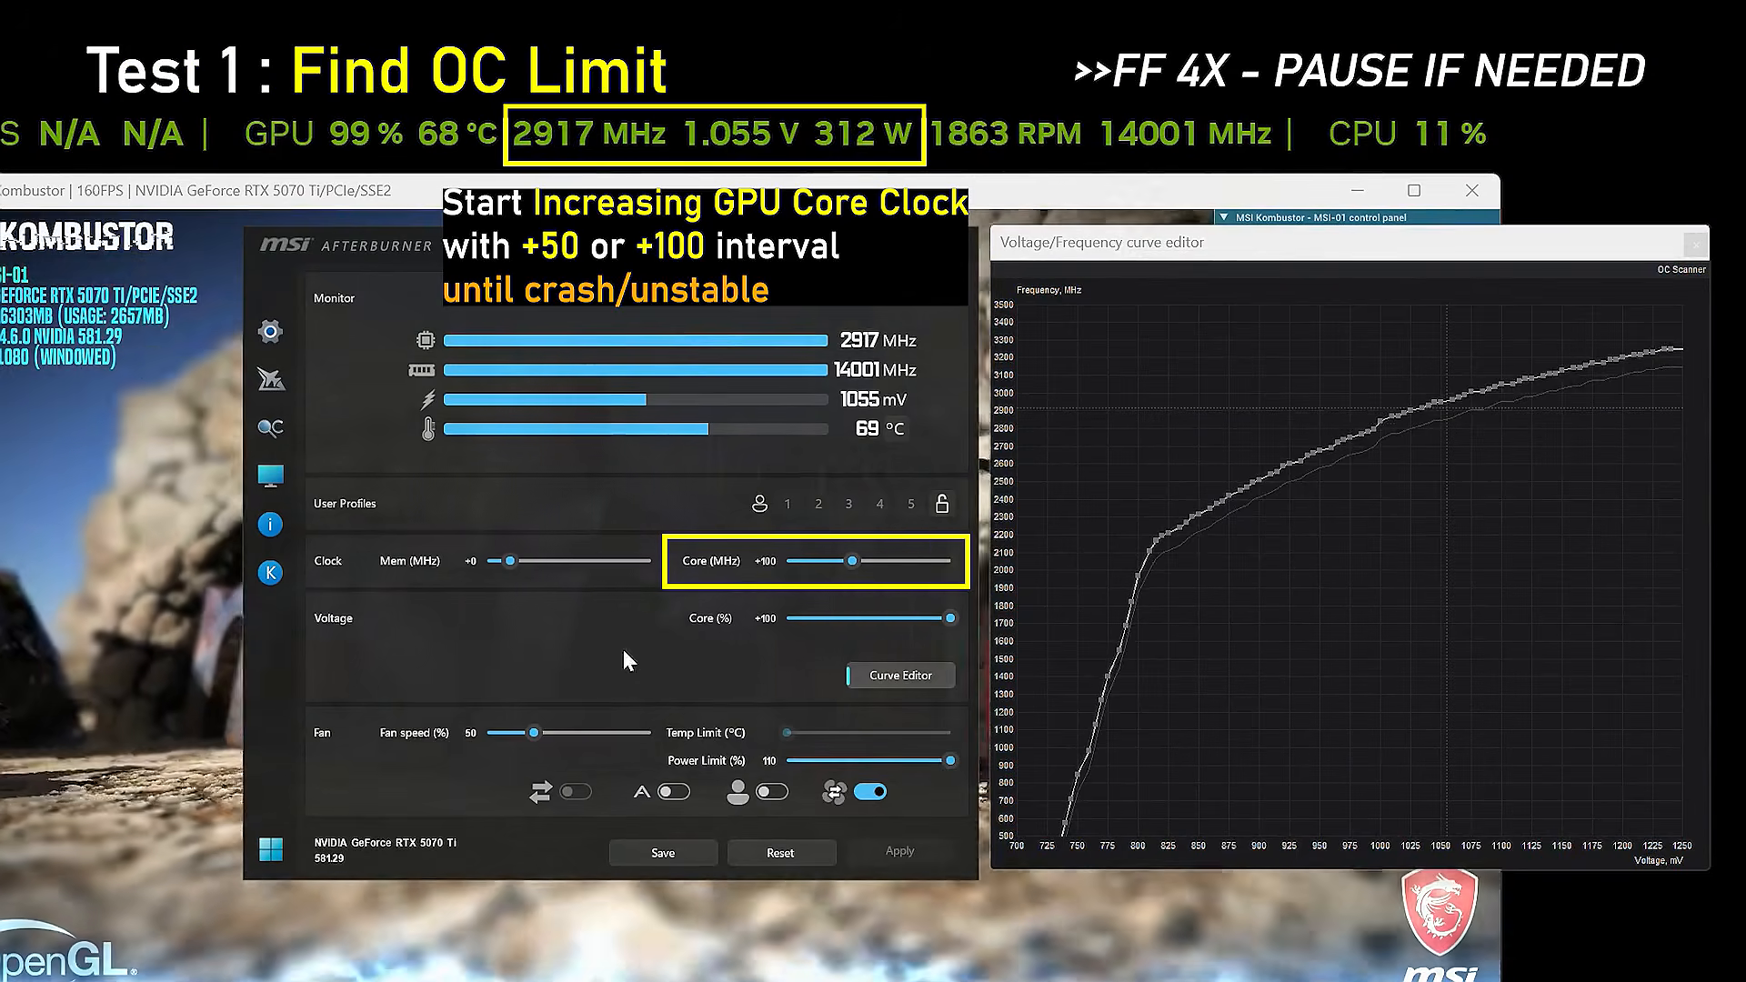
# Step: Set the core clock offset to +200 MHz and apply
pyautogui.click(770, 562)
pyautogui.write('200')
pyautogui.press('Return')
pyautogui.click(899, 851)
# Step: Set the core clock offset to +300 MHz and apply
pyautogui.click(769, 561)
pyautogui.write('300')
pyautogui.press('Return')
pyautogui.click(898, 851)
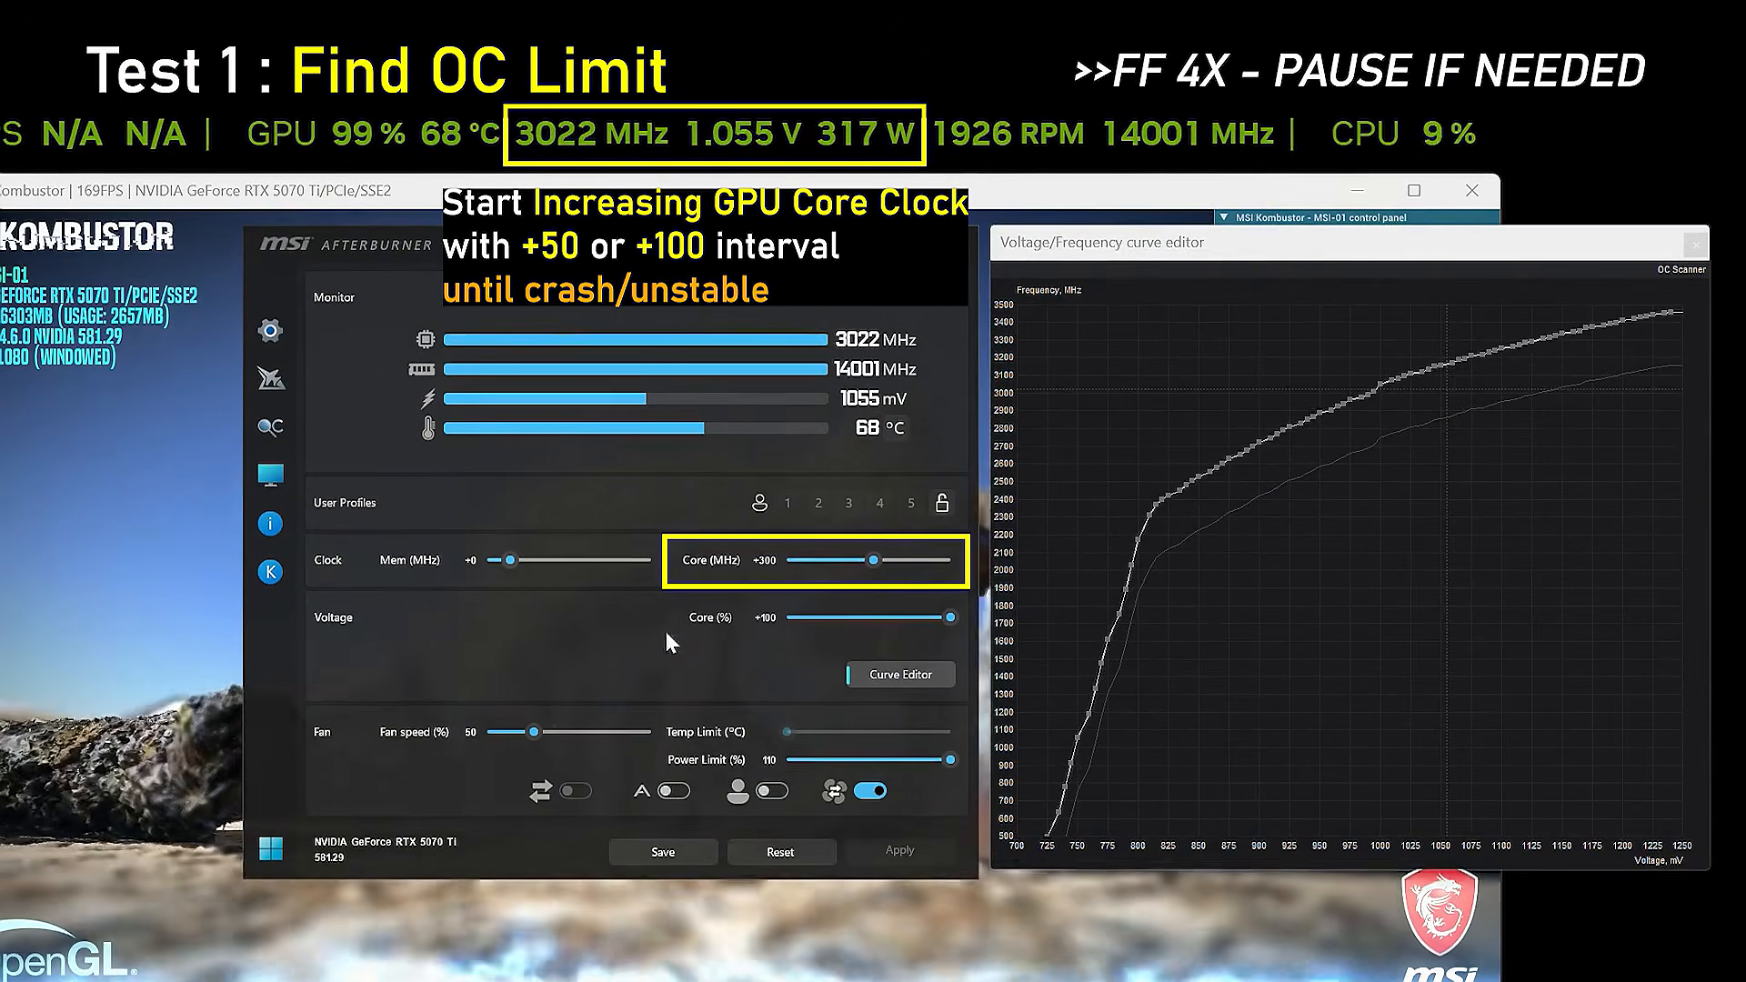
# Step: Set the core clock offset to +400 MHz and apply
pyautogui.click(770, 561)
pyautogui.write('400')
pyautogui.press('Return')
pyautogui.click(899, 852)
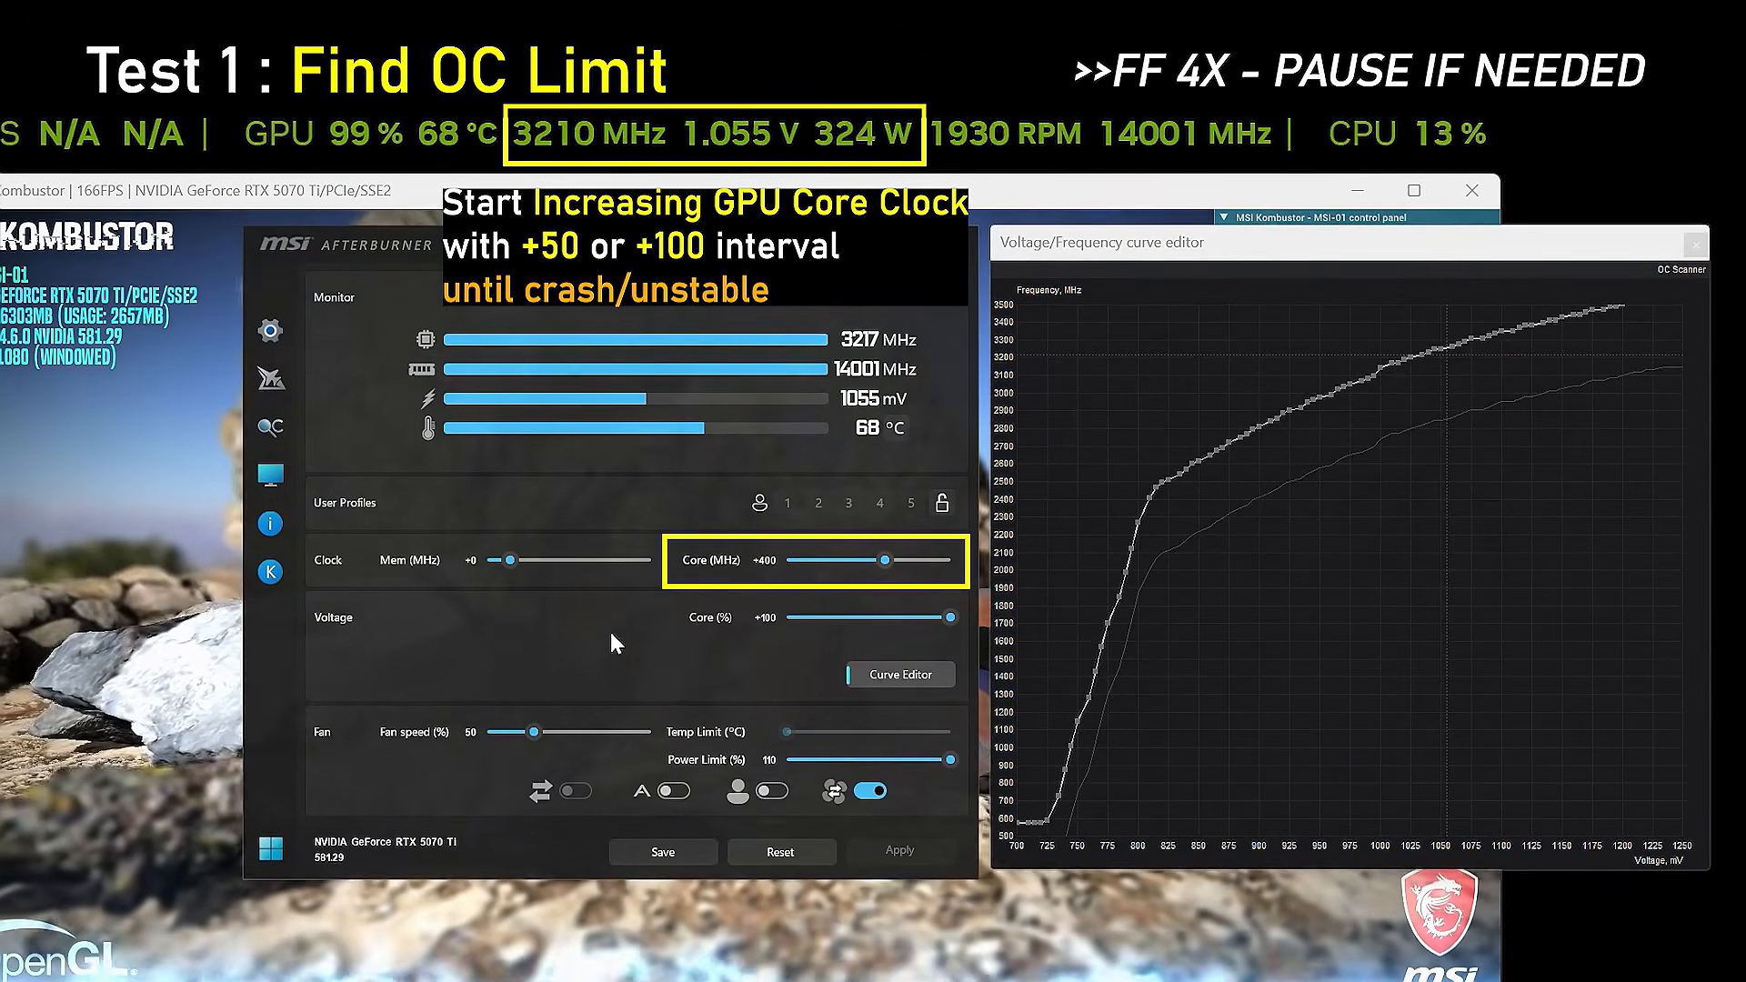
# Step: Set the core clock offset to +450 MHz and apply
pyautogui.click(769, 561)
pyautogui.write('450')
pyautogui.press('Return')
pyautogui.click(873, 851)
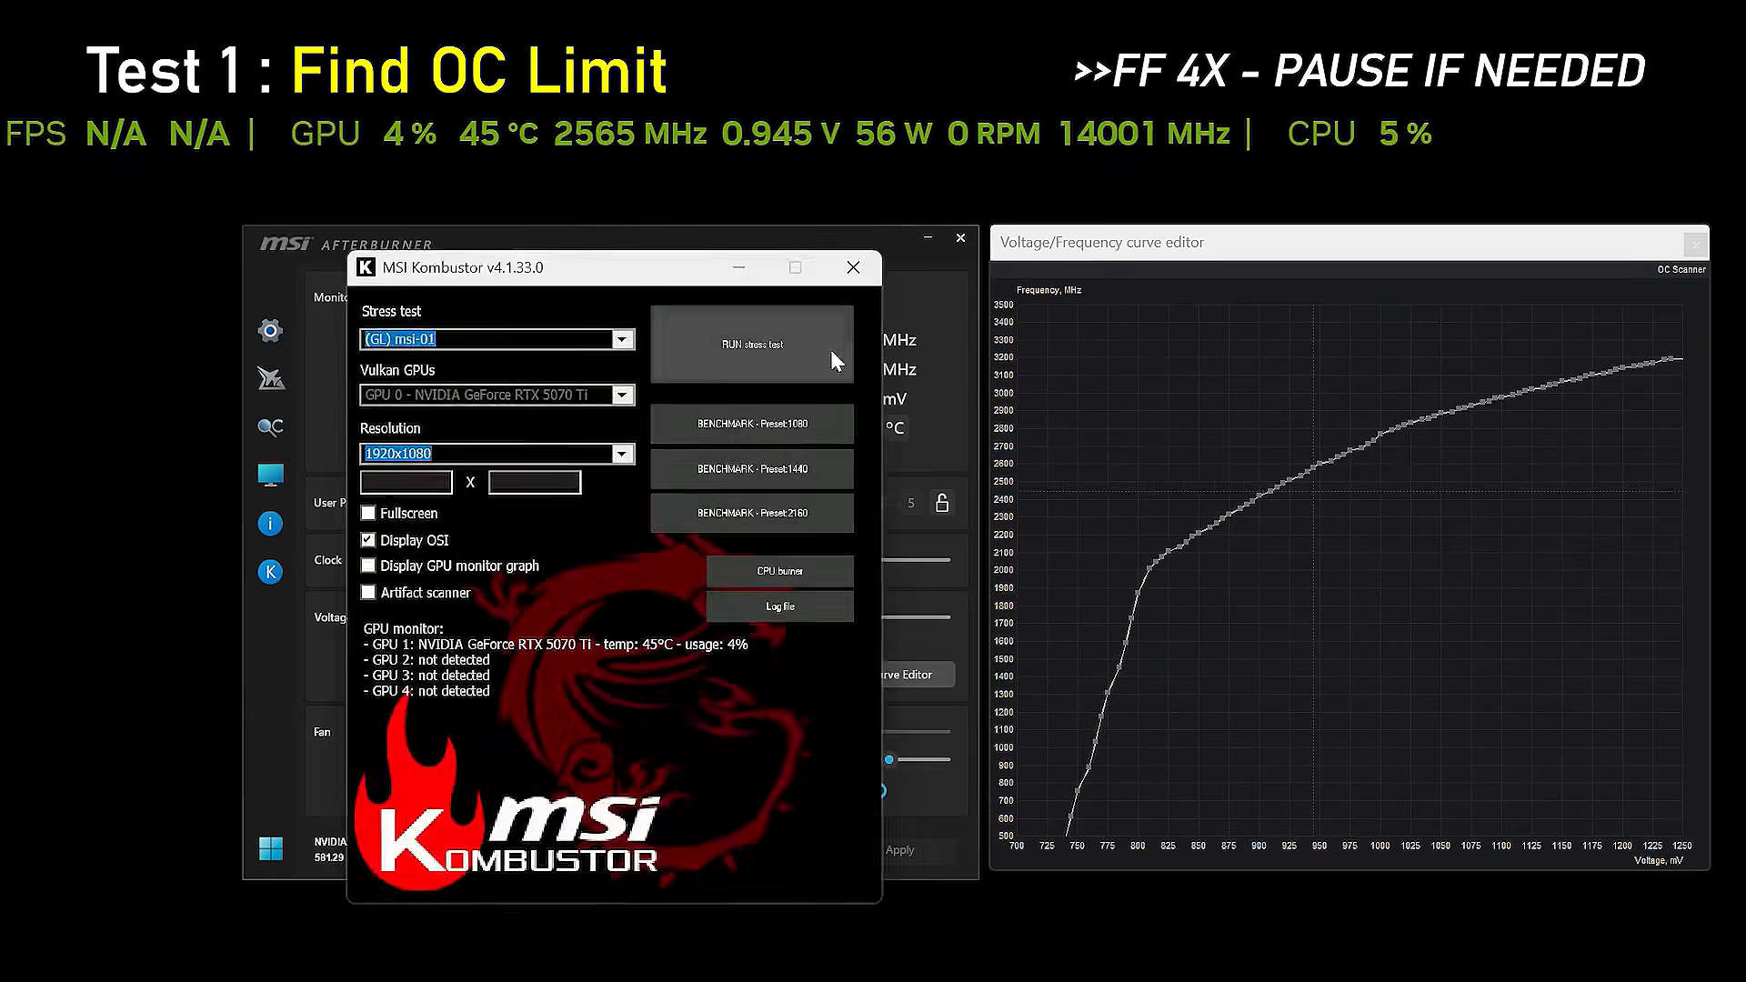
# Step: Run the msi-01 stress test in MSI Kombustor again, then return to MSI Afterburner and reset the GPU settings
pyautogui.click(831, 349)
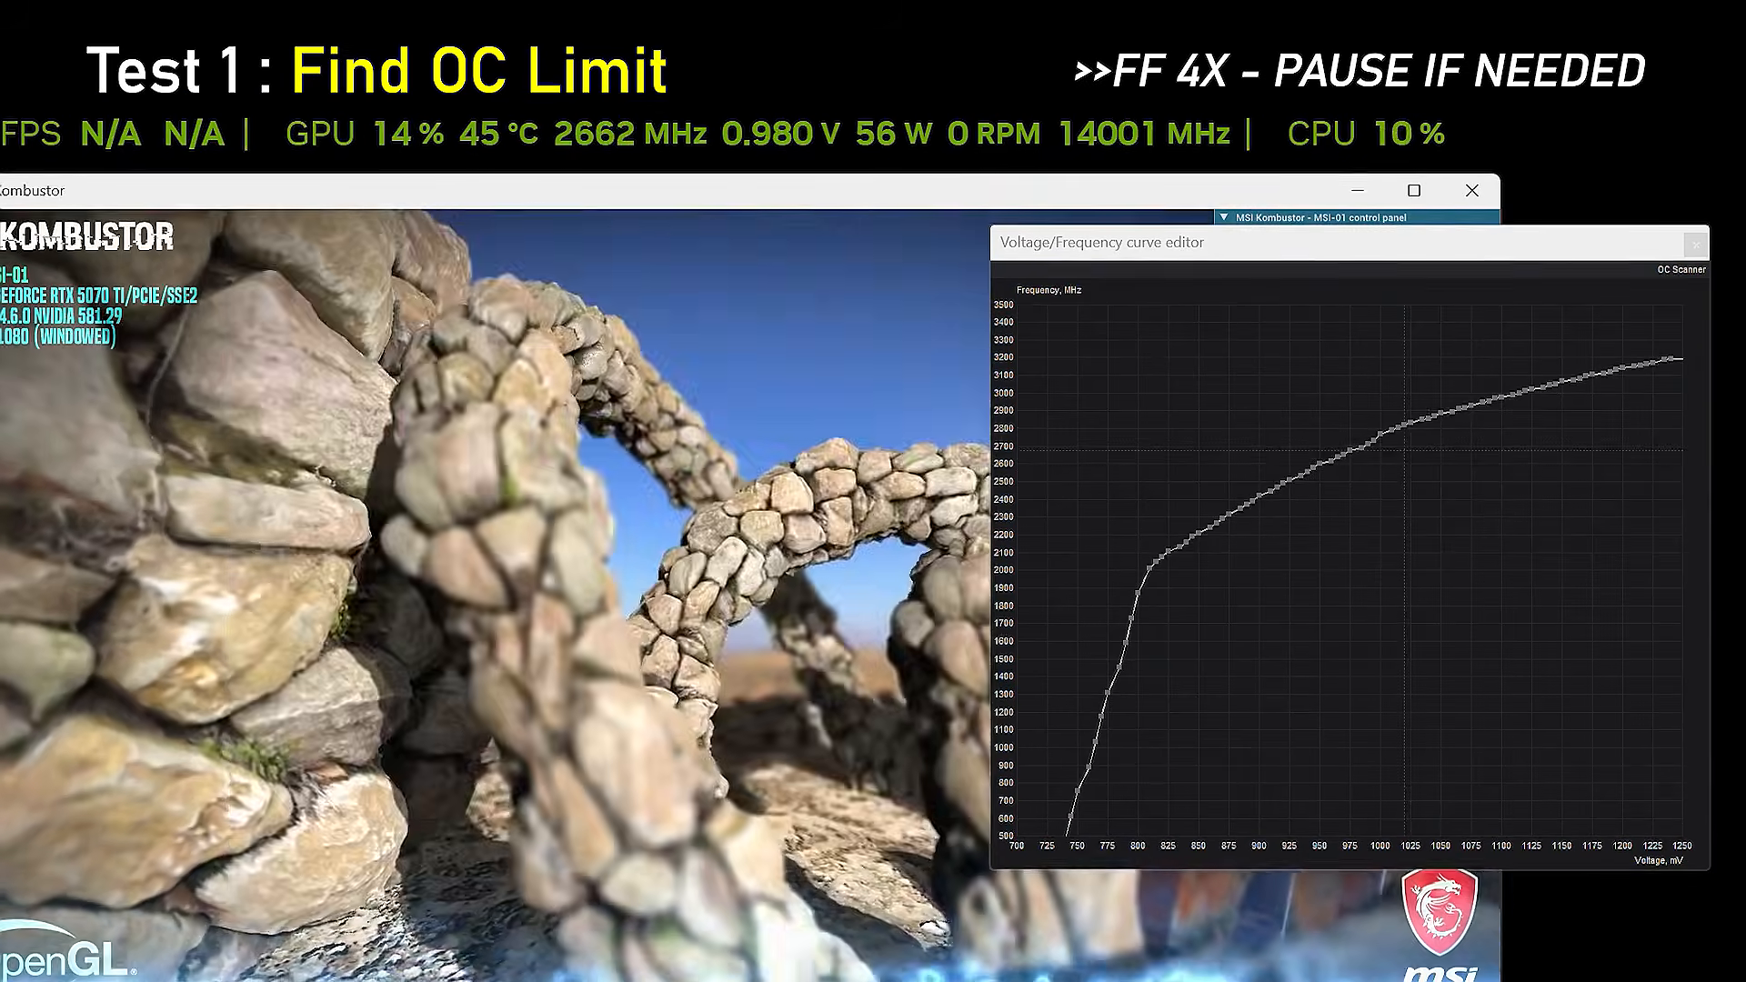
pyautogui.hotkey('alt', 'Tab')
pyautogui.click(780, 859)
# Step: Set core voltage to +100% and power limit to 110%, turn off automatic fan control, set fan speed to 50%, and apply
pyautogui.moveTo(788, 617); pyautogui.dragTo(951, 617)
pyautogui.moveTo(889, 759); pyautogui.dragTo(950, 759)
pyautogui.click(674, 791)
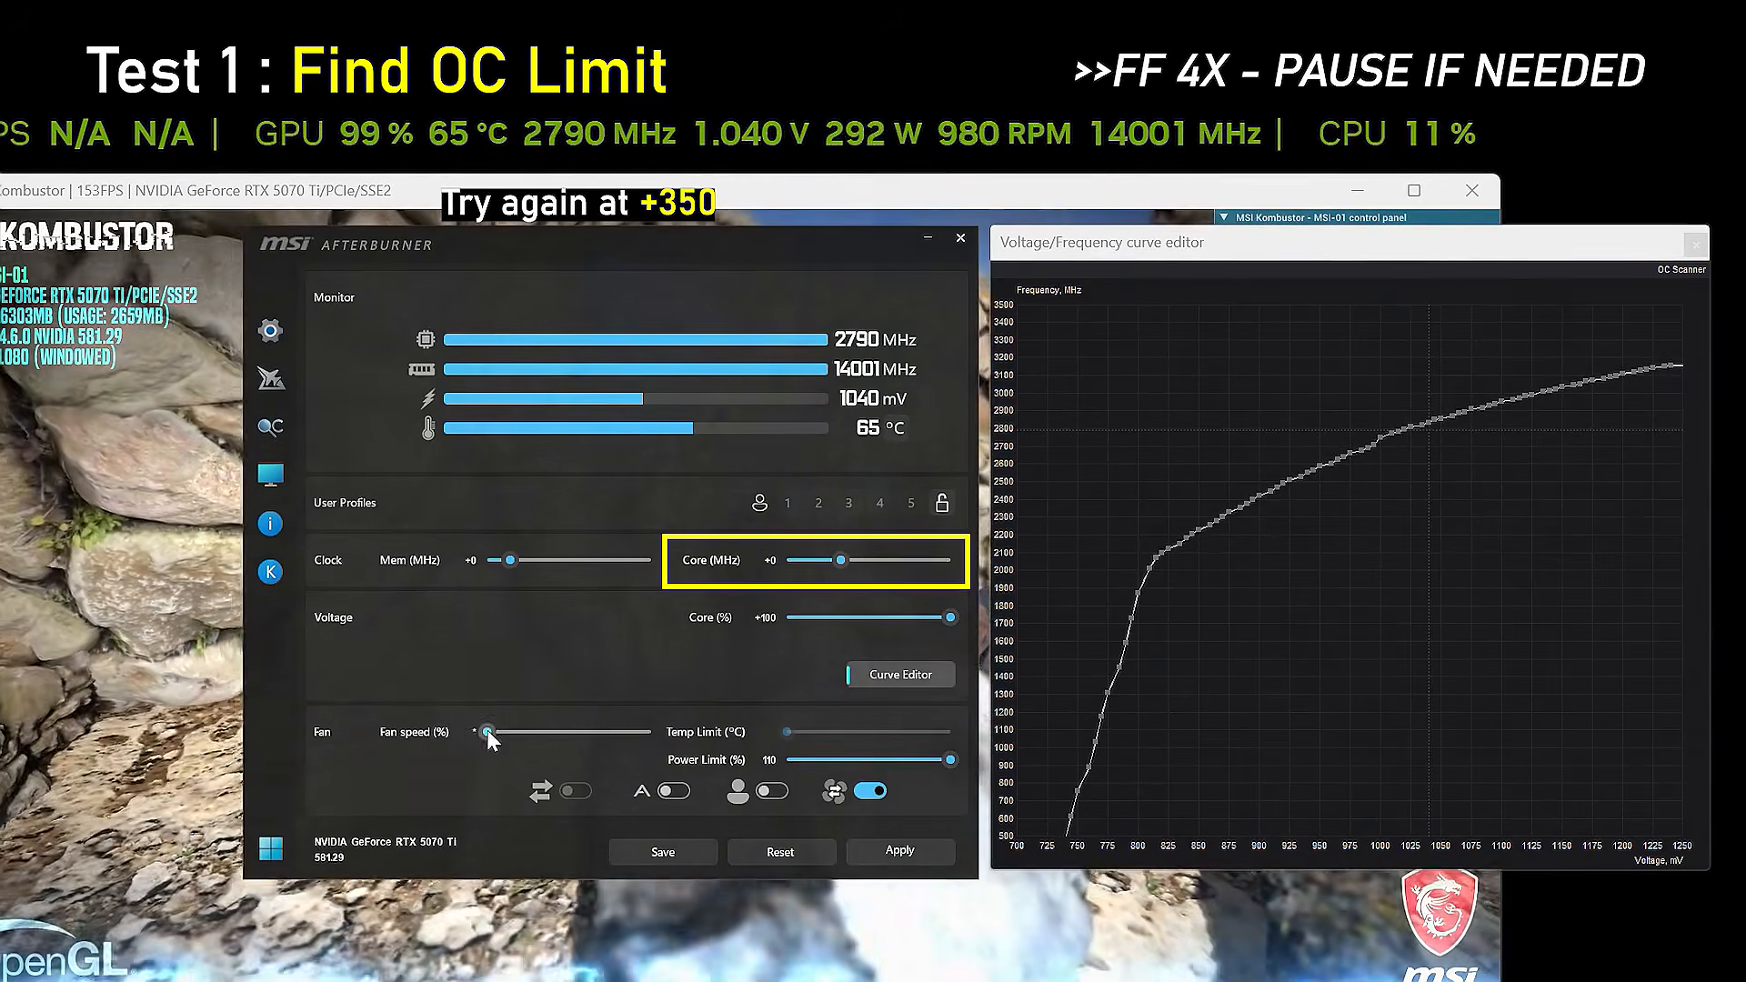
pyautogui.moveTo(487, 733); pyautogui.dragTo(534, 732)
pyautogui.click(927, 855)
# Step: Set the core clock offset to +350 MHz and apply
pyautogui.click(773, 561)
pyautogui.write('350')
pyautogui.press('Return')
pyautogui.click(886, 850)
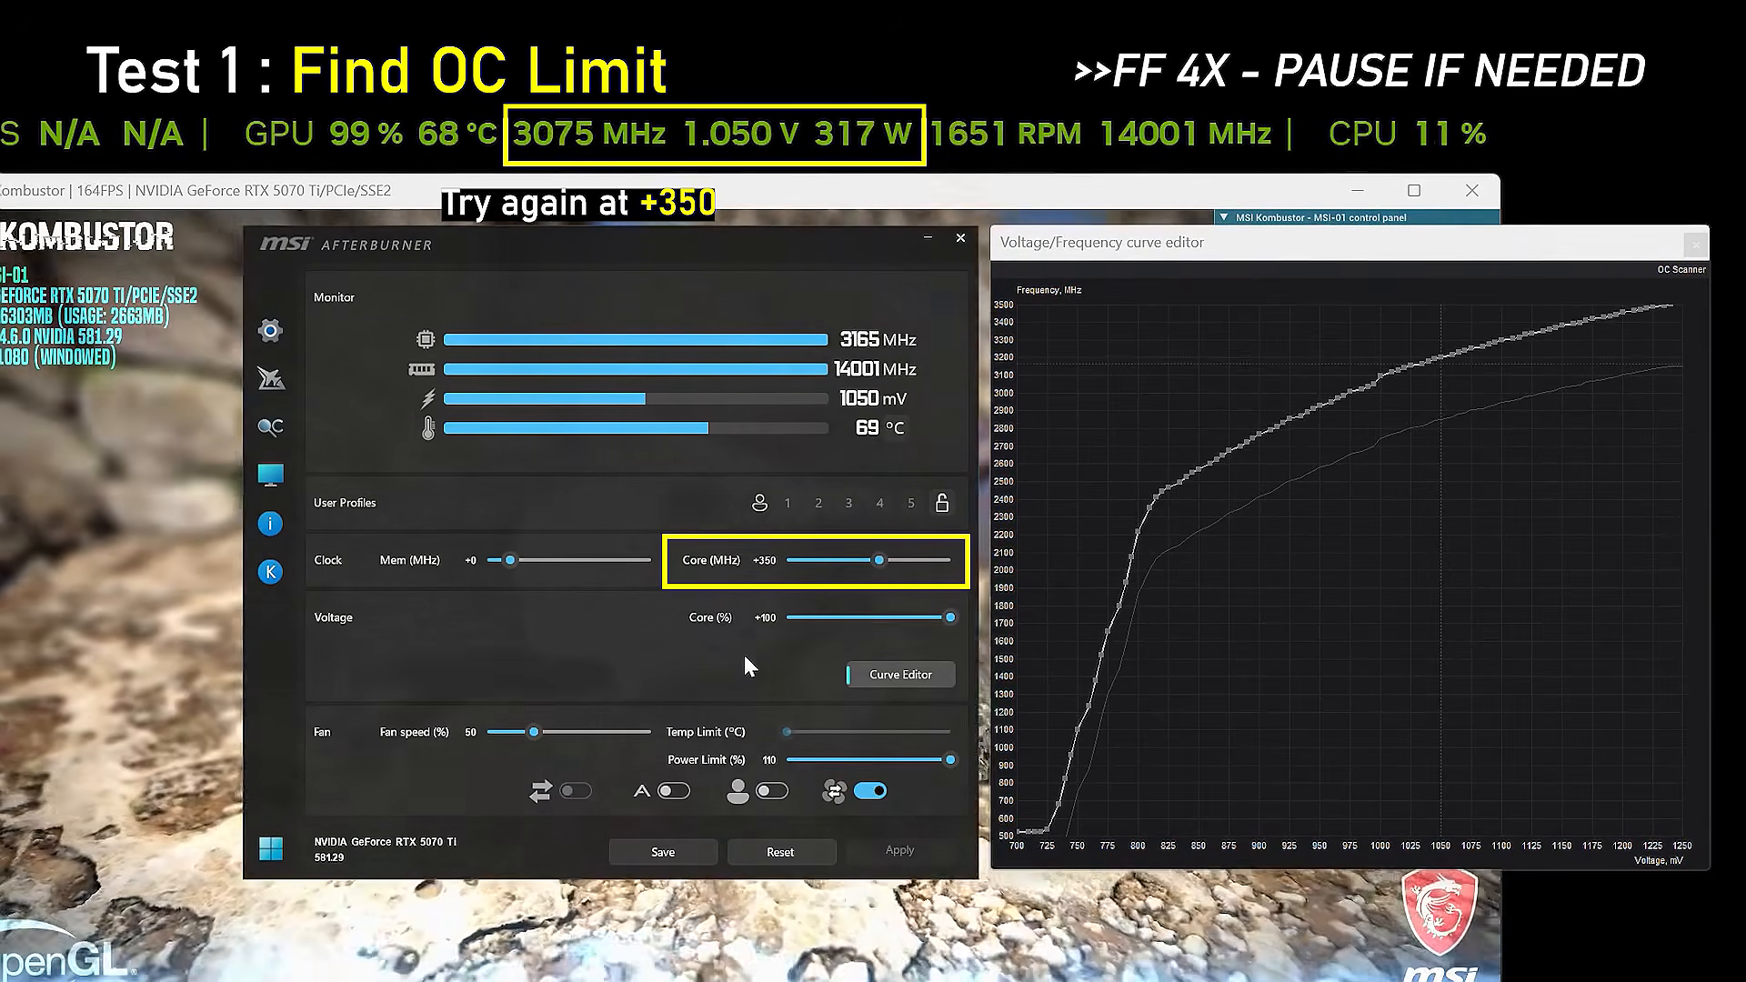
# Step: Lock the voltage/frequency curve at the 1050 mV point, about 3.2 GHz, and apply
pyautogui.click(1439, 356)
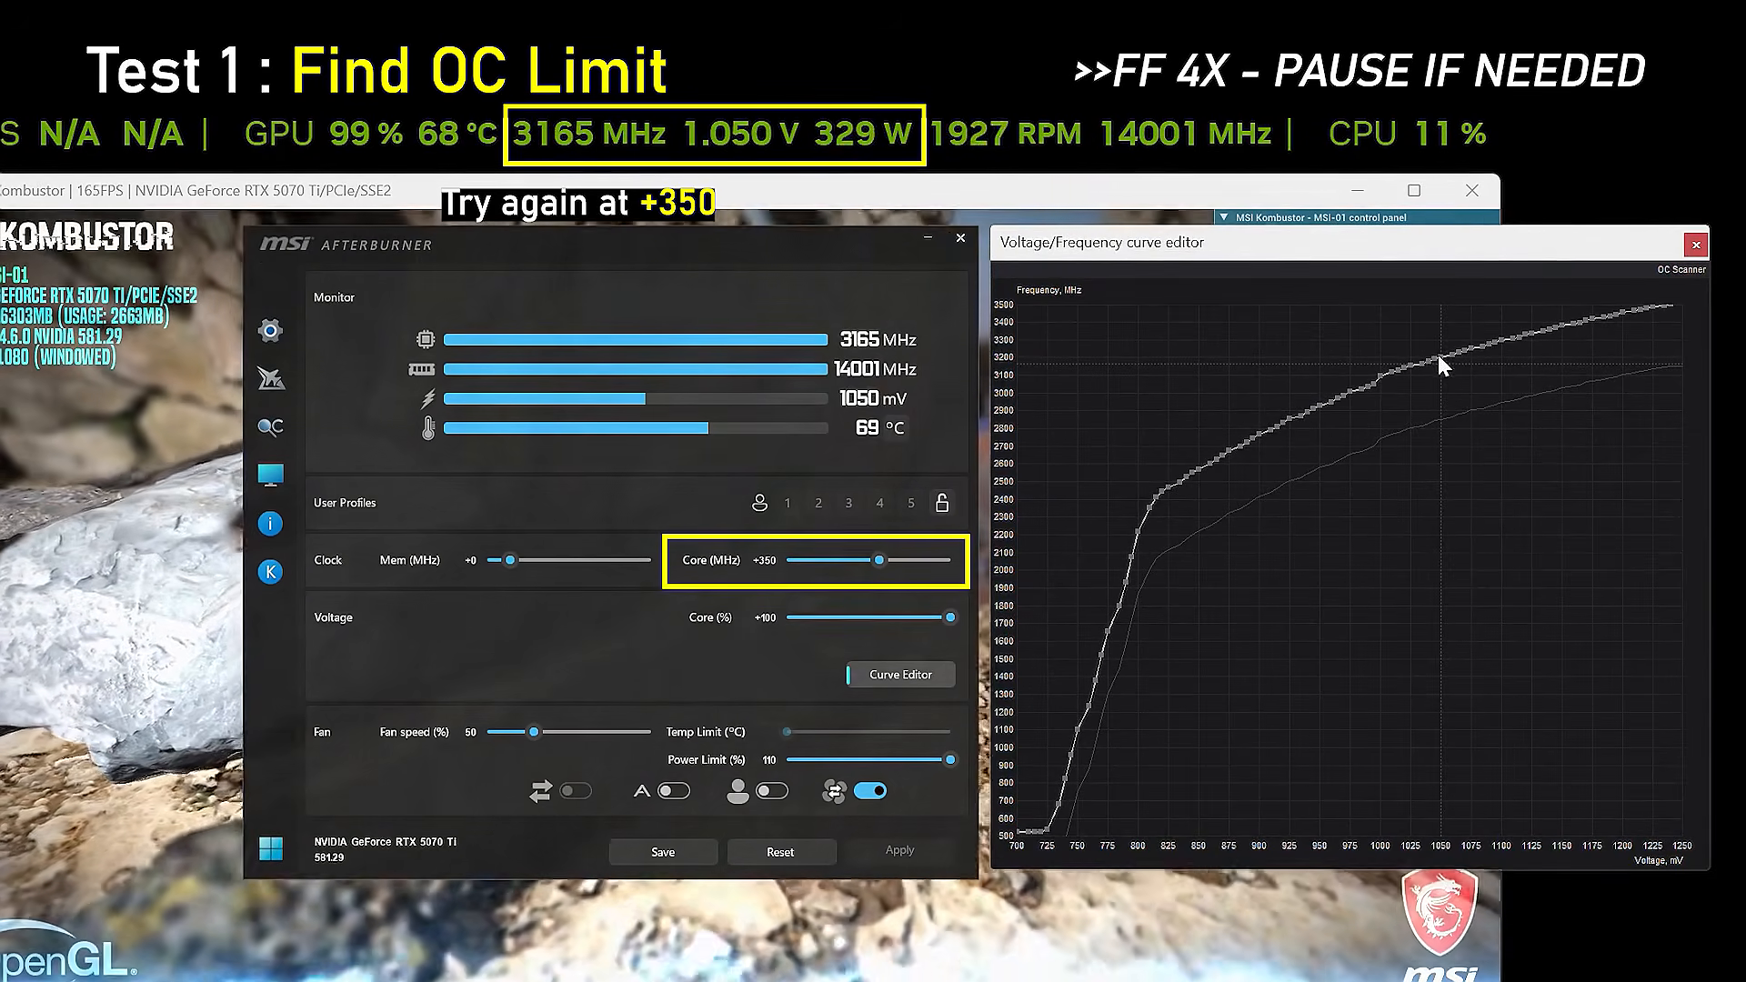
pyautogui.press('l')
pyautogui.click(898, 848)
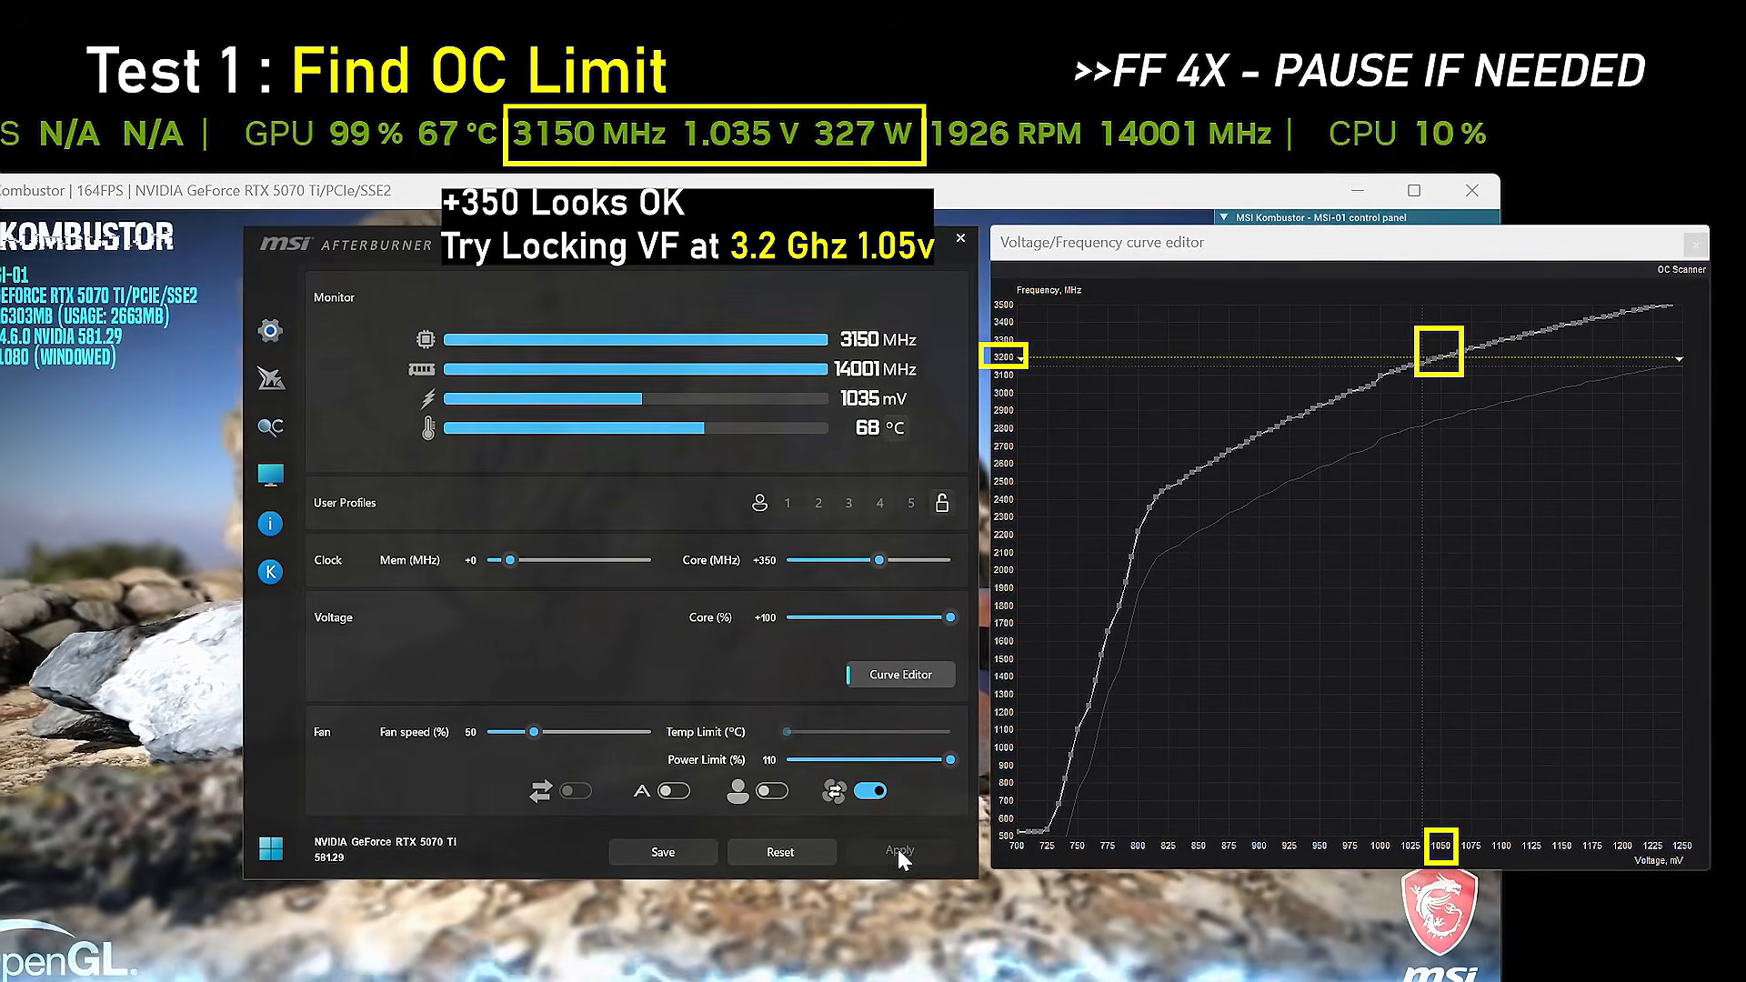
# Step: Set the memory clock offset to +1000 MHz and apply
pyautogui.click(470, 560)
pyautogui.write('1000')
pyautogui.press('Return')
pyautogui.click(897, 851)
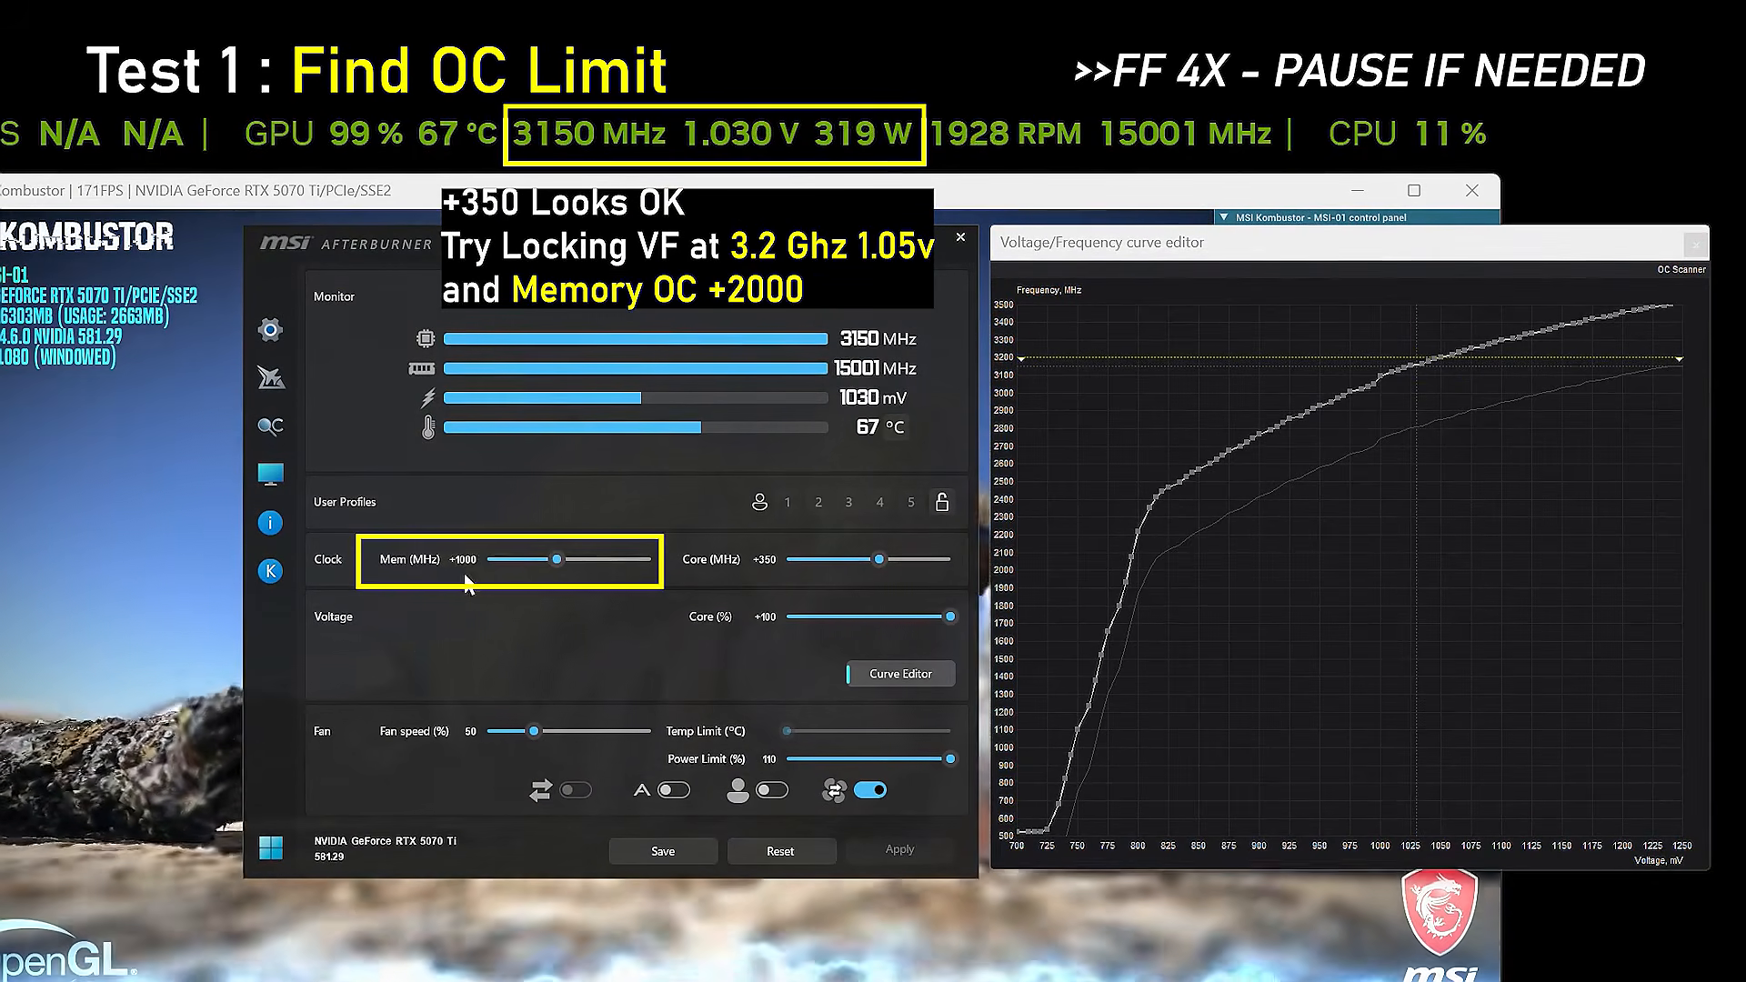
# Step: Set the memory clock offset to +2000 MHz, apply, and save the overclock settings to a user profile
pyautogui.click(464, 560)
pyautogui.write('2000')
pyautogui.press('Return')
pyautogui.click(899, 850)
pyautogui.click(690, 855)
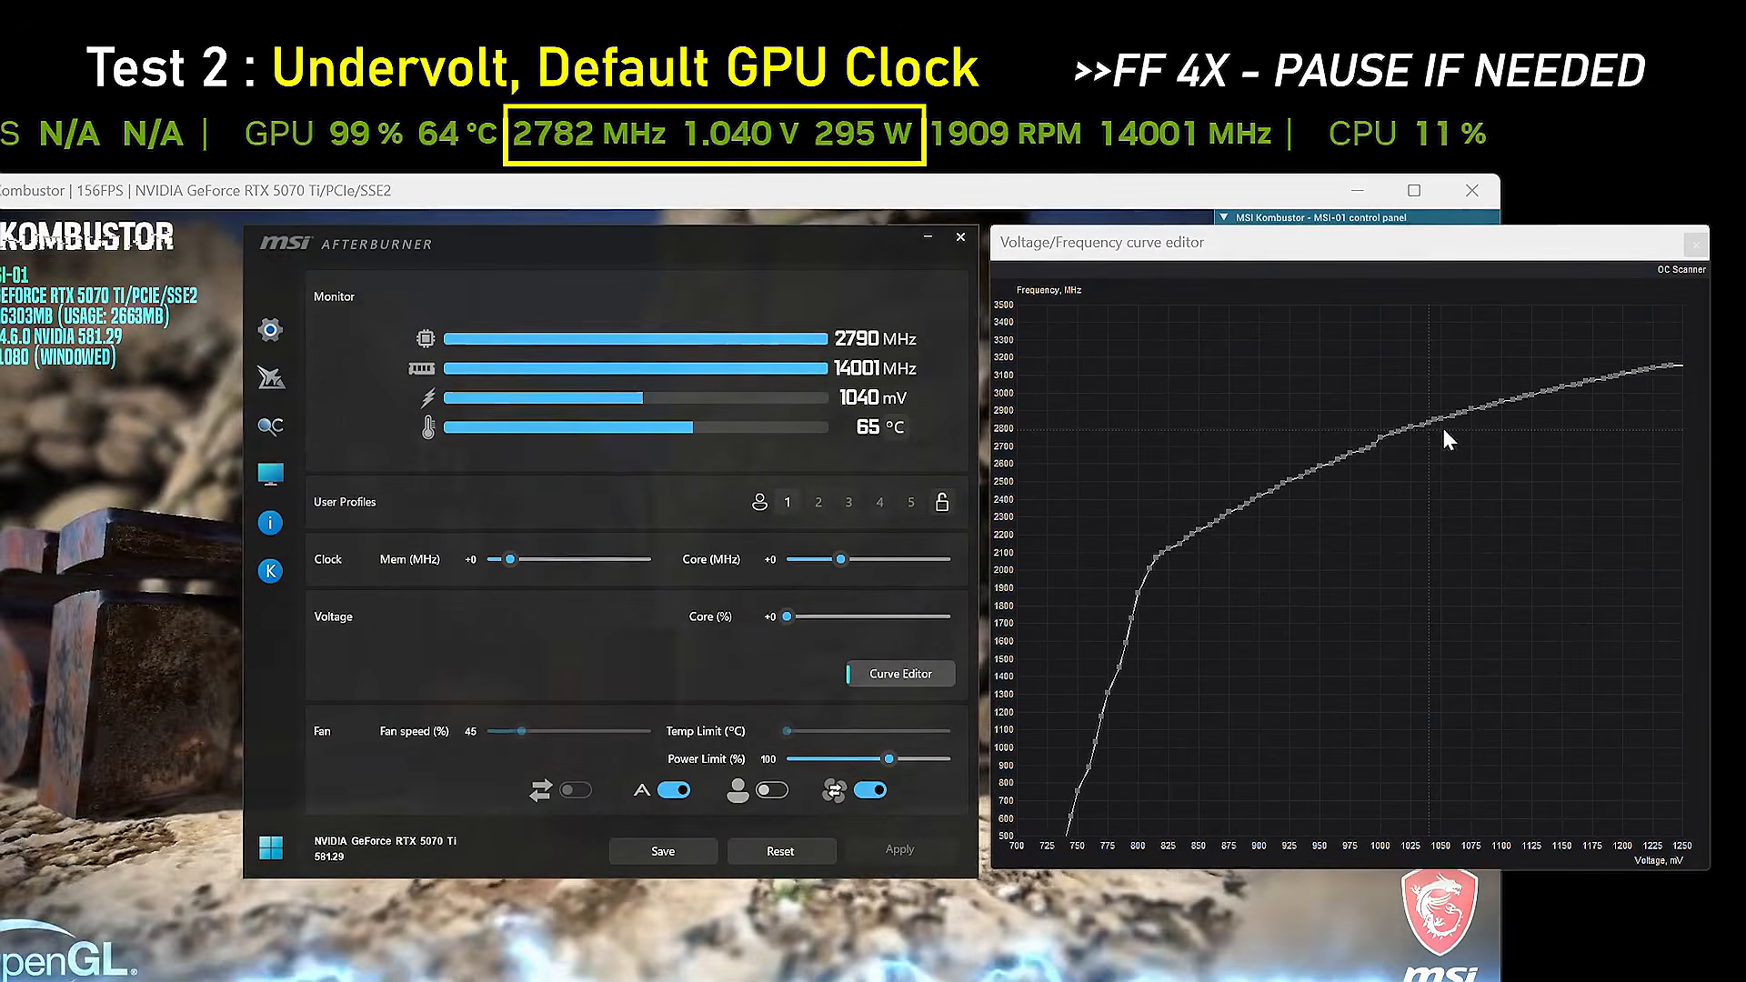
# Step: Raise the curve's 950 mV point to about 2.8 GHz, set the core clock offset to +225 MHz, and apply
pyautogui.moveTo(1432, 418)
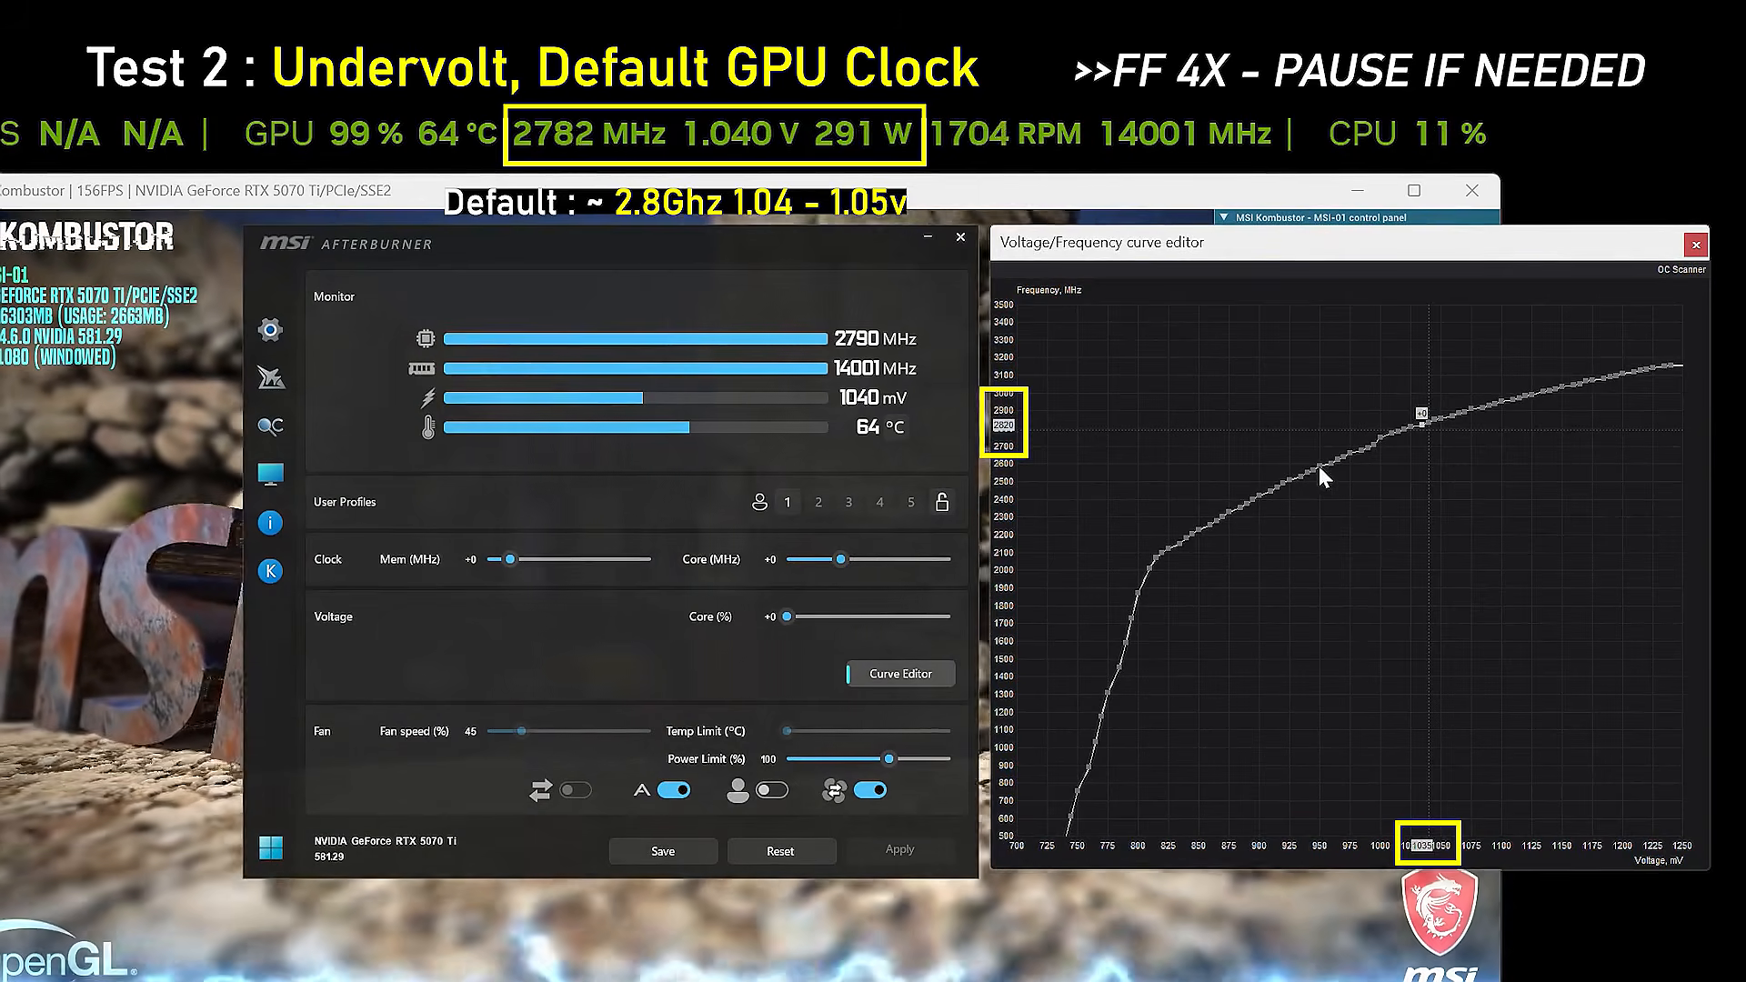
pyautogui.moveTo(1312, 467); pyautogui.dragTo(1319, 428)
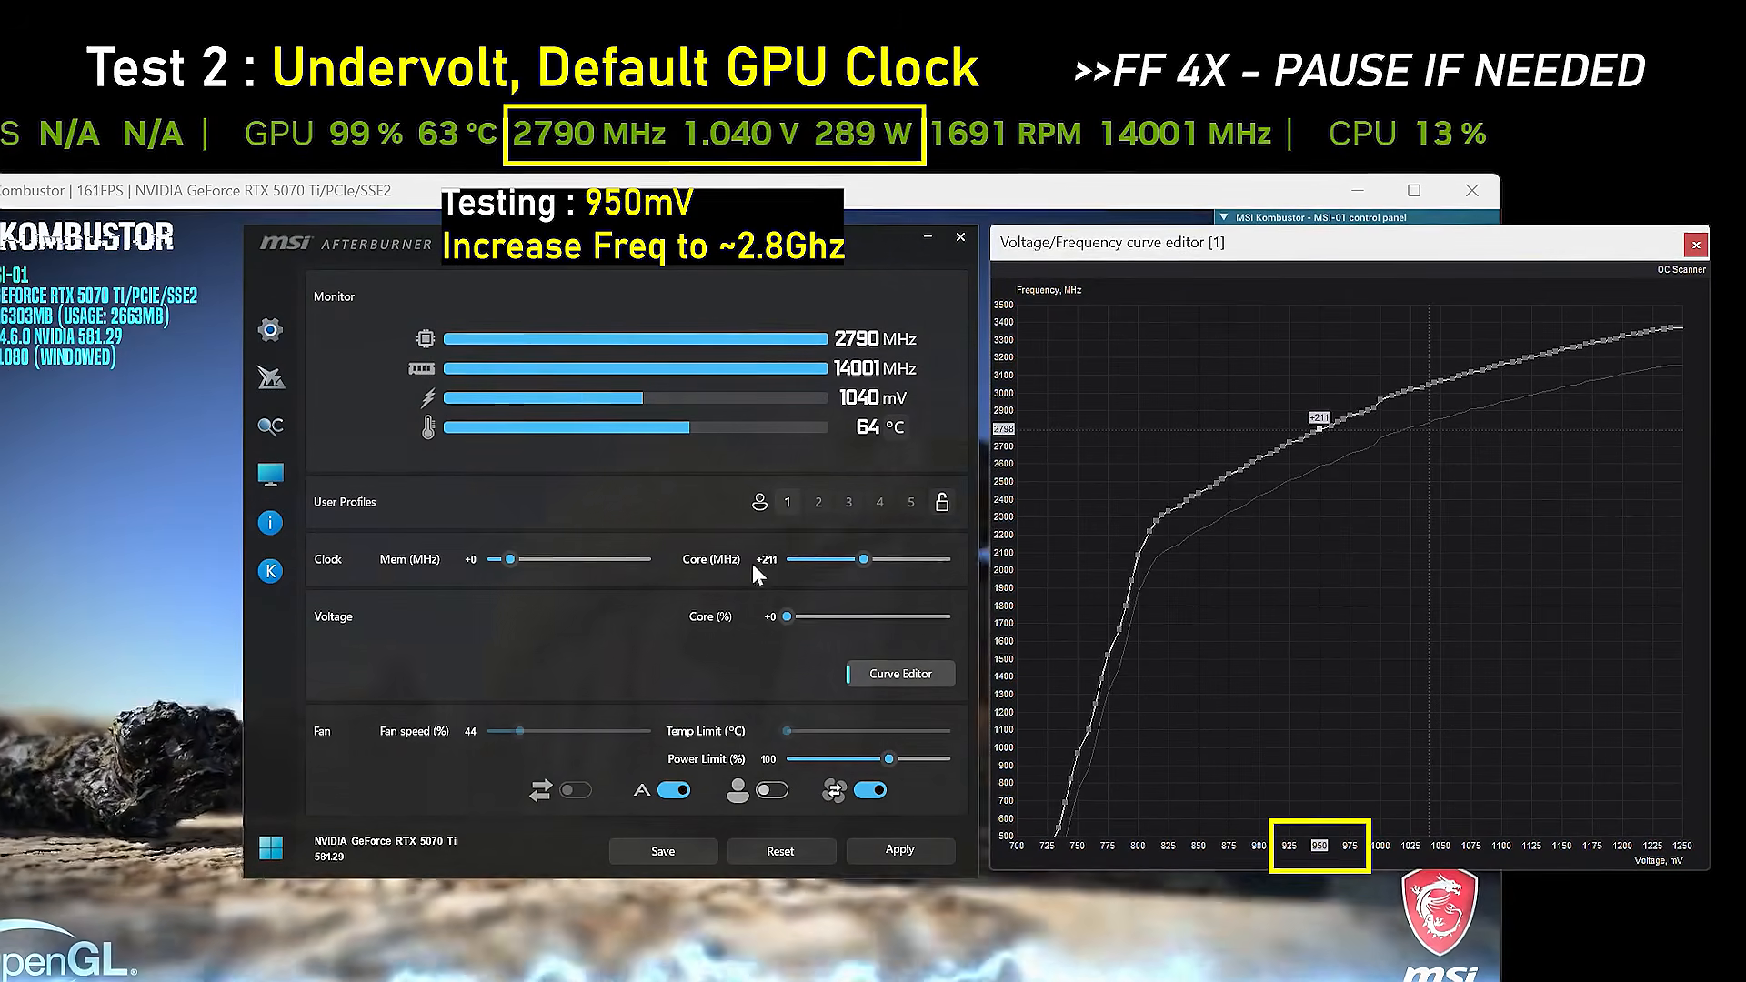
pyautogui.click(766, 560)
pyautogui.write('225')
pyautogui.press('Return')
pyautogui.click(900, 851)
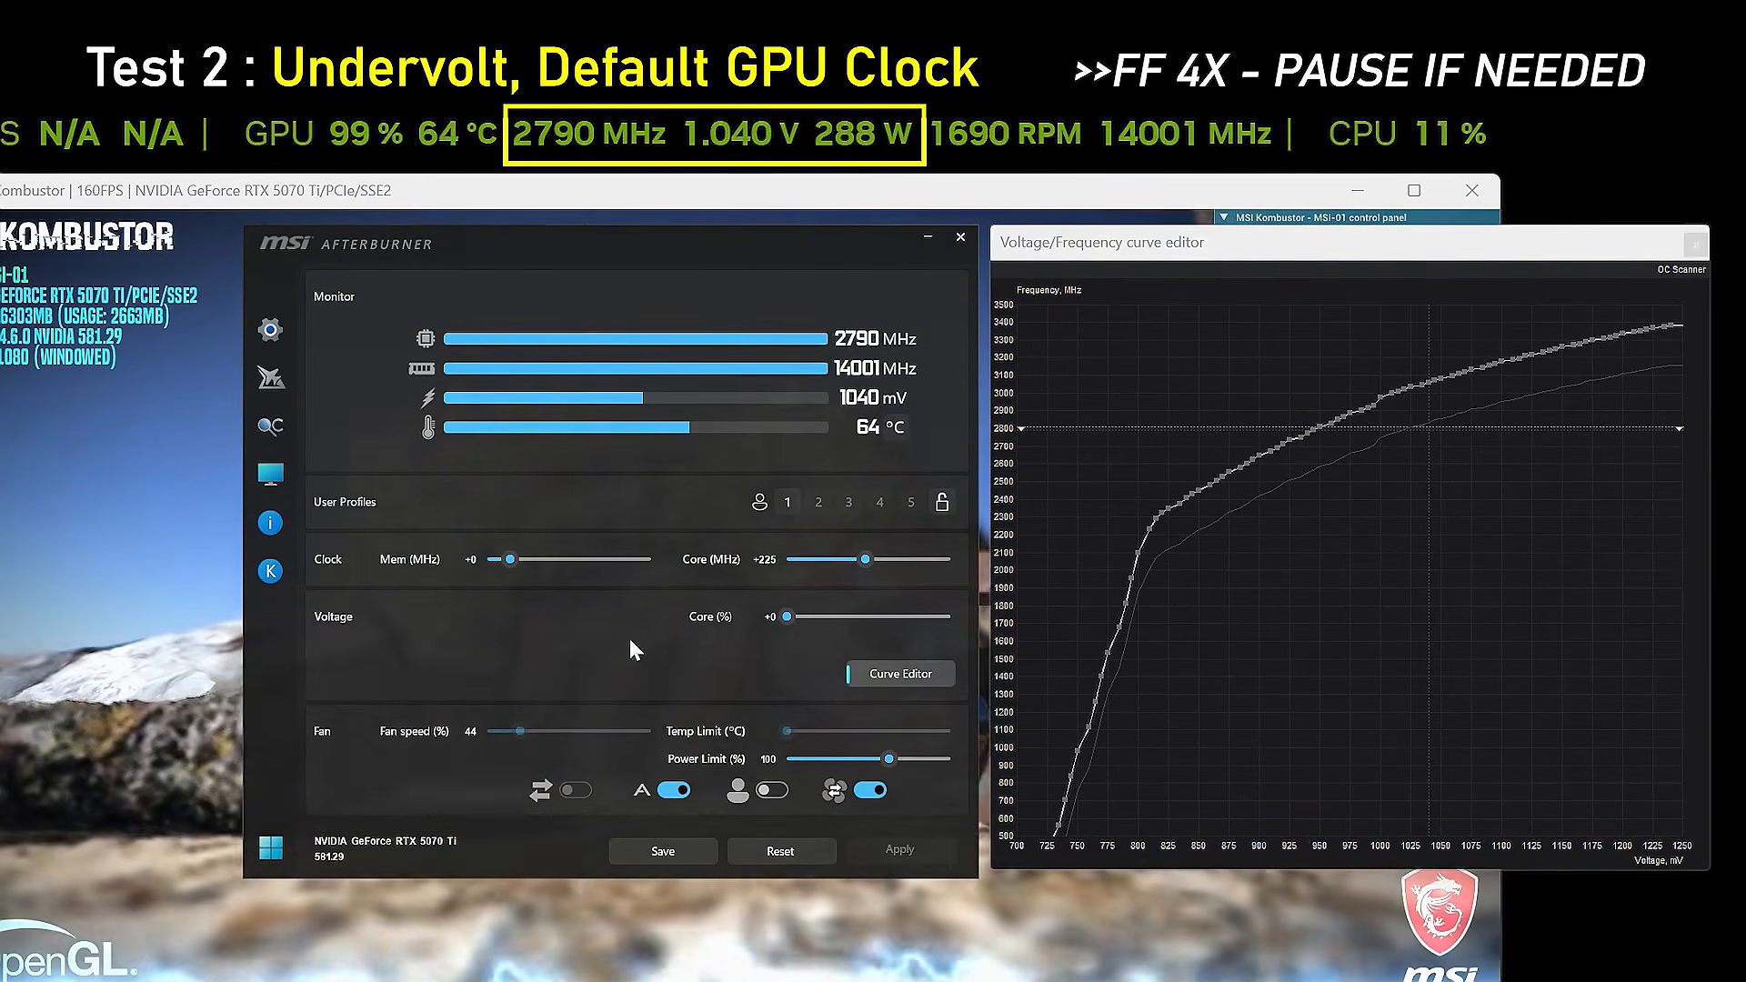
# Step: Set the core clock offset to +250 MHz and apply
pyautogui.click(771, 559)
pyautogui.write('250')
pyautogui.press('Return')
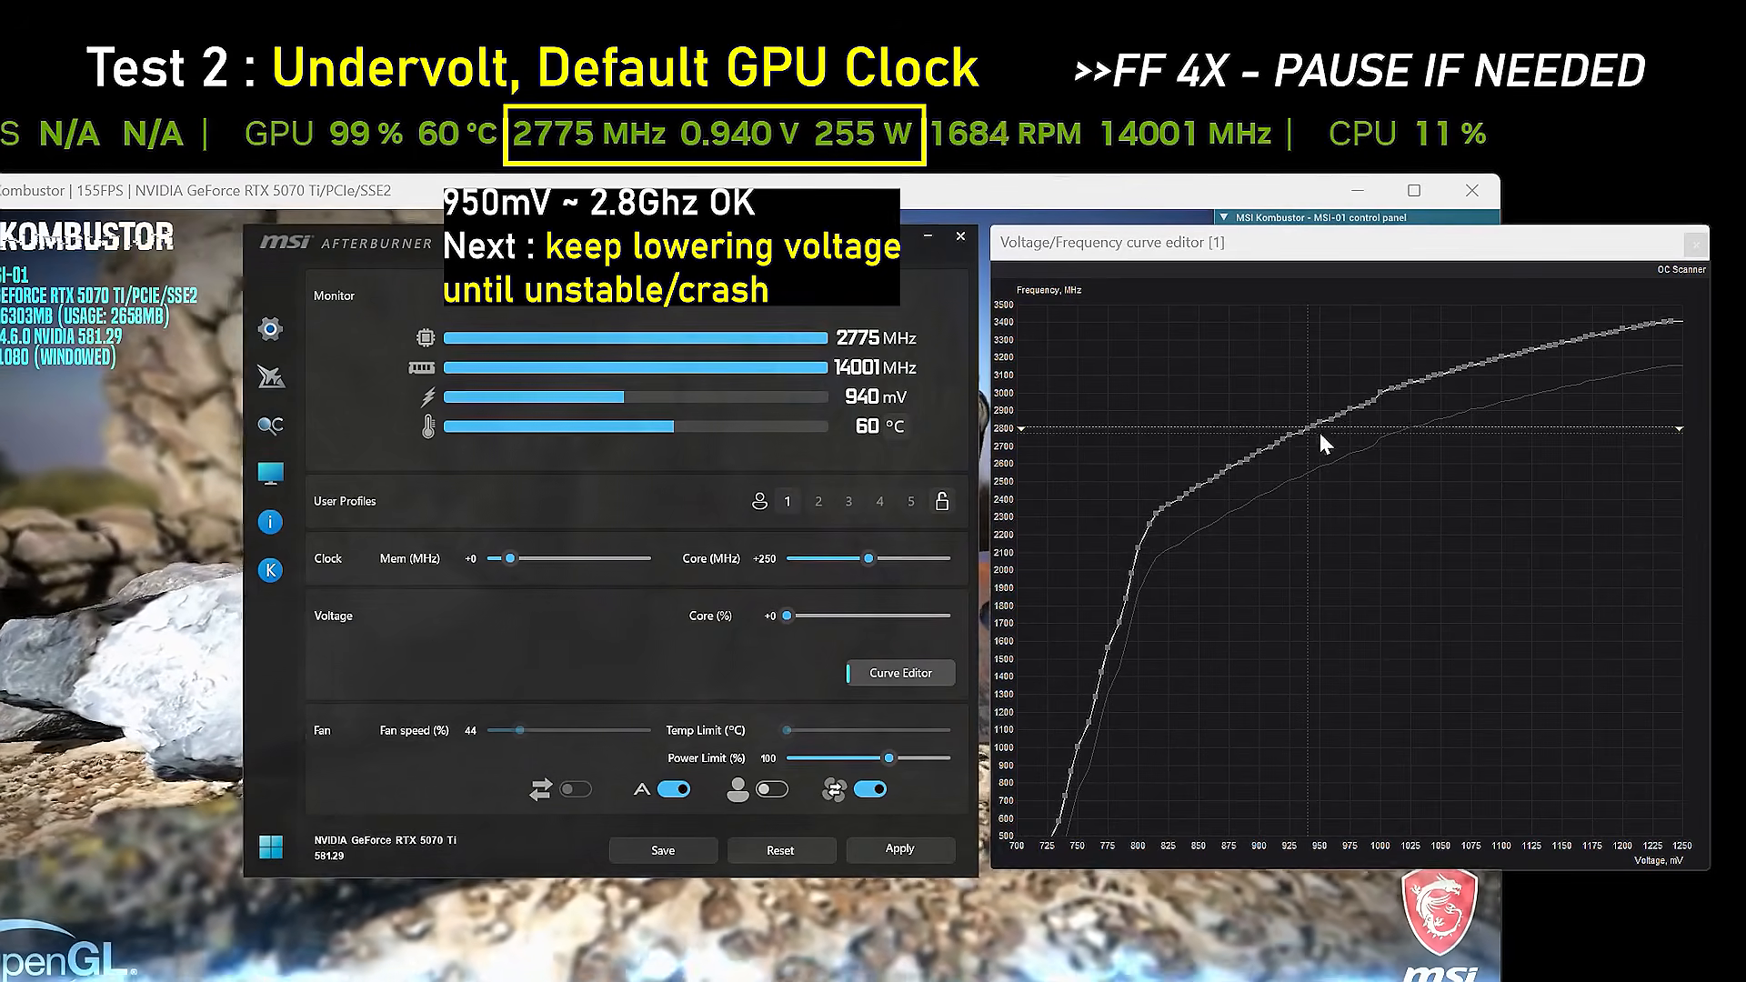
pyautogui.click(899, 849)
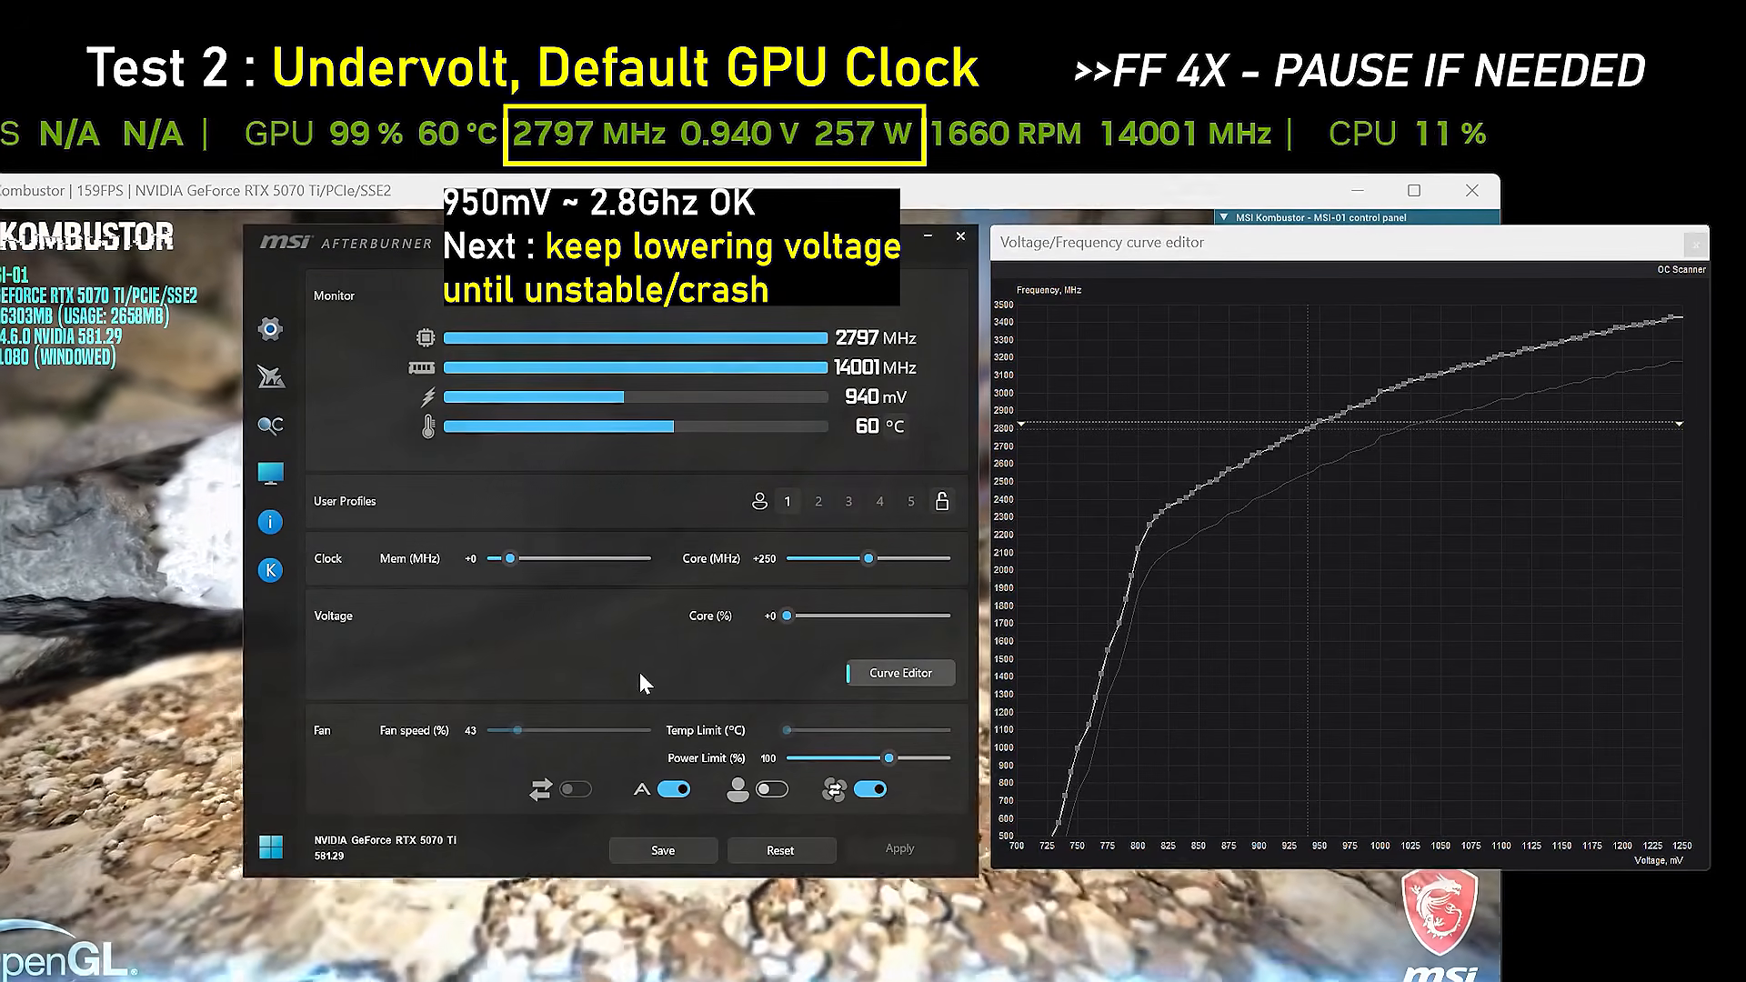
# Step: Raise the curve's 900 mV point to about 2.8 GHz and set the core clock offset to +400 MHz
pyautogui.moveTo(1258, 455); pyautogui.dragTo(1268, 423)
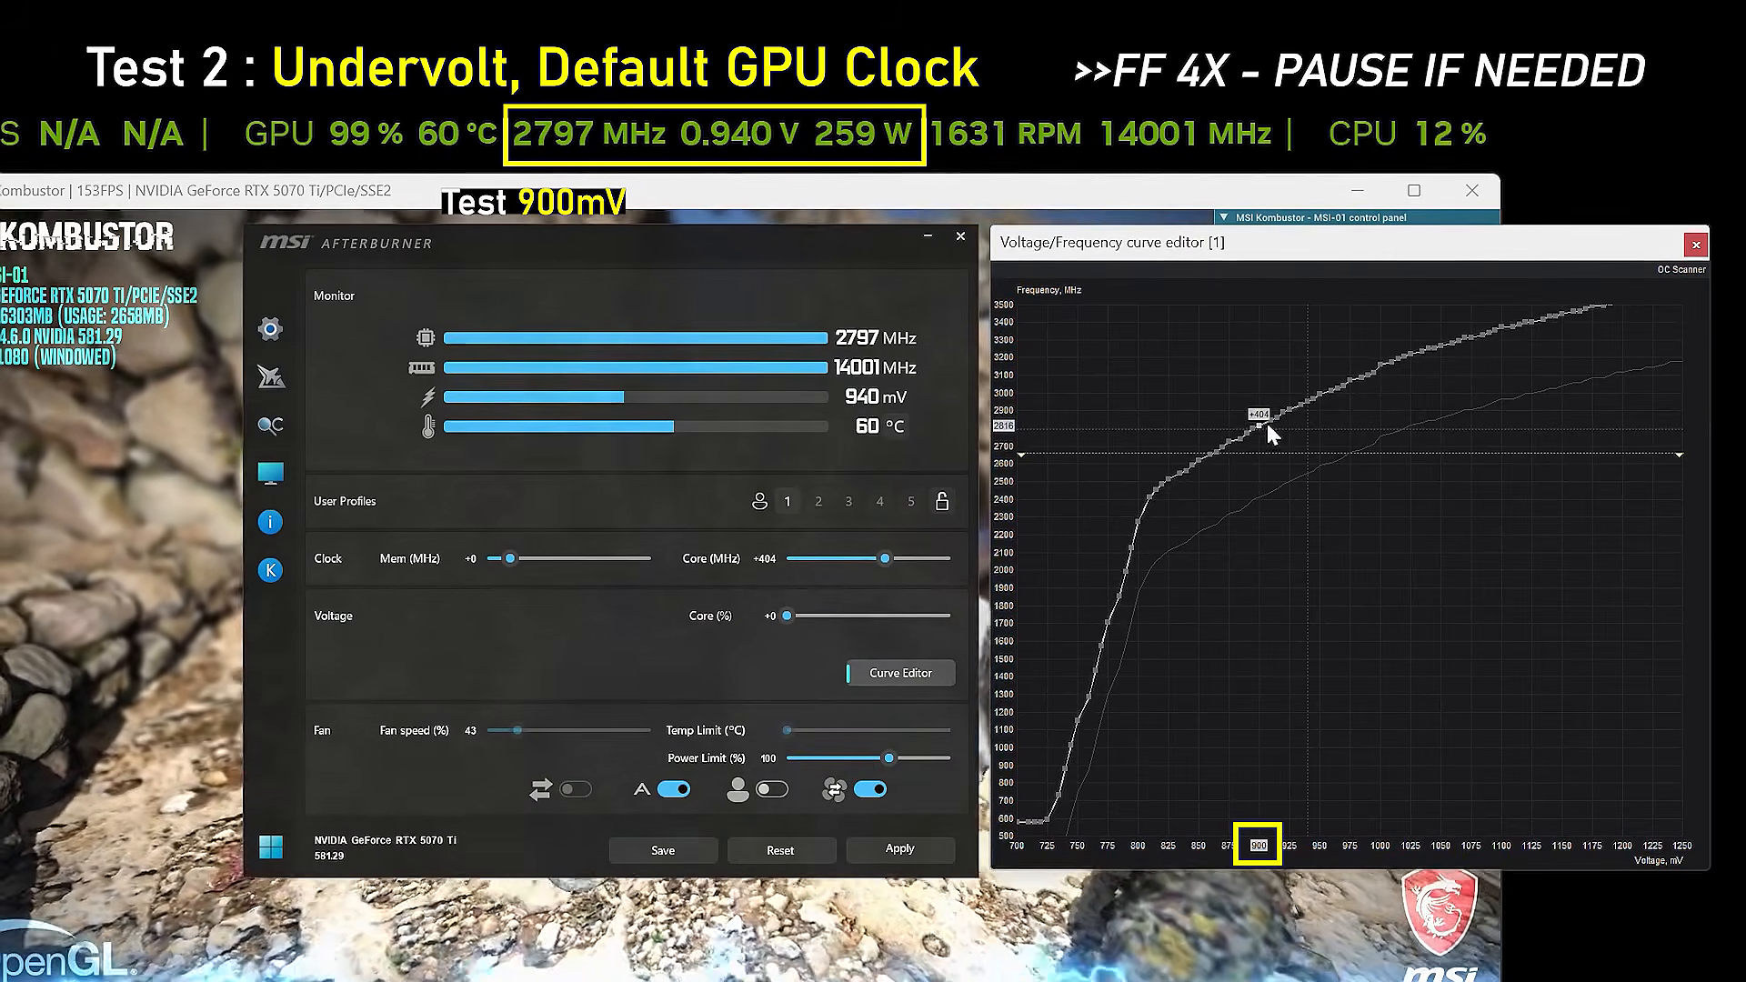
pyautogui.write('400')
pyautogui.press('Return')
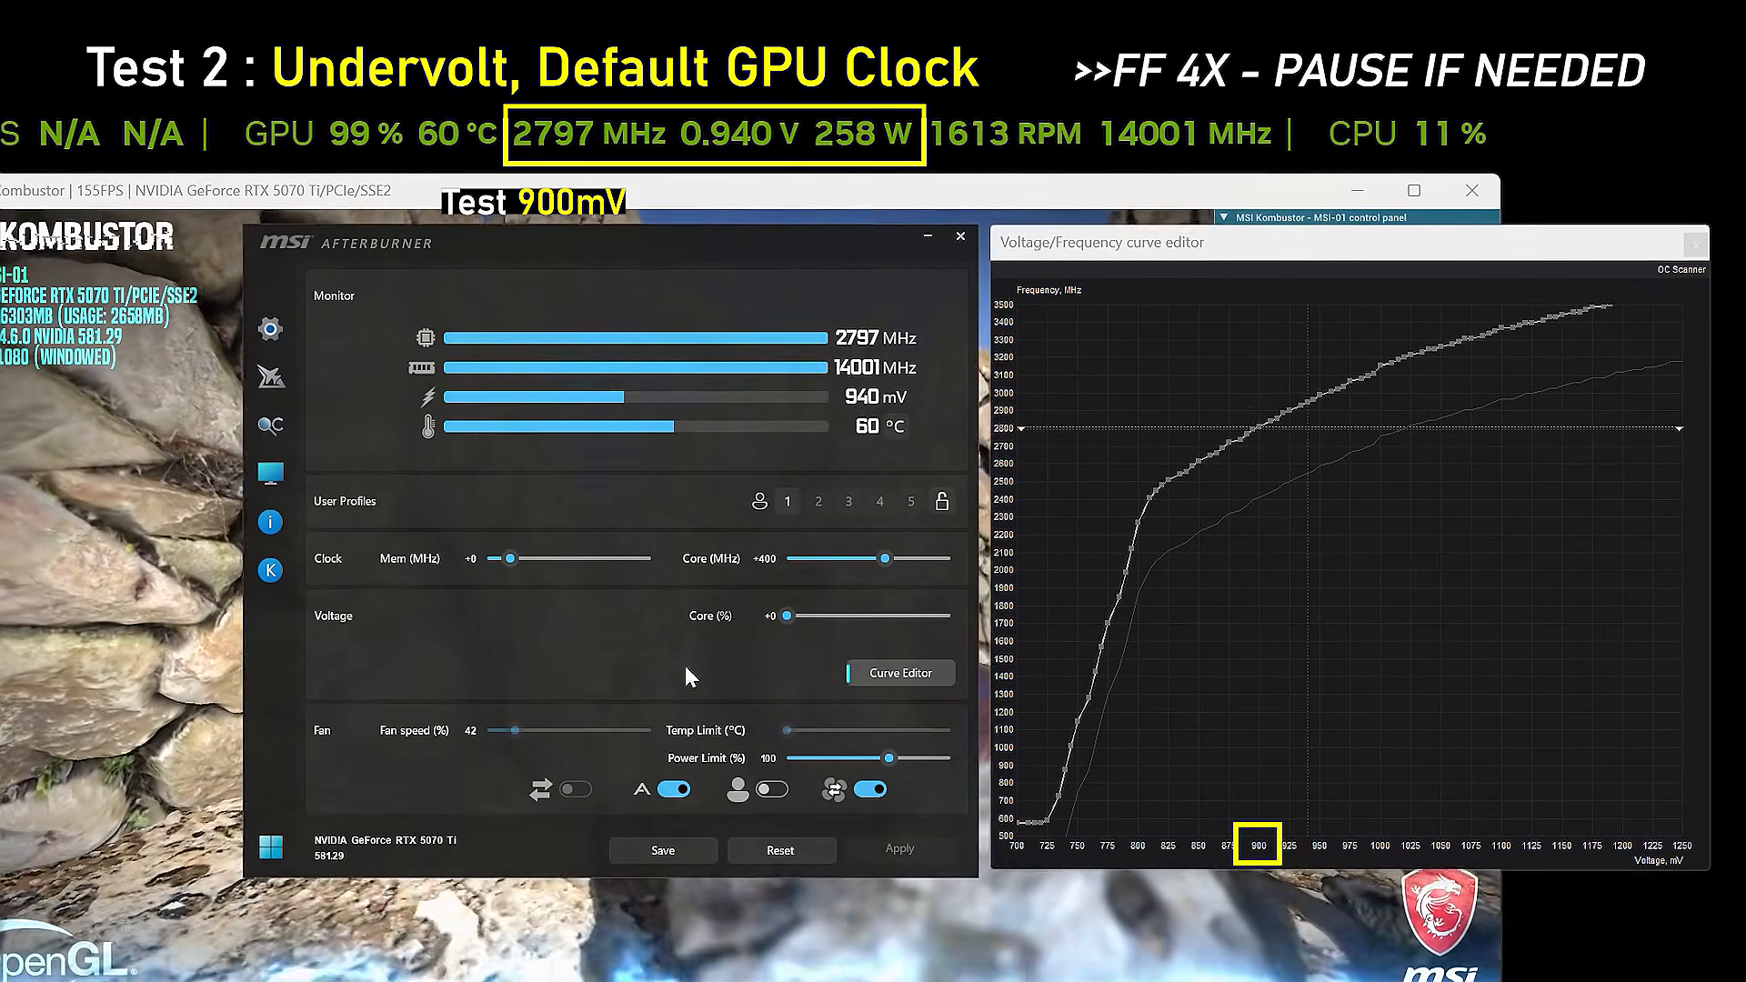
# Step: Raise the curve's 850 mV point to about 2.8 GHz, set the core clock offset to +600 MHz, and apply
pyautogui.moveTo(1198, 464); pyautogui.dragTo(1205, 425)
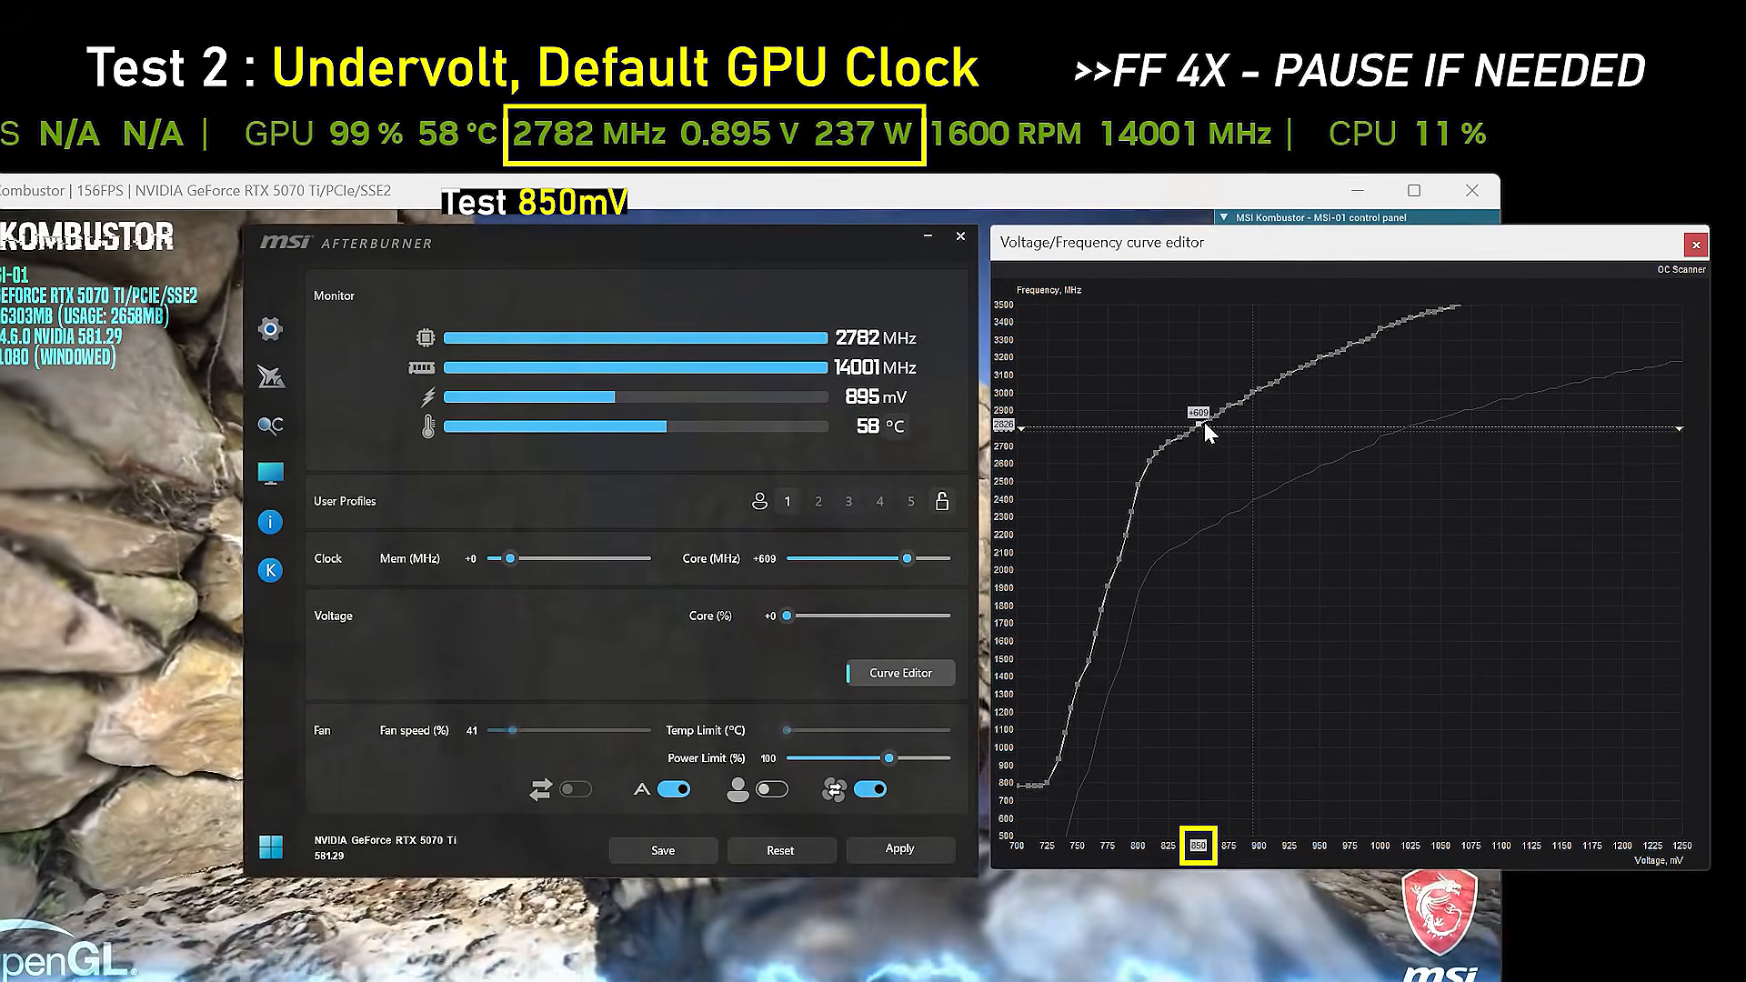
pyautogui.click(764, 558)
pyautogui.write('600')
pyautogui.press('Return')
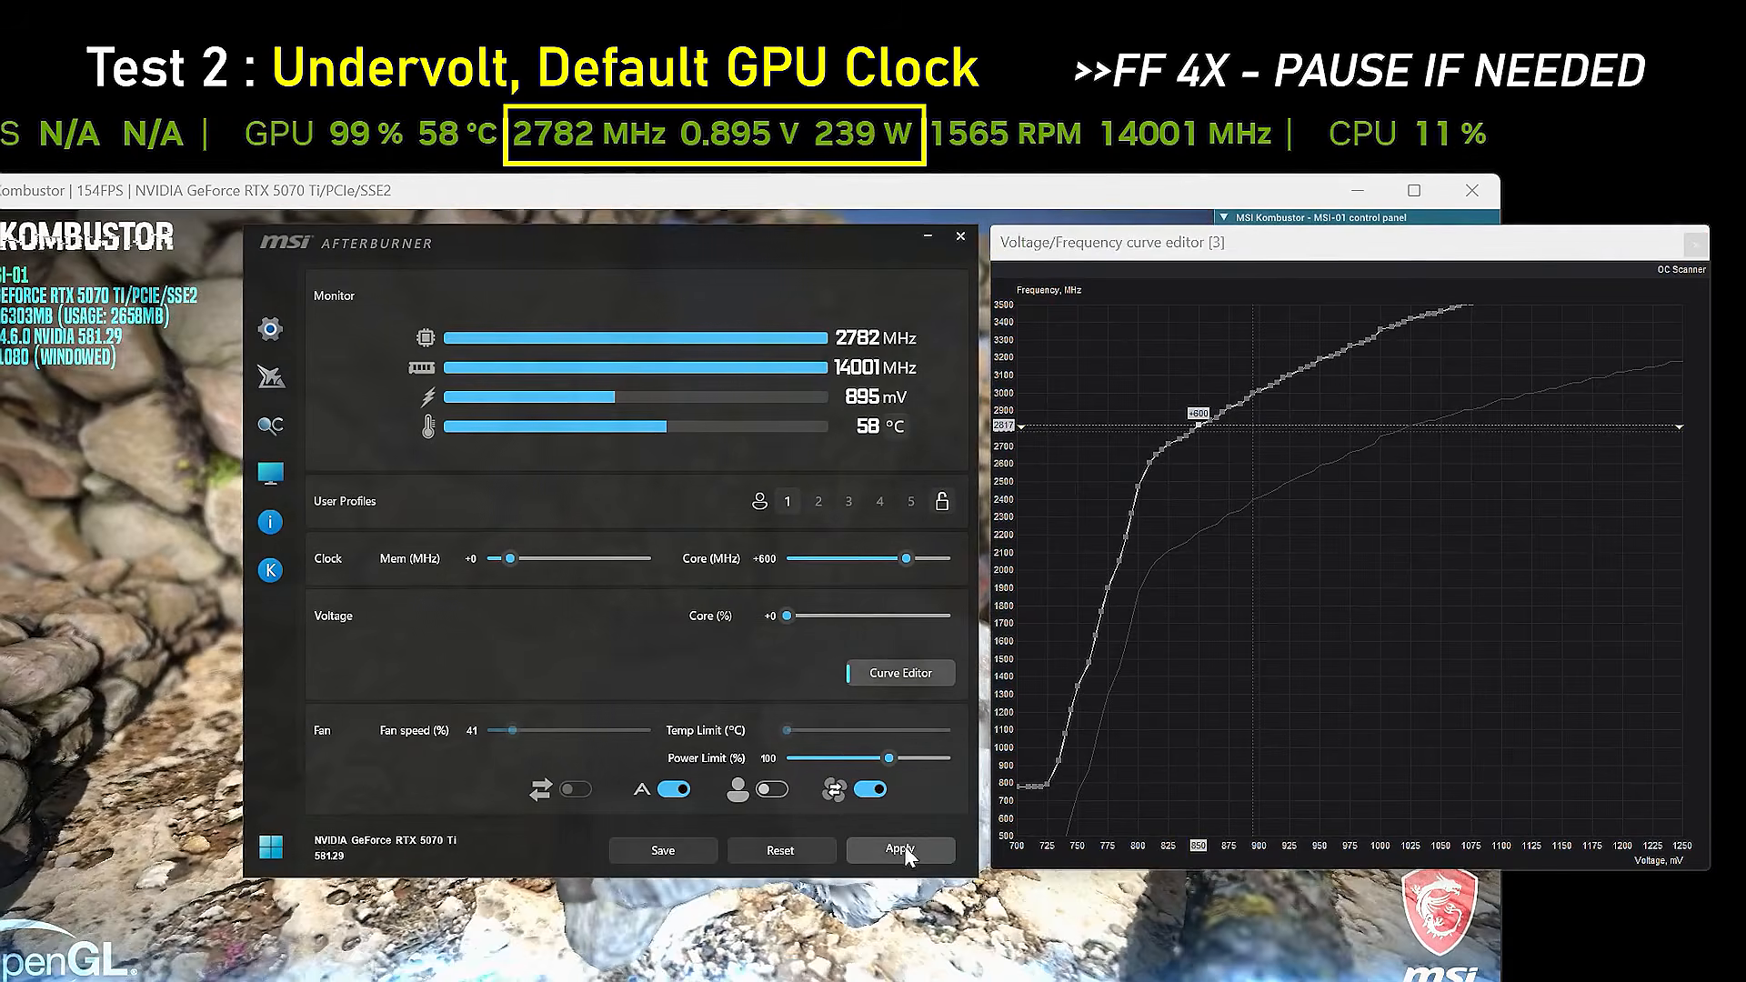
pyautogui.click(900, 848)
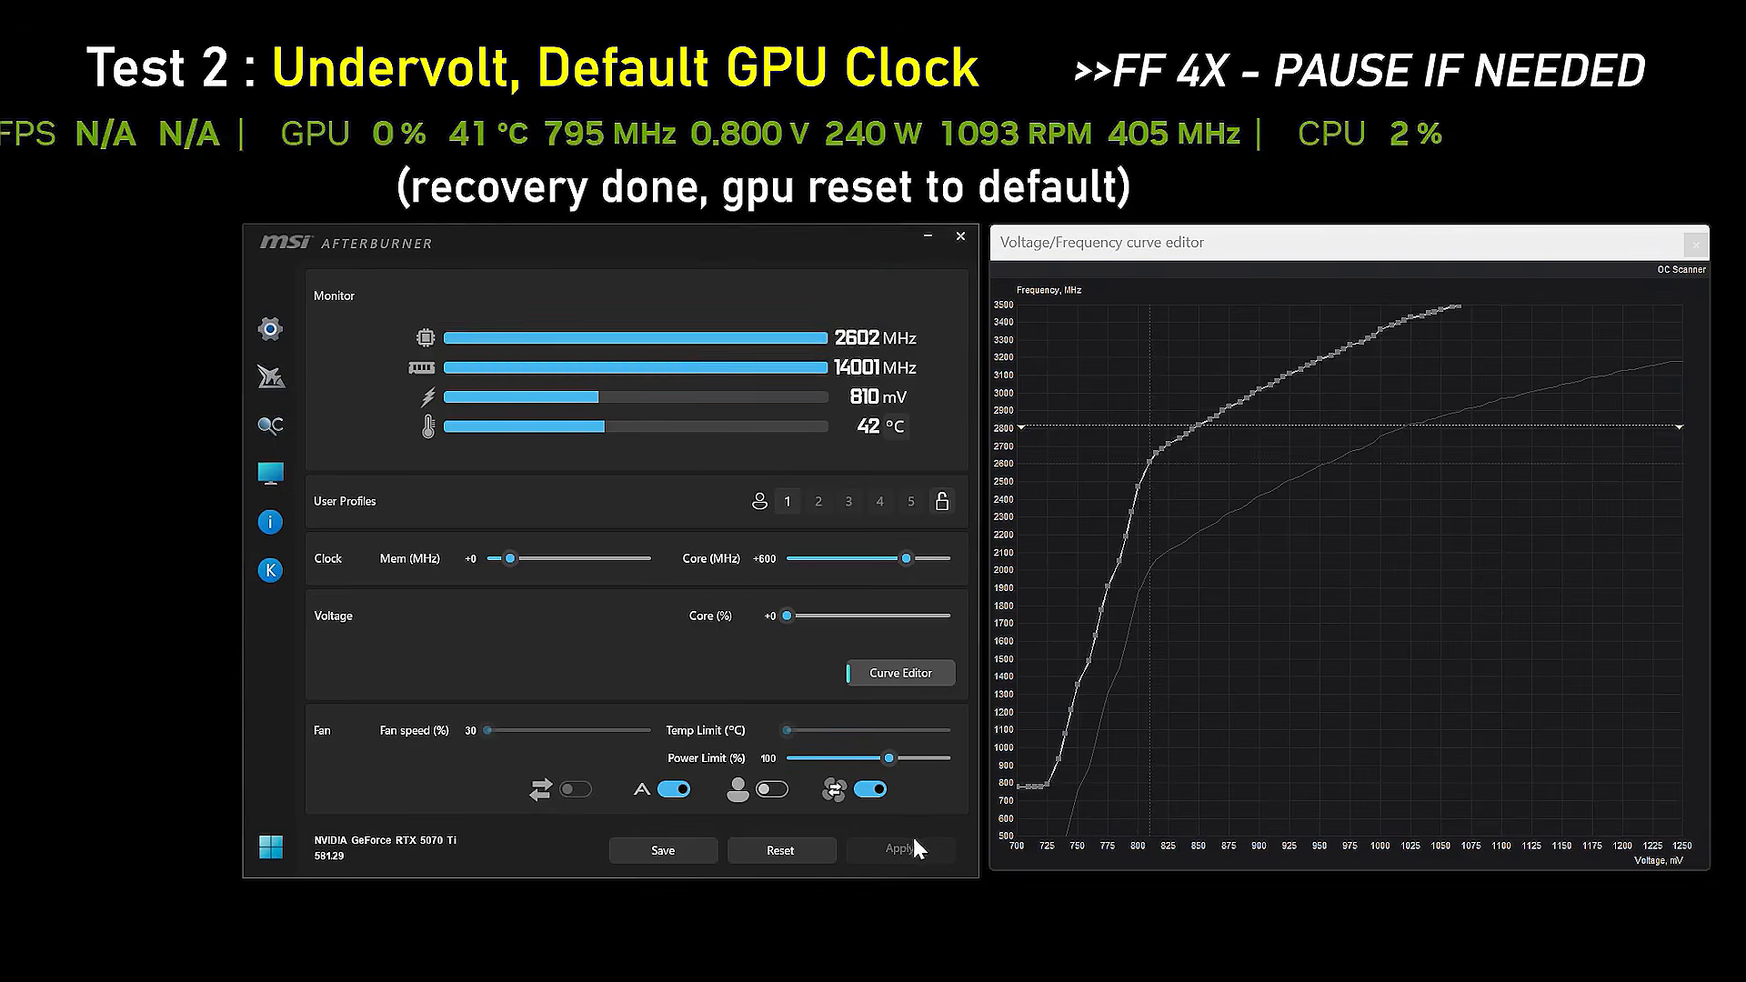
# Step: Raise the curve's 900 mV point to about 2.8 GHz with a +400 MHz core offset, lock that point, and apply
pyautogui.hotkey('alt', 'Tab')
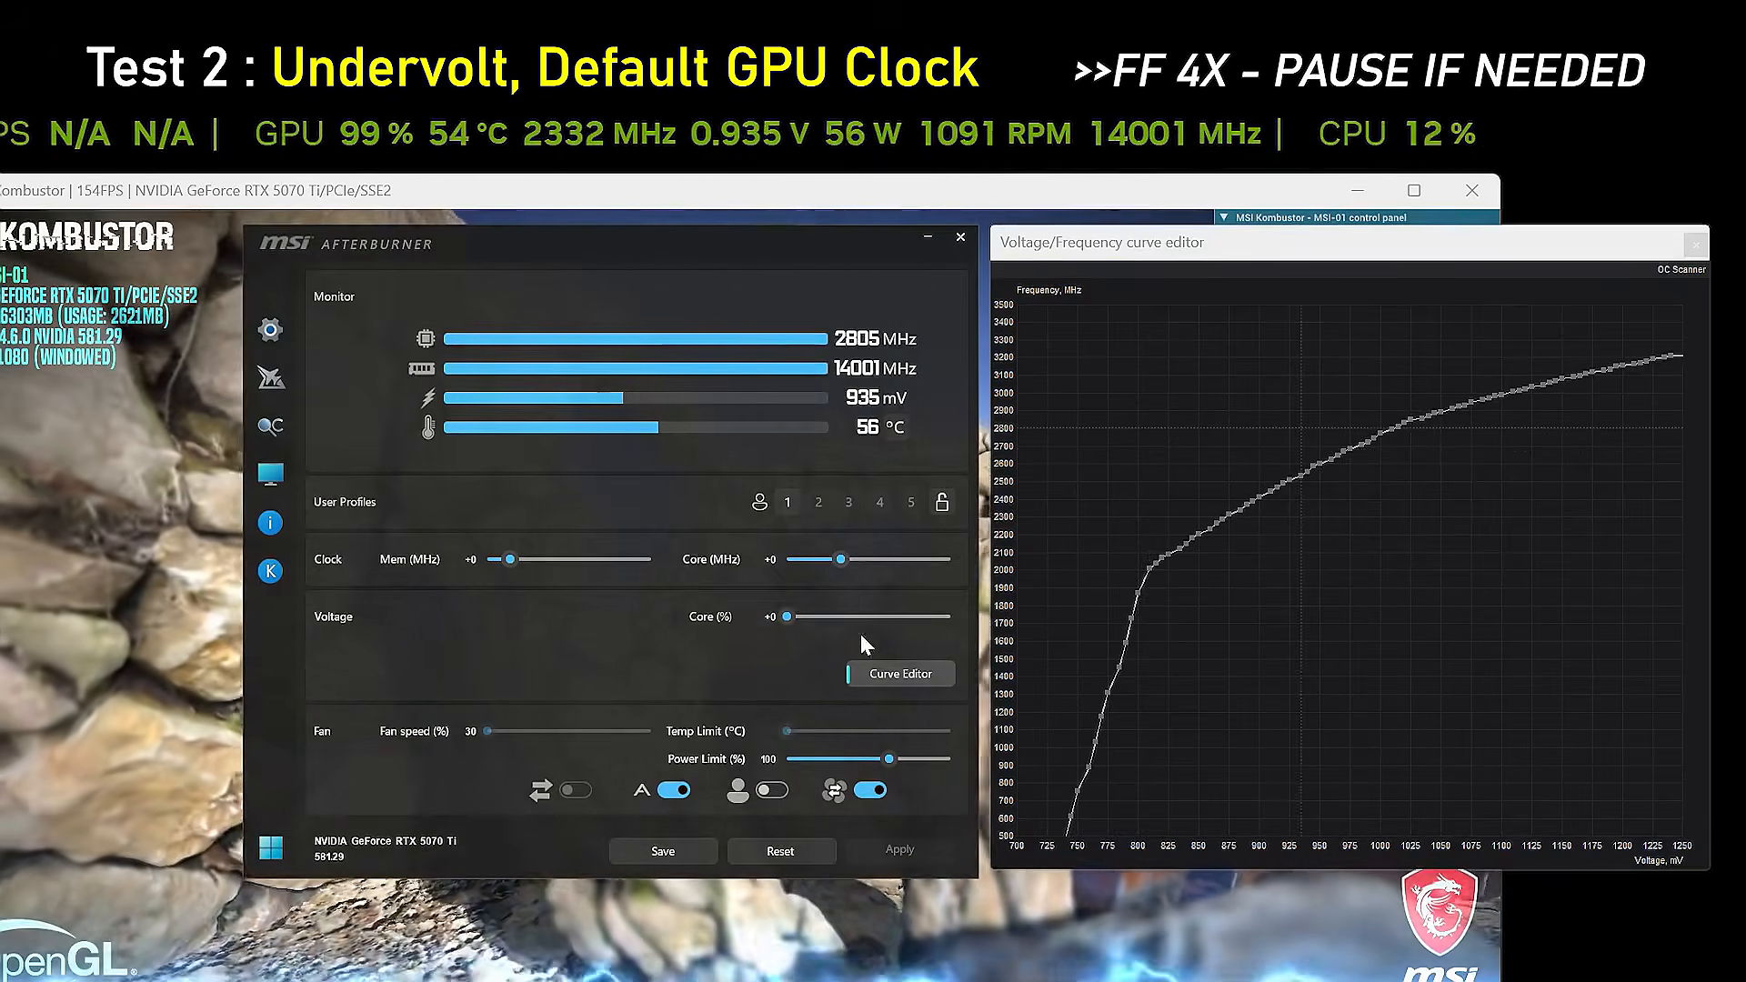
pyautogui.click(1259, 497)
pyautogui.keyDown('ctrl'); pyautogui.moveTo(1260, 499); pyautogui.dragTo(1267, 423); pyautogui.keyUp('ctrl')
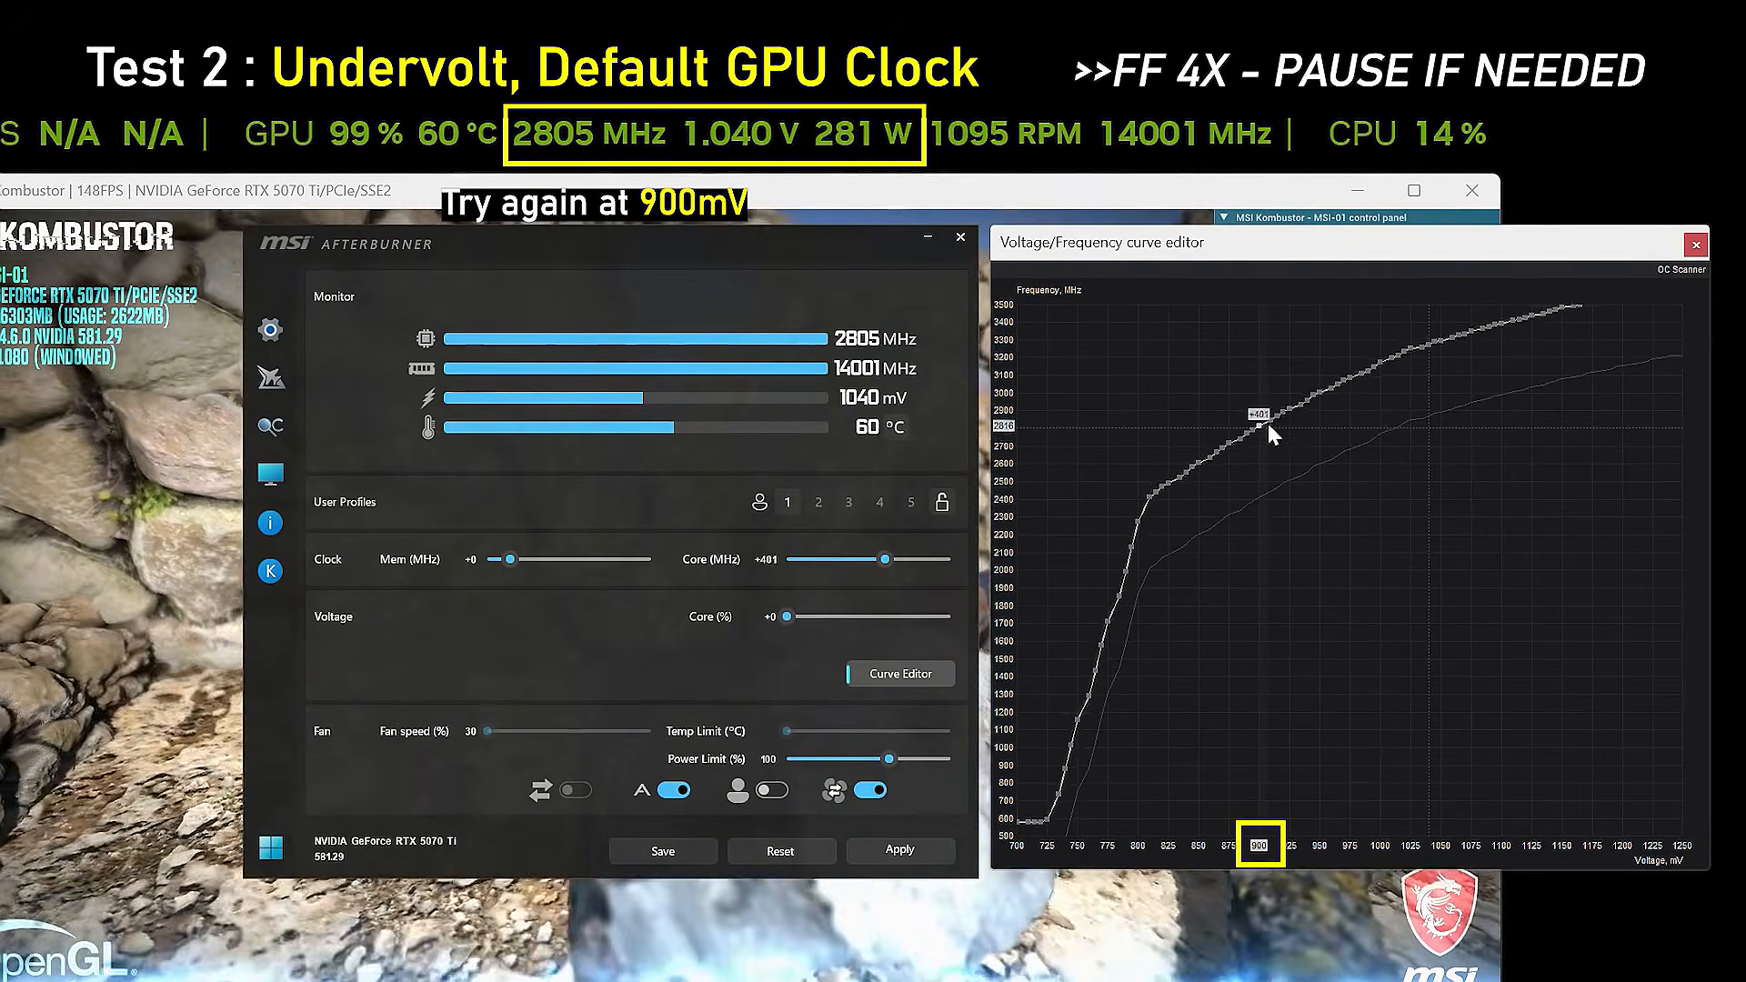
pyautogui.click(769, 564)
pyautogui.click(1293, 247)
pyautogui.press('l')
pyautogui.click(900, 849)
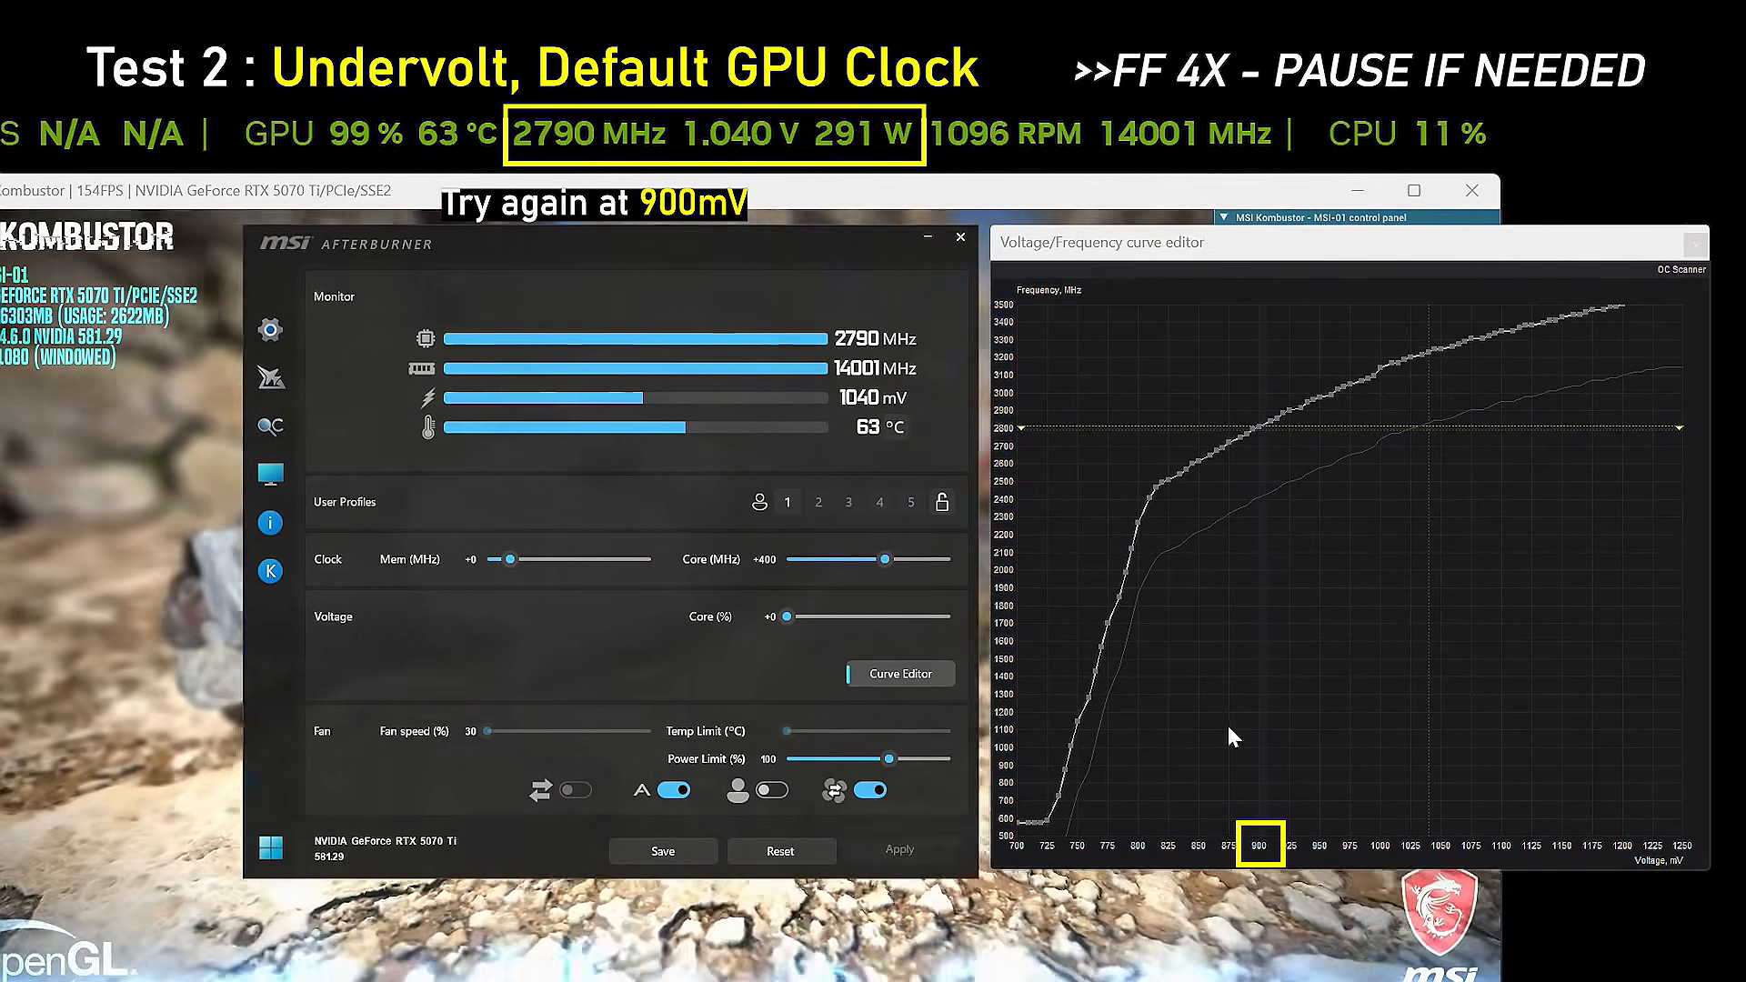
# Step: Set the memory clock offset to +2000 MHz for the 900 mV undervolt and apply
pyautogui.click(1231, 733)
pyautogui.moveTo(511, 560); pyautogui.dragTo(603, 559)
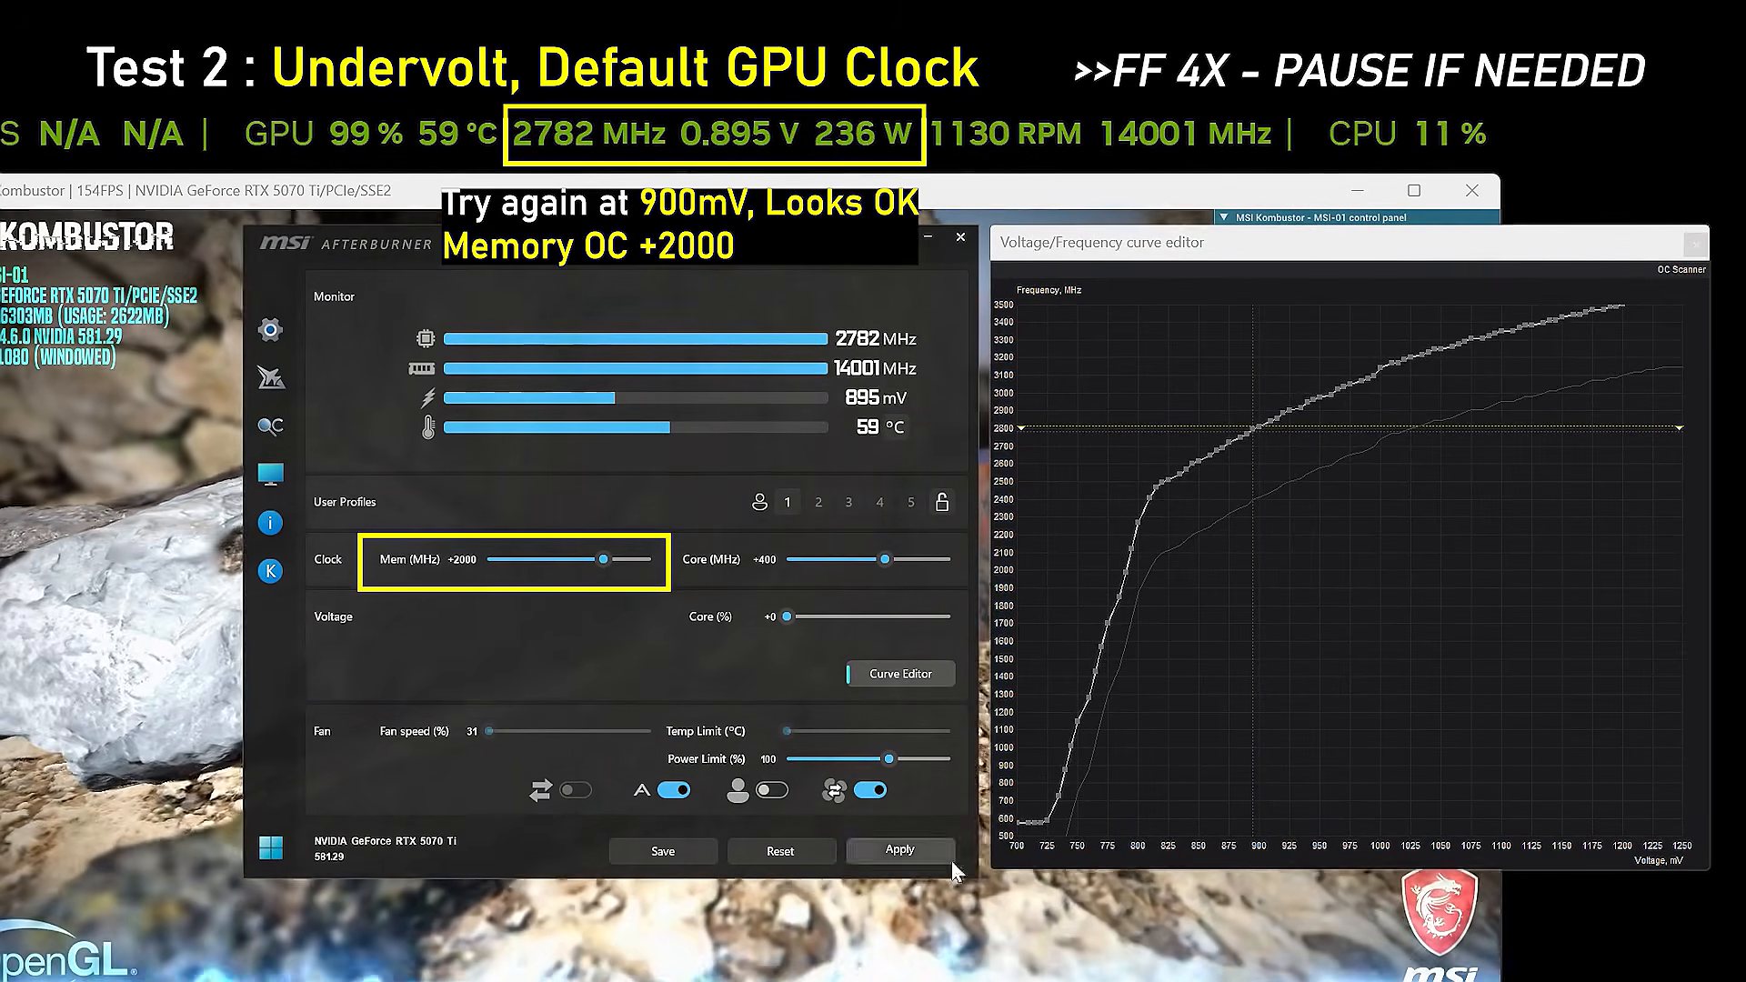
pyautogui.click(901, 849)
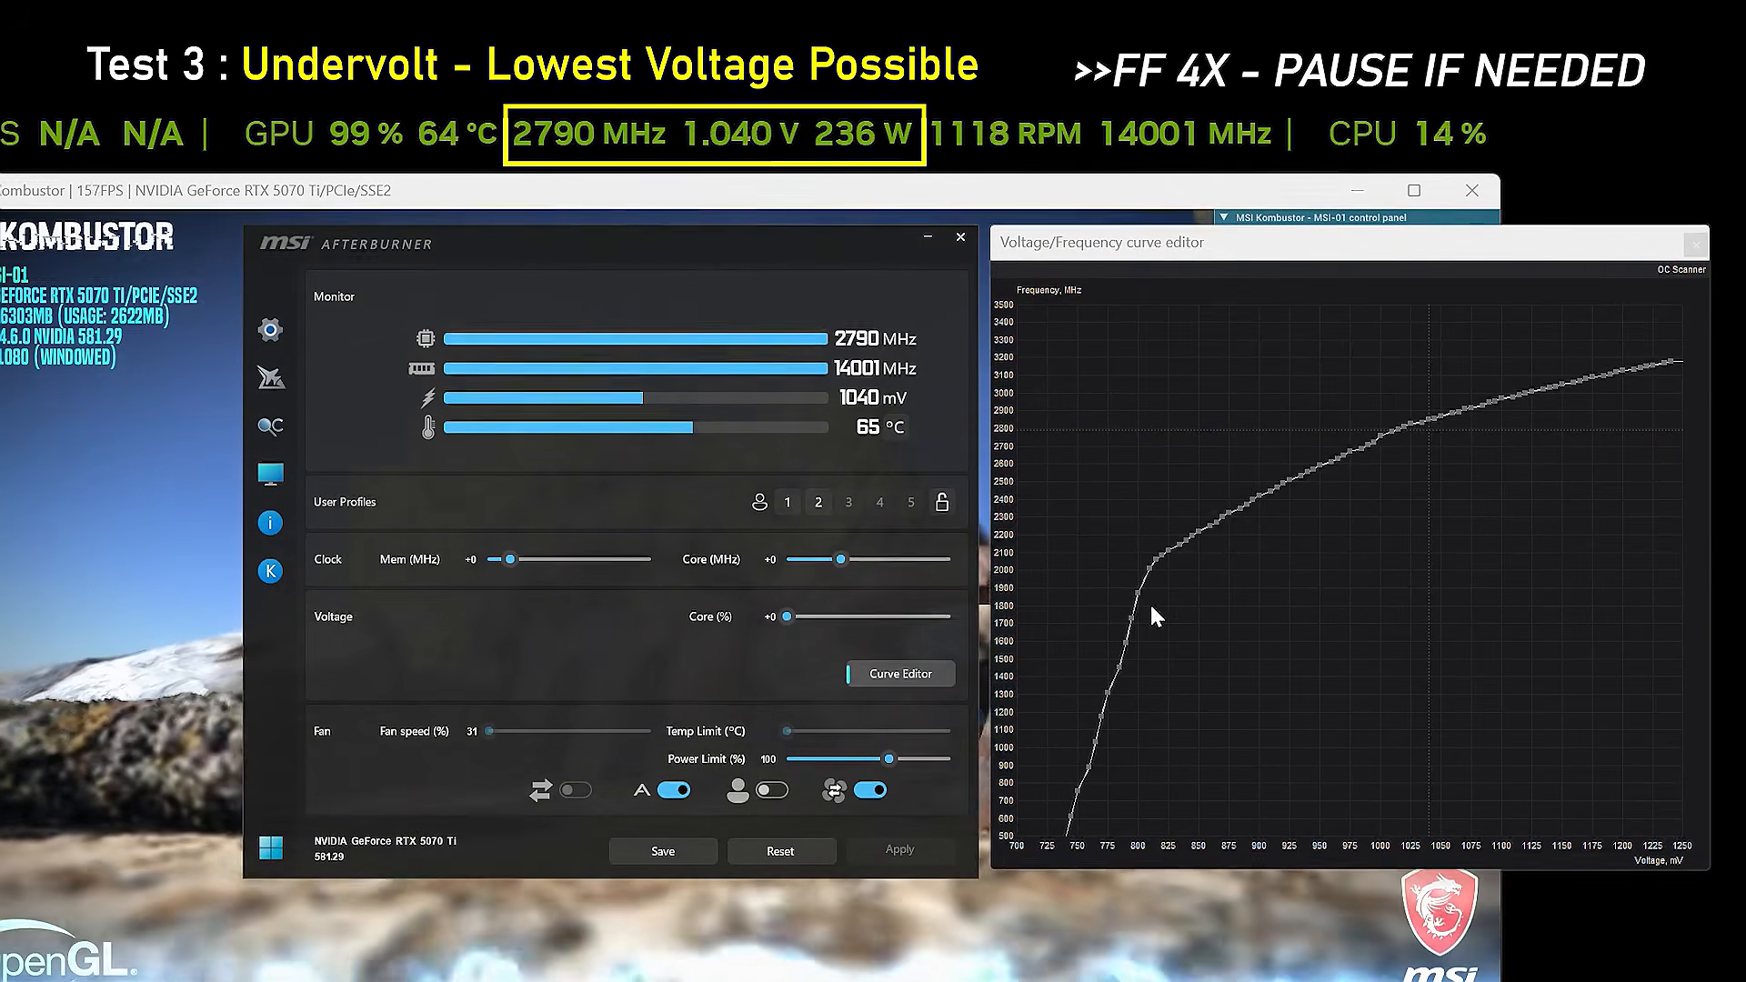
# Step: Load user profile 2 with the curve locked at its 800 mV point, and apply
pyautogui.click(1138, 594)
pyautogui.press('l')
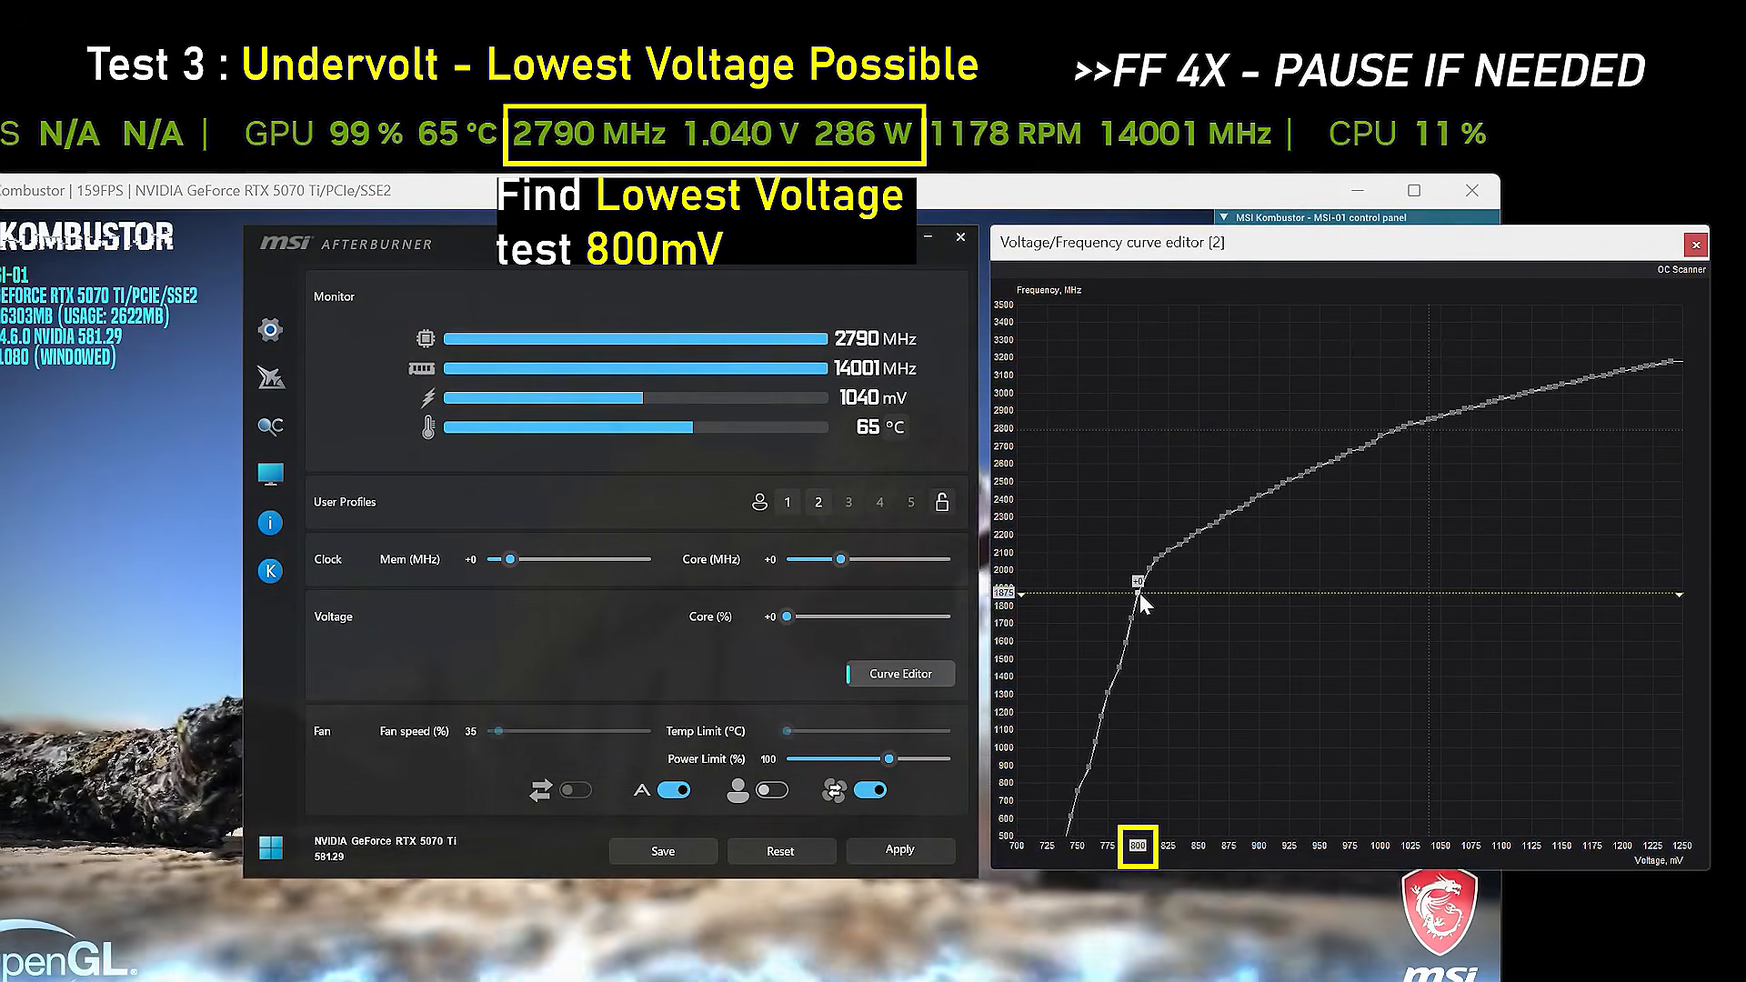
pyautogui.click(818, 502)
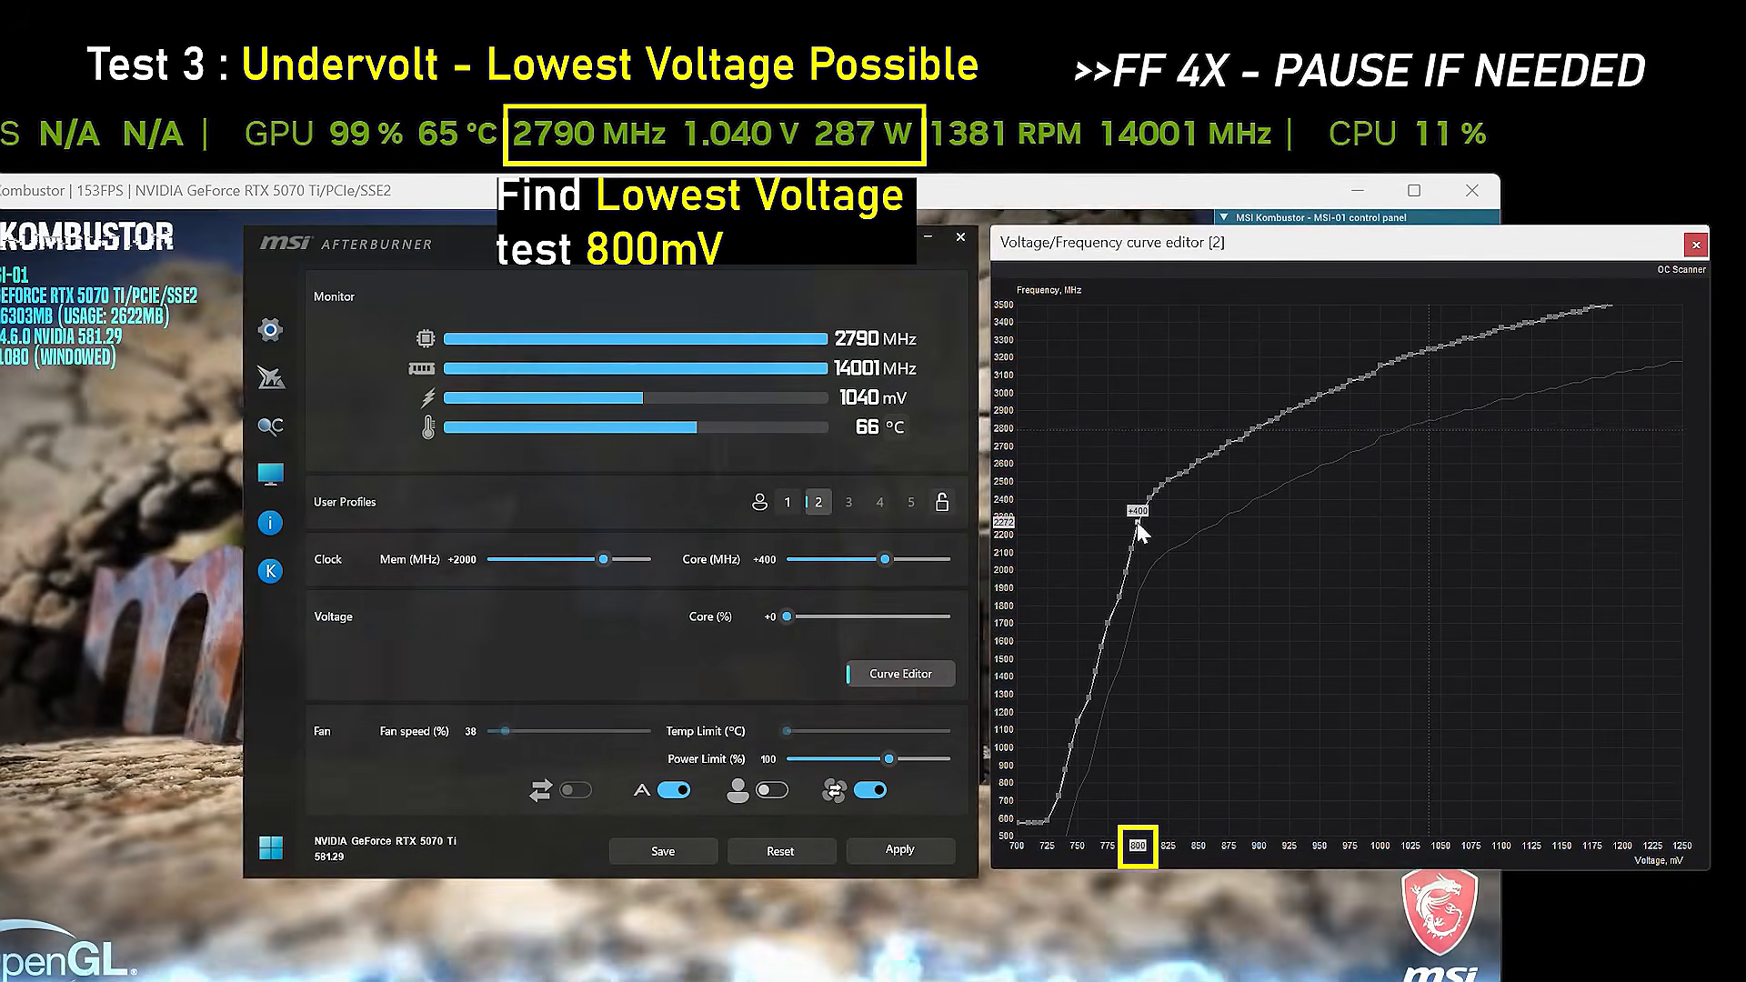
pyautogui.click(933, 850)
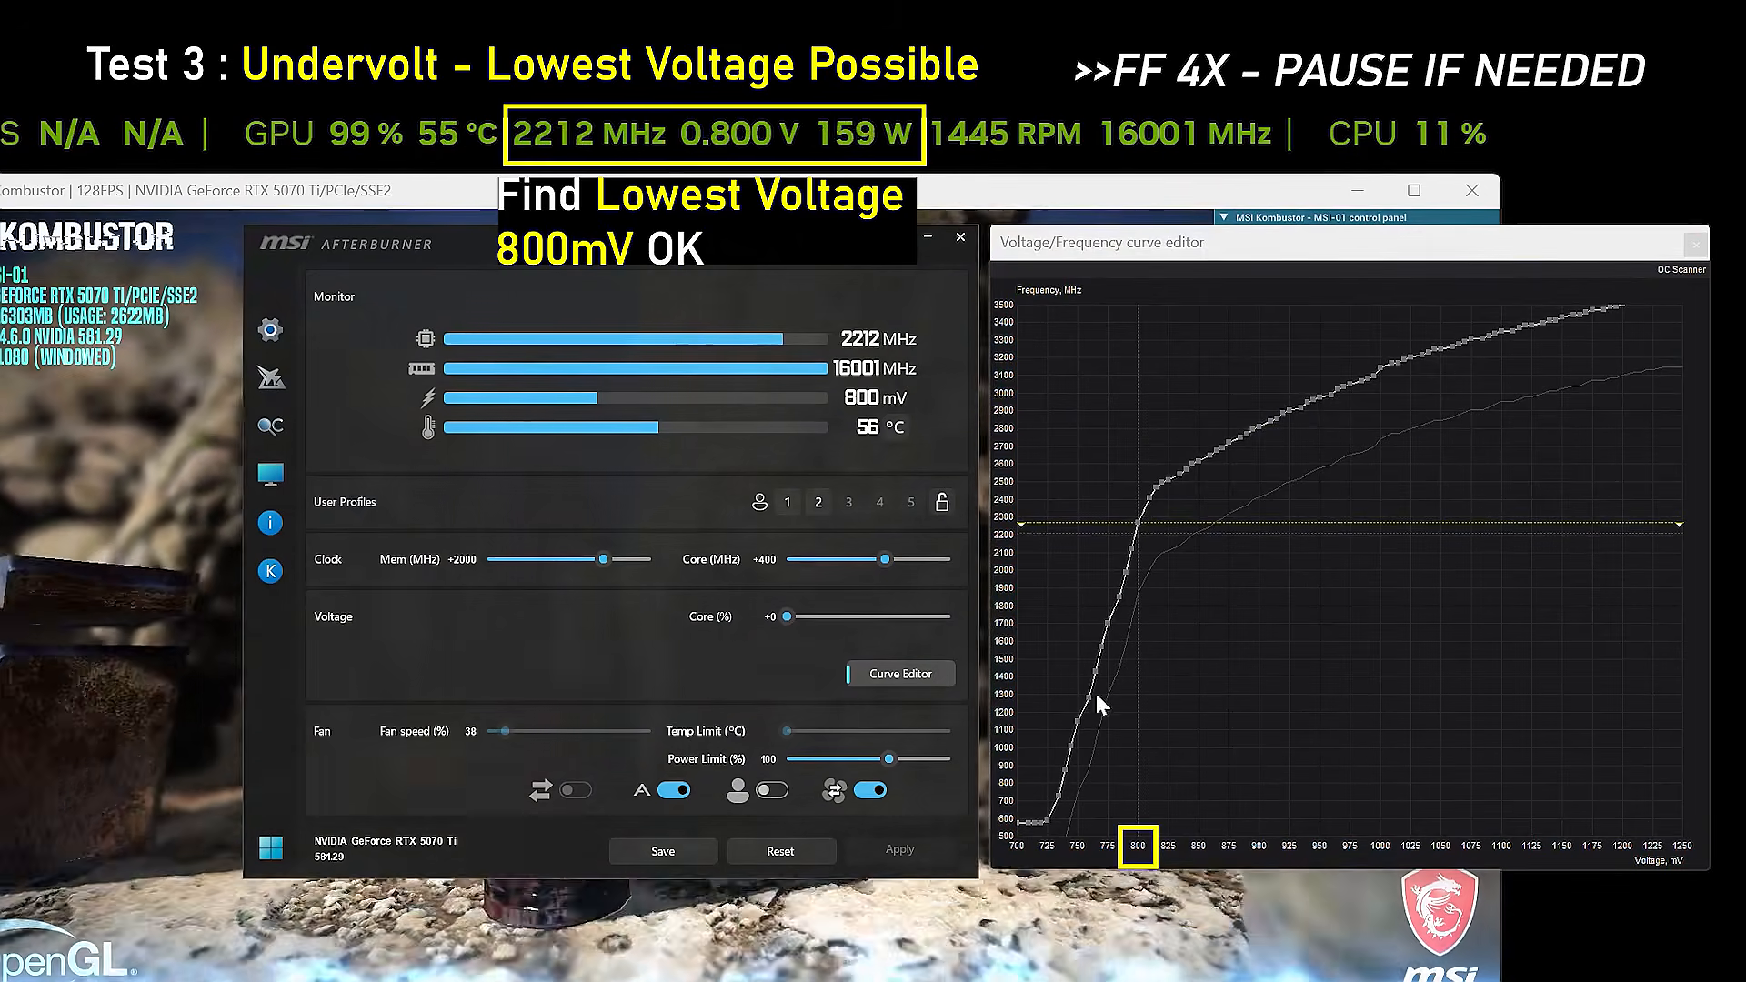
# Step: Try to lock the curve at its 750 mV point and apply
pyautogui.click(1077, 722)
pyautogui.press('l')
pyautogui.click(899, 850)
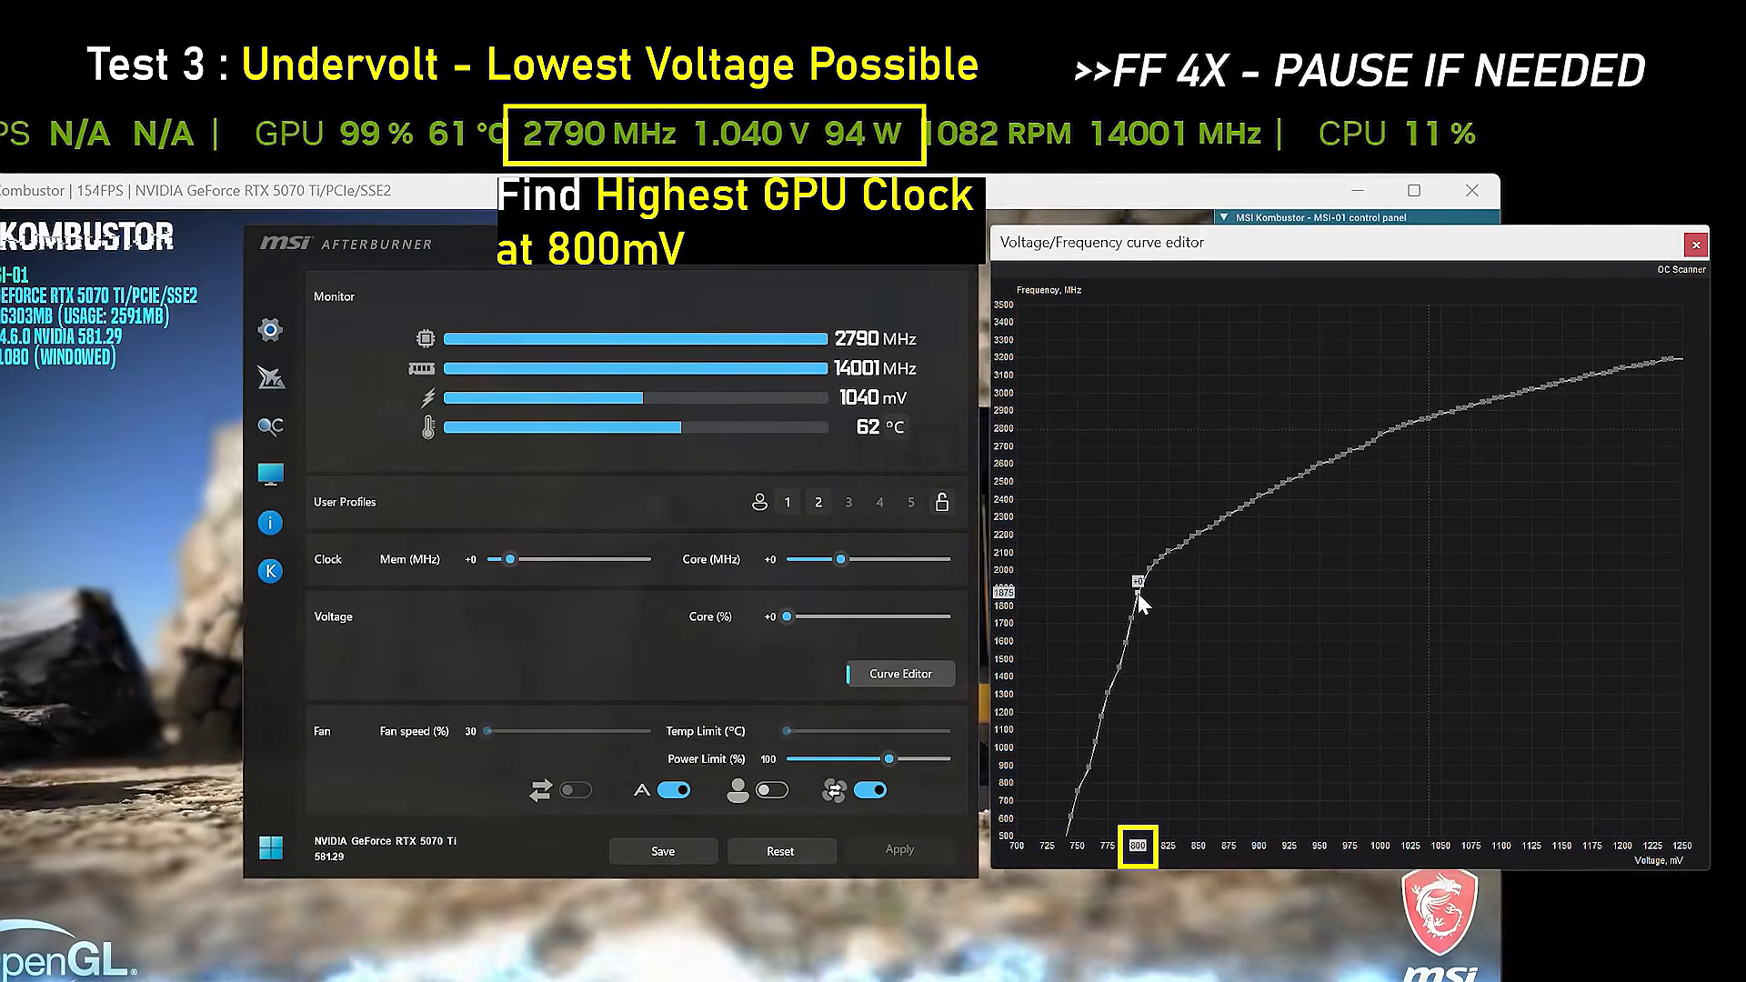
# Step: Set the core clock offset to +400 MHz, lock the curve at 800 mV, and apply
pyautogui.click(768, 561)
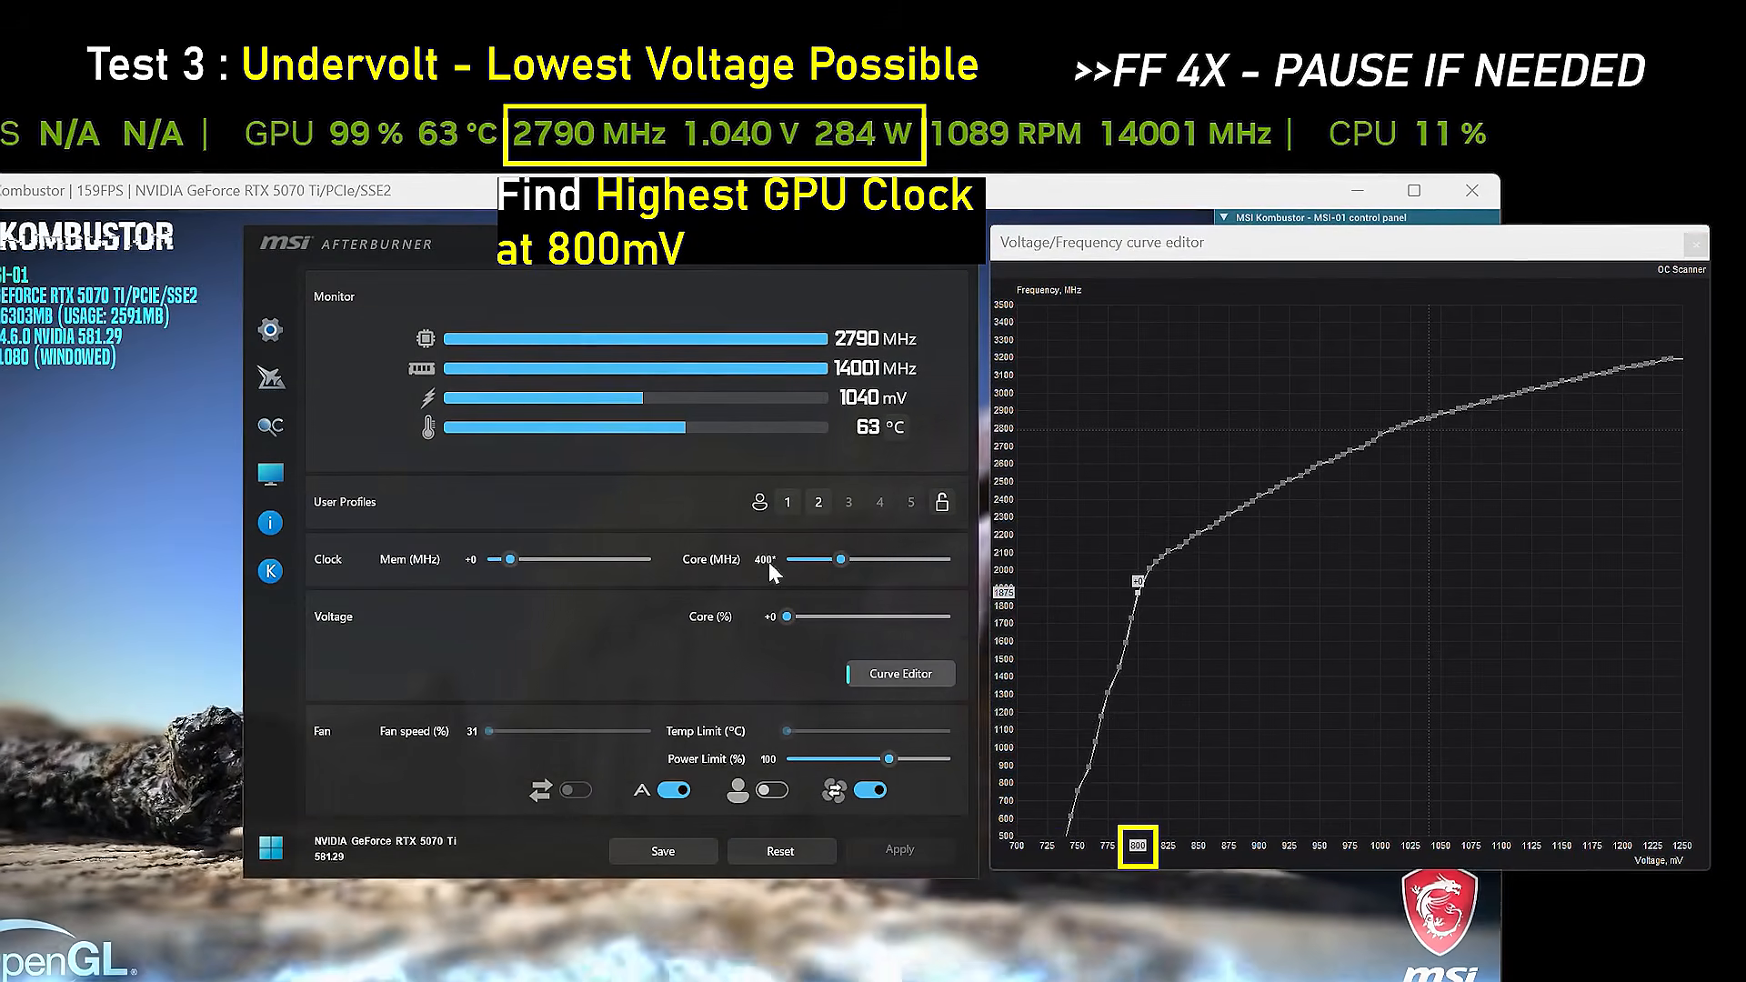
pyautogui.write('400')
pyautogui.press('Return')
pyautogui.click(1136, 522)
pyautogui.press('l')
pyautogui.click(899, 849)
# Step: Set the core clock offset to +450 MHz, lock the curve at 800 mV, and apply
pyautogui.click(768, 559)
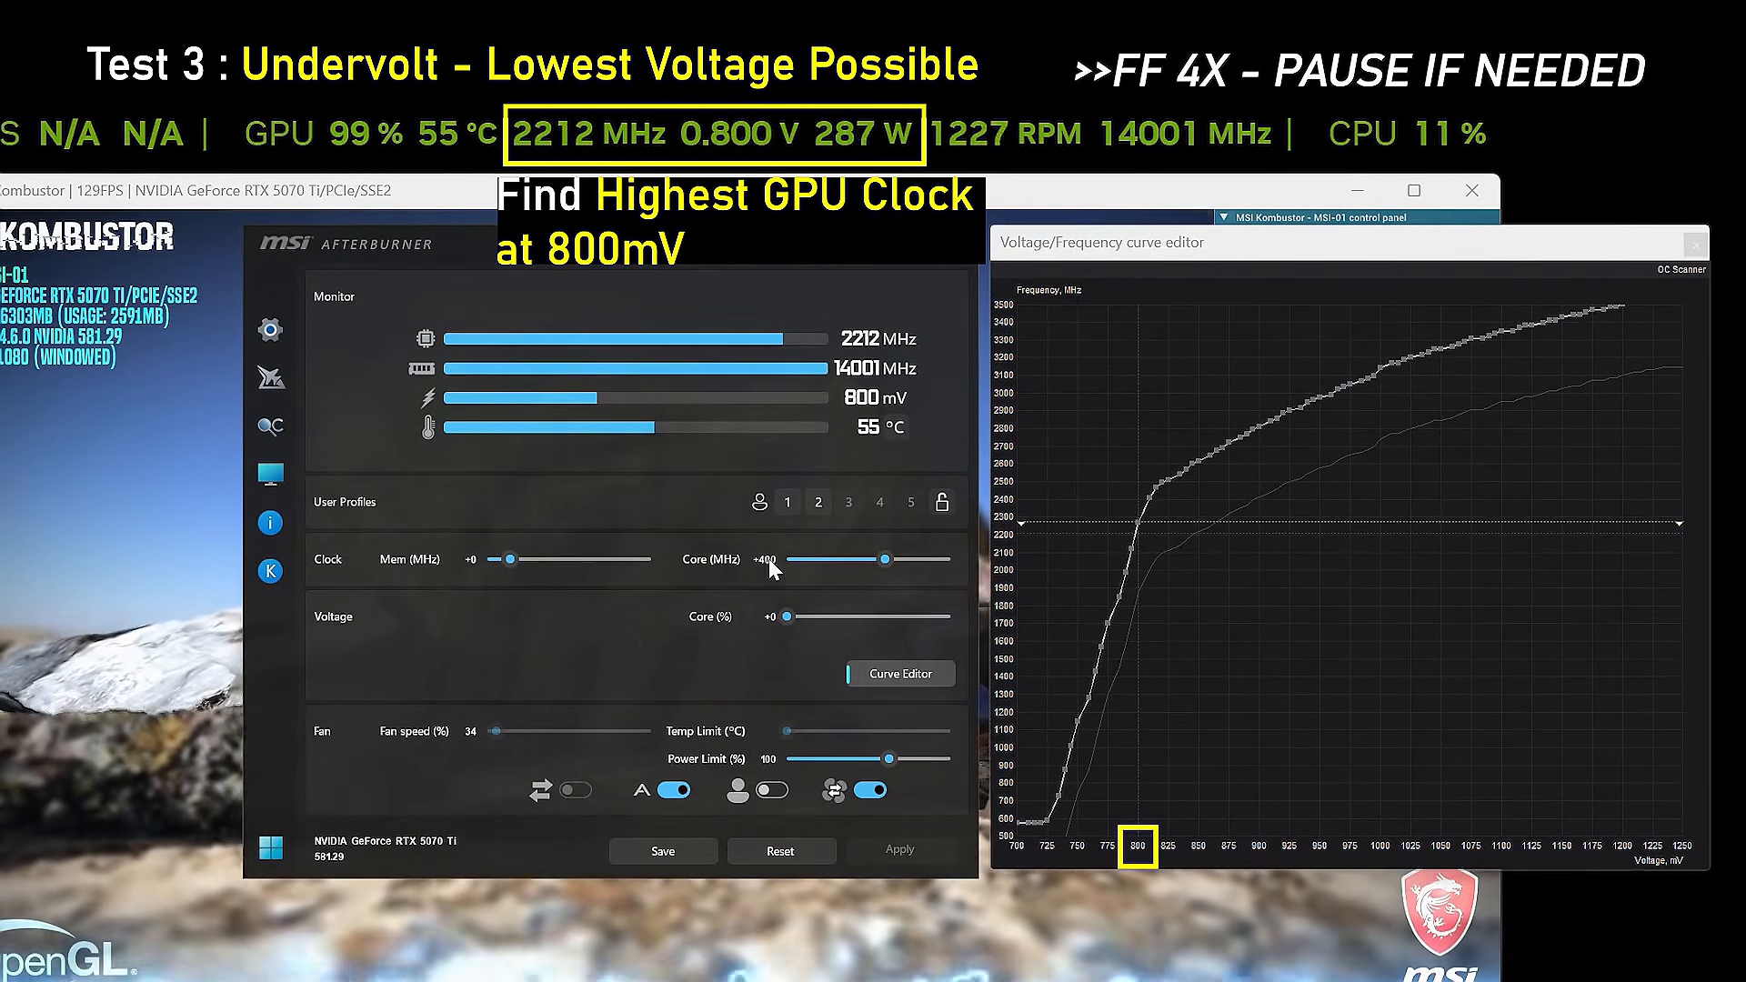
pyautogui.write('450')
pyautogui.press('Return')
pyautogui.click(1138, 515)
pyautogui.press('l')
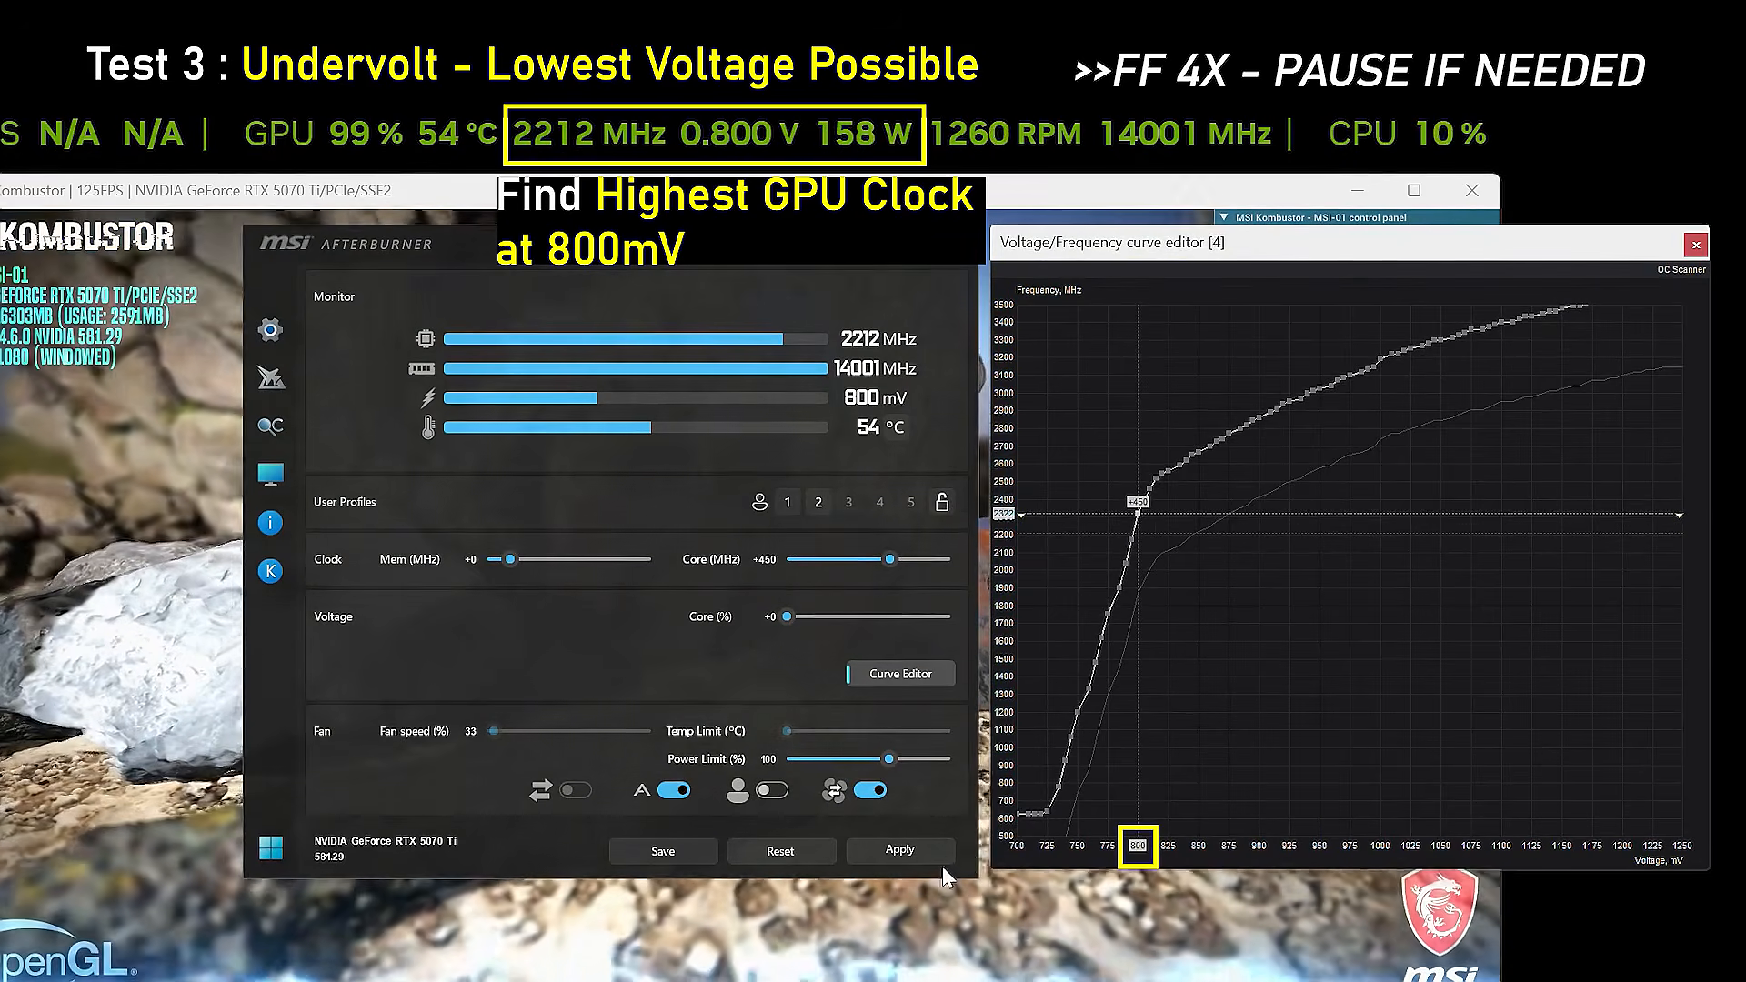
pyautogui.click(937, 855)
# Step: Set the core clock offset to +500 MHz, lock the curve at 800 mV, and apply
pyautogui.click(768, 558)
pyautogui.write('500')
pyautogui.press('Return')
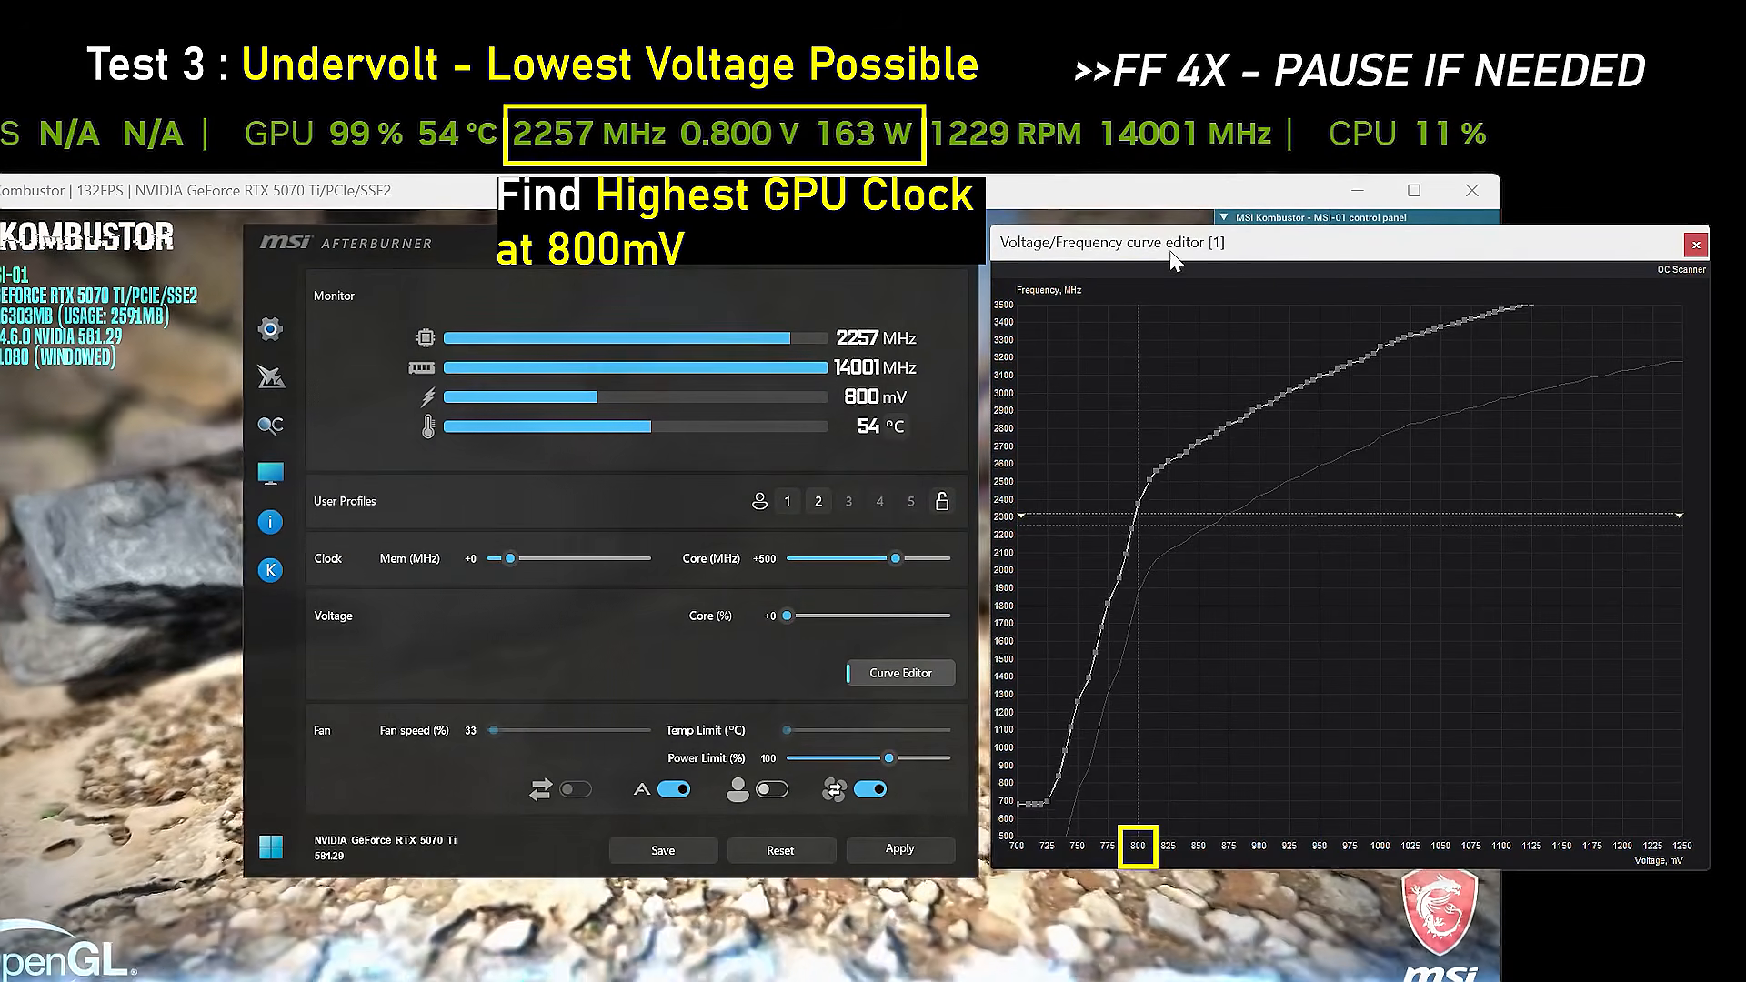
pyautogui.click(1137, 505)
pyautogui.press('l')
pyautogui.click(900, 850)
# Step: Set the core clock offset to +550 MHz, lock the curve at 800 mV, and apply
pyautogui.click(768, 558)
pyautogui.write('550')
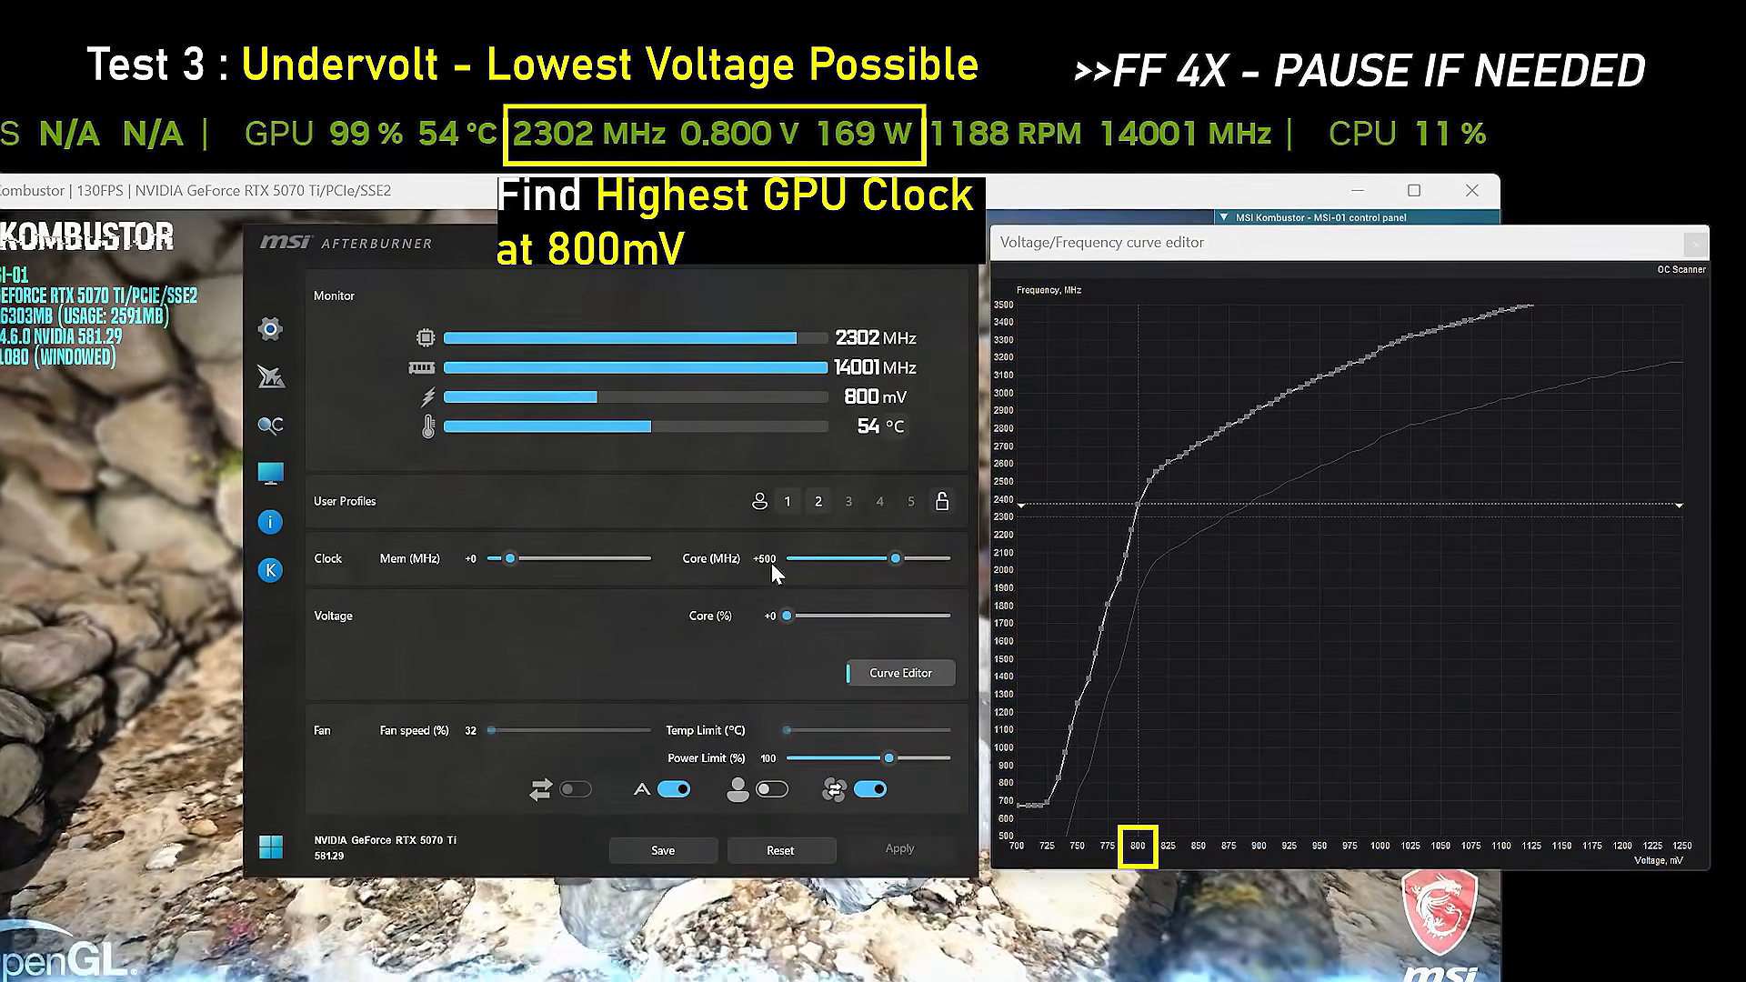
pyautogui.press('Return')
pyautogui.click(1135, 495)
pyautogui.press('l')
pyautogui.click(899, 850)
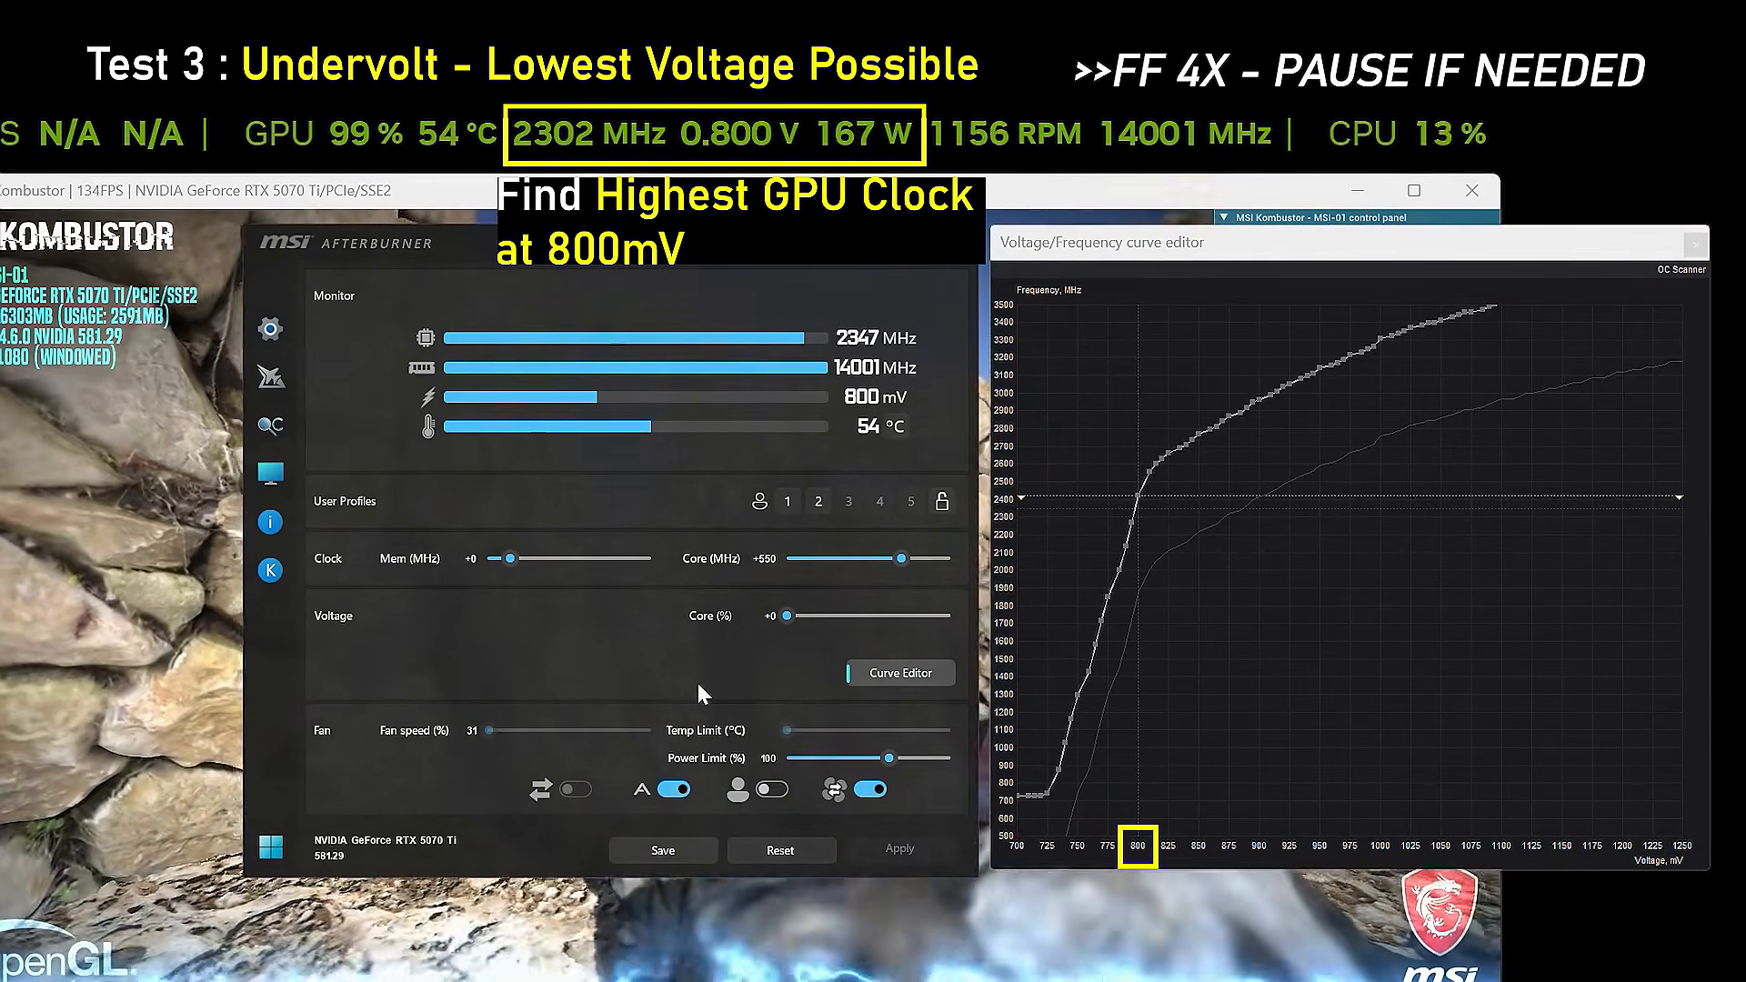
# Step: Set the core clock offset to +600 MHz, lock the curve at 800 mV, and apply
pyautogui.click(768, 559)
pyautogui.write('600')
pyautogui.press('Return')
pyautogui.click(1138, 488)
pyautogui.press('l')
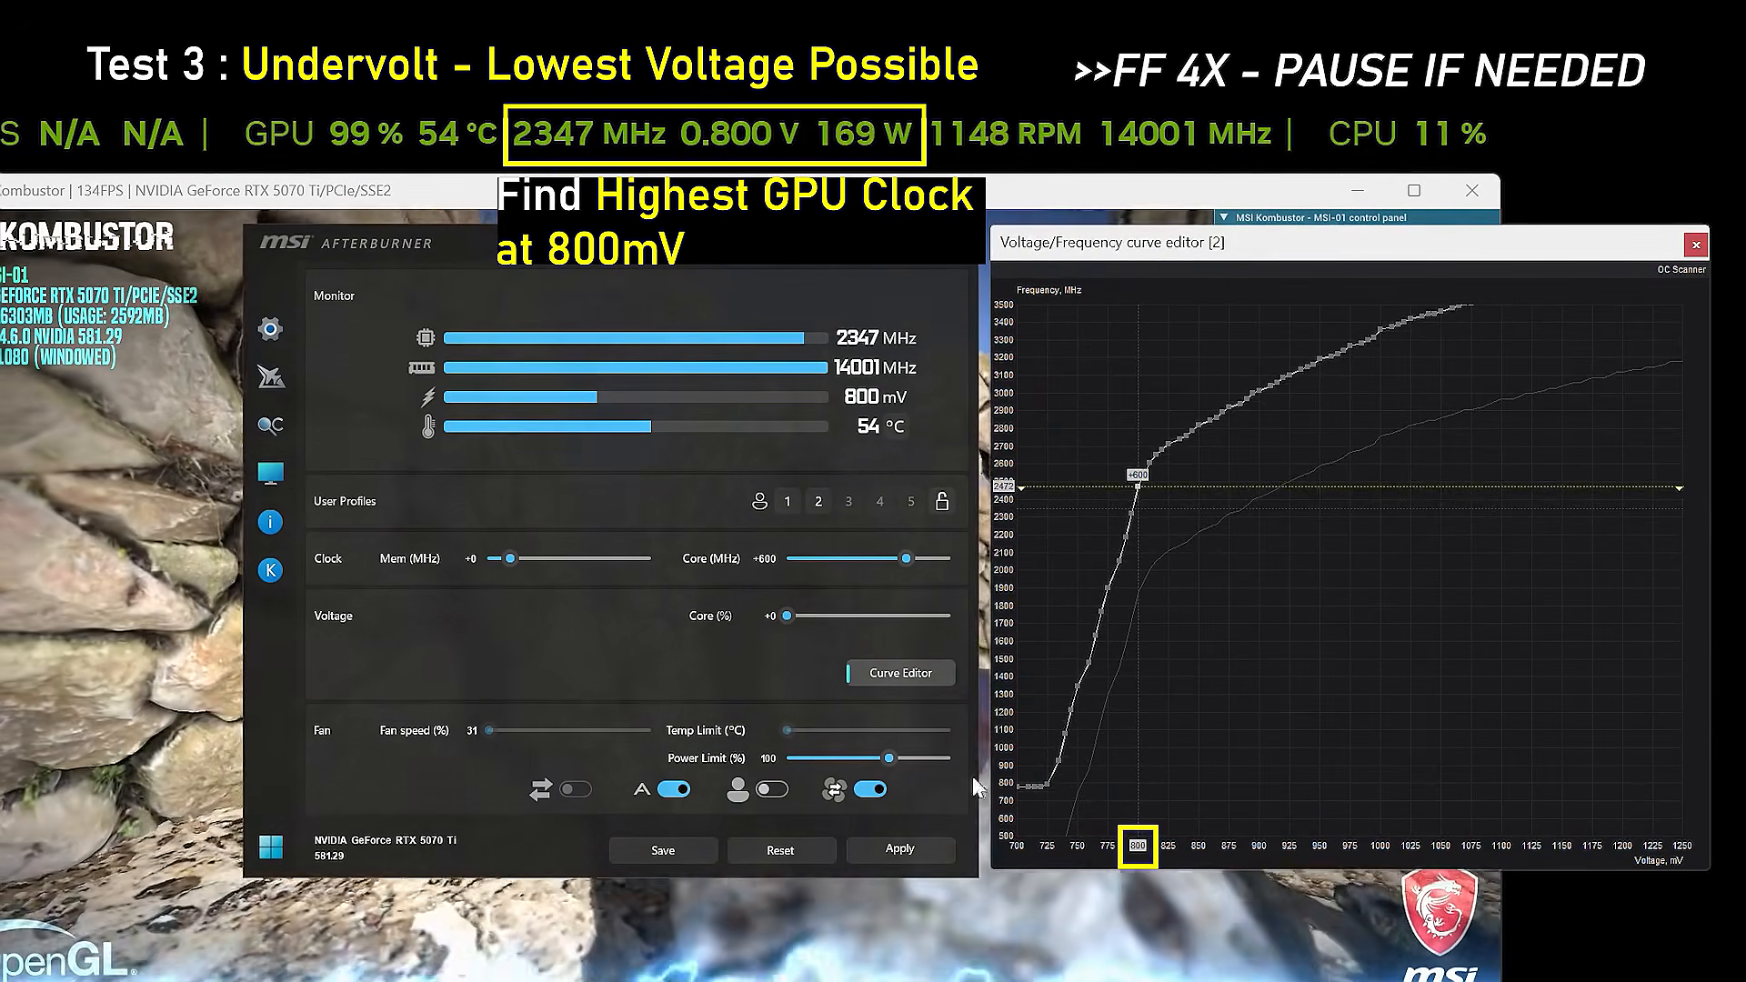
pyautogui.click(936, 844)
# Step: Set the core clock offset to +650 MHz, lock the curve at 800 mV, and apply
pyautogui.click(766, 559)
pyautogui.write('650')
pyautogui.press('Return')
pyautogui.click(1138, 478)
pyautogui.press('l')
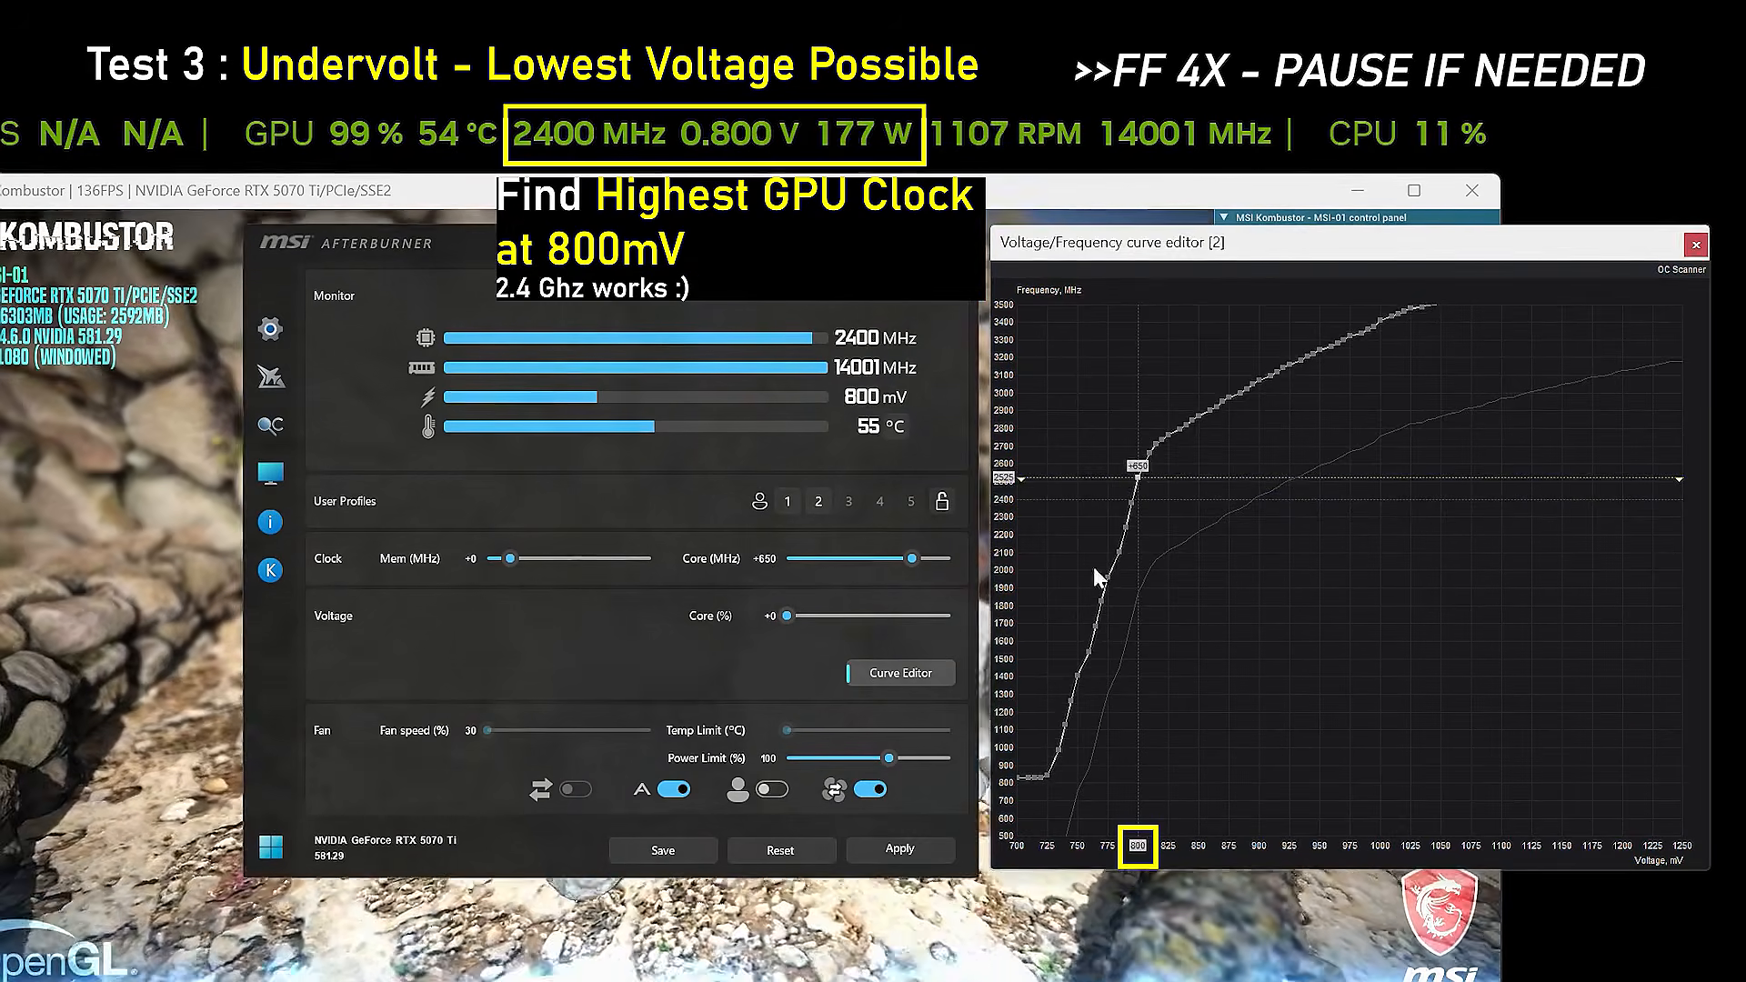
pyautogui.click(899, 849)
# Step: Set the core clock offset to +700 MHz, lock the curve at 800 mV, and apply
pyautogui.click(768, 559)
pyautogui.write('700')
pyautogui.press('Return')
pyautogui.click(1138, 469)
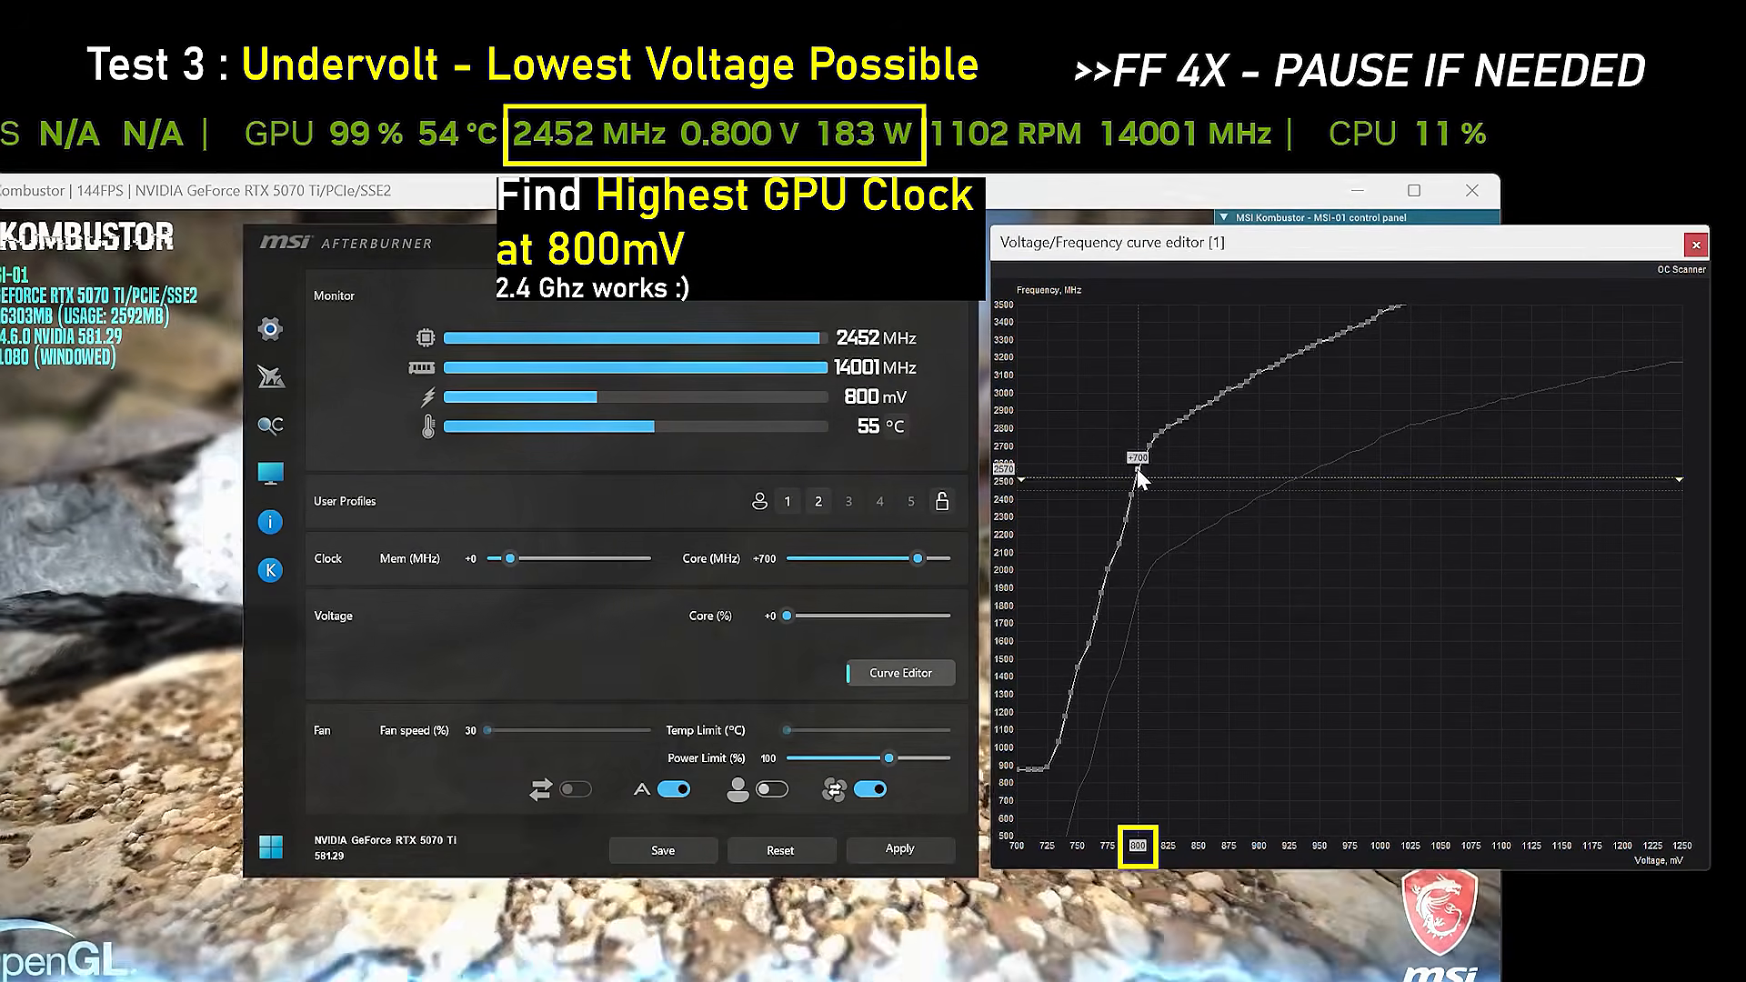
pyautogui.press('l')
pyautogui.click(899, 849)
# Step: Set the core clock offset to +750 MHz, lock the curve at 800 mV, and apply
pyautogui.click(767, 559)
pyautogui.write('750')
pyautogui.press('Return')
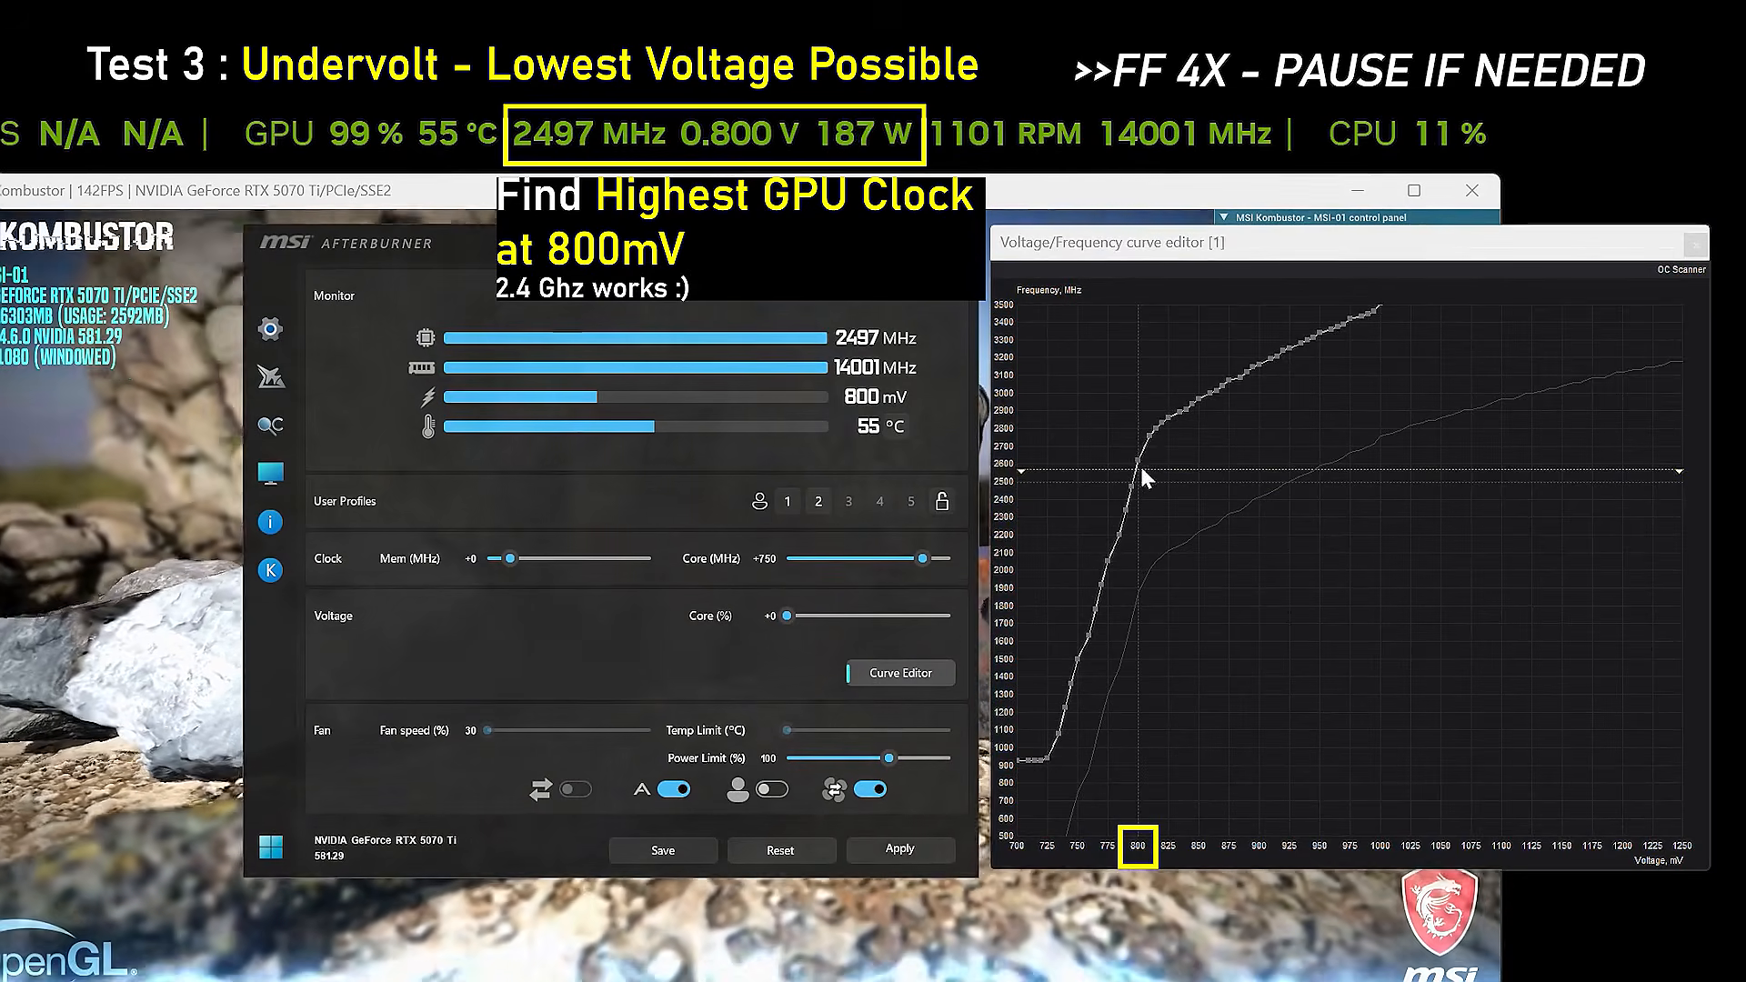
pyautogui.click(1137, 460)
pyautogui.press('l')
pyautogui.click(937, 848)
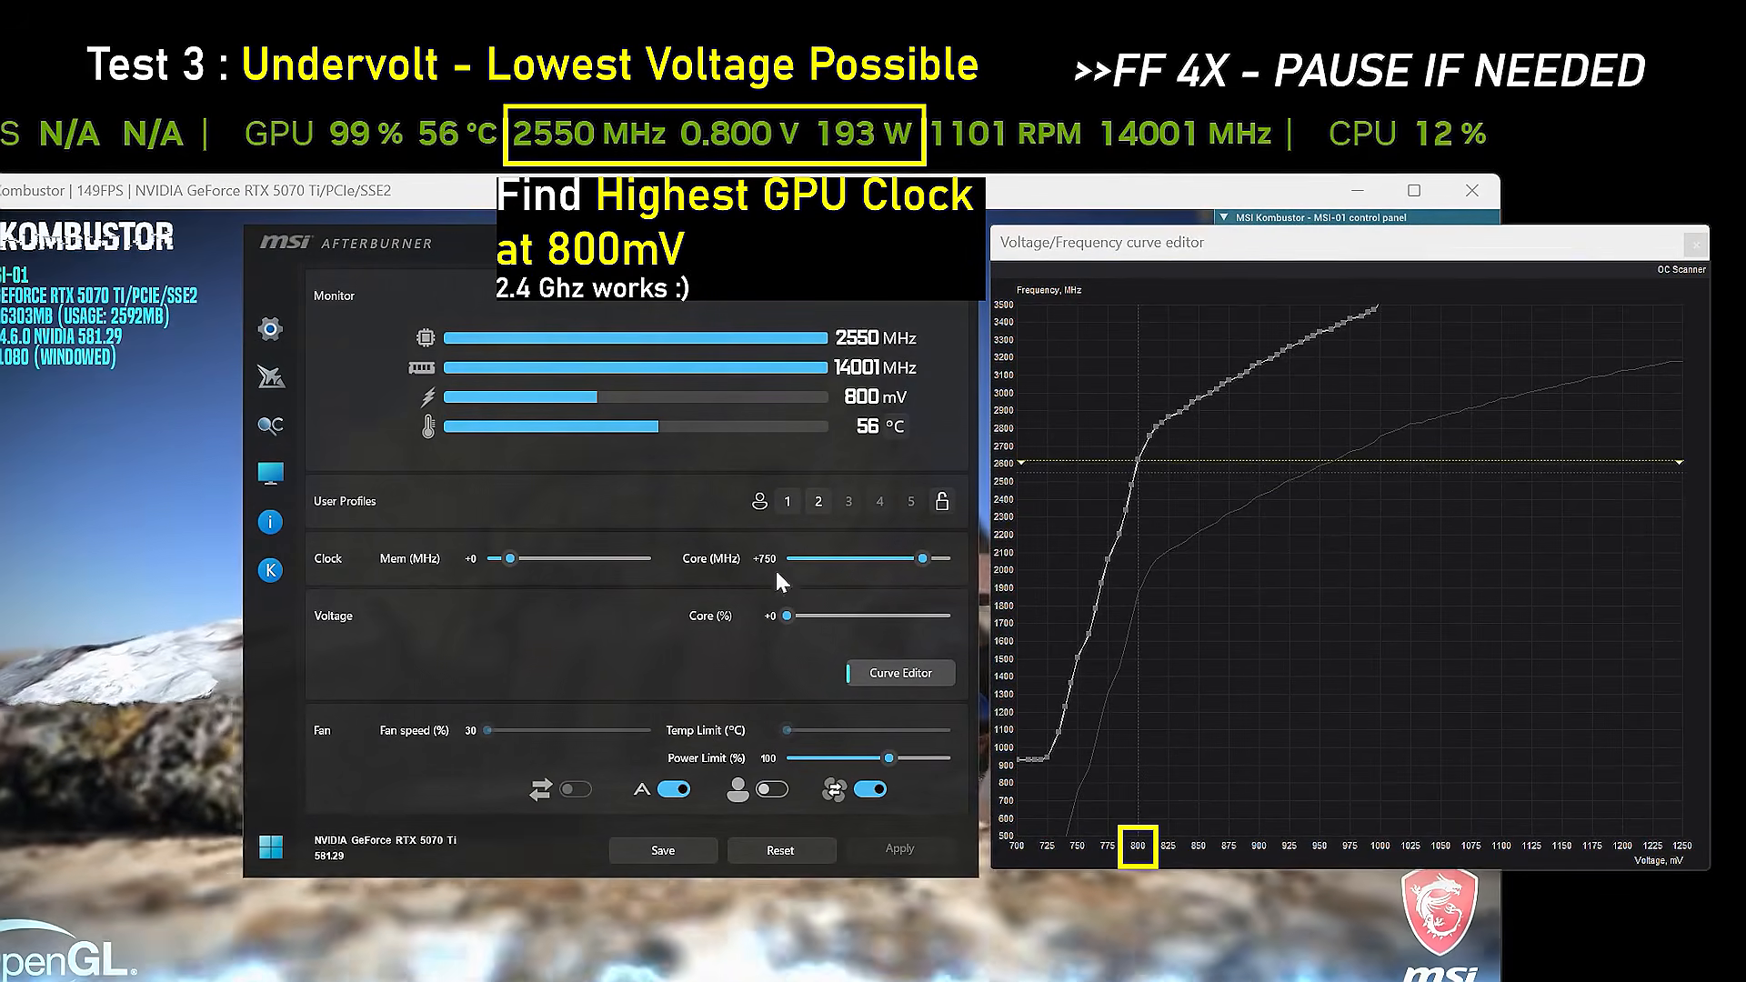
# Step: Try a core clock offset of +800 MHz with the curve locked at 800 mV
pyautogui.click(769, 557)
pyautogui.write('800')
pyautogui.press('Return')
pyautogui.click(1138, 451)
pyautogui.press('l')
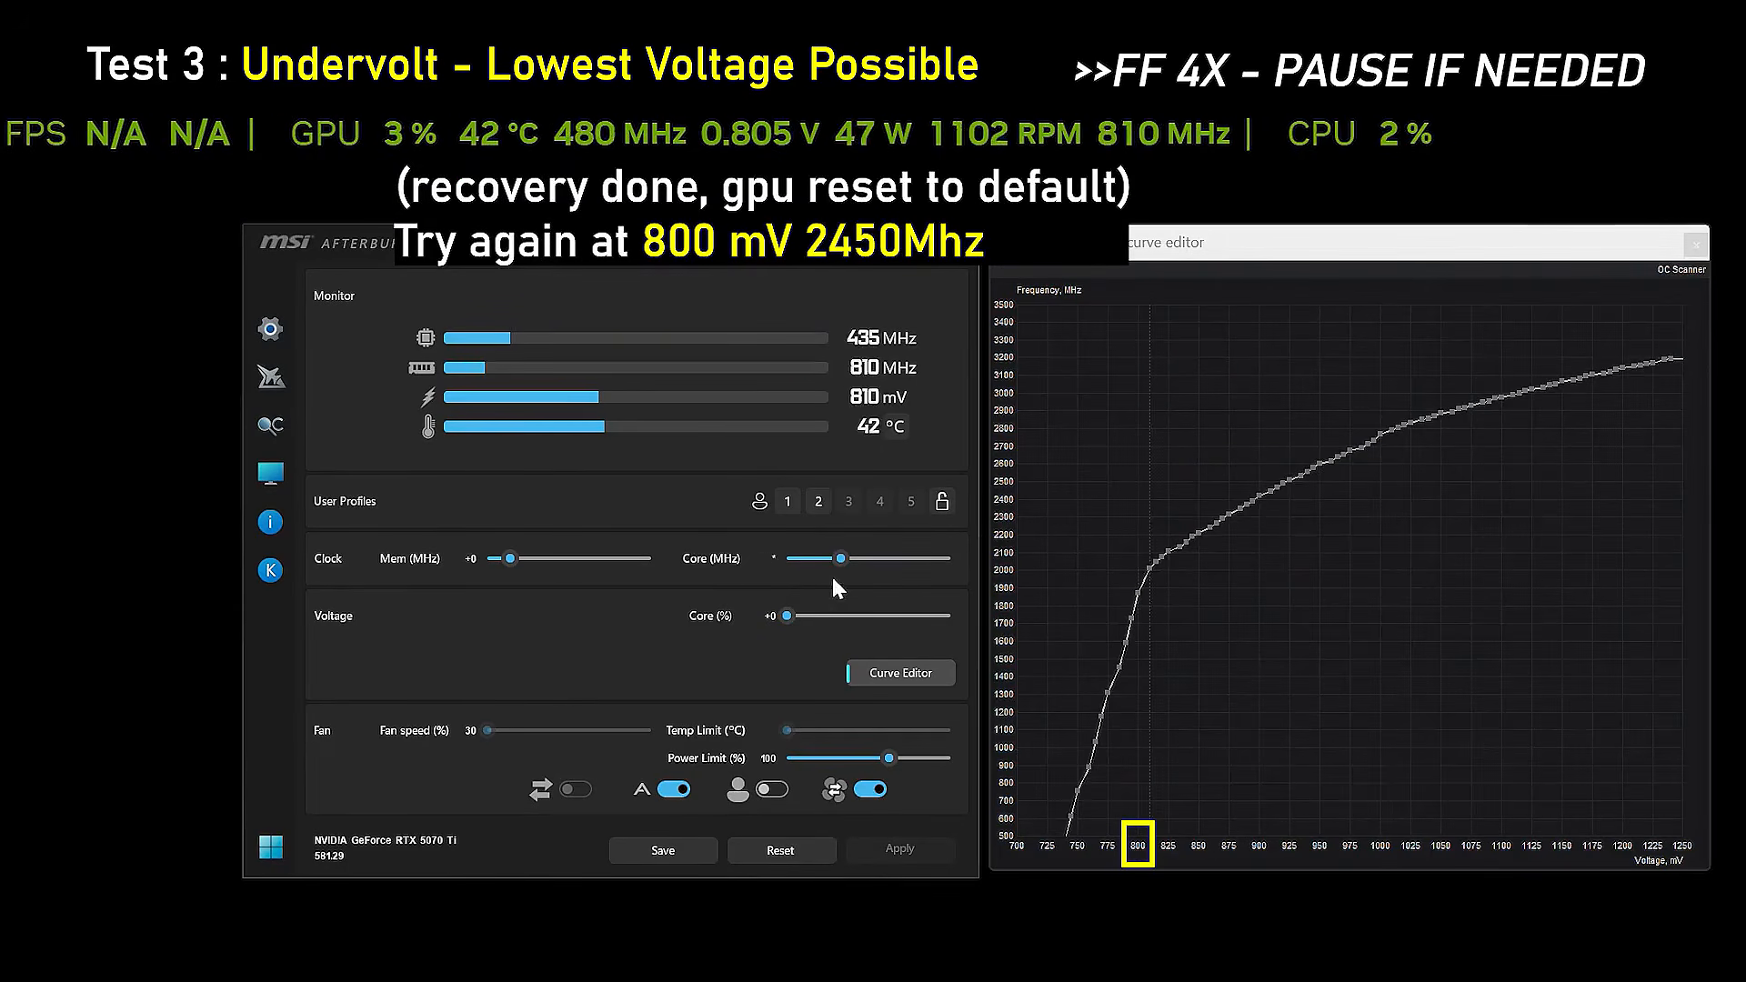
# Step: Try the +700 MHz core clock offset again, with the curve locked at 800 mV, and apply it
pyautogui.click(770, 556)
pyautogui.write('700')
pyautogui.press('Return')
pyautogui.click(1137, 468)
pyautogui.press('l')
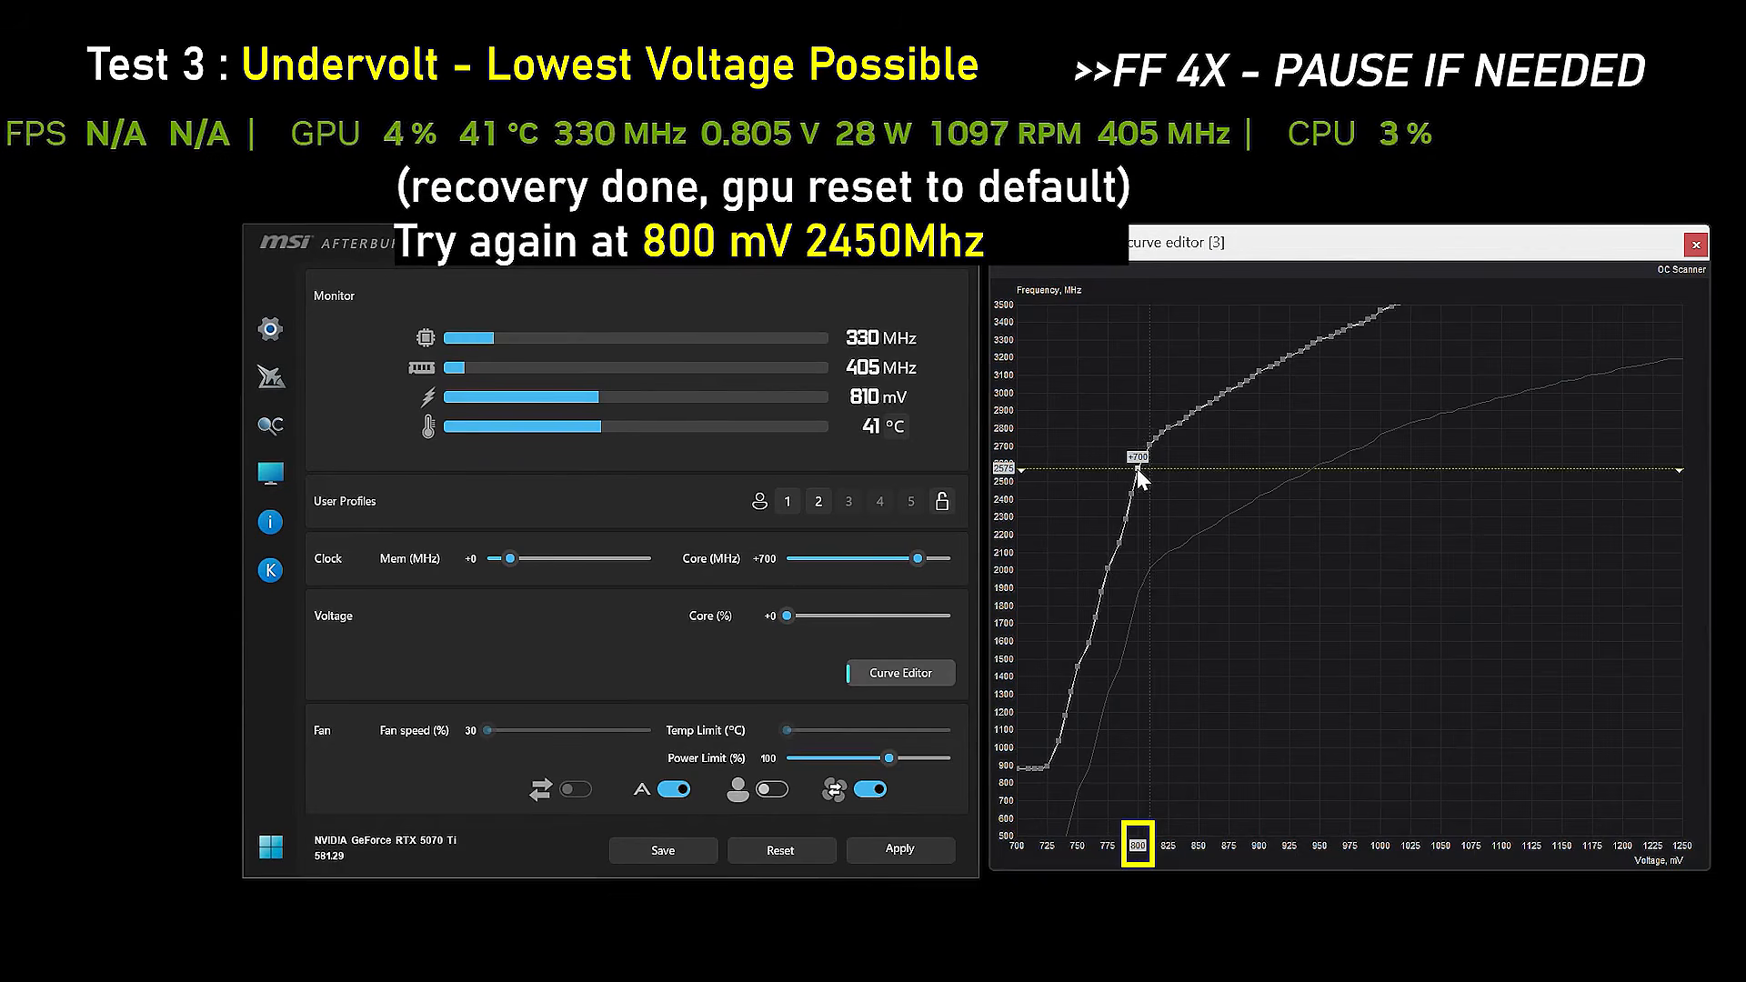
pyautogui.click(893, 850)
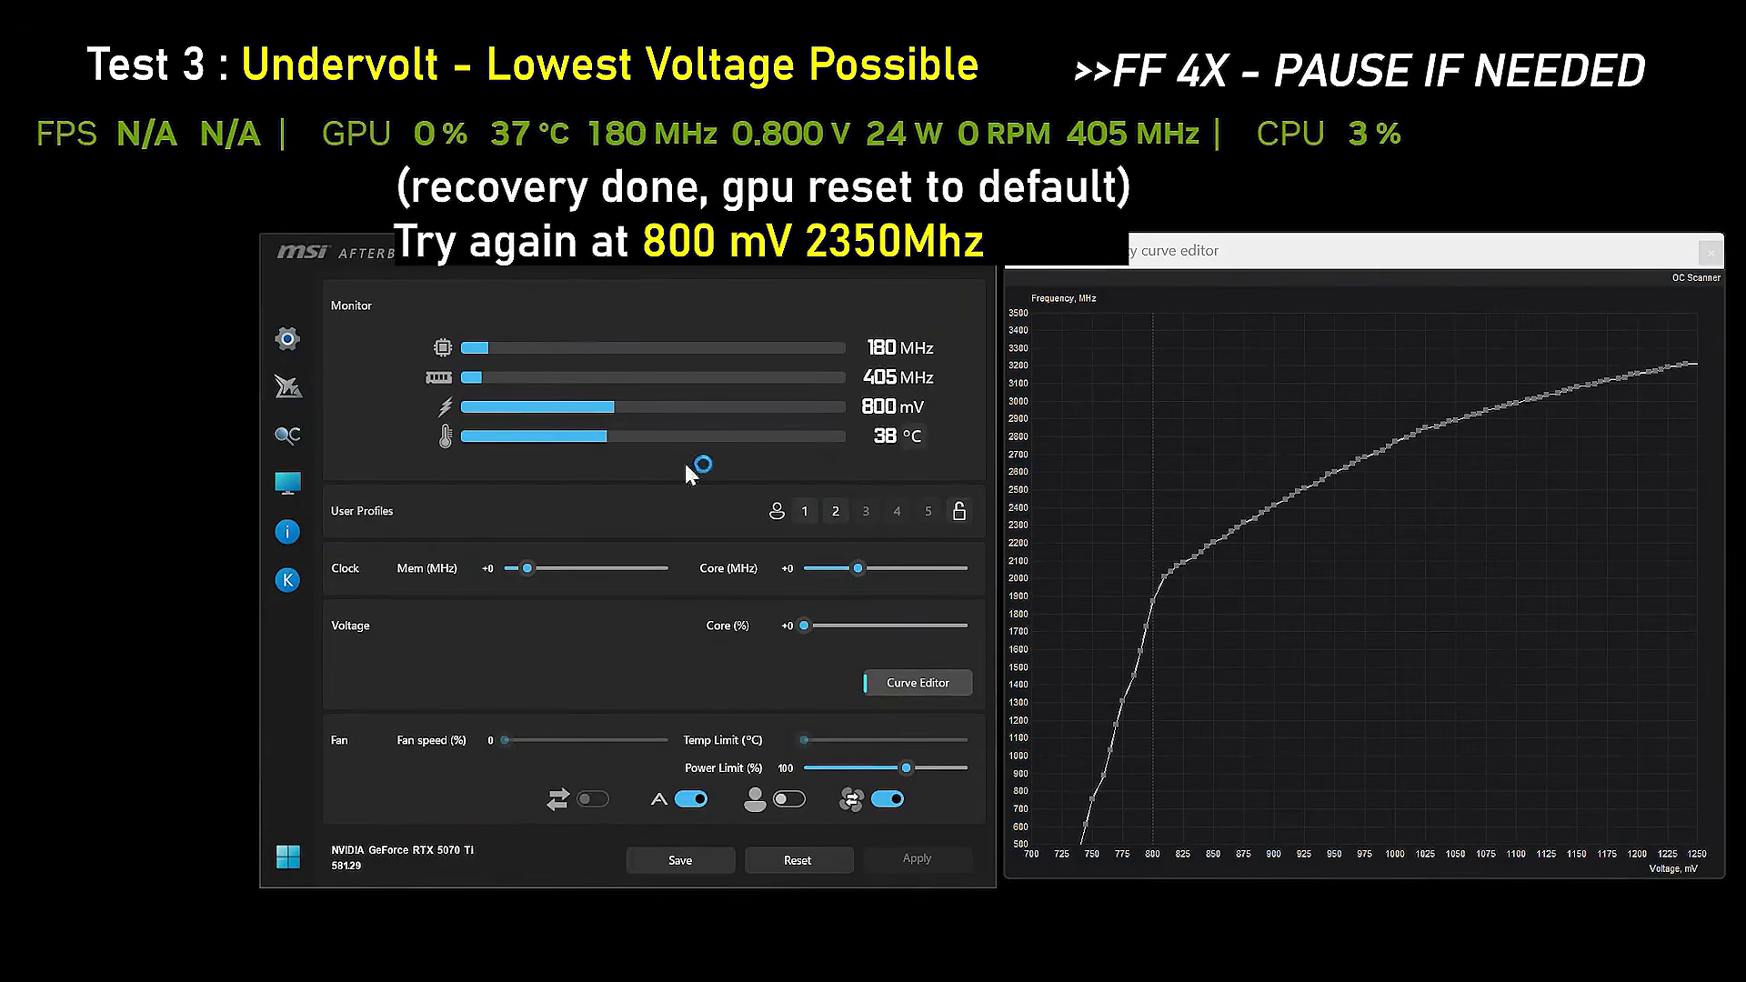
# Step: Start the Kombustor stress test and bring MSI Afterburner back in front of it
pyautogui.click(756, 353)
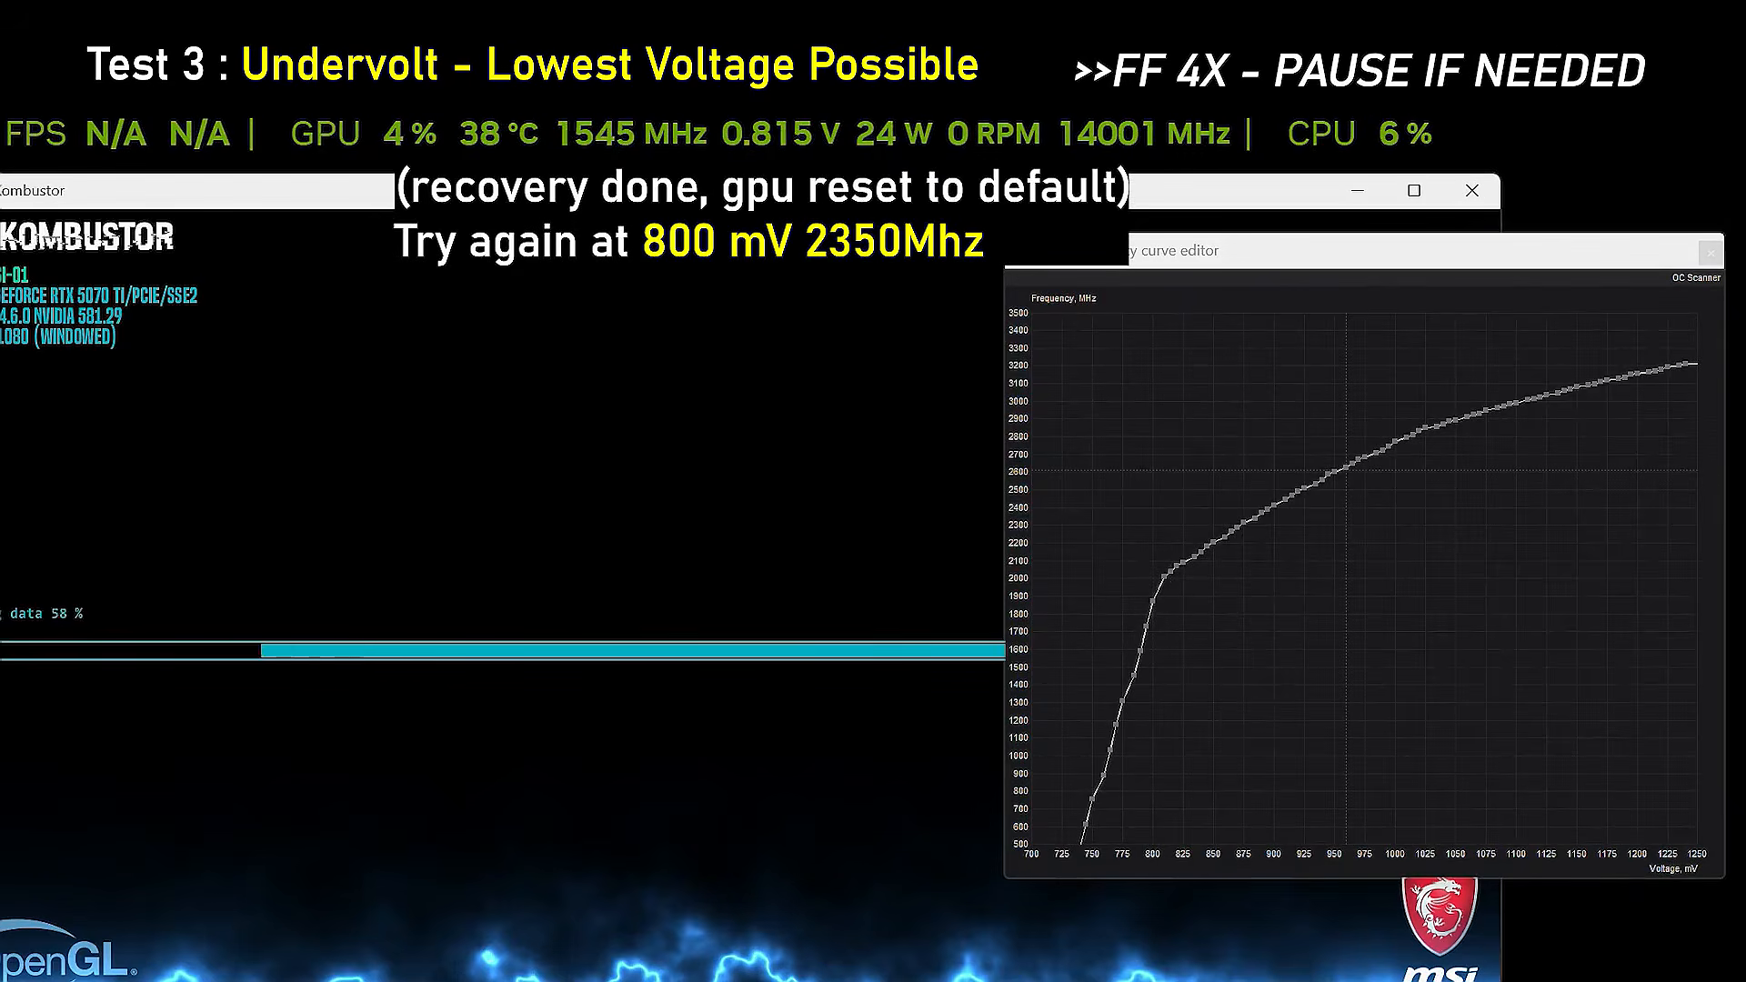
pyautogui.hotkey('alt', 'Tab')
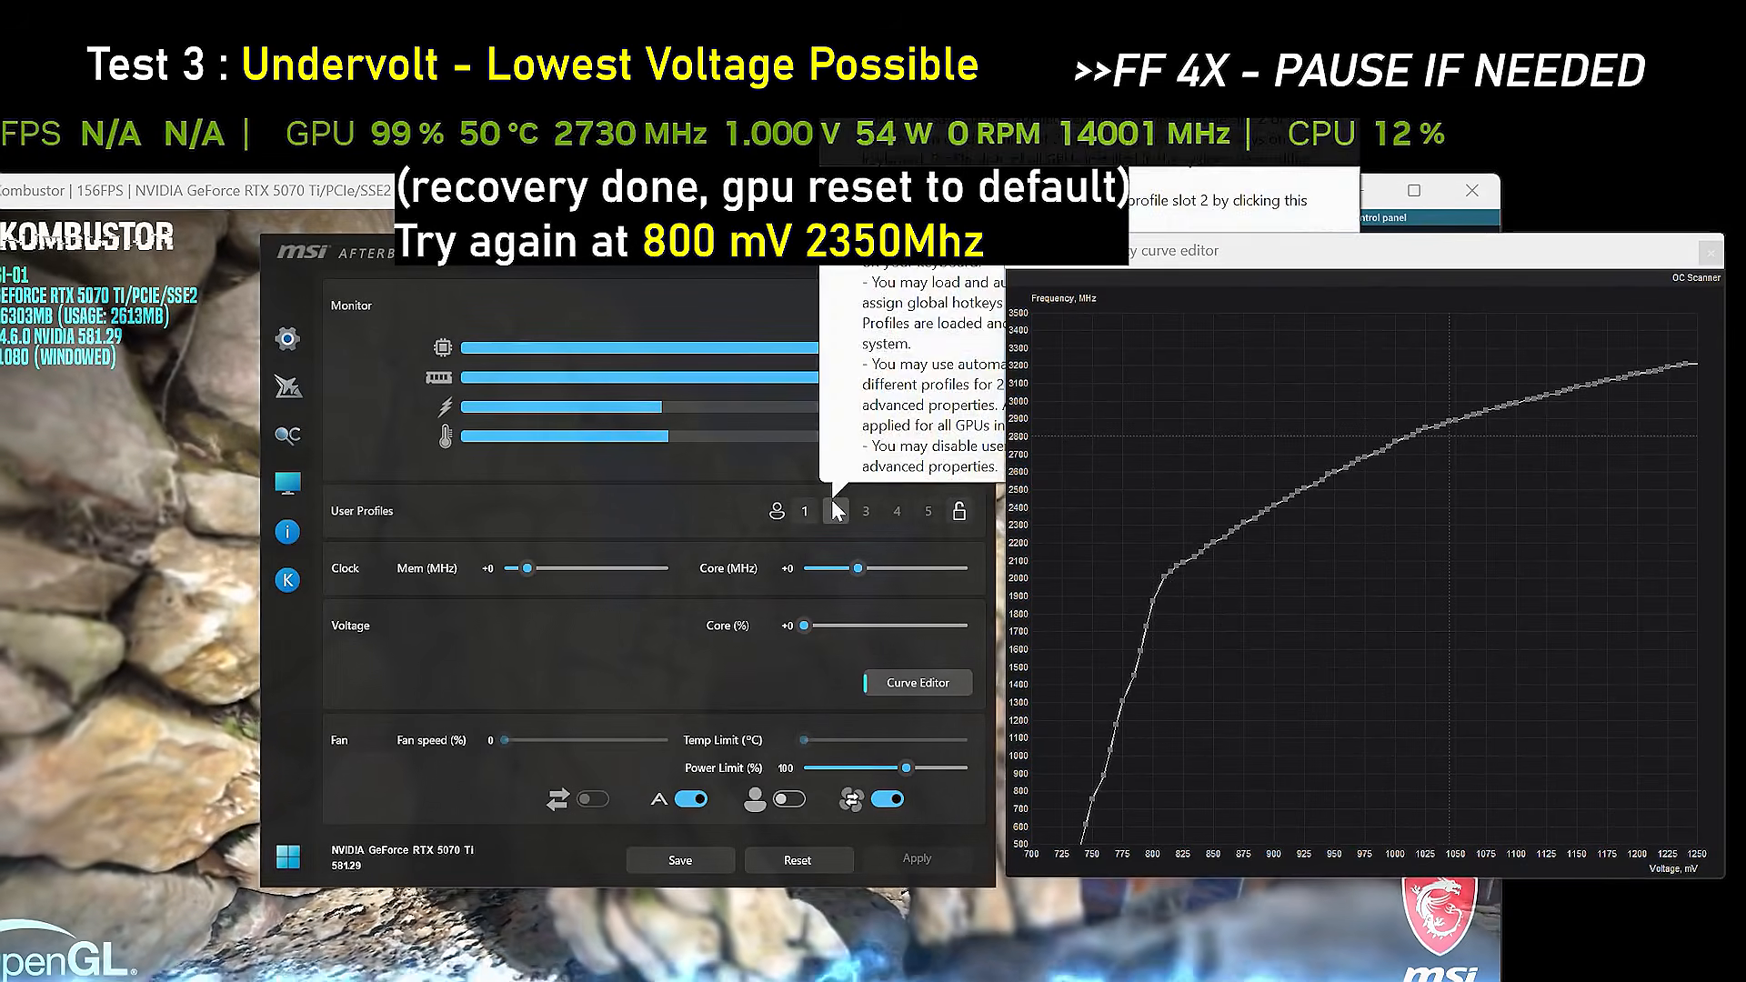
pyautogui.click(833, 501)
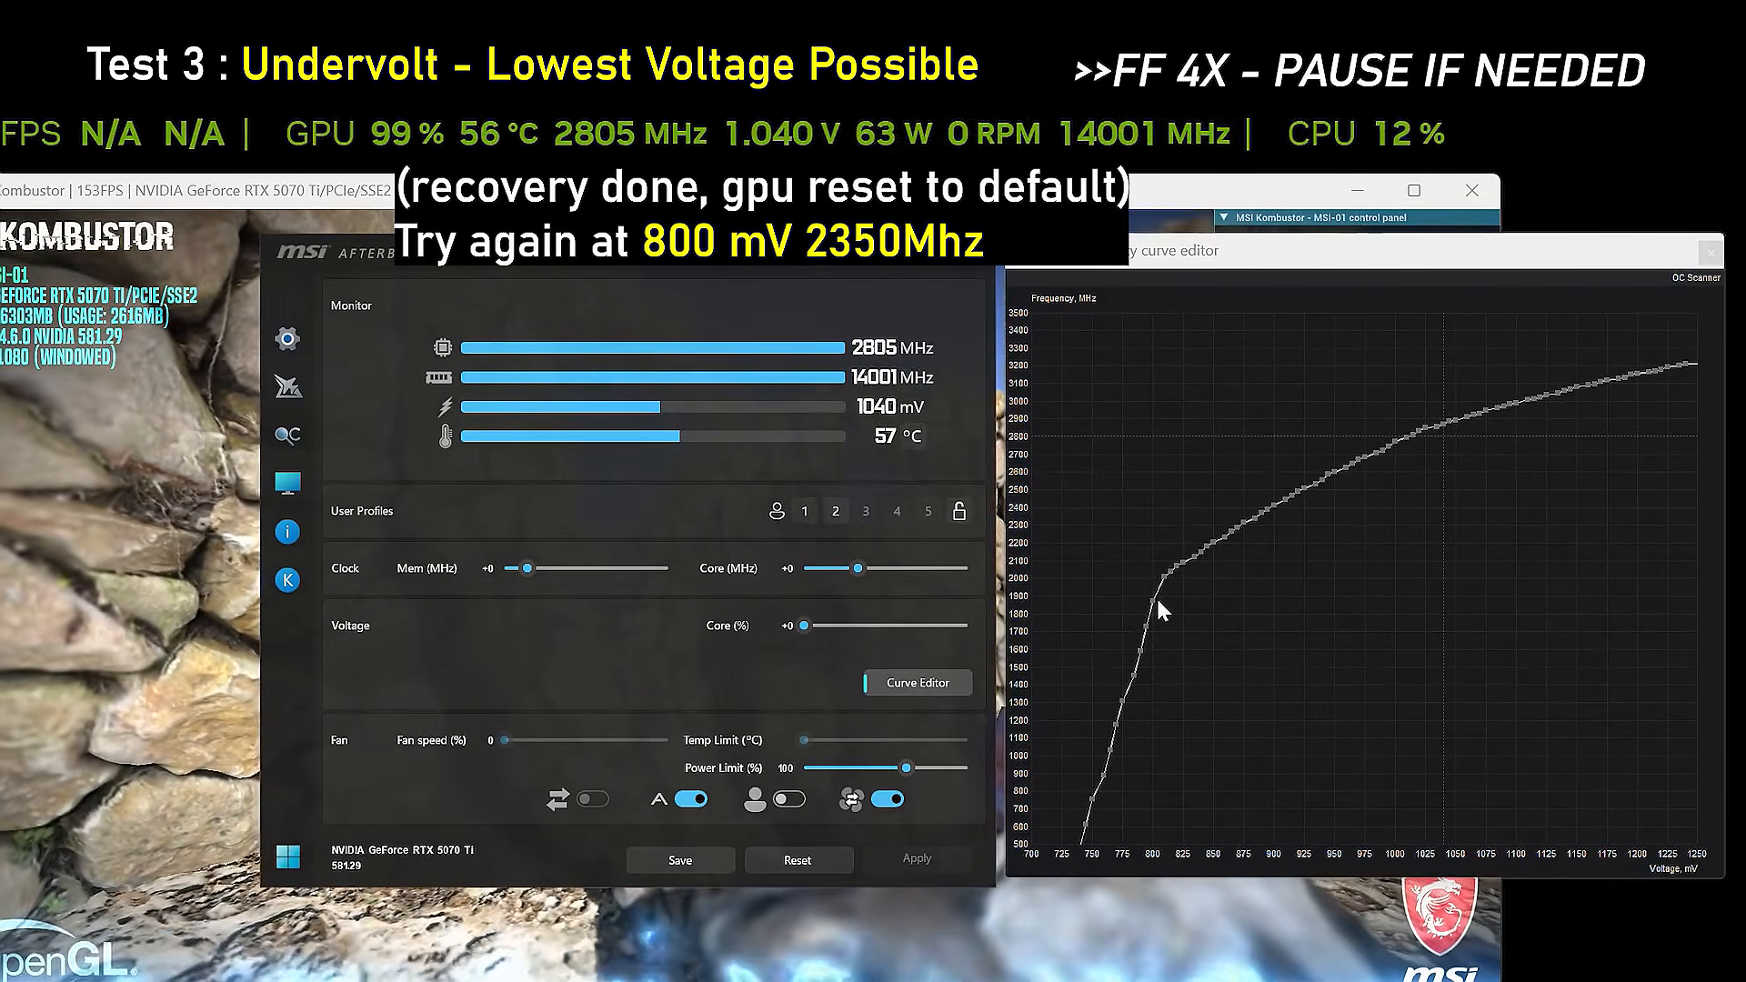
# Step: Lock the default voltage/frequency curve at the 800 mV point and apply it
pyautogui.click(1154, 600)
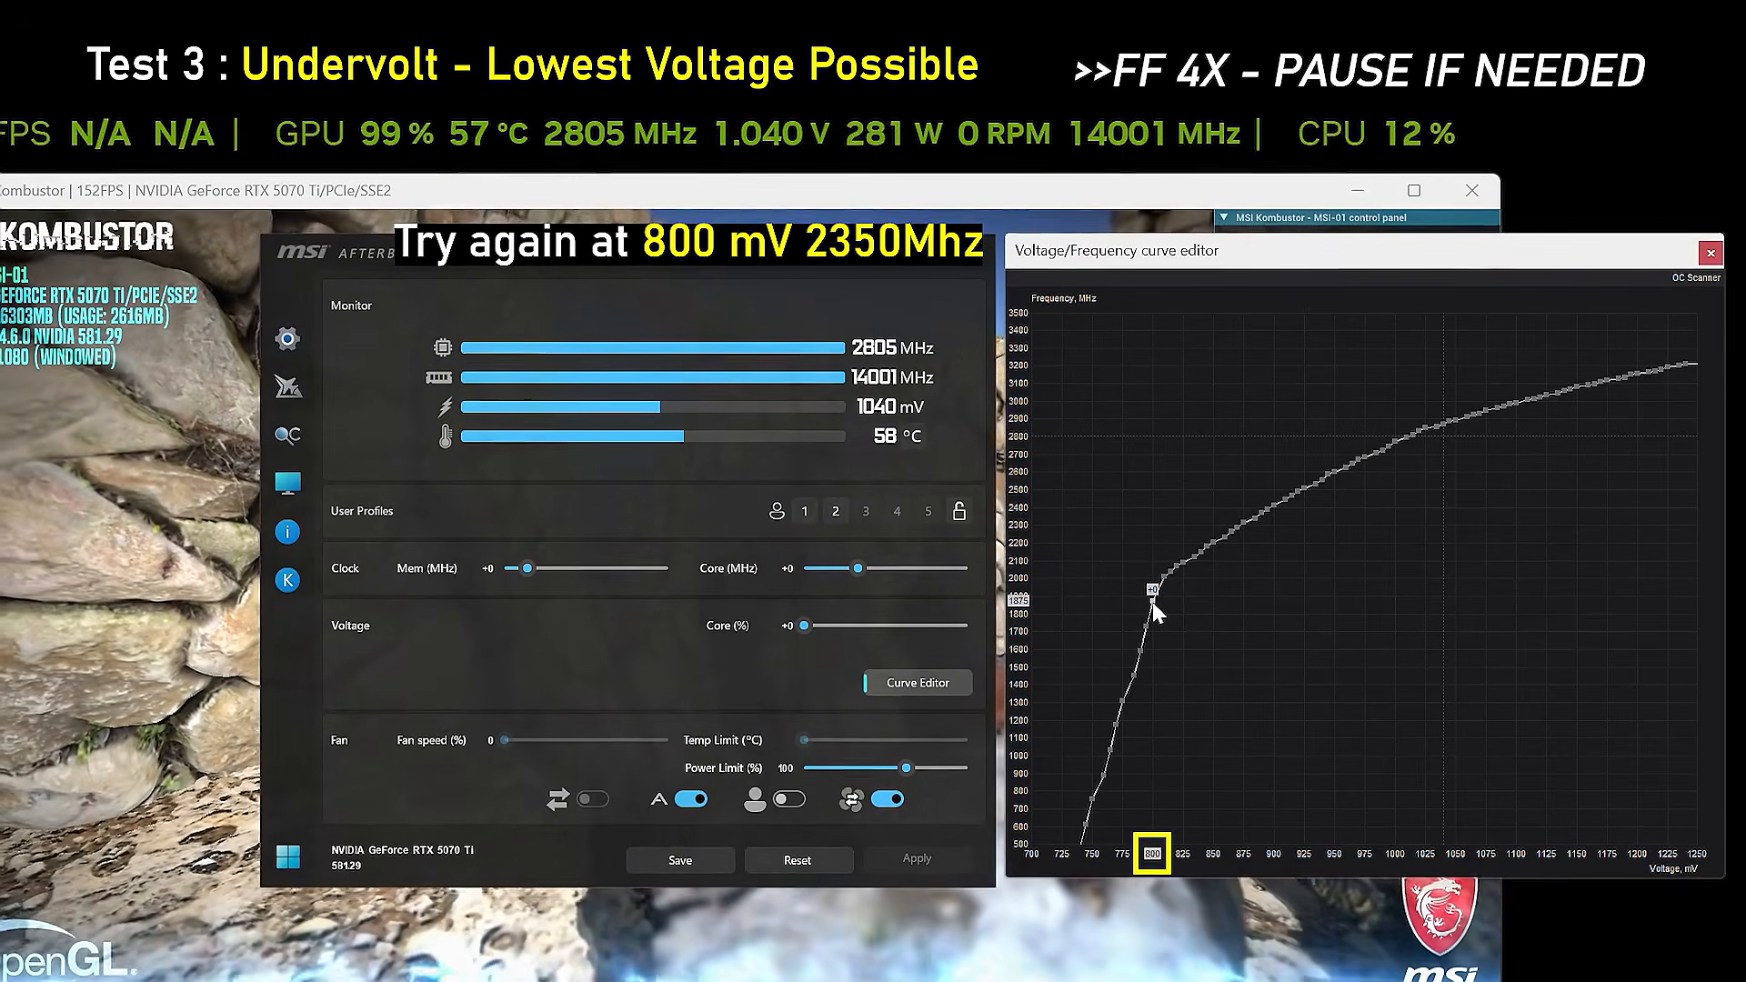
pyautogui.press('l')
pyautogui.click(957, 864)
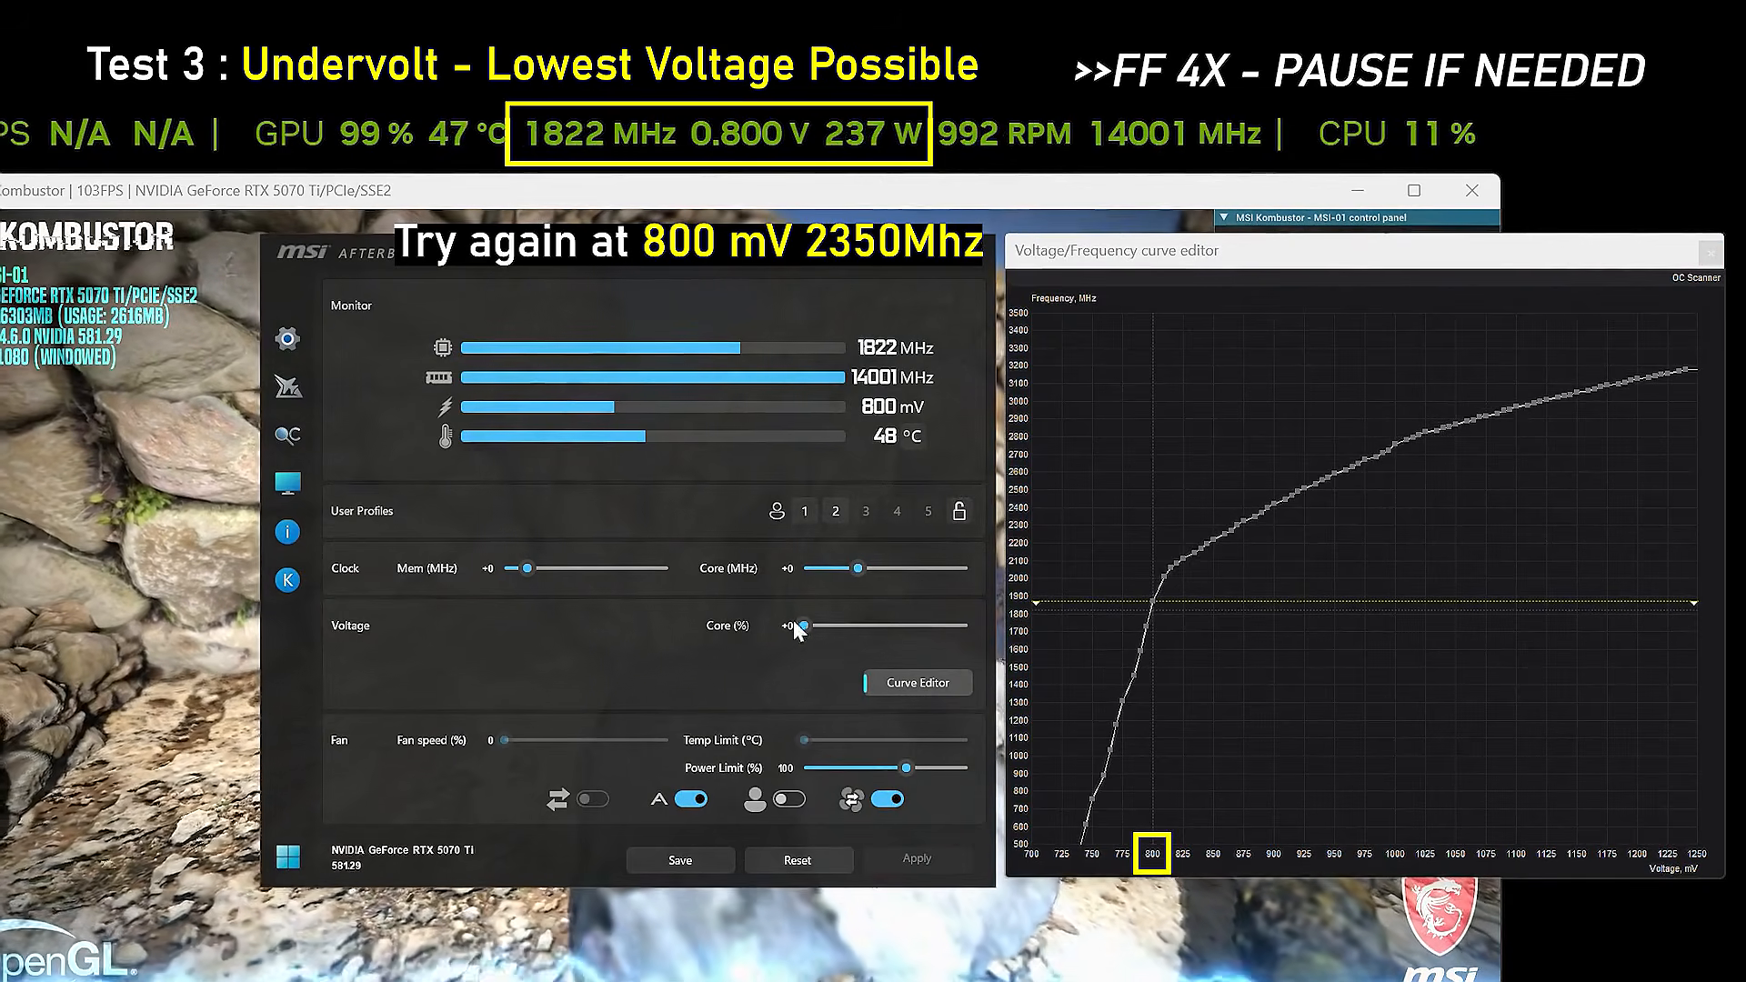
# Step: Set the core clock offset to +550 MHz and apply it with the curve locked at 800 mV
pyautogui.click(791, 565)
pyautogui.write('550')
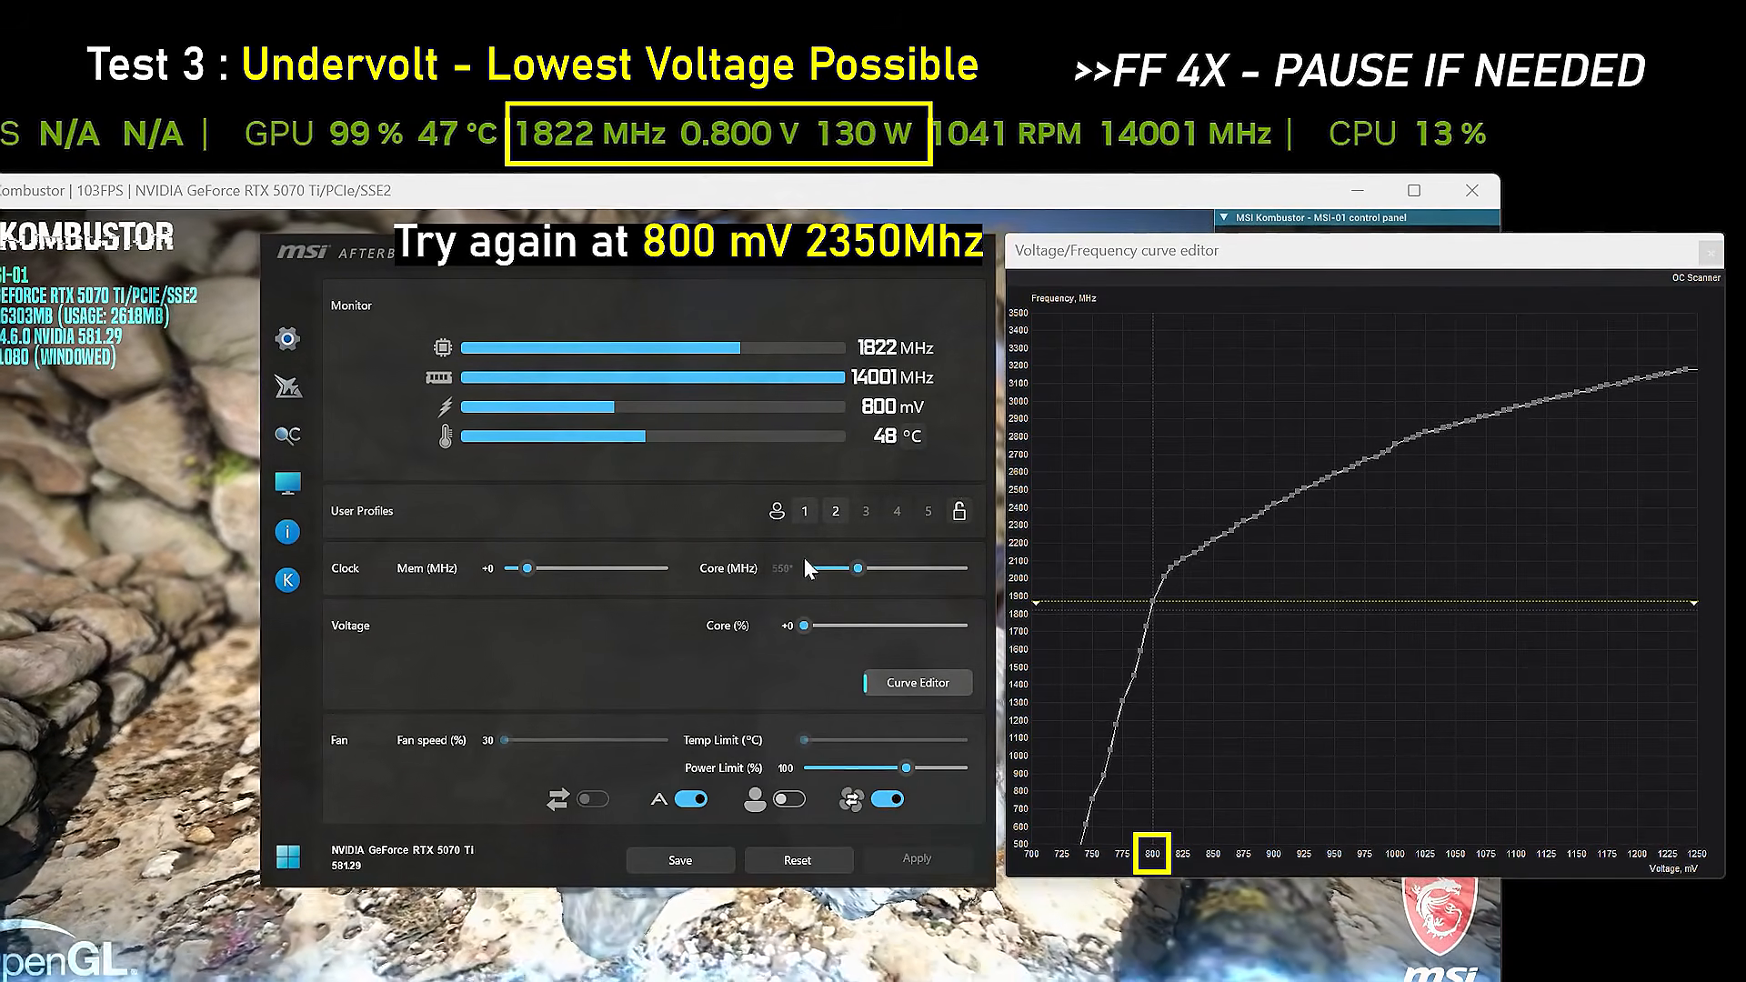
pyautogui.press('Return')
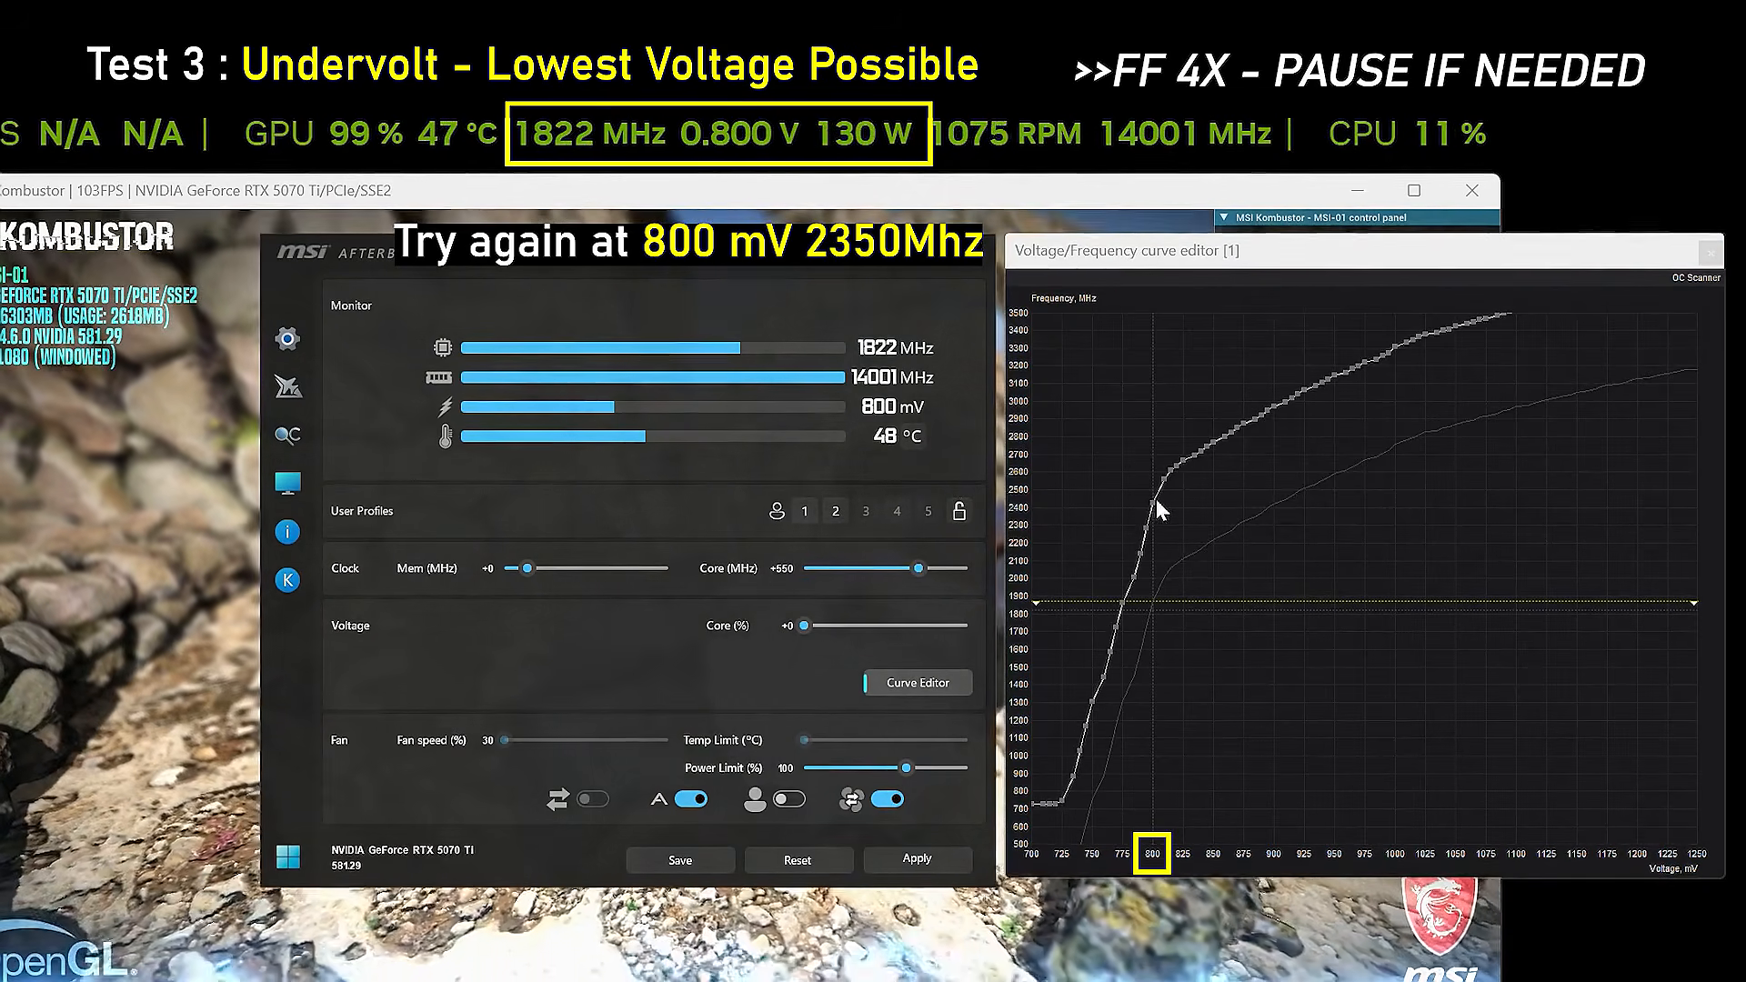
pyautogui.click(1153, 499)
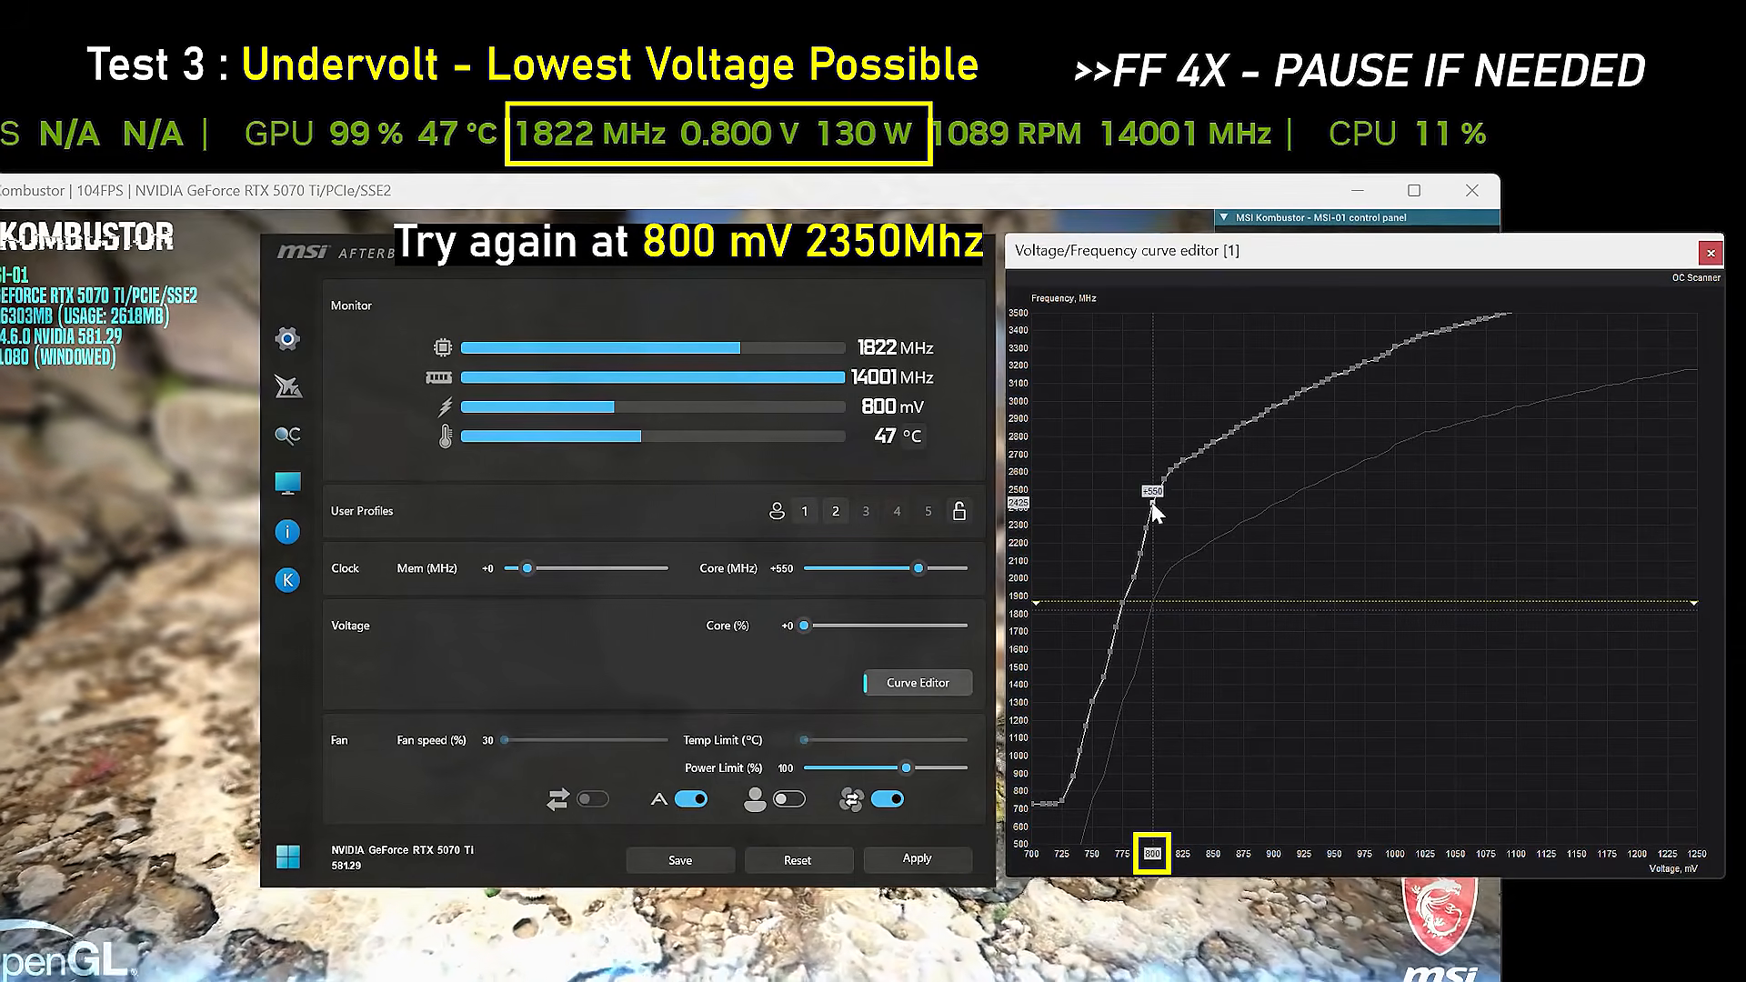
pyautogui.click(964, 855)
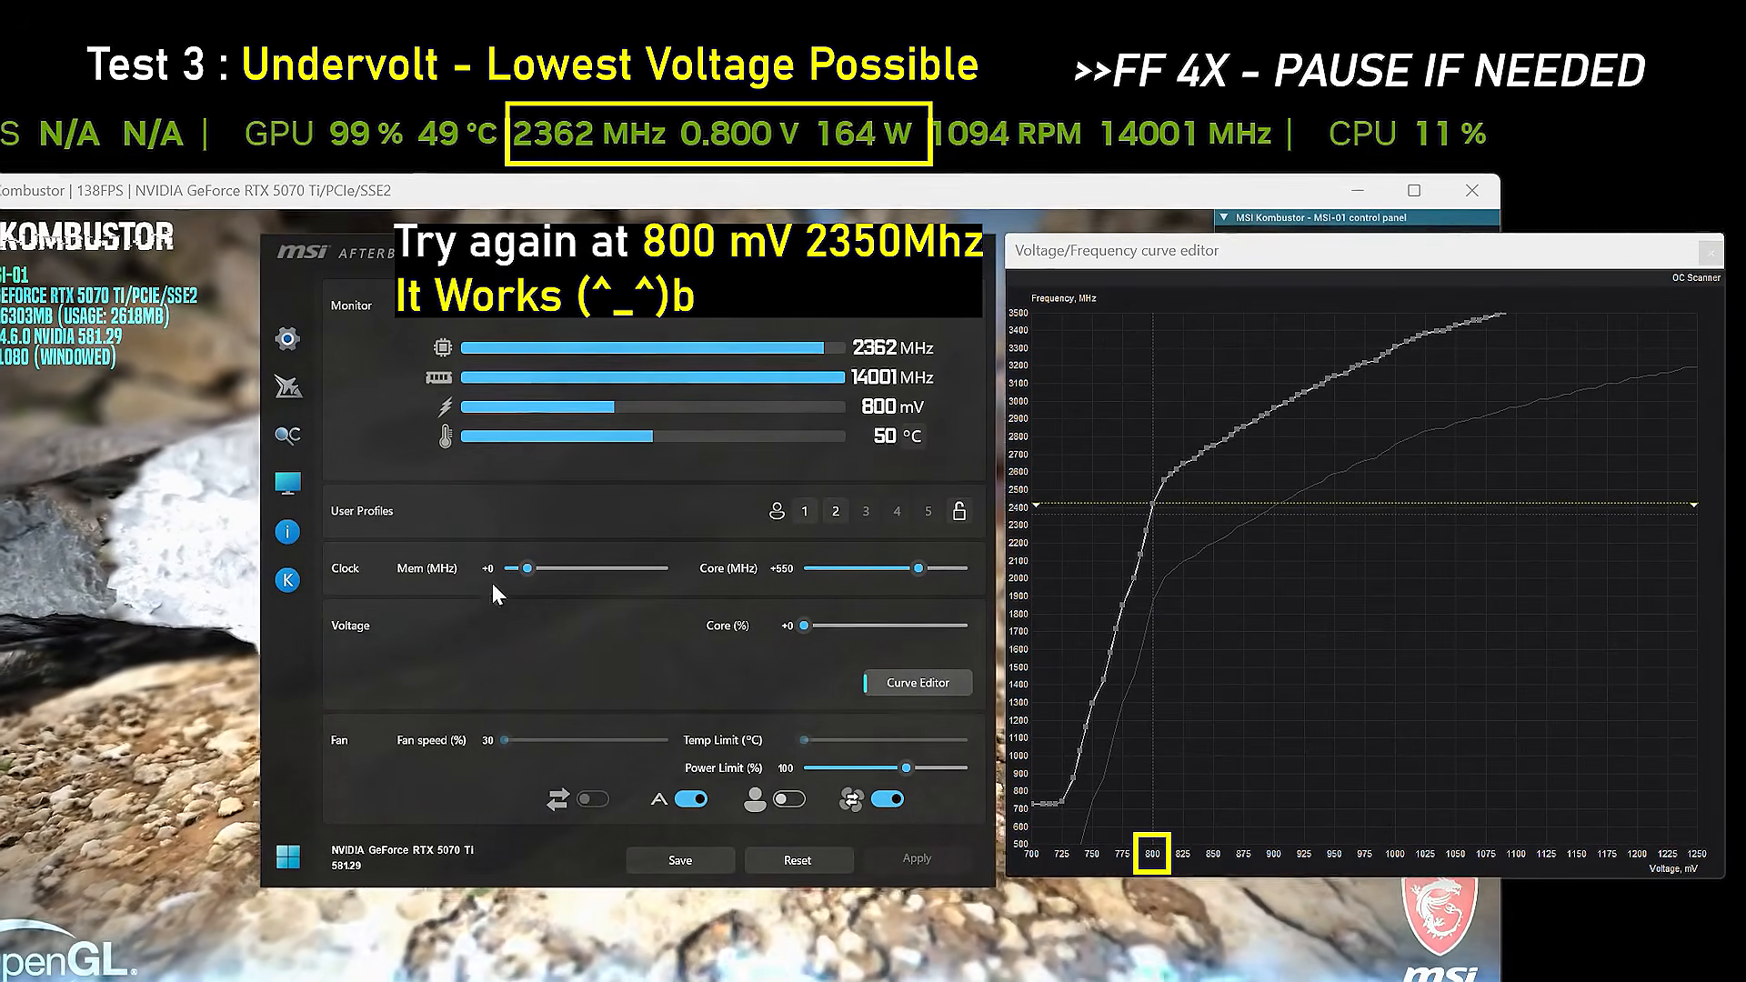
# Step: Apply a memory clock offset of +2000 MHz and save the complete tuning to profile 3
pyautogui.click(488, 569)
pyautogui.write('2000')
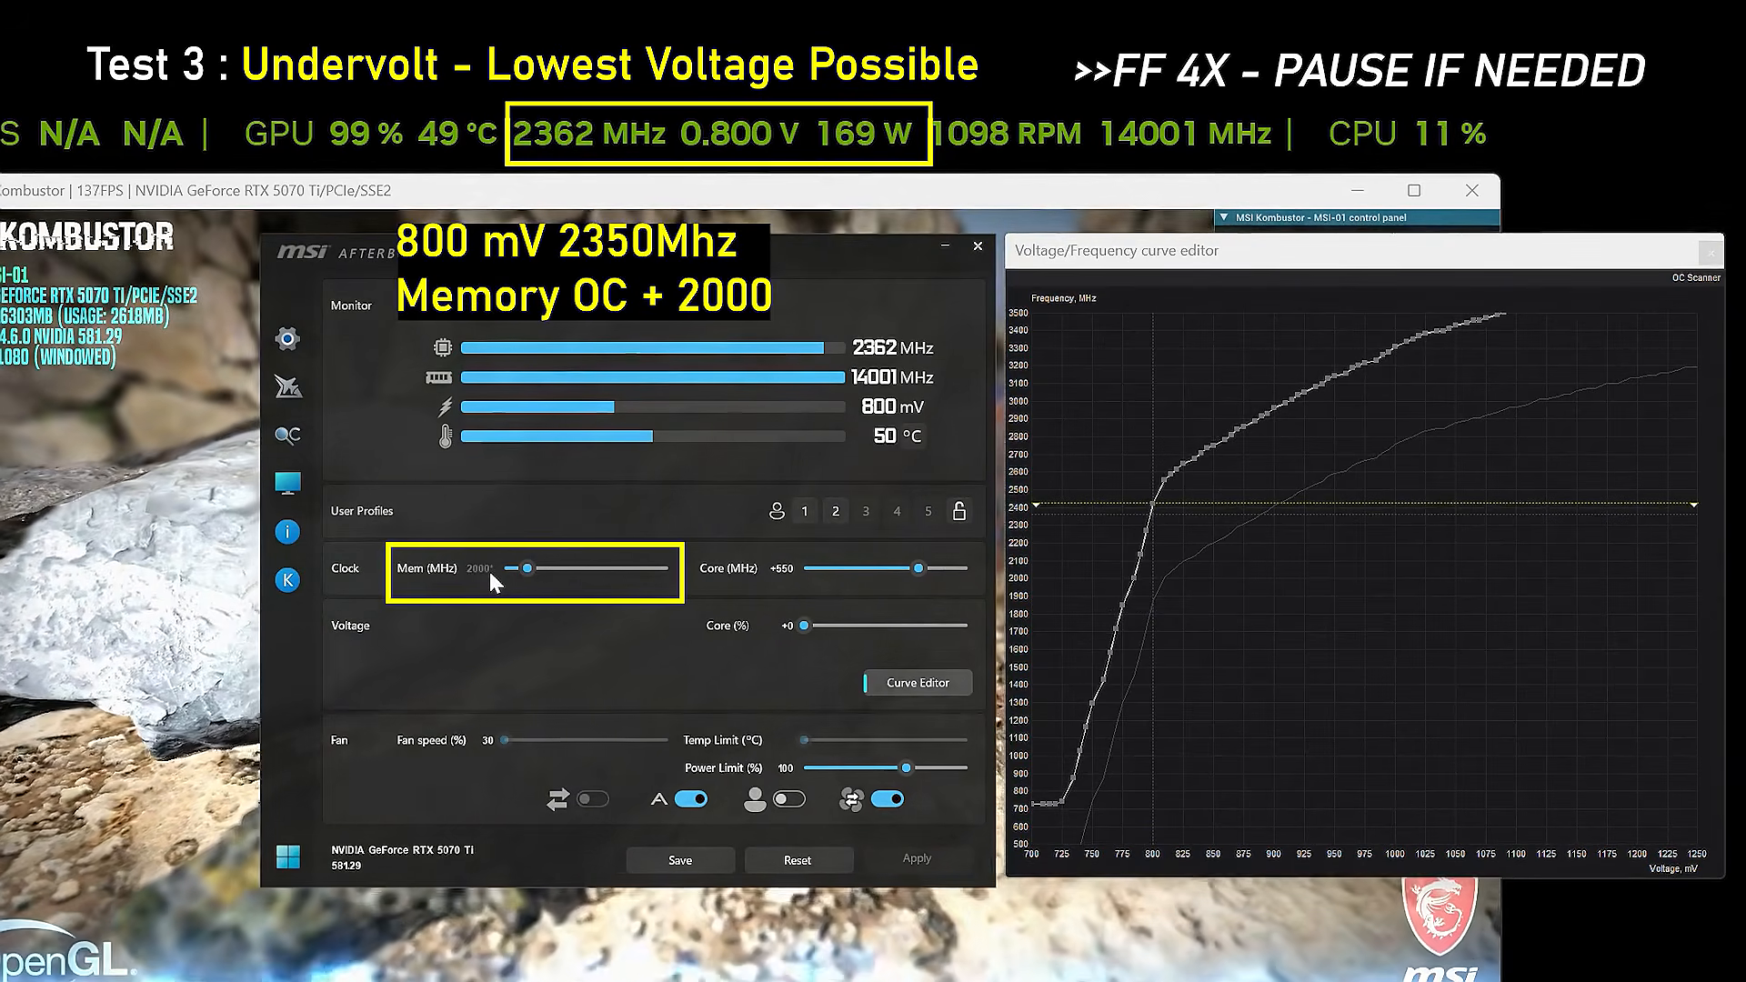
pyautogui.press('Return')
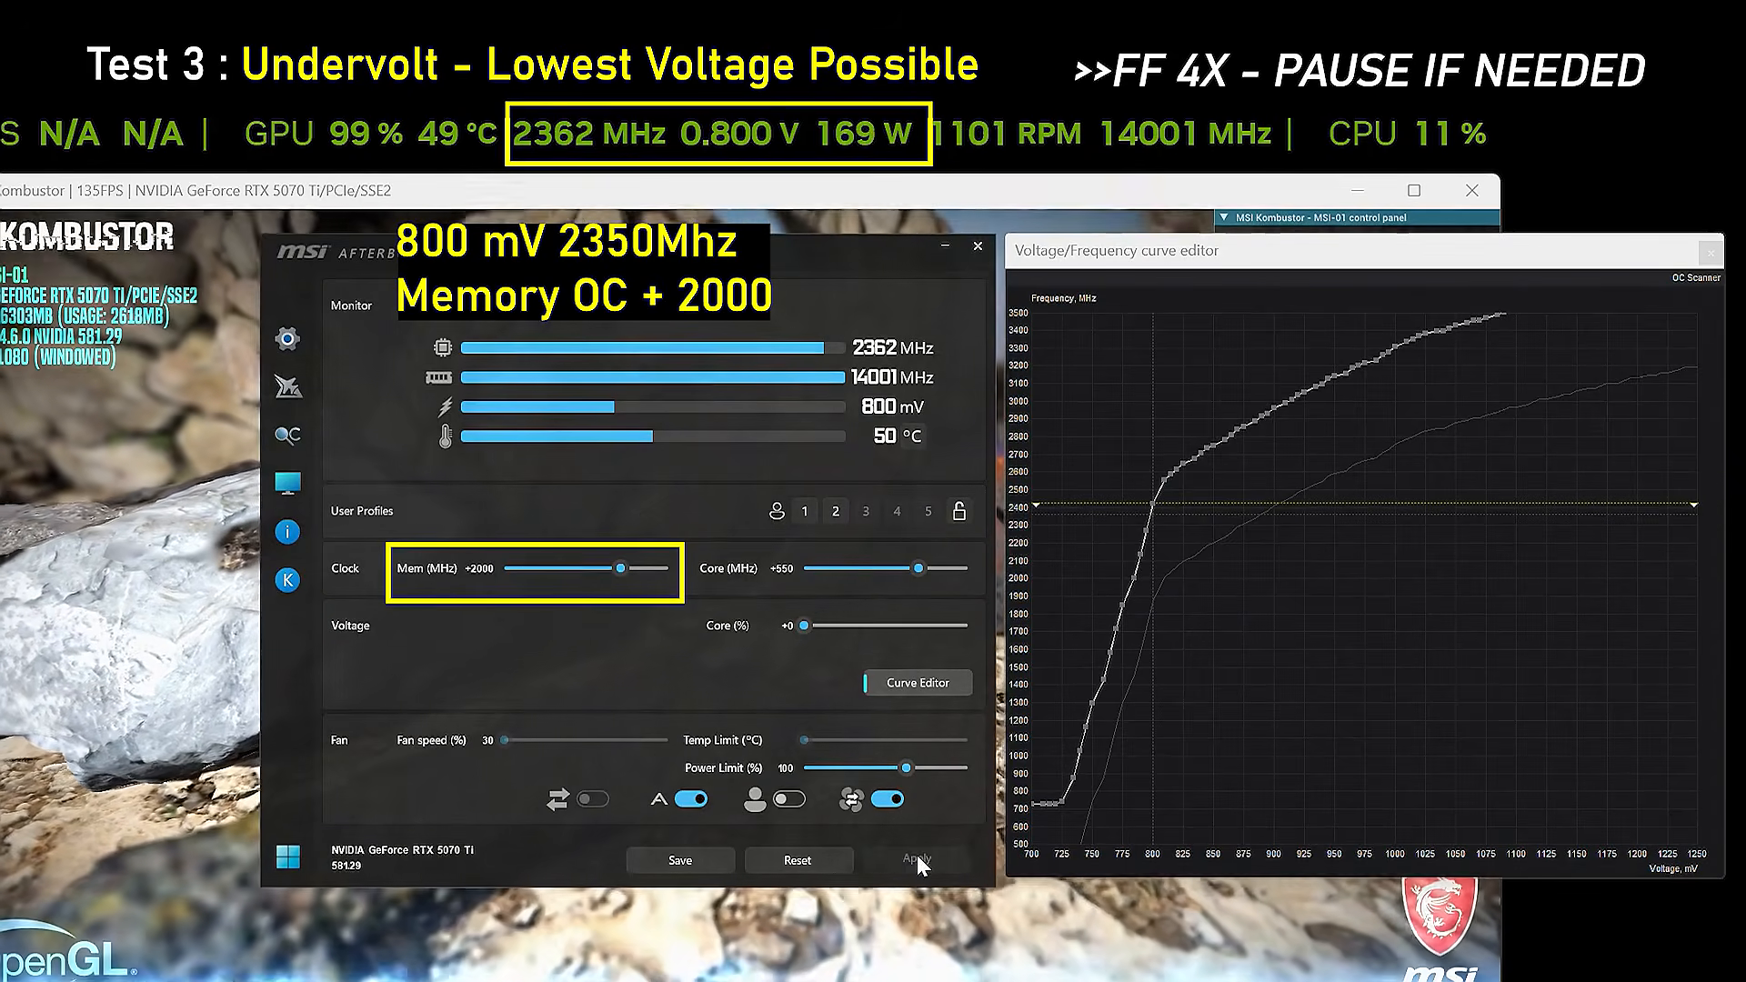
pyautogui.click(917, 860)
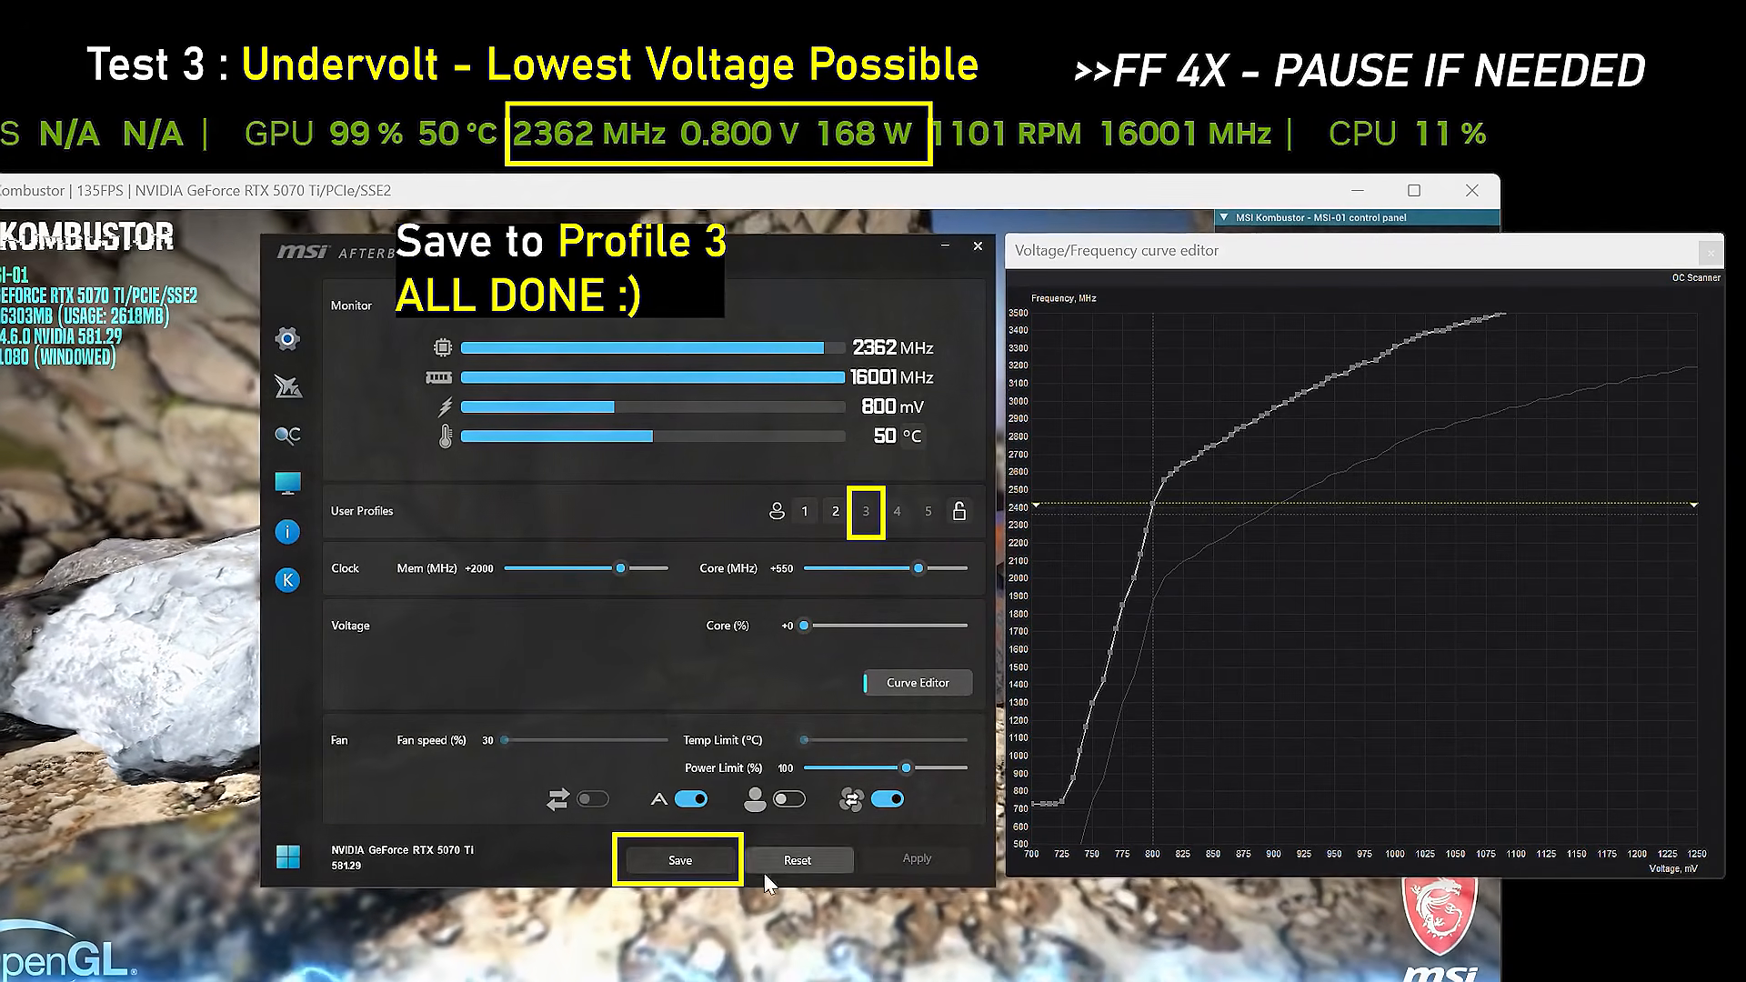
pyautogui.click(699, 866)
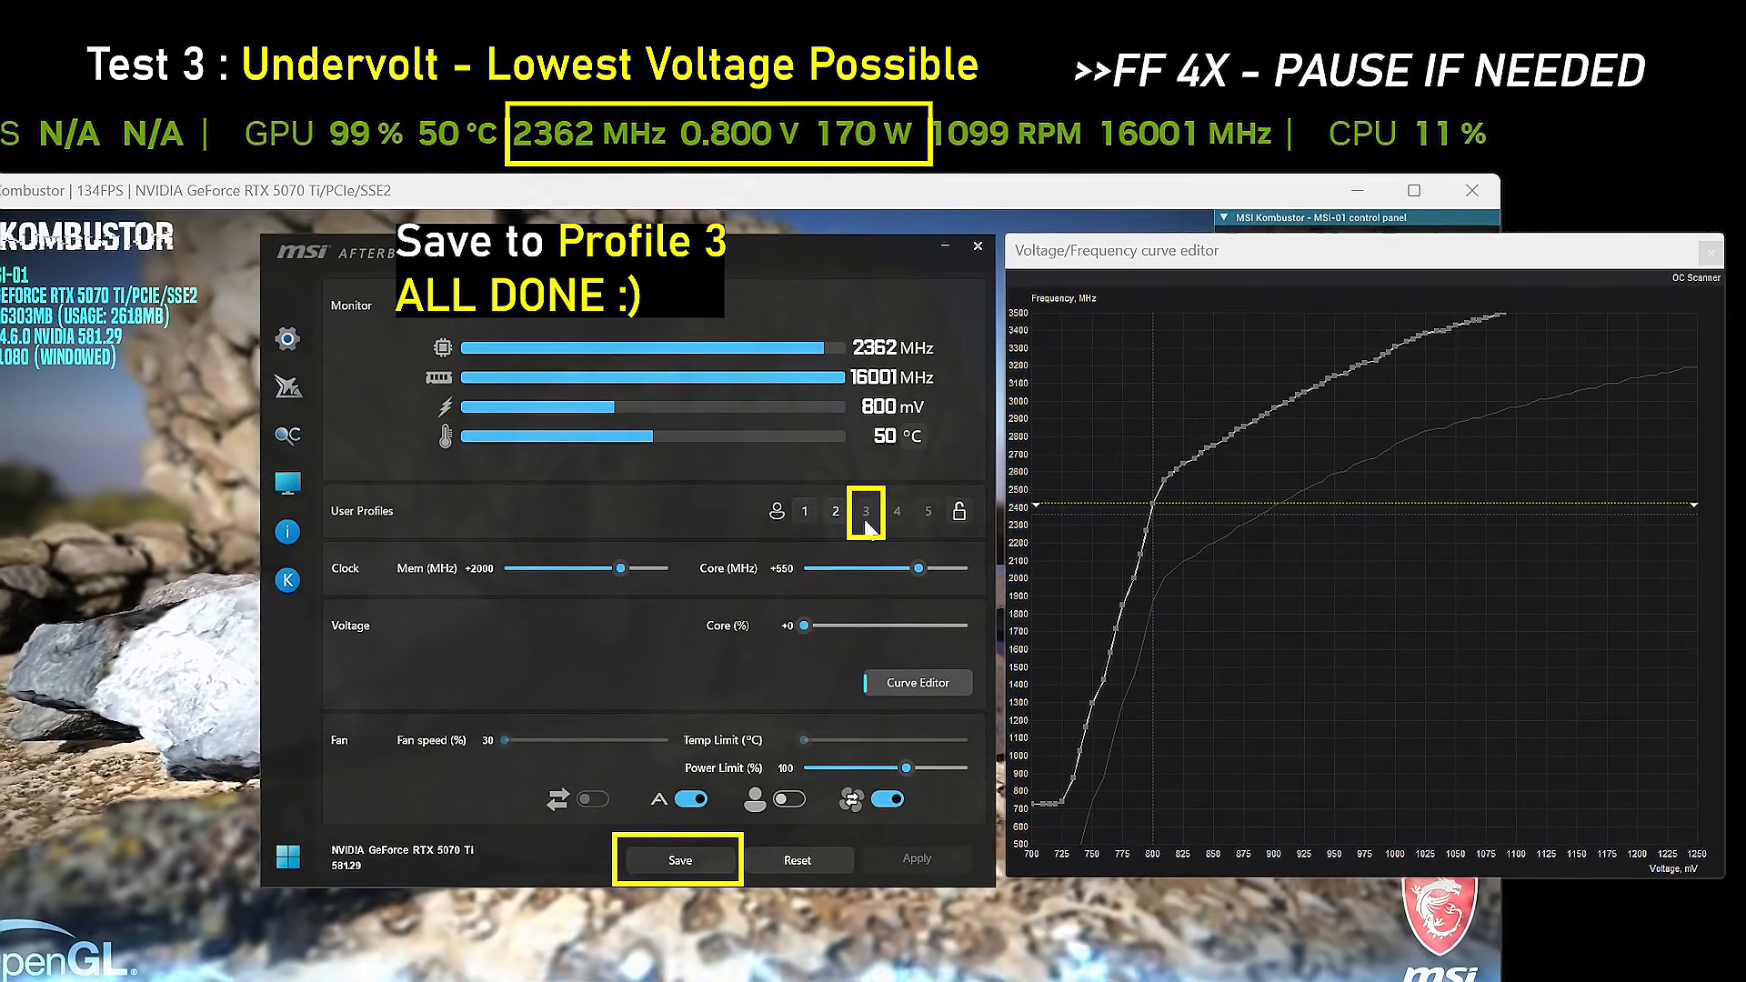
pyautogui.click(870, 516)
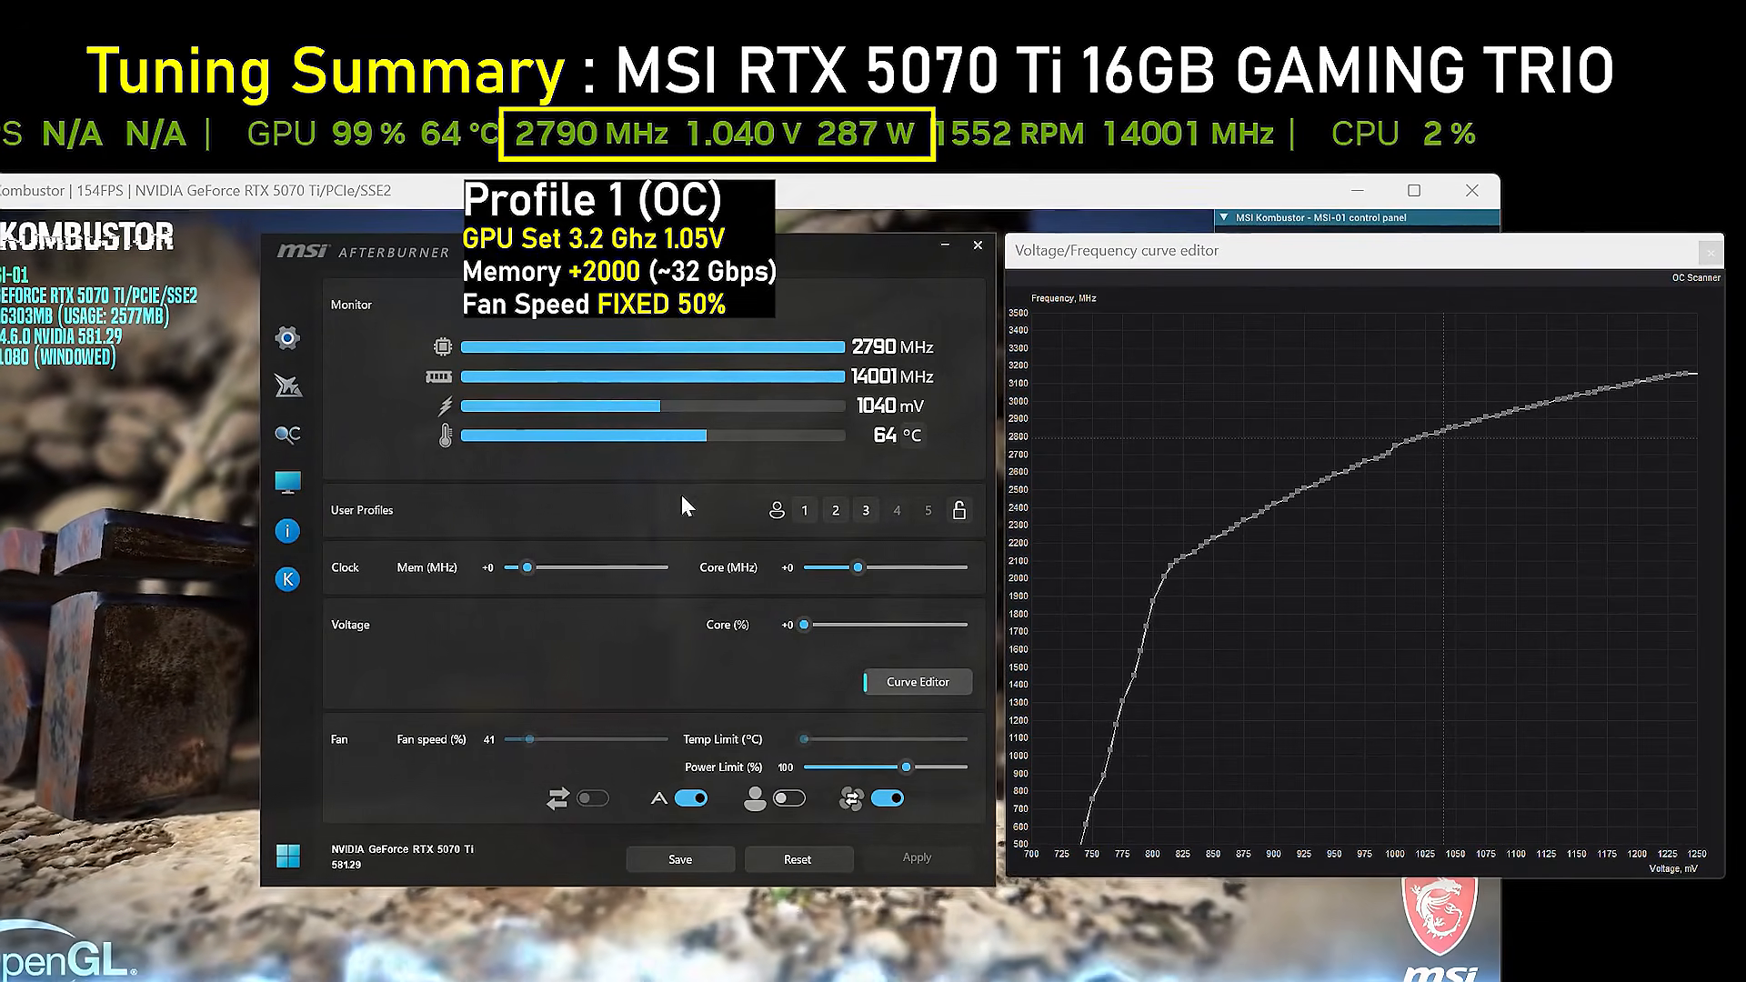
# Step: Load the overclock settings from profile 1 and apply them while the stress test runs
pyautogui.click(802, 515)
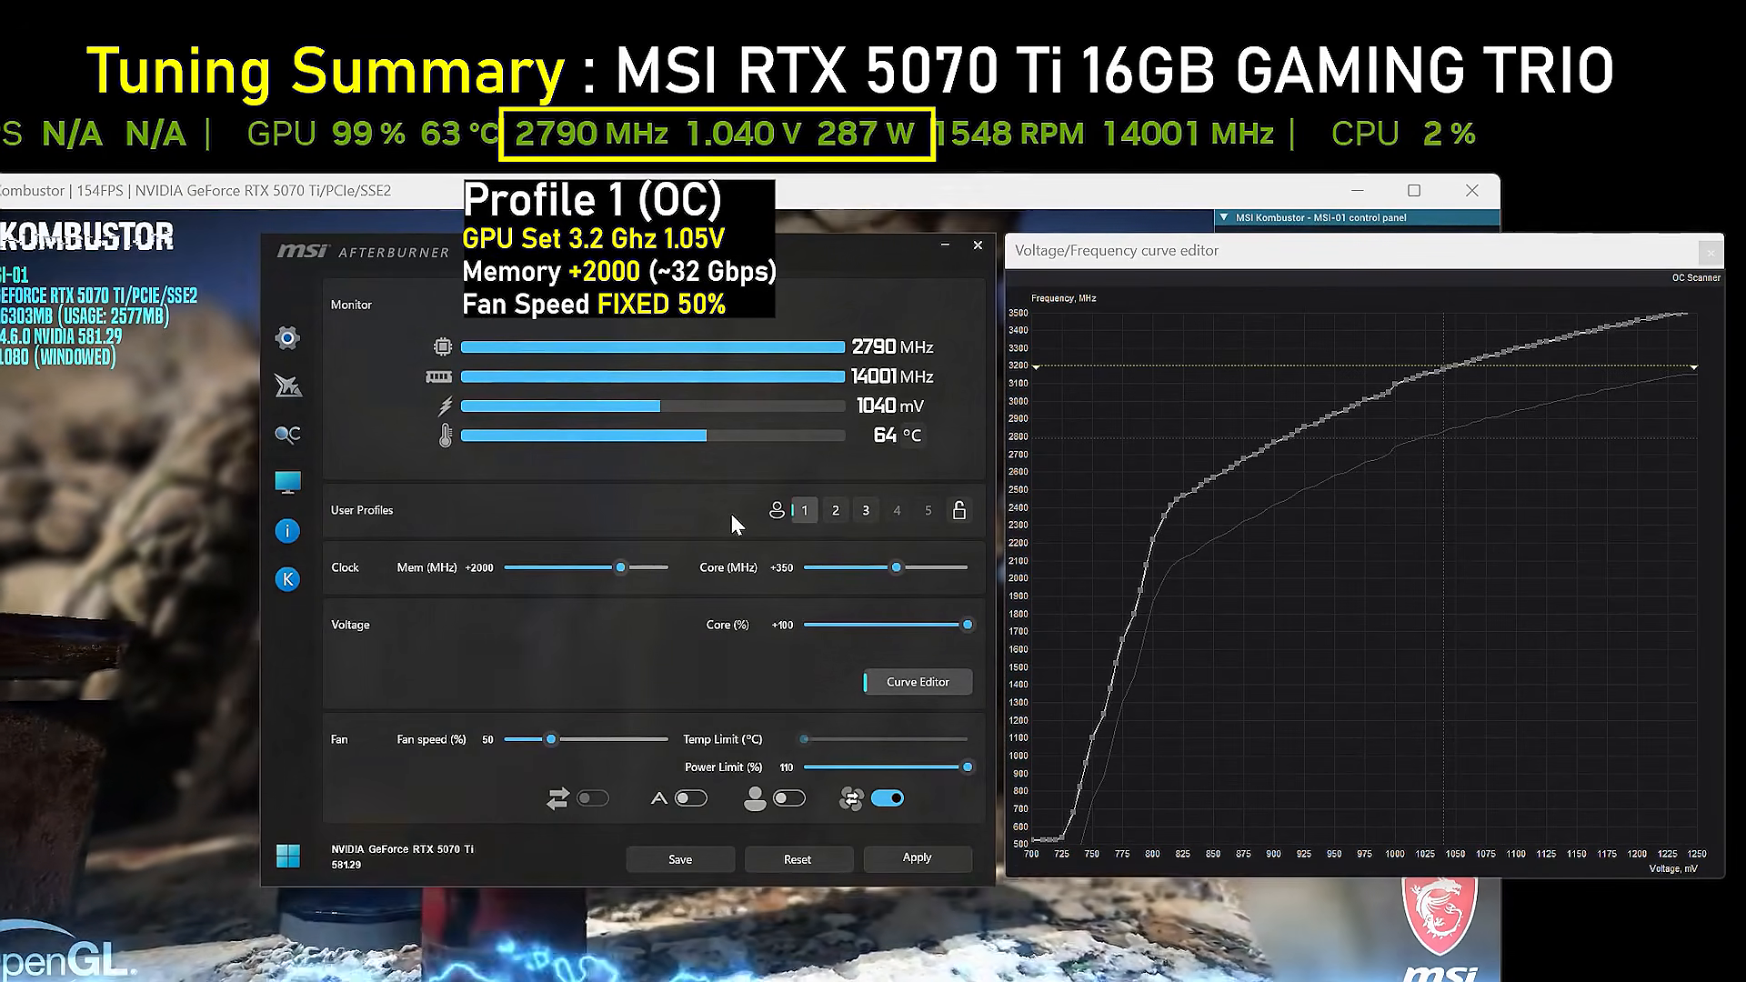
pyautogui.click(913, 863)
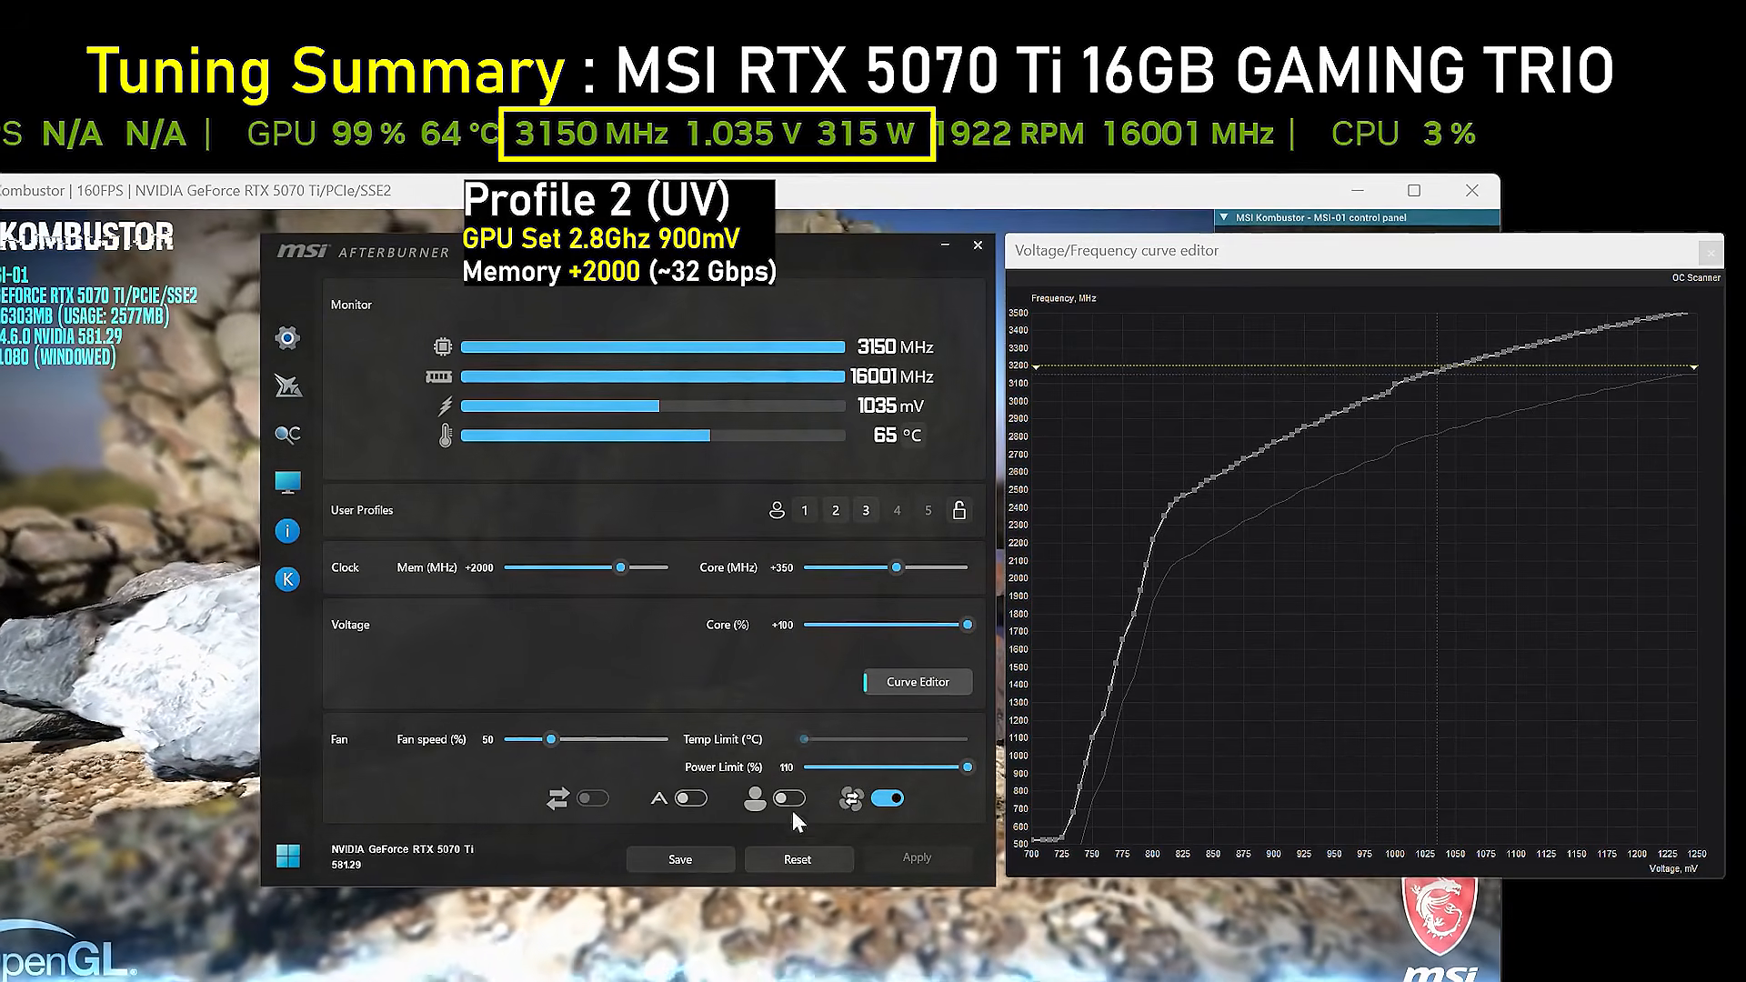
# Step: Reset the card to its defaults, then load and apply the undervolt saved in profile 2
pyautogui.click(798, 860)
pyautogui.click(836, 510)
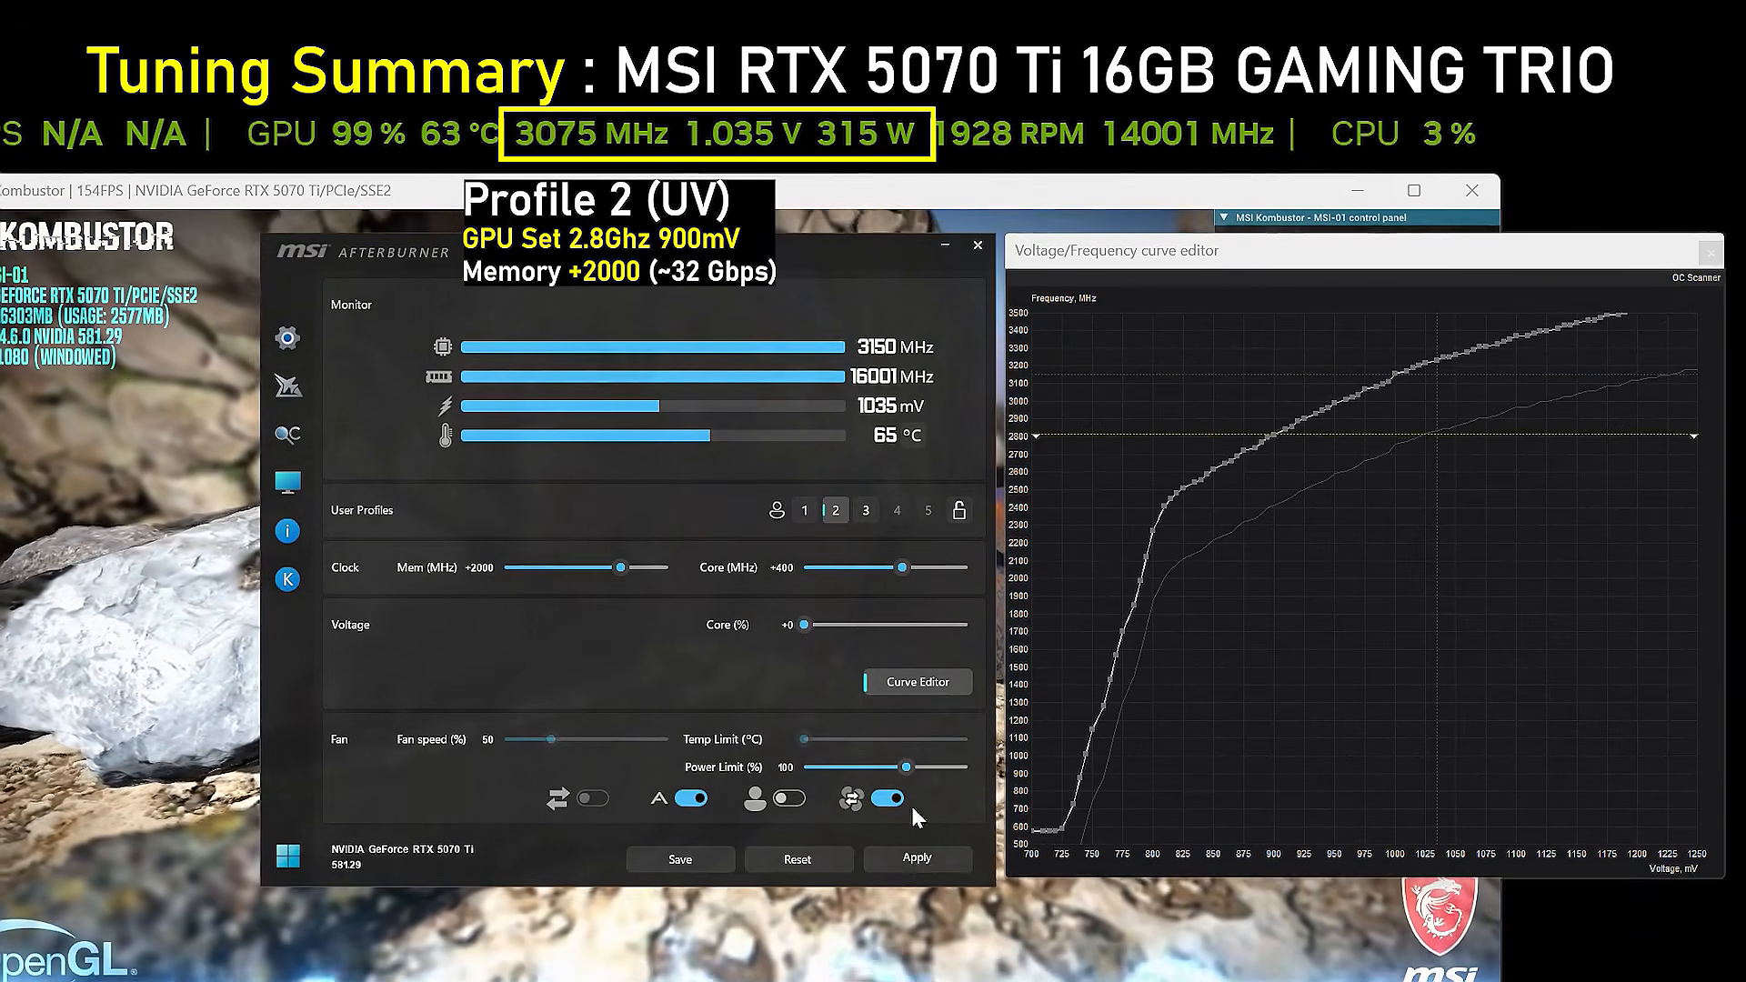
pyautogui.click(917, 858)
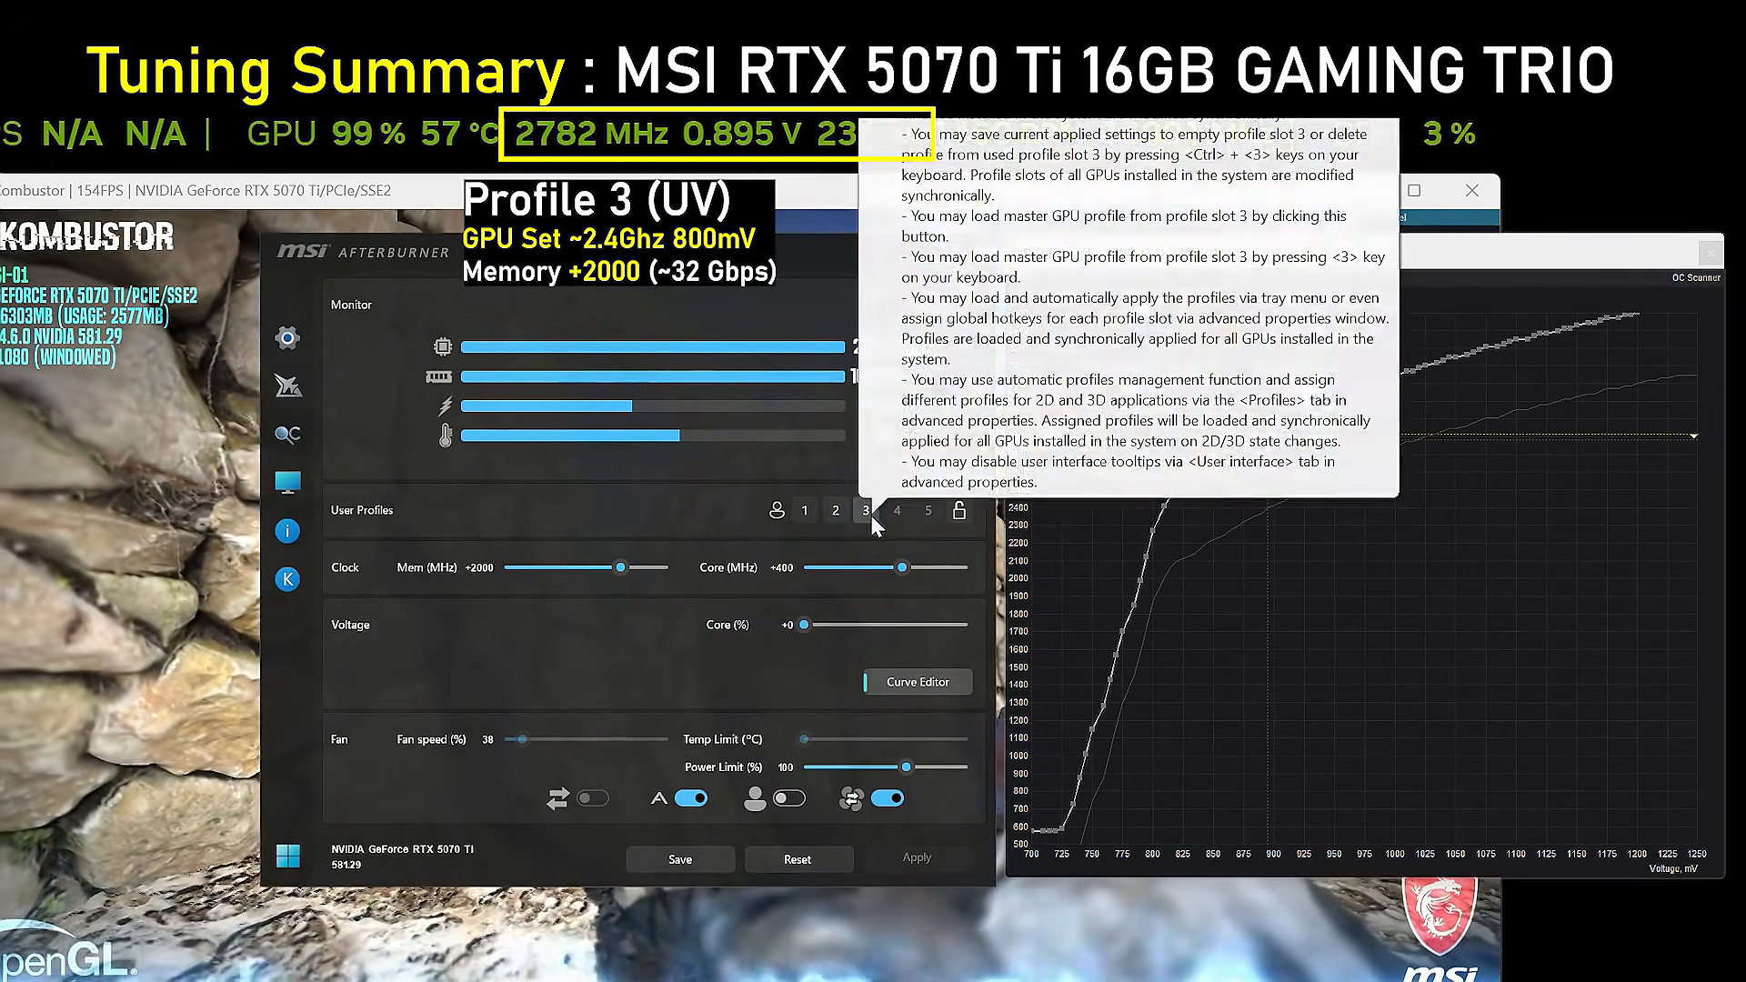
# Step: Load the 800 mV undervolt from profile 3 and apply it
pyautogui.click(872, 517)
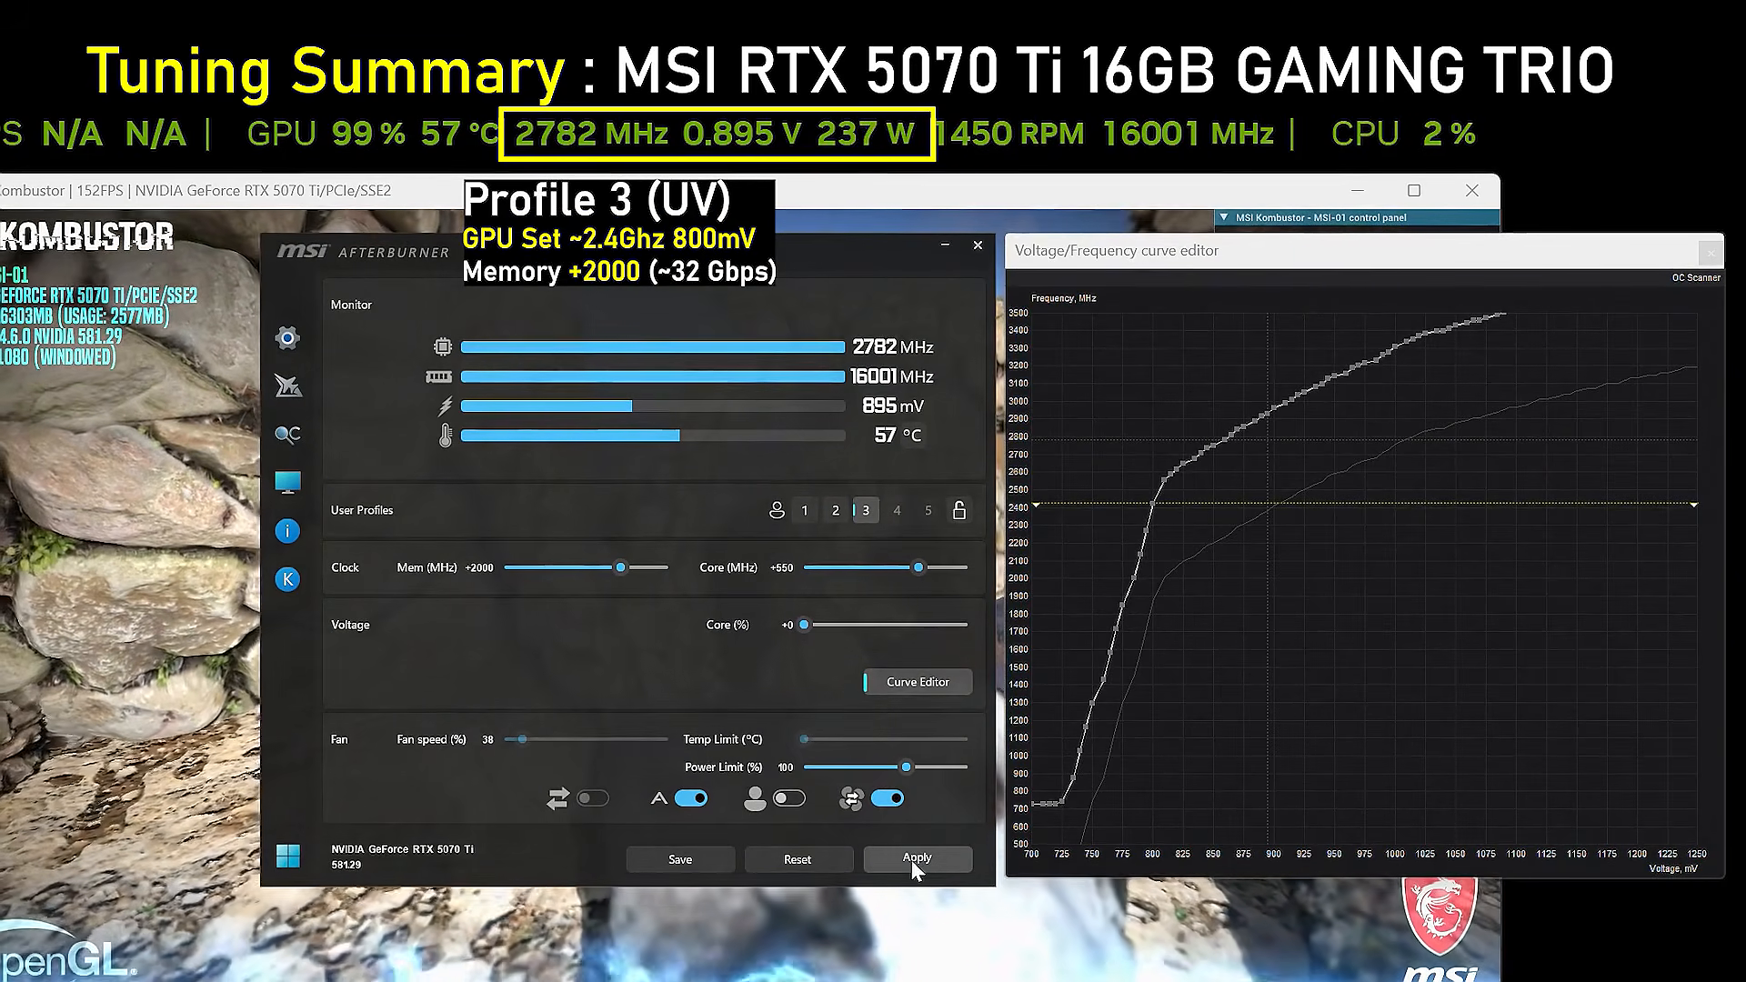
pyautogui.click(911, 859)
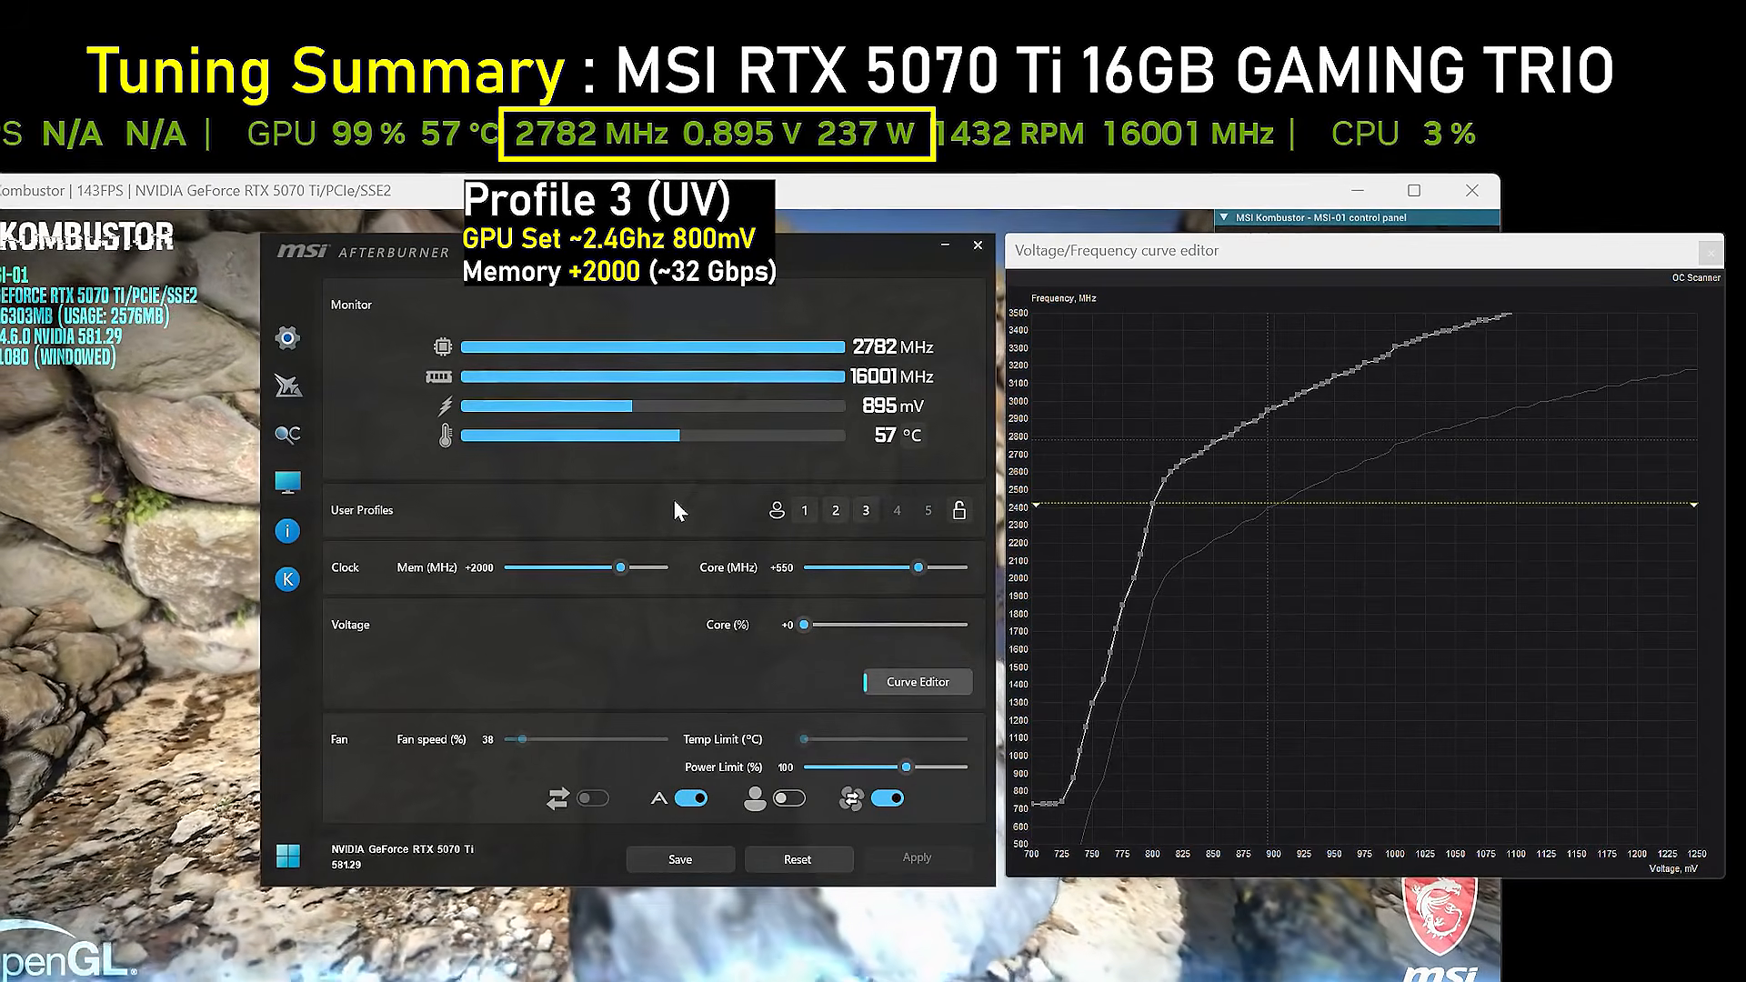